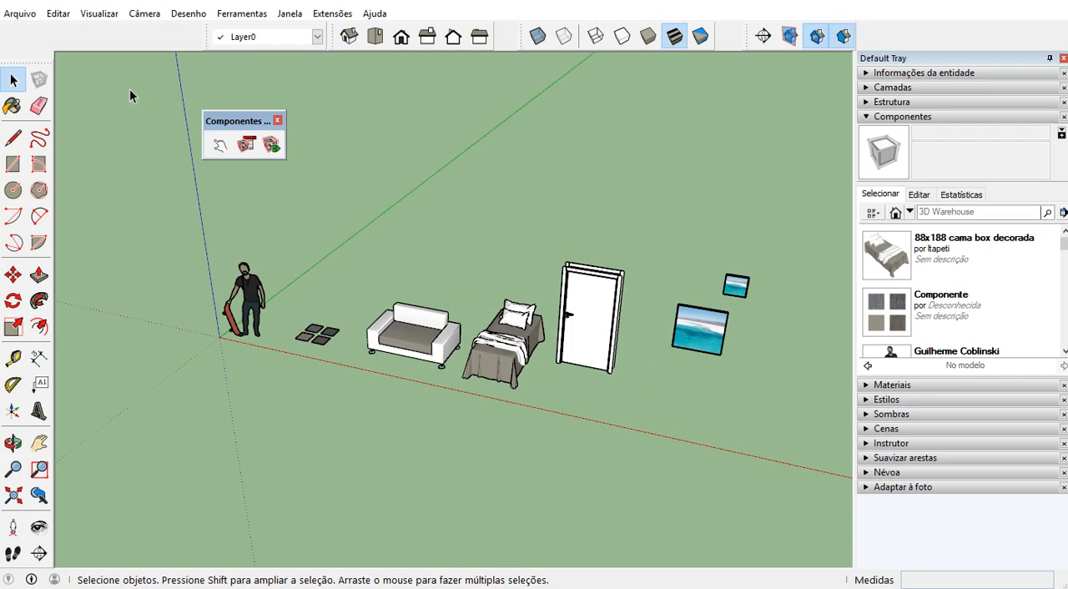
Save the model in the Documents folder as a SketchUp model named "Referências 3d"
{"action": "left_click", "coordinate": [19, 13]}
{"action": "mouse_move", "coordinate": [58, 13]}
{"action": "mouse_move", "coordinate": [19, 18]}
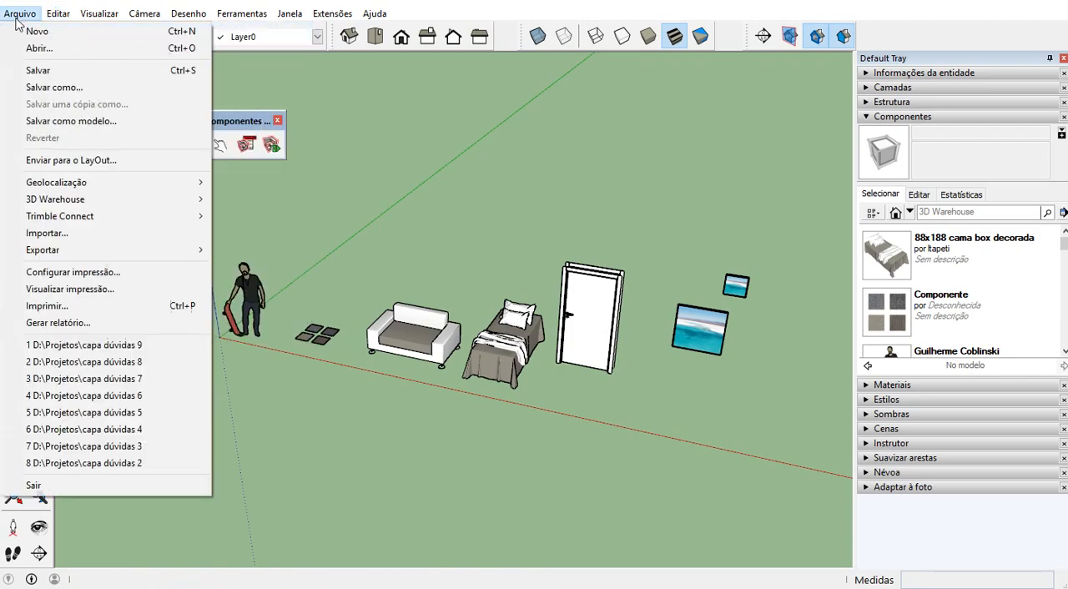
{"action": "left_click", "coordinate": [78, 86]}
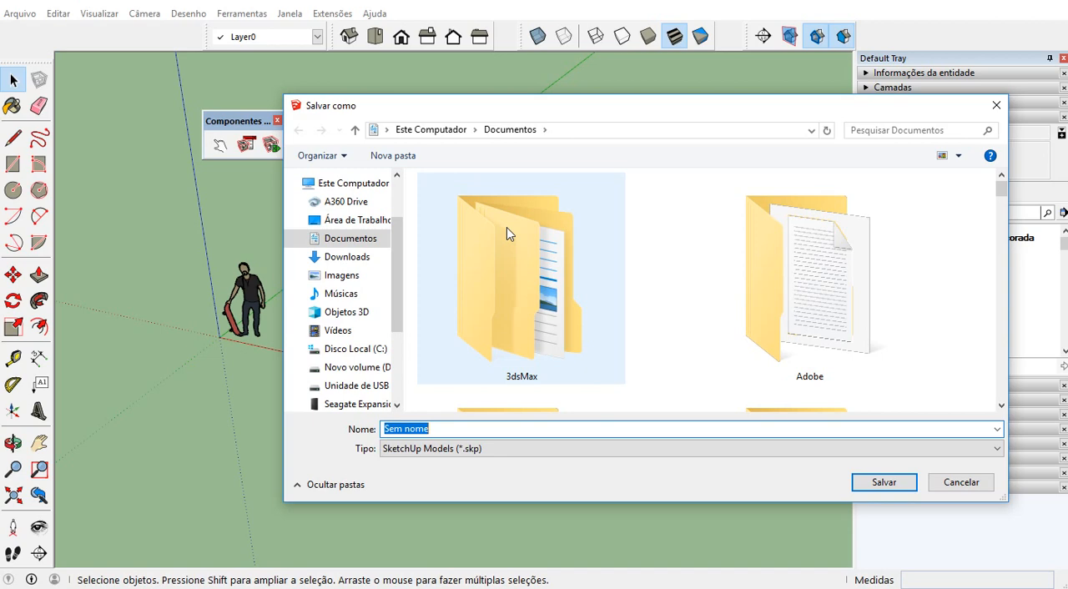
{"action": "type", "text": "Referências 3d"}
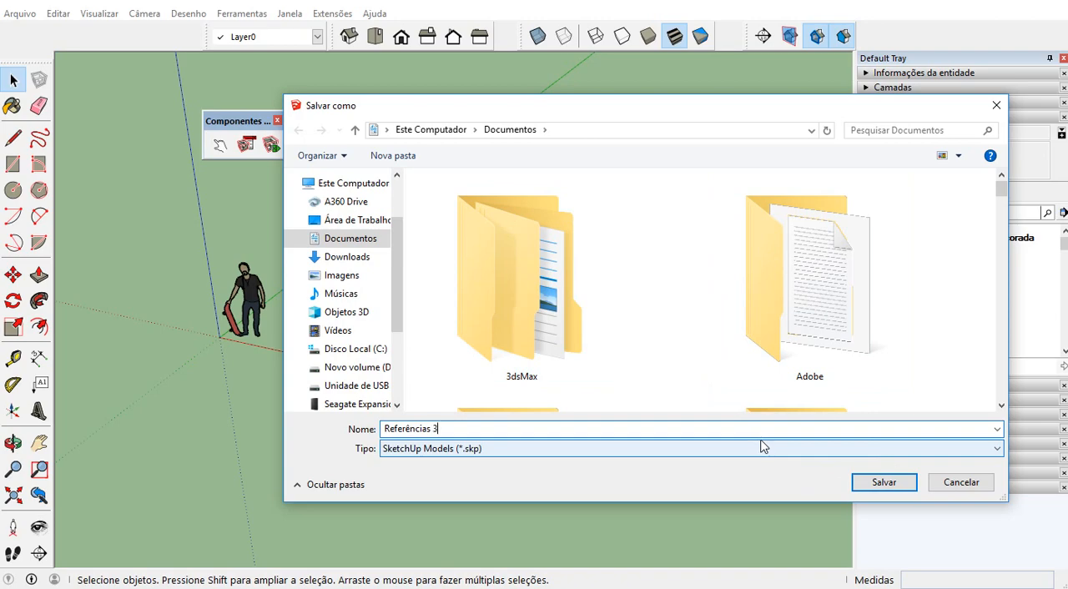
{"action": "left_click", "coordinate": [892, 481]}
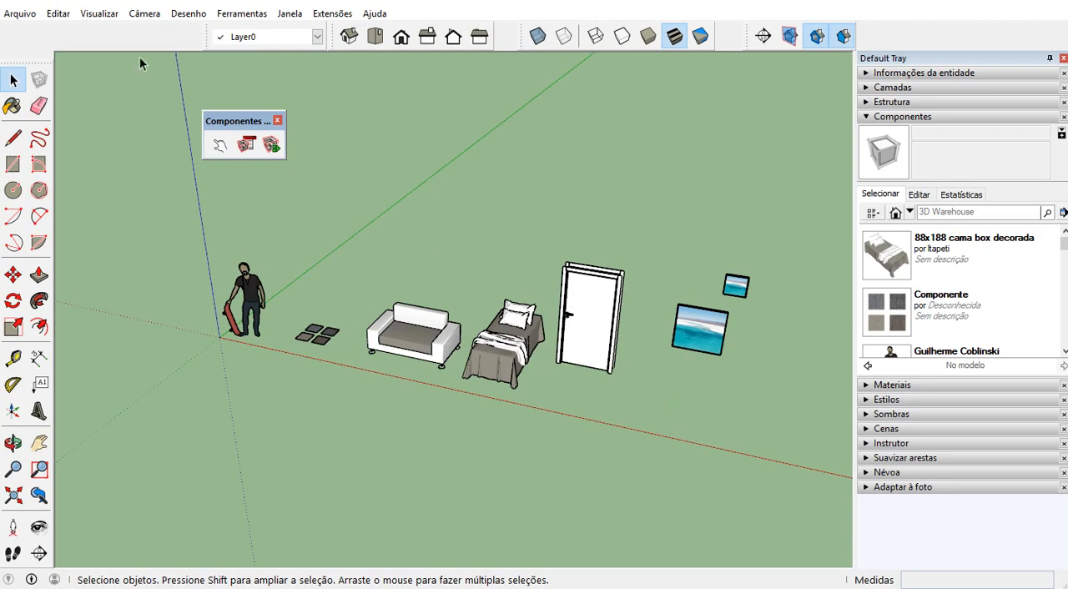
{"action": "left_click", "coordinate": [19, 14]}
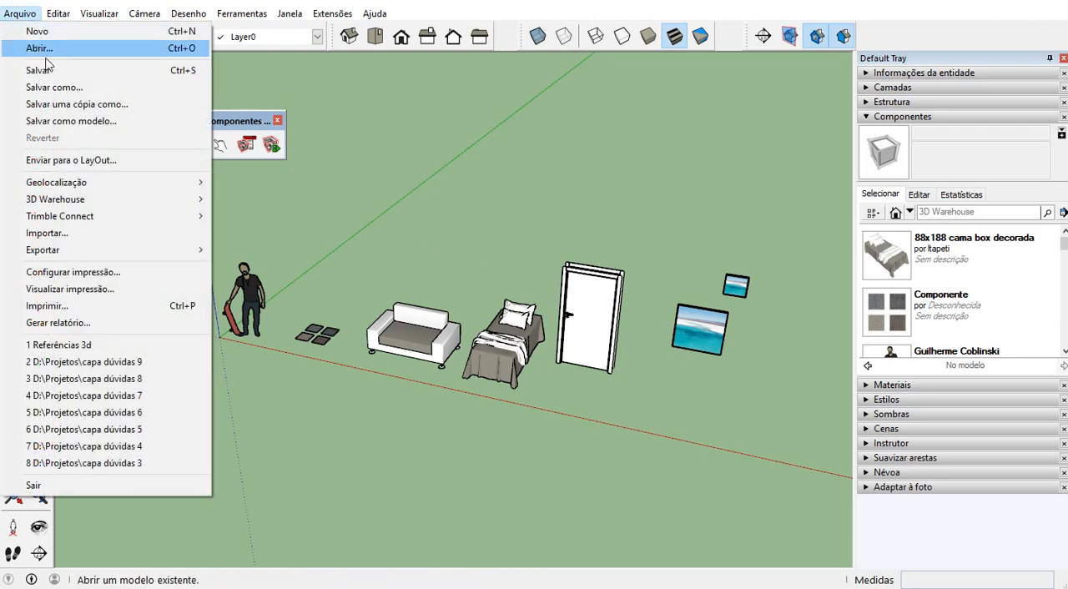
{"action": "left_click", "coordinate": [199, 3]}
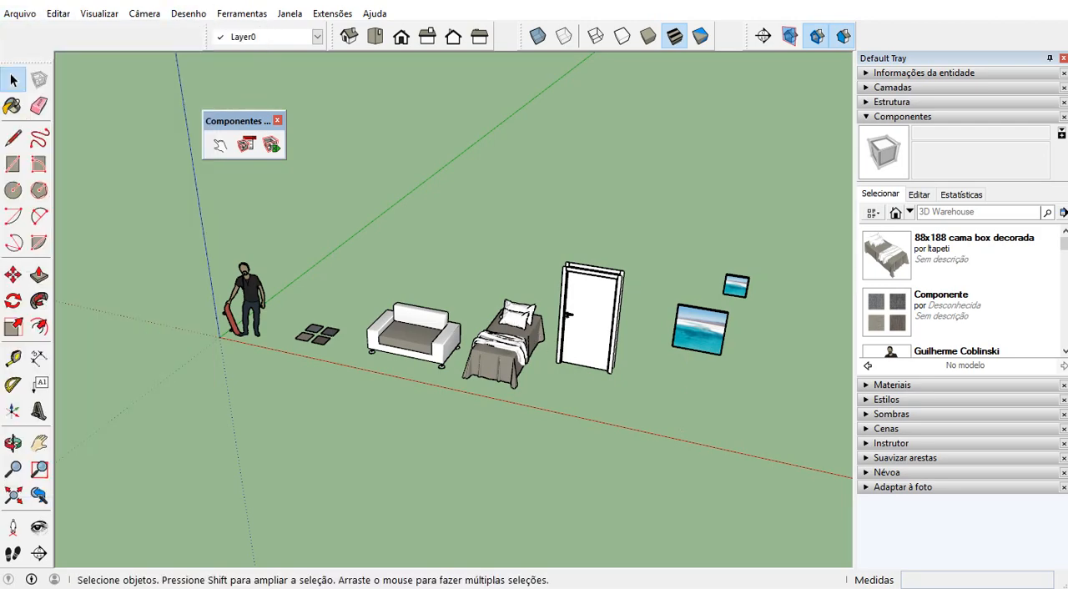
Start a second SketchUp window with a new empty model and ignore the extension update notice
{"action": "right_click", "coordinate": [621, 588]}
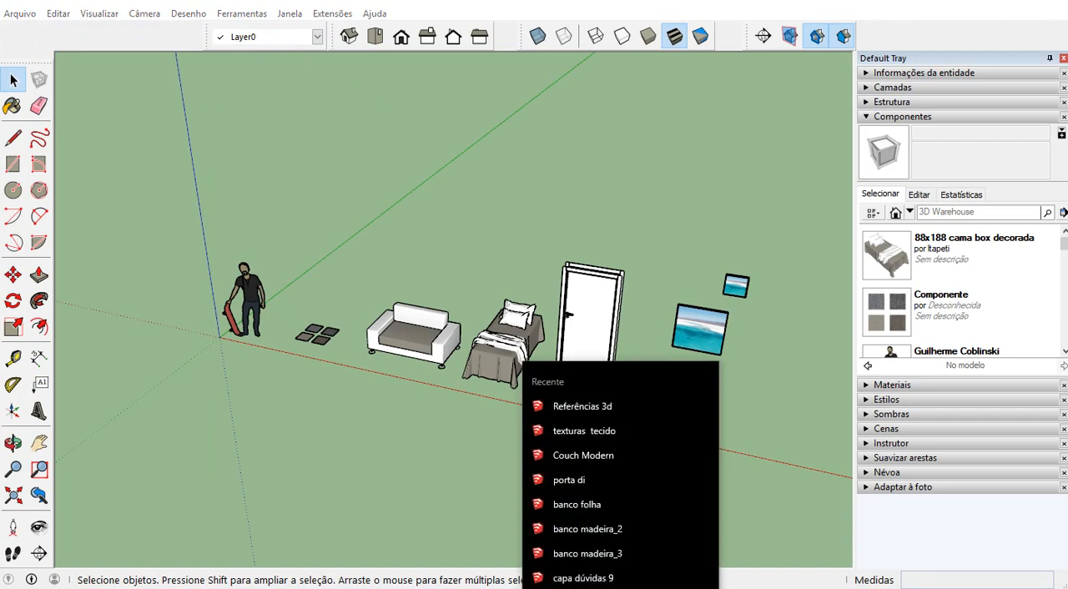
{"action": "left_click", "coordinate": [621, 588]}
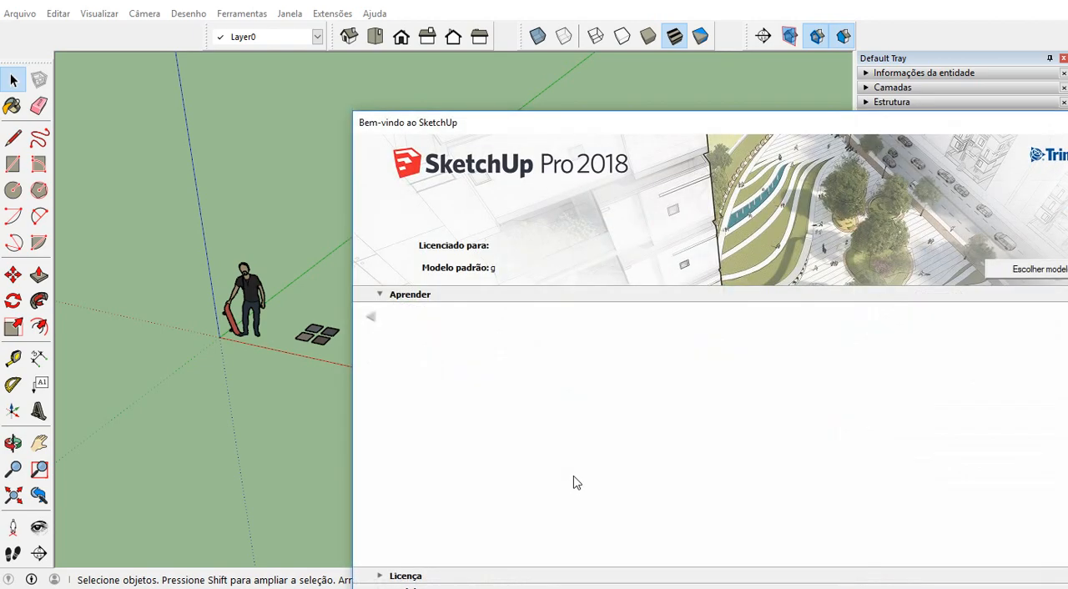
{"action": "left_click_drag", "start_coordinate": [632, 134], "coordinate": [504, 36]}
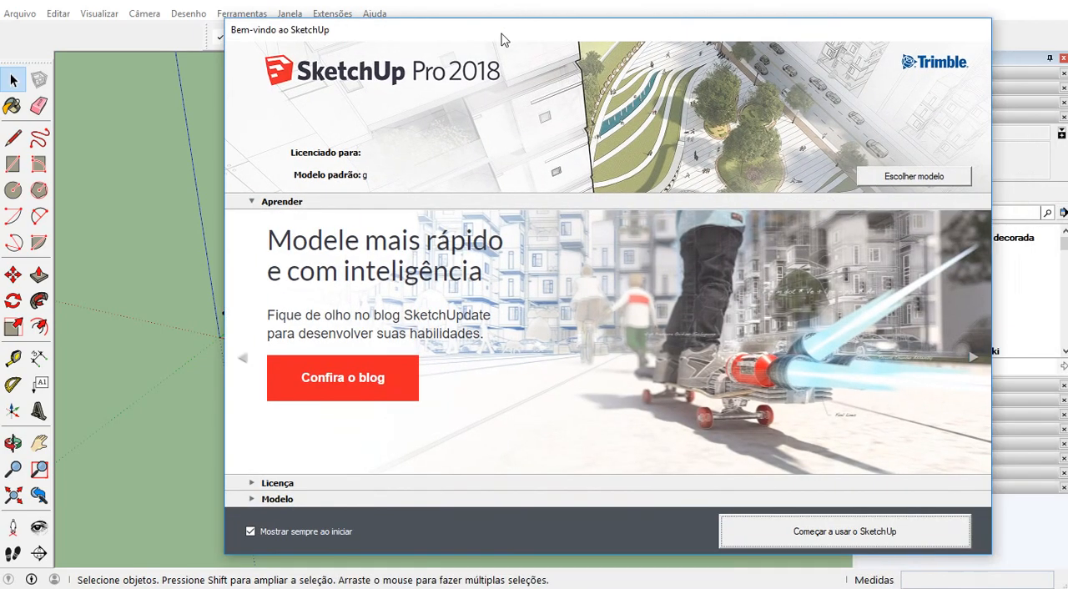
{"action": "left_click", "coordinate": [780, 530]}
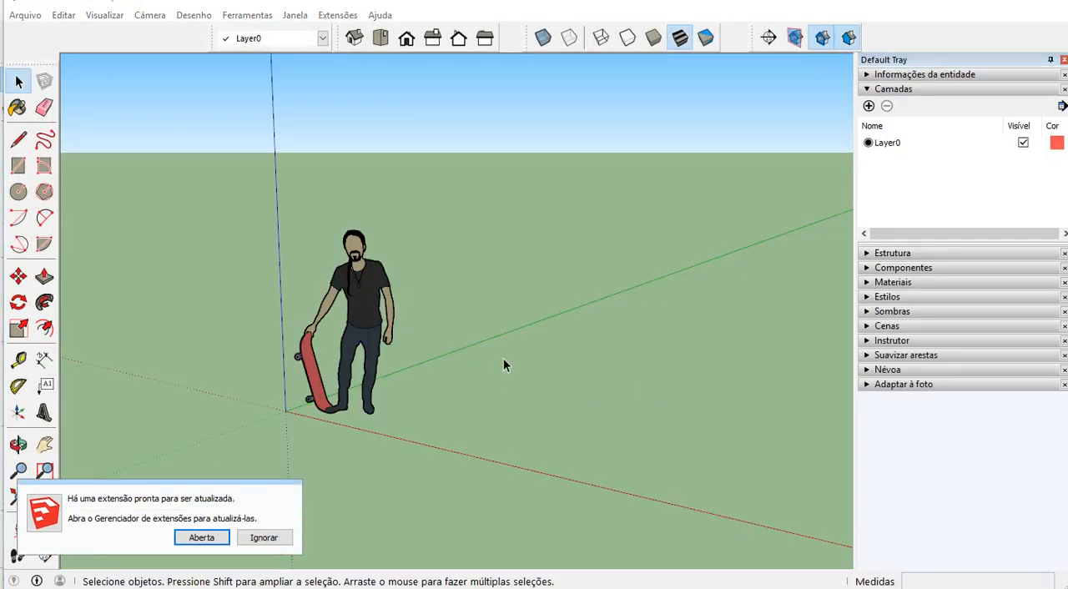
{"action": "left_click", "coordinate": [262, 541]}
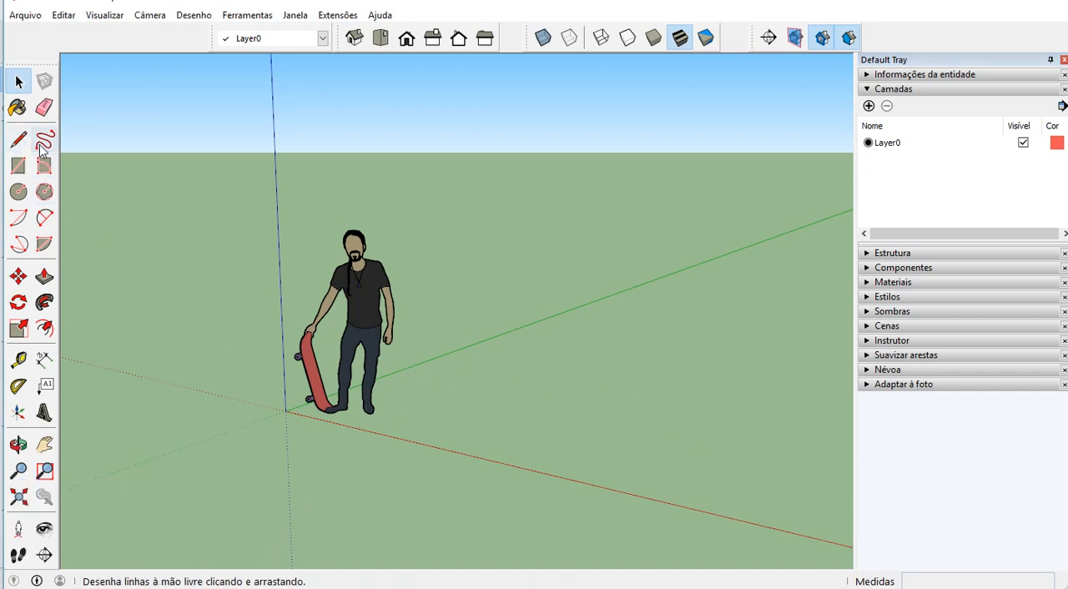
Draw a rectangle 4 m wide flat on the ground beside the human figure
{"action": "left_click", "coordinate": [18, 166]}
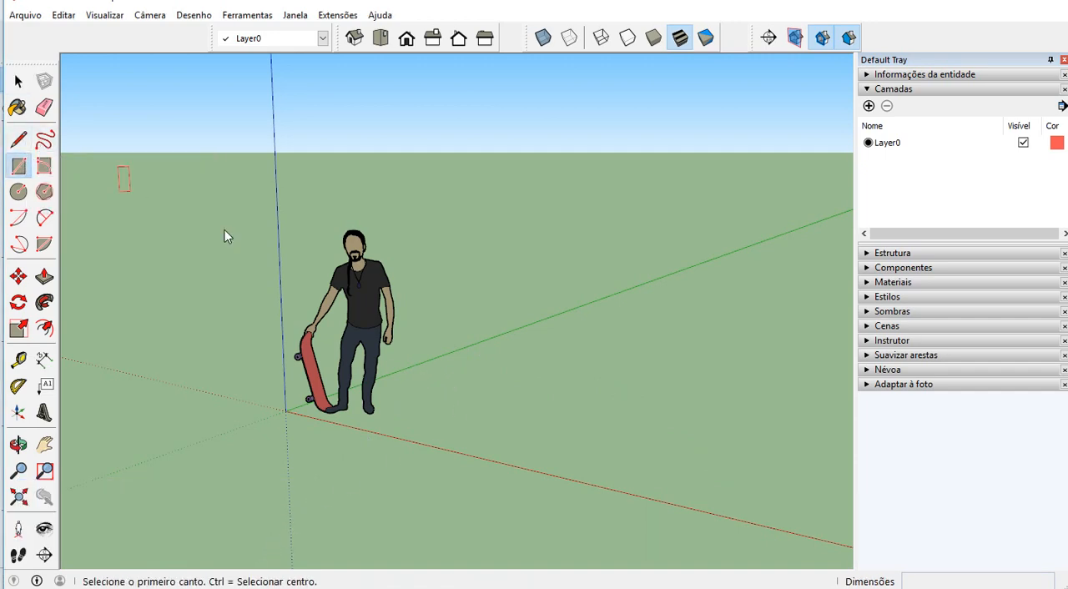
{"action": "left_click", "coordinate": [445, 423]}
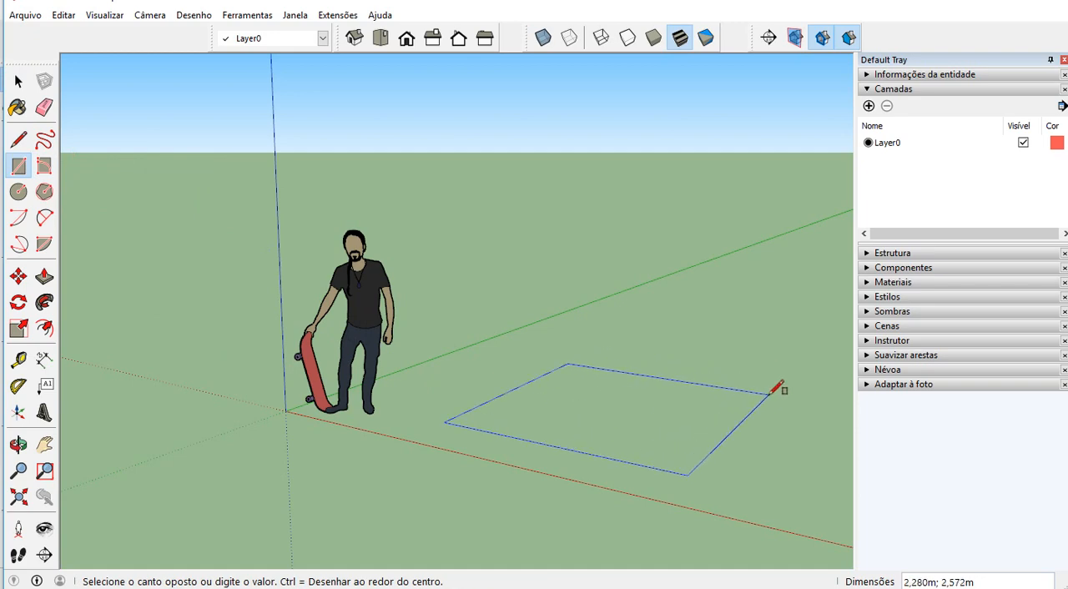
{"action": "type", "text": "4;5"}
{"action": "key", "text": "Return"}
Offset the rectangle's outline outward by 0,2 m to form the wall border
{"action": "scroll", "coordinate": [589, 370], "scroll_direction": "down", "scroll_amount": 3}
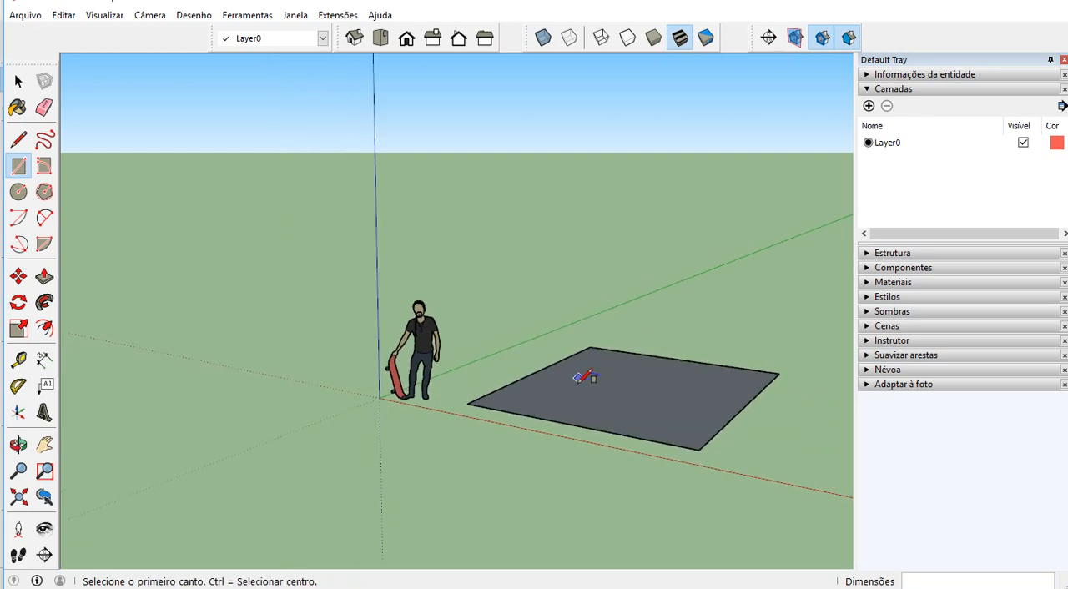
{"action": "middle_click_drag", "start_coordinate": [582, 377], "coordinate": [701, 492]}
{"action": "scroll", "coordinate": [701, 492], "scroll_direction": "up", "scroll_amount": 1}
{"action": "left_click", "coordinate": [44, 328]}
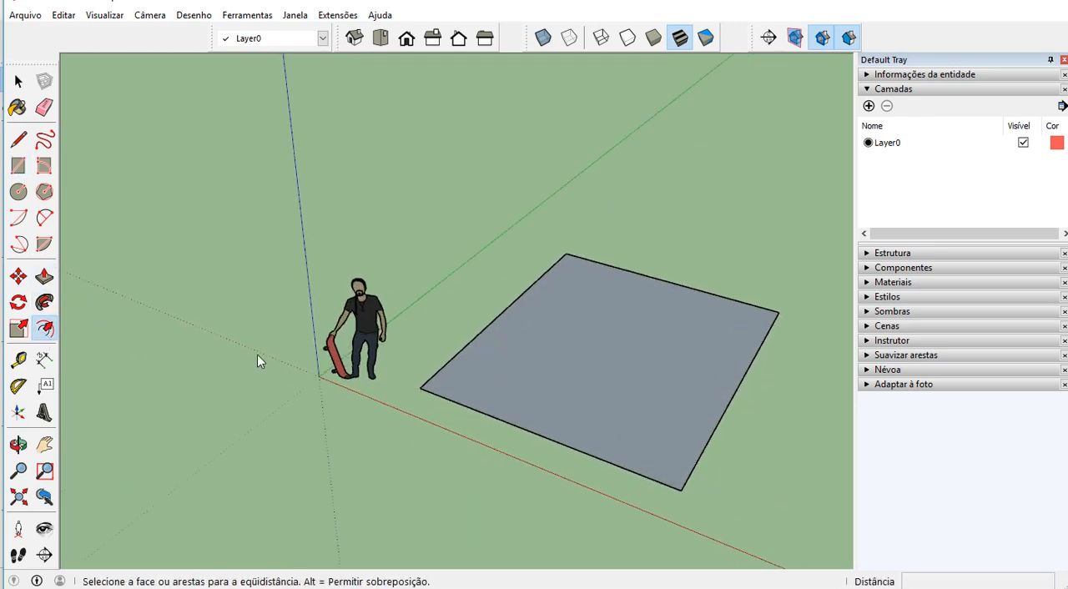
{"action": "left_click", "coordinate": [451, 402]}
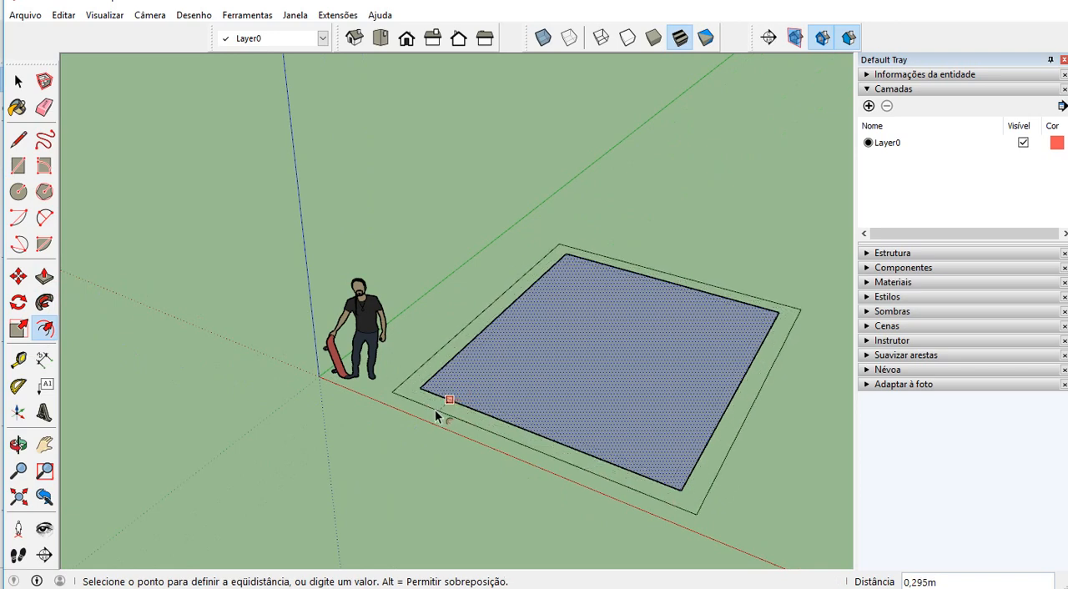
{"action": "type", "text": "0,2"}
{"action": "key", "text": "Return"}
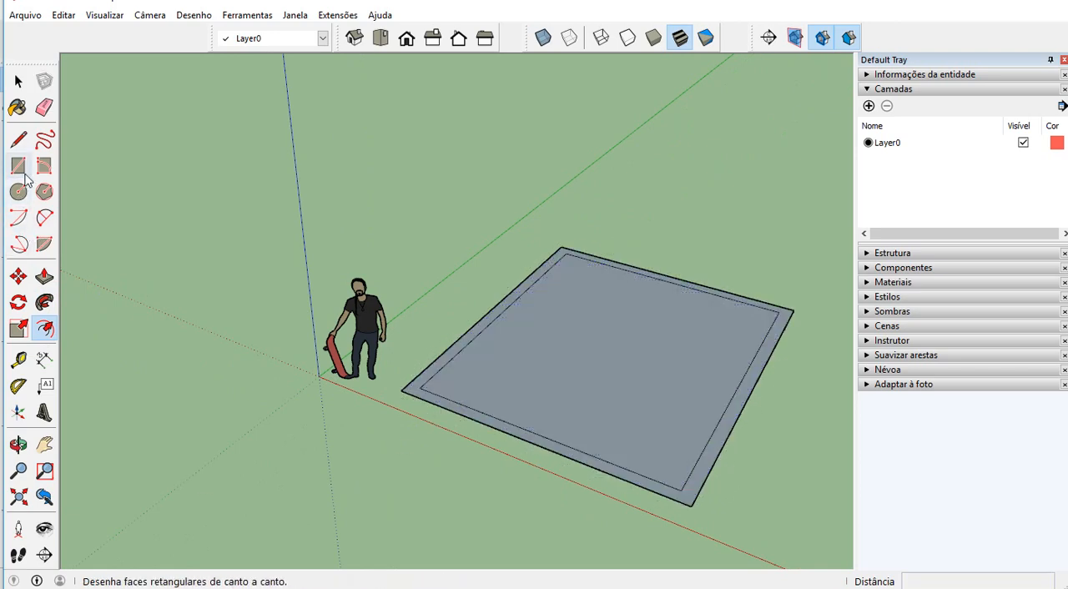
Draw diagonal lines joining the inner and outer outlines at the two corners on the side nearest the human figure
{"action": "left_click", "coordinate": [19, 140]}
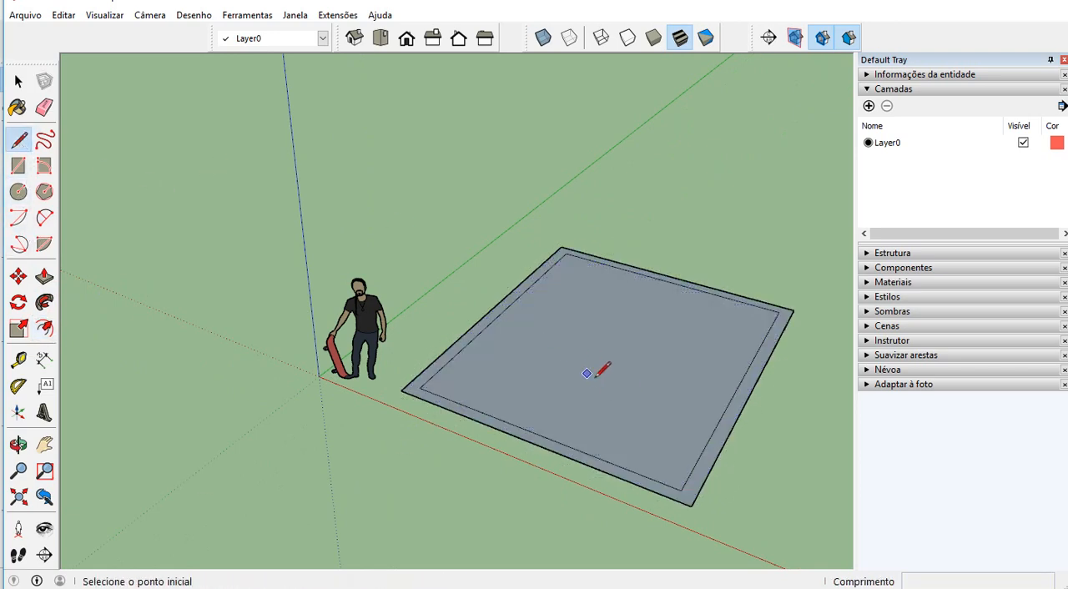
{"action": "scroll", "coordinate": [442, 401], "scroll_direction": "up", "scroll_amount": 4}
{"action": "left_click", "coordinate": [358, 383]}
{"action": "left_click", "coordinate": [325, 387]}
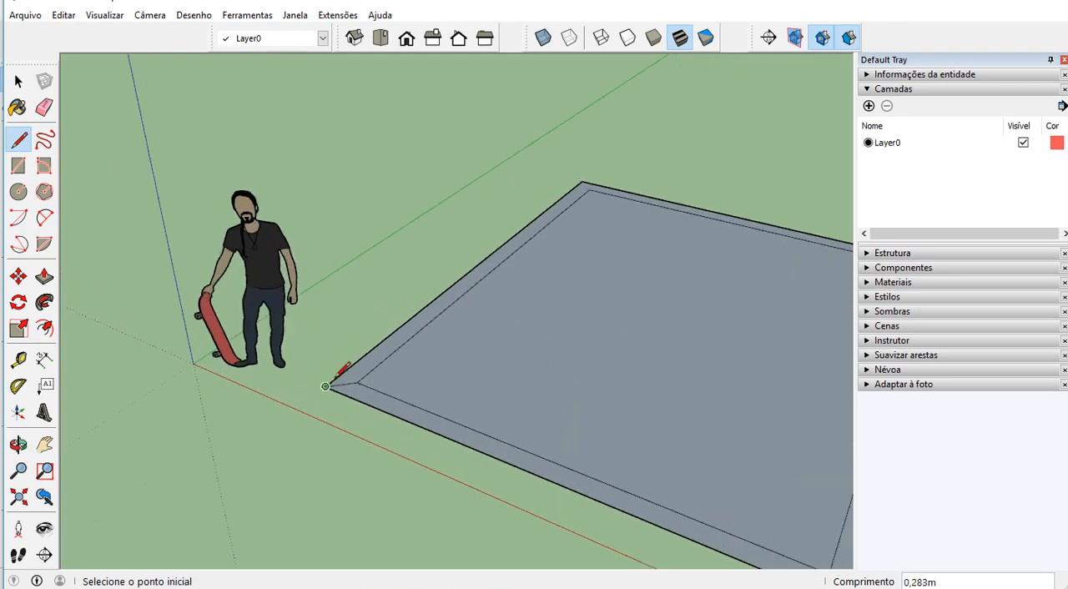
{"action": "scroll", "coordinate": [424, 247], "scroll_direction": "down", "scroll_amount": 2}
{"action": "scroll", "coordinate": [557, 177], "scroll_direction": "up", "scroll_amount": 4}
{"action": "left_click", "coordinate": [558, 204]}
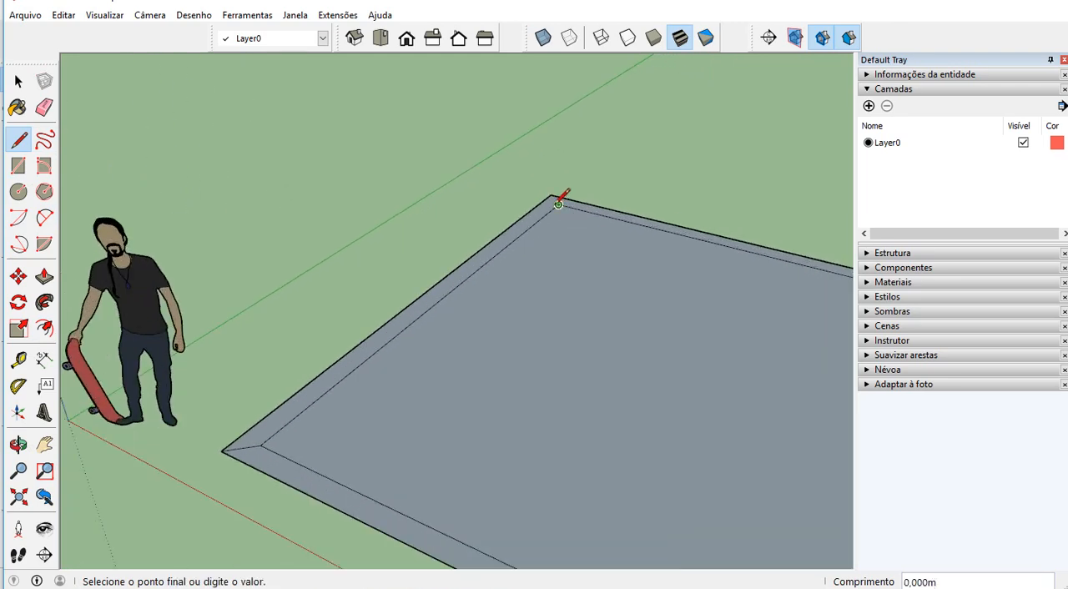
{"action": "left_click", "coordinate": [553, 197]}
Join the inner and outer outlines with diagonal lines at the two corners farthest from the human figure
{"action": "scroll", "coordinate": [553, 186], "scroll_direction": "down", "scroll_amount": 3}
{"action": "scroll", "coordinate": [716, 458], "scroll_direction": "up", "scroll_amount": 2}
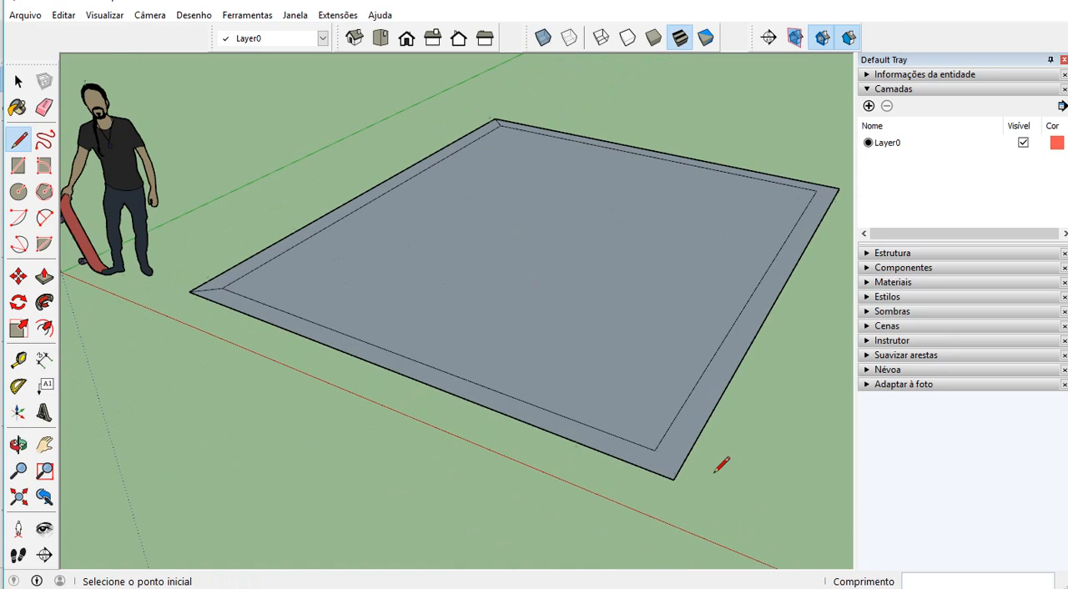
{"action": "left_click", "coordinate": [655, 450]}
{"action": "left_click", "coordinate": [674, 479]}
{"action": "scroll", "coordinate": [542, 463], "scroll_direction": "down", "scroll_amount": 2}
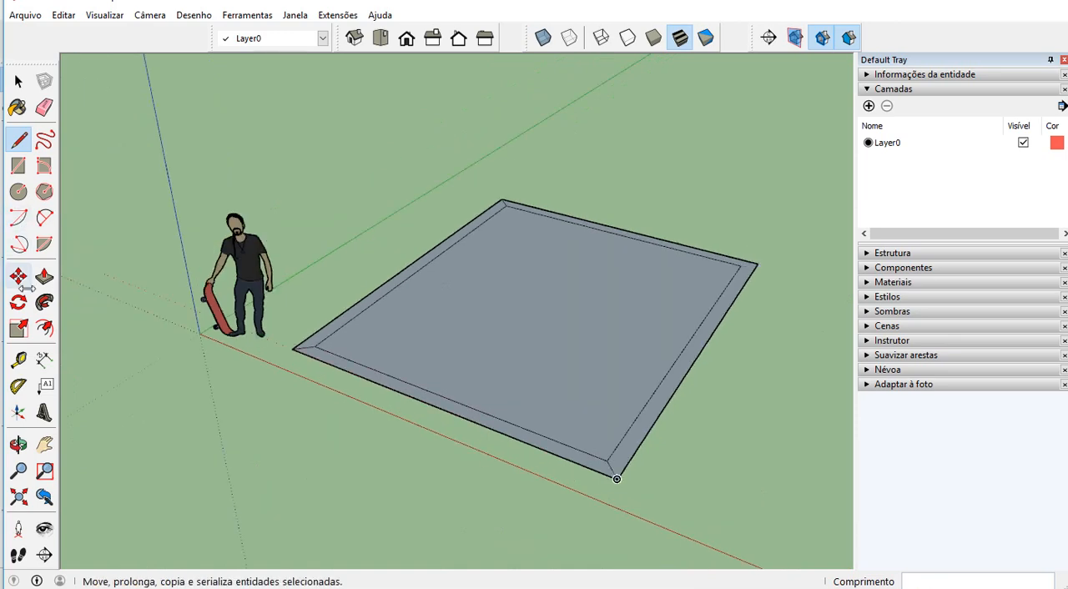
{"action": "scroll", "coordinate": [723, 241], "scroll_direction": "up", "scroll_amount": 3}
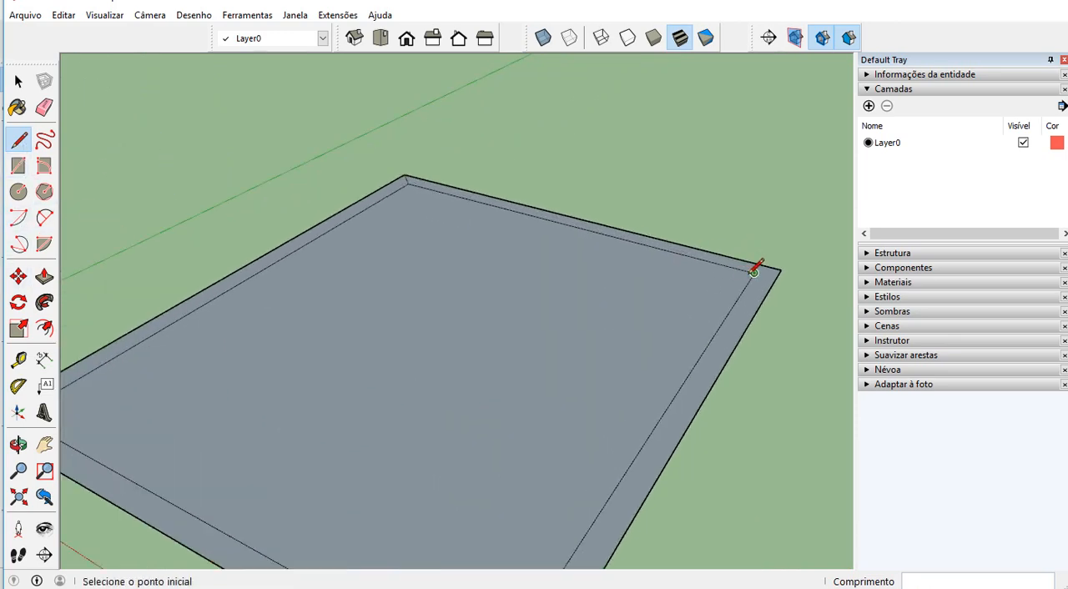
{"action": "left_click", "coordinate": [753, 271]}
{"action": "left_click", "coordinate": [780, 269]}
{"action": "left_click", "coordinate": [19, 81]}
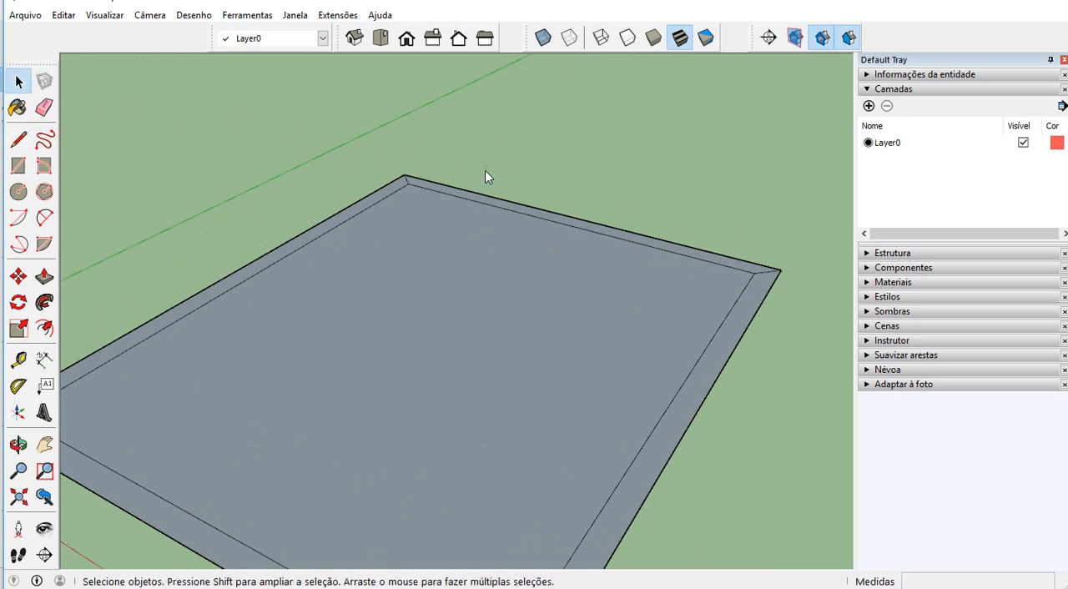
Turn the front border strip beside the red axis, with its edges, into a component named "parede"
{"action": "scroll", "coordinate": [489, 172], "scroll_direction": "down", "scroll_amount": 2}
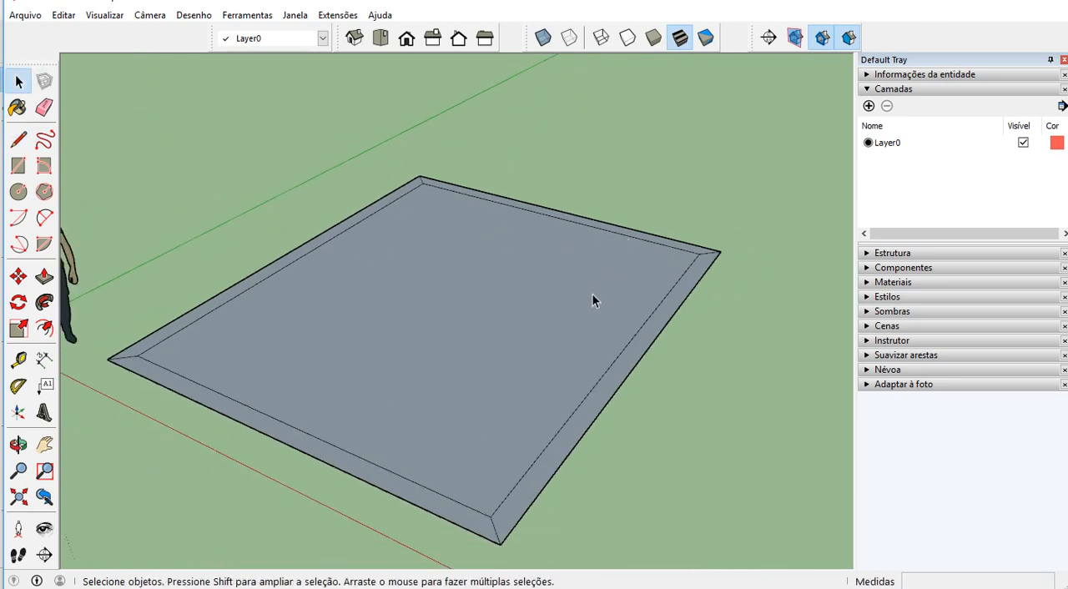
{"action": "middle_click_drag", "start_coordinate": [598, 322], "coordinate": [741, 342]}
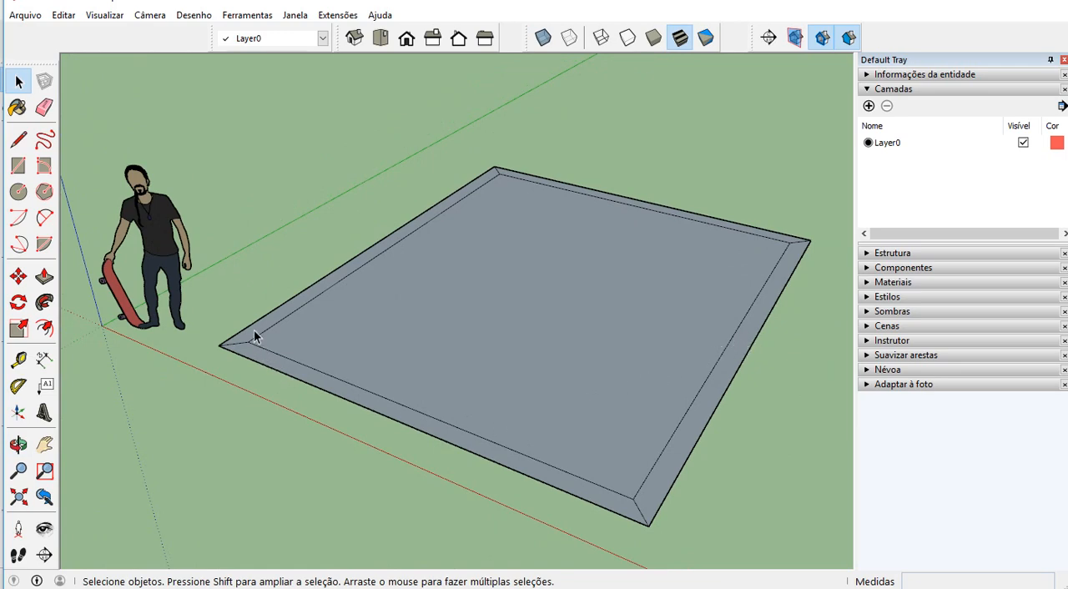
{"action": "scroll", "coordinate": [246, 335], "scroll_direction": "up", "scroll_amount": 5}
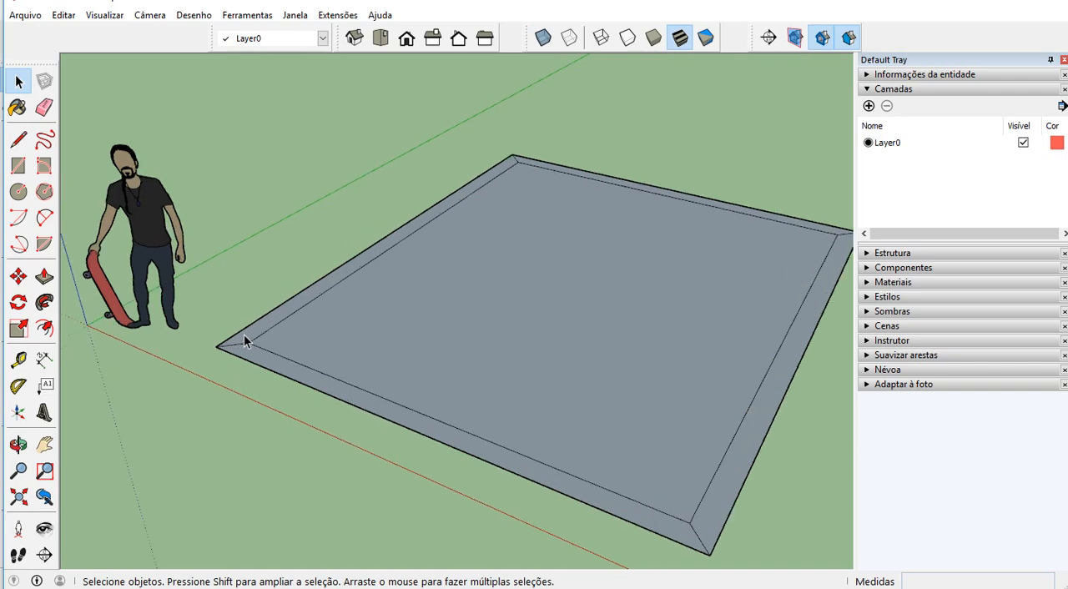
{"action": "scroll", "coordinate": [253, 337], "scroll_direction": "down", "scroll_amount": 4}
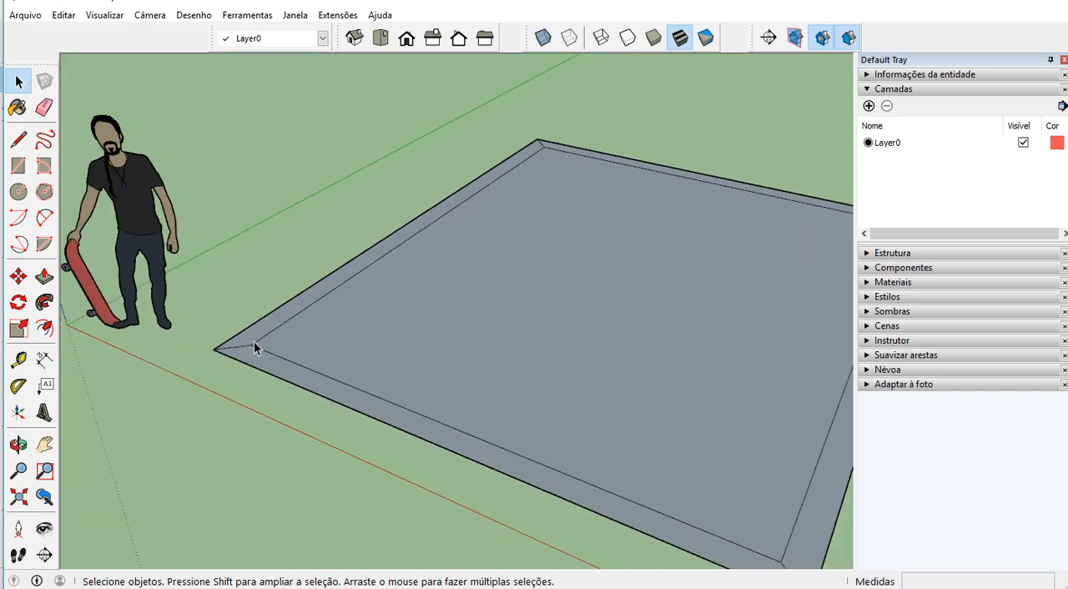
{"action": "left_click", "coordinate": [611, 330]}
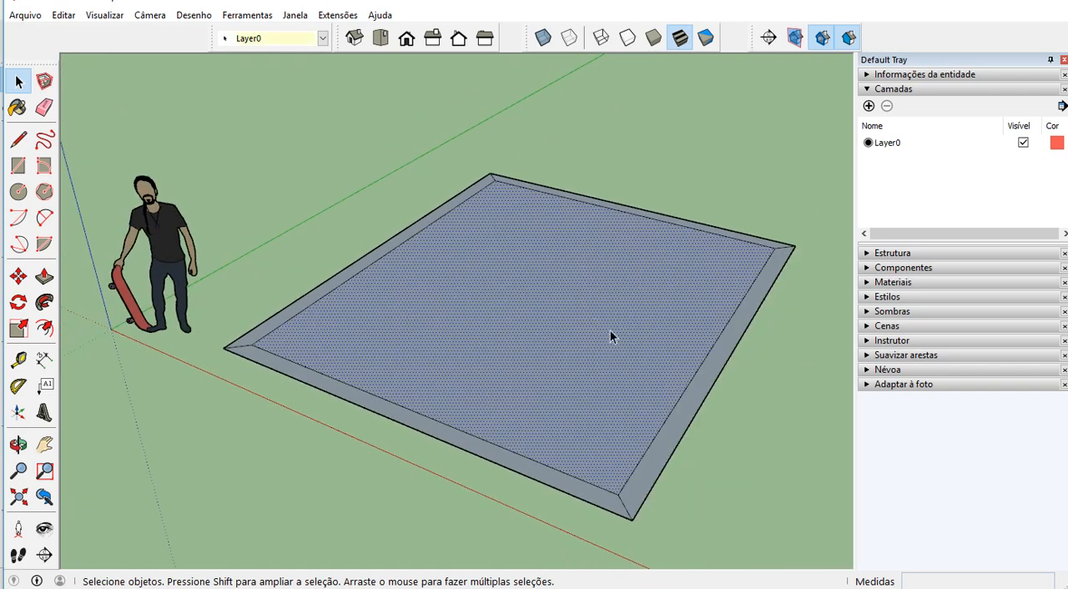
{"action": "left_click", "coordinate": [567, 484]}
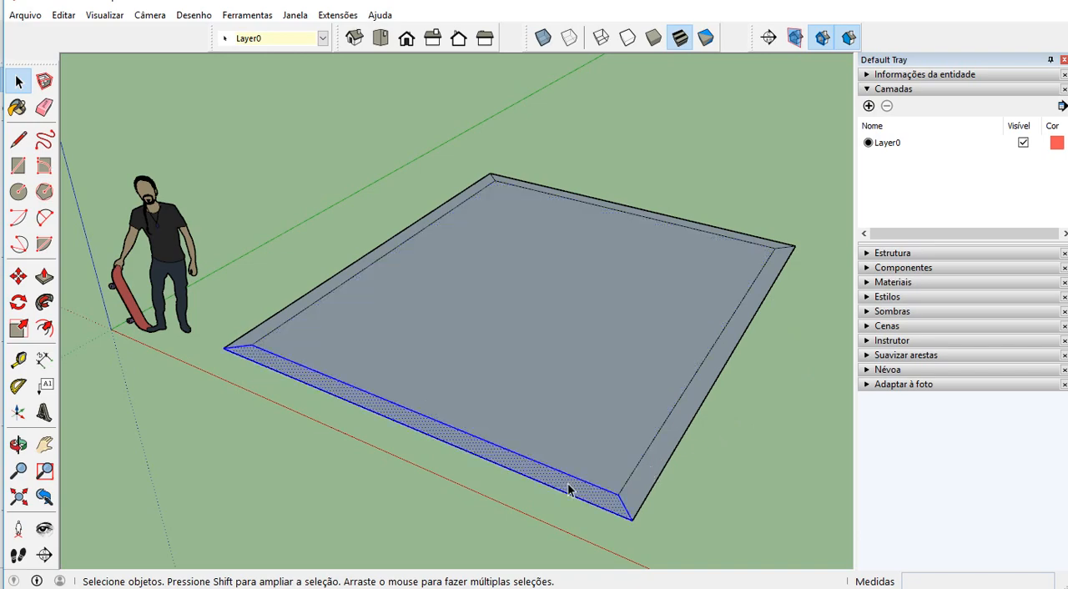
{"action": "right_click", "coordinate": [260, 353]}
{"action": "left_click", "coordinate": [332, 470]}
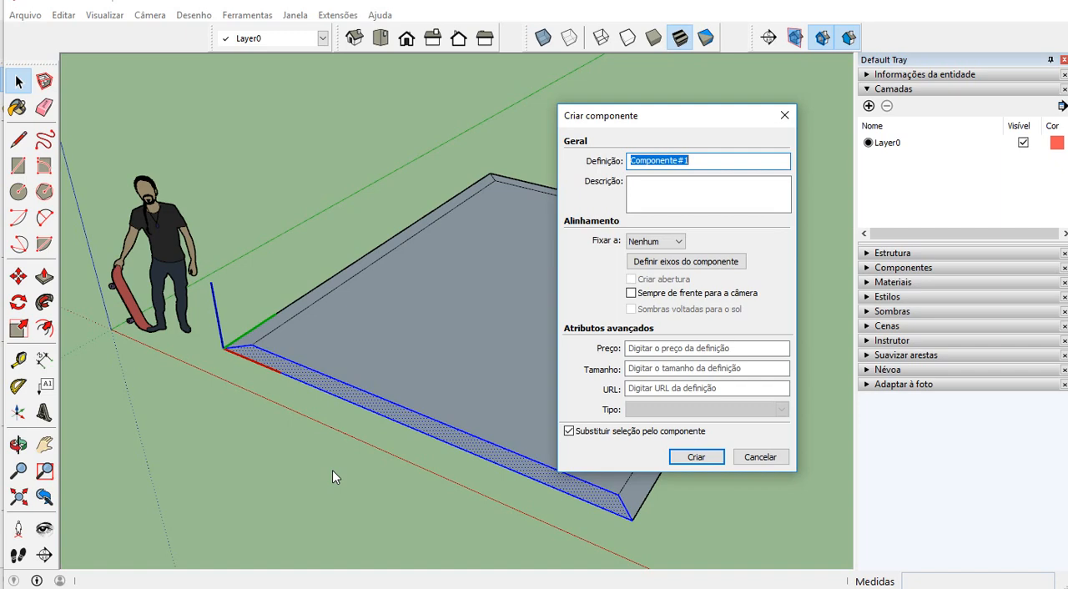
{"action": "type", "text": "parede1"}
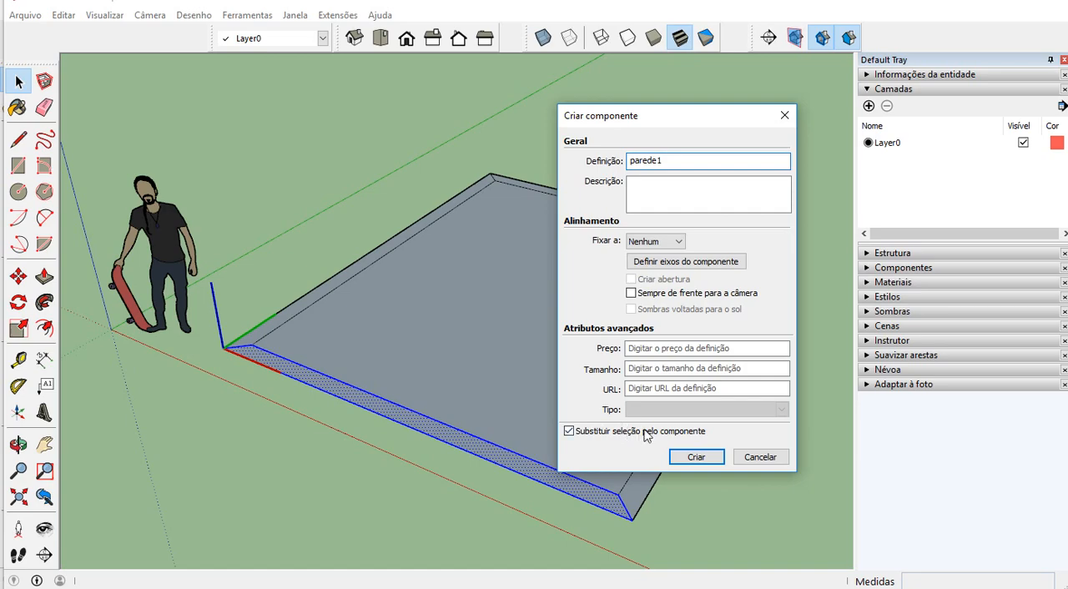
{"action": "left_click", "coordinate": [695, 456]}
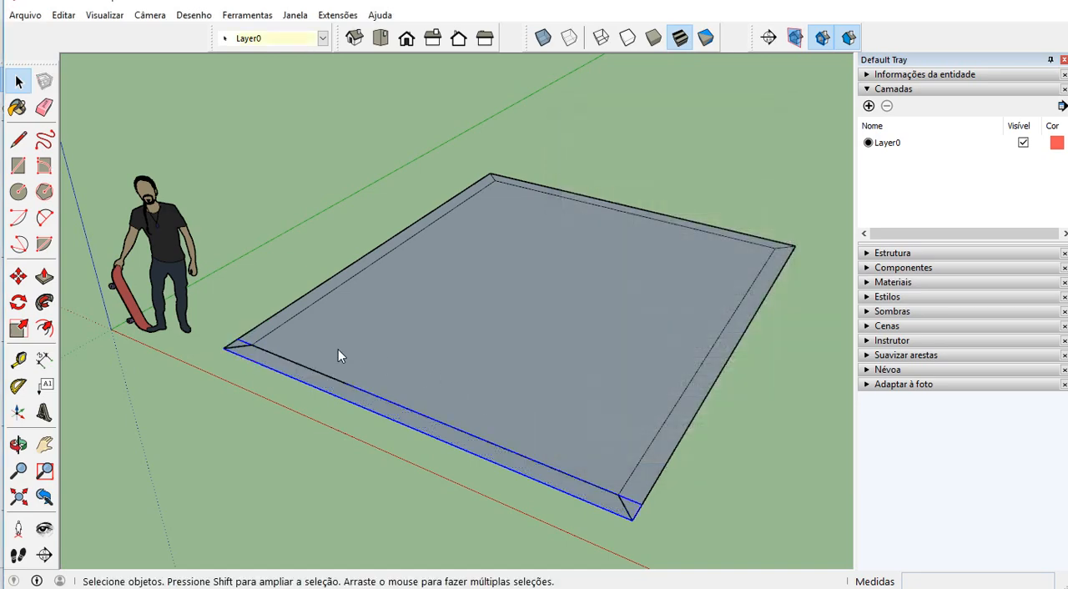
Turn the border strip parallel to the green axis, farthest from the human figure, into a component named "parede2"
{"action": "left_click", "coordinate": [665, 453]}
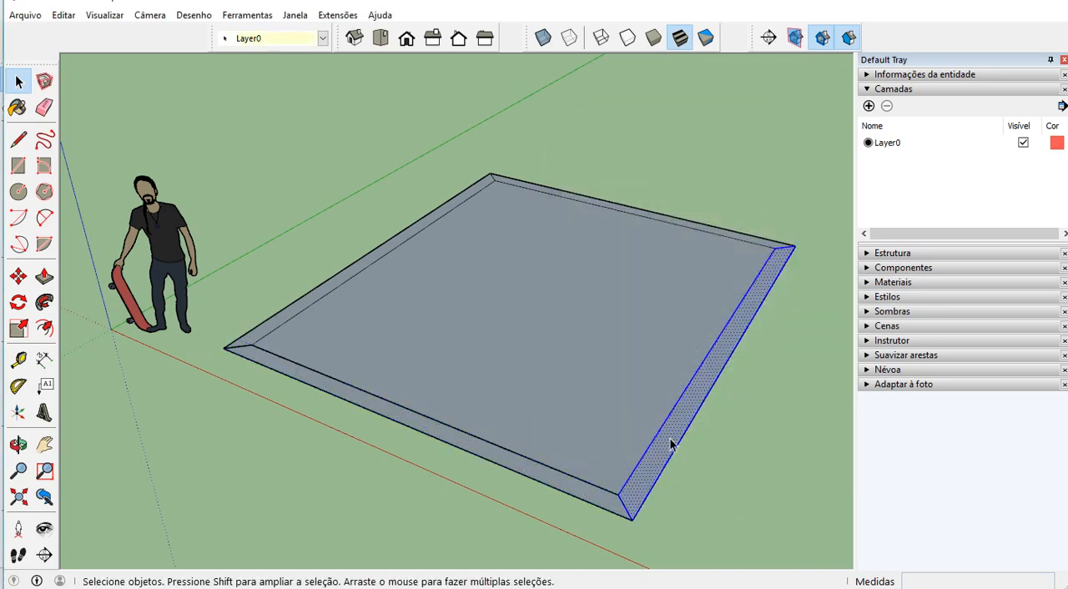
{"action": "right_click", "coordinate": [754, 302]}
{"action": "left_click", "coordinate": [810, 415]}
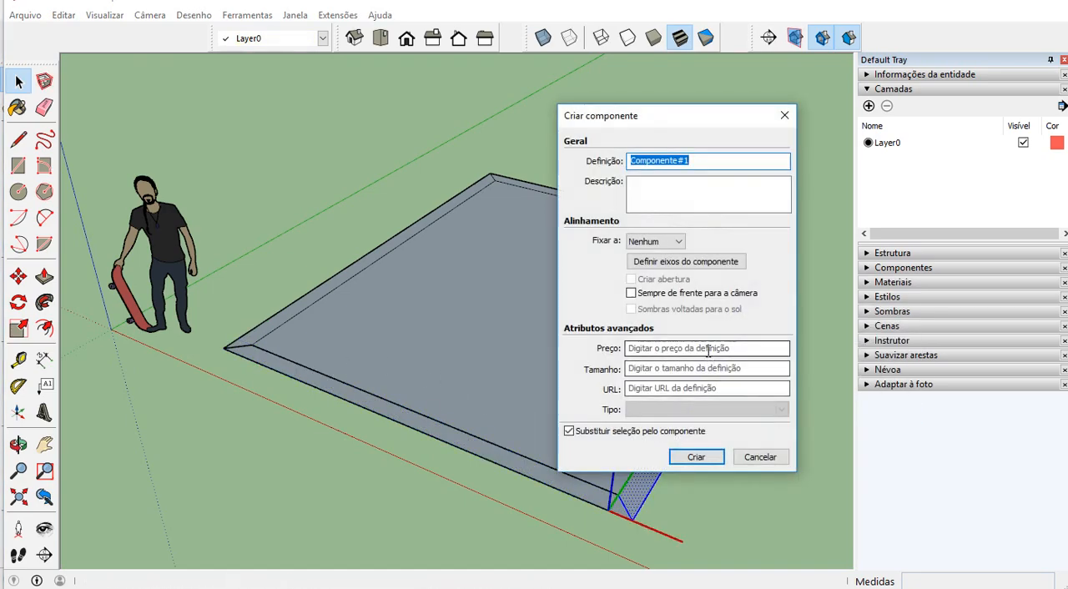
{"action": "type", "text": "parede2"}
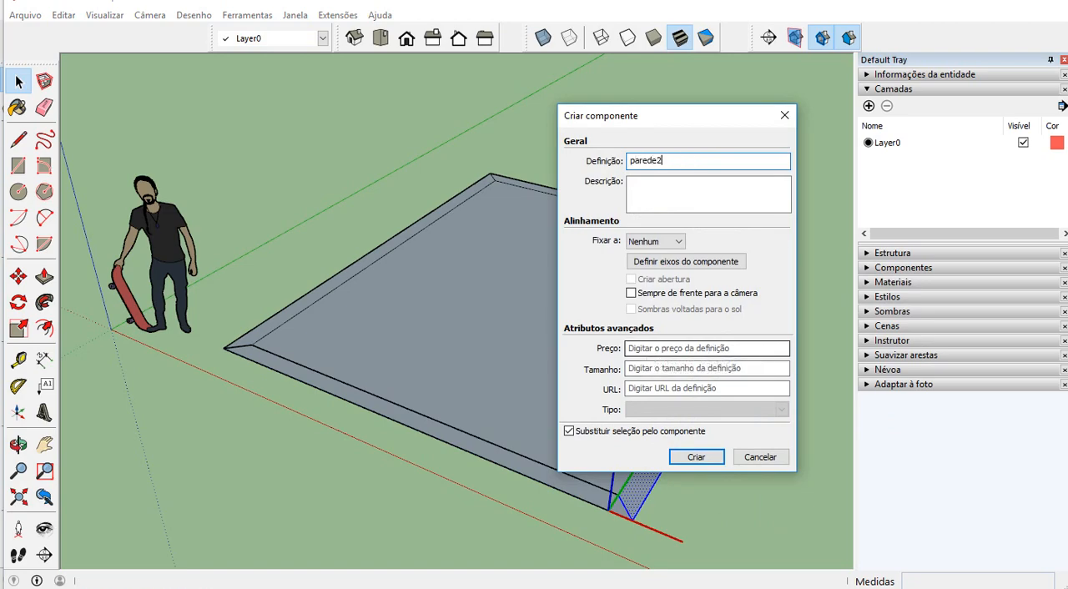
{"action": "left_click", "coordinate": [696, 457]}
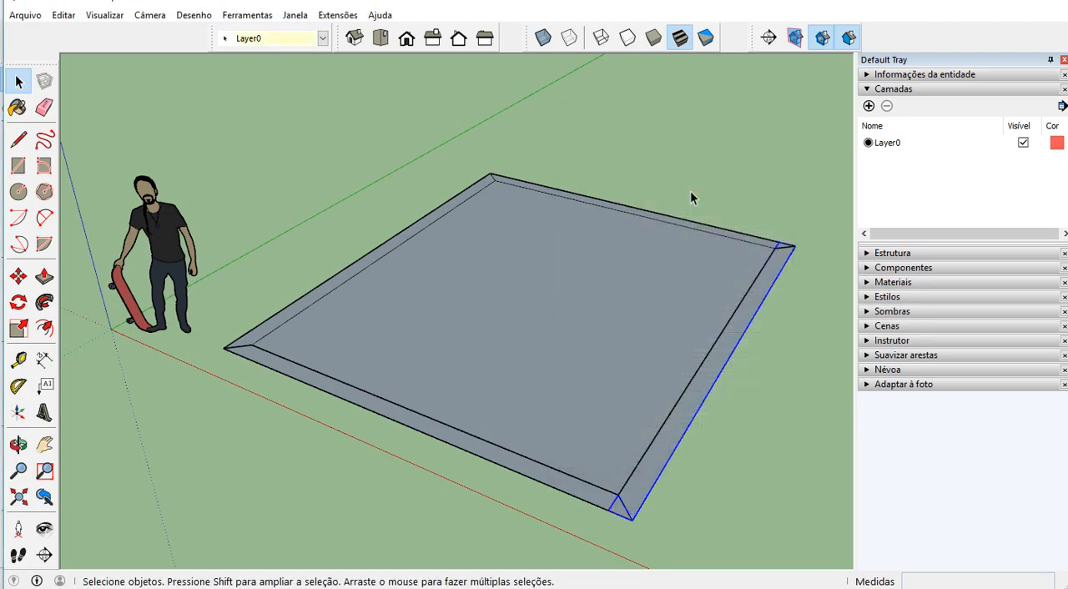
Turn the border strip opposite the red axis, with its edges, into a component named "parede 3"
{"action": "left_click", "coordinate": [737, 236]}
{"action": "middle_click_drag", "start_coordinate": [738, 237], "coordinate": [766, 286]}
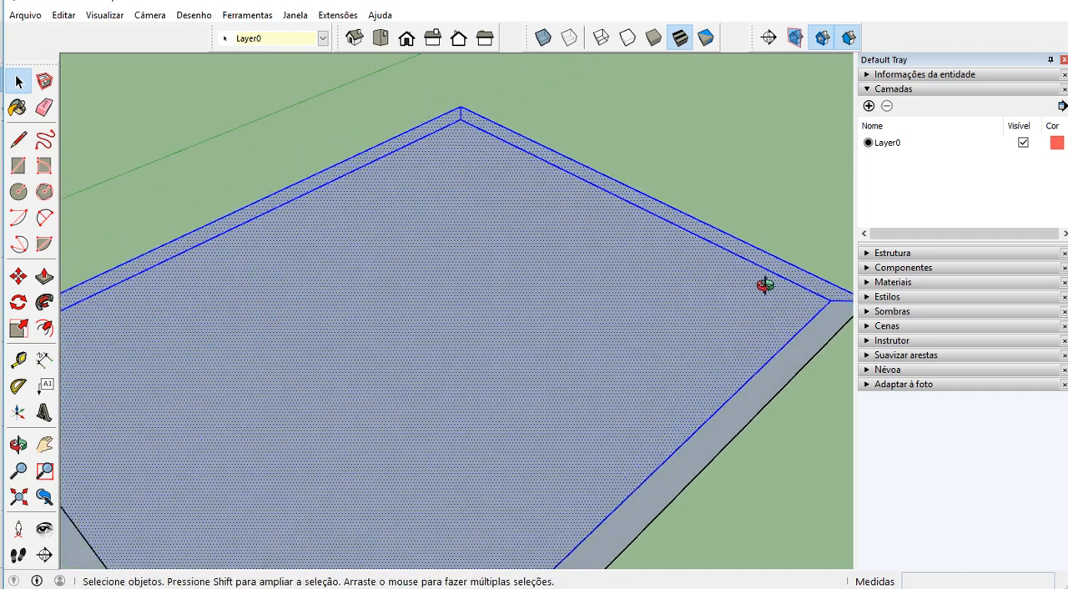
{"action": "double_click", "coordinate": [788, 277]}
{"action": "left_click", "coordinate": [516, 143]}
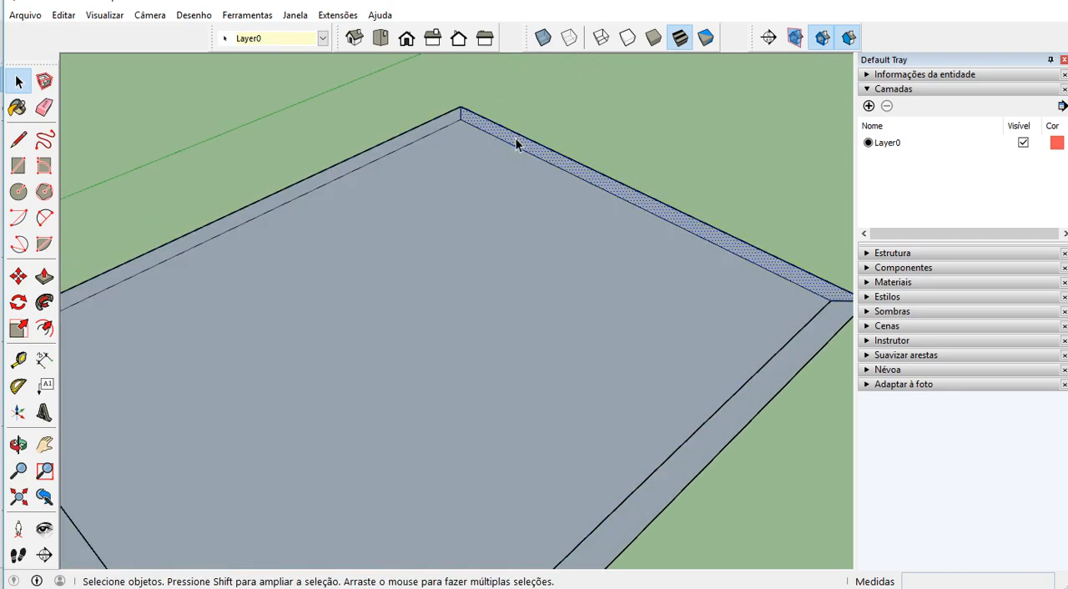
{"action": "double_click", "coordinate": [516, 143]}
{"action": "right_click", "coordinate": [516, 143]}
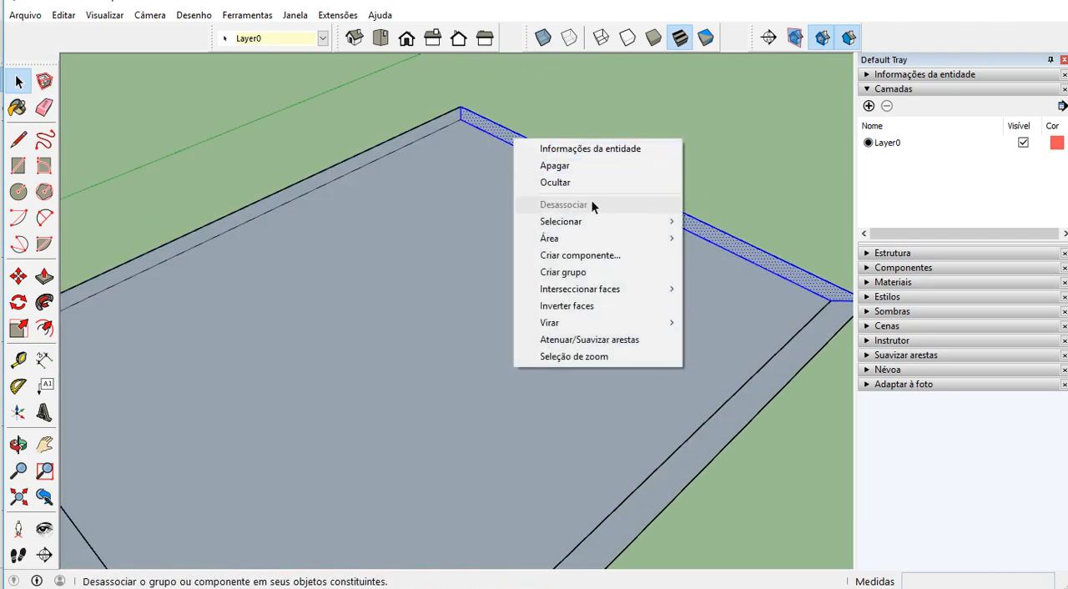
{"action": "left_click", "coordinate": [585, 254]}
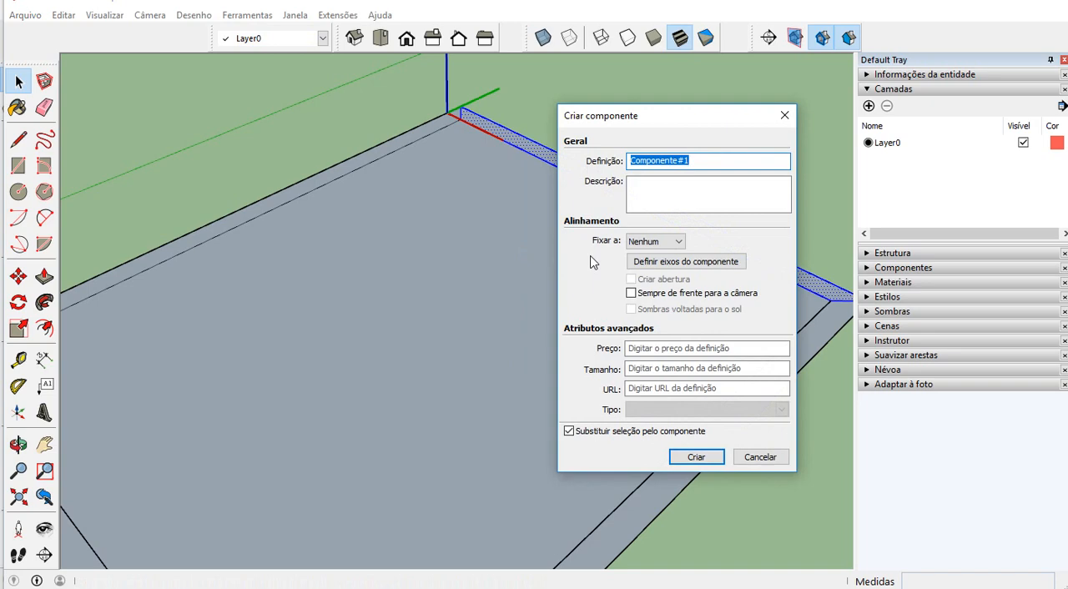
{"action": "type", "text": "parede 3"}
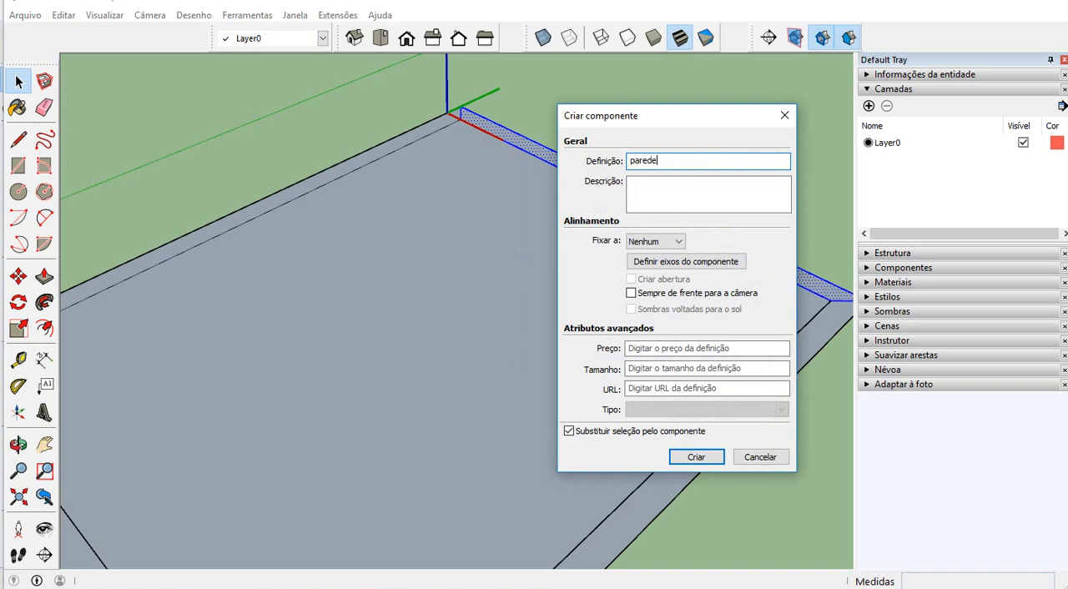
{"action": "left_click", "coordinate": [697, 457]}
Turn the remaining border strip, on the green-axis side, into a fourth "parede" component
{"action": "left_click", "coordinate": [342, 172]}
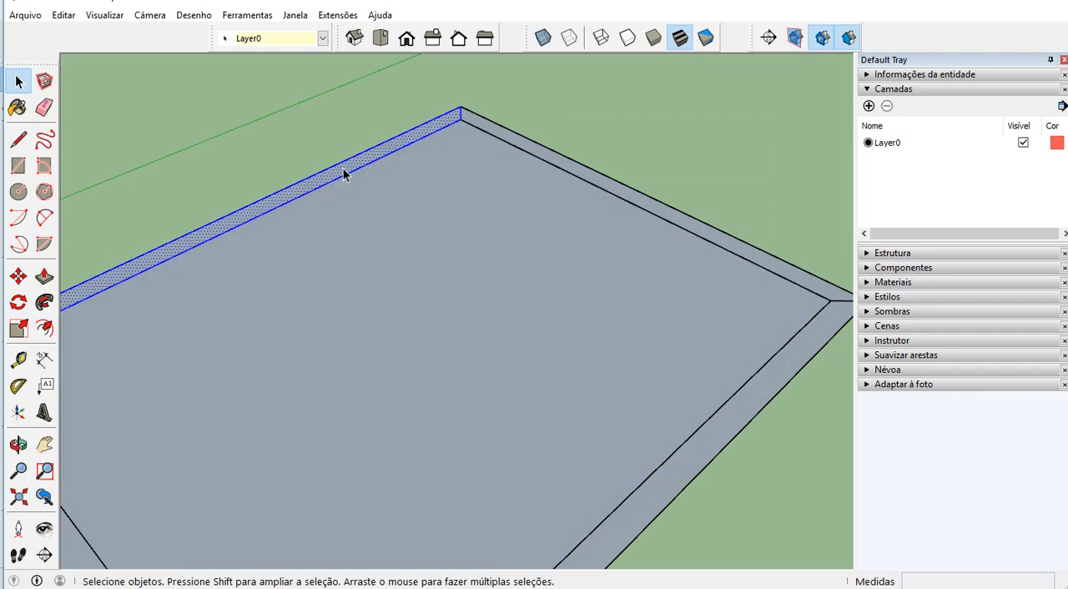
{"action": "right_click", "coordinate": [345, 174]}
{"action": "left_click", "coordinate": [412, 286]}
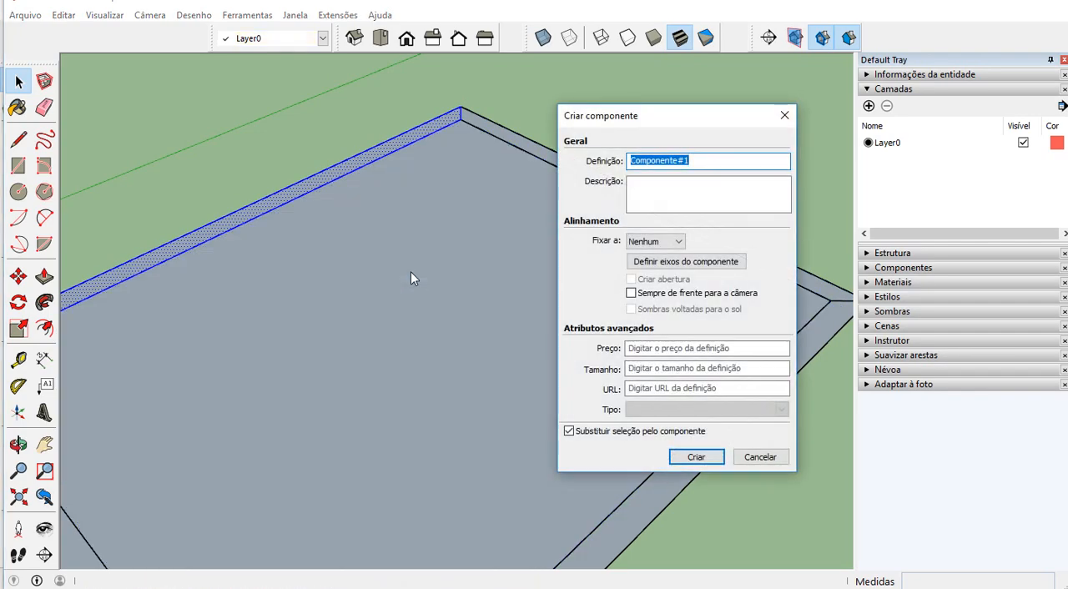
{"action": "type", "text": "parede 4"}
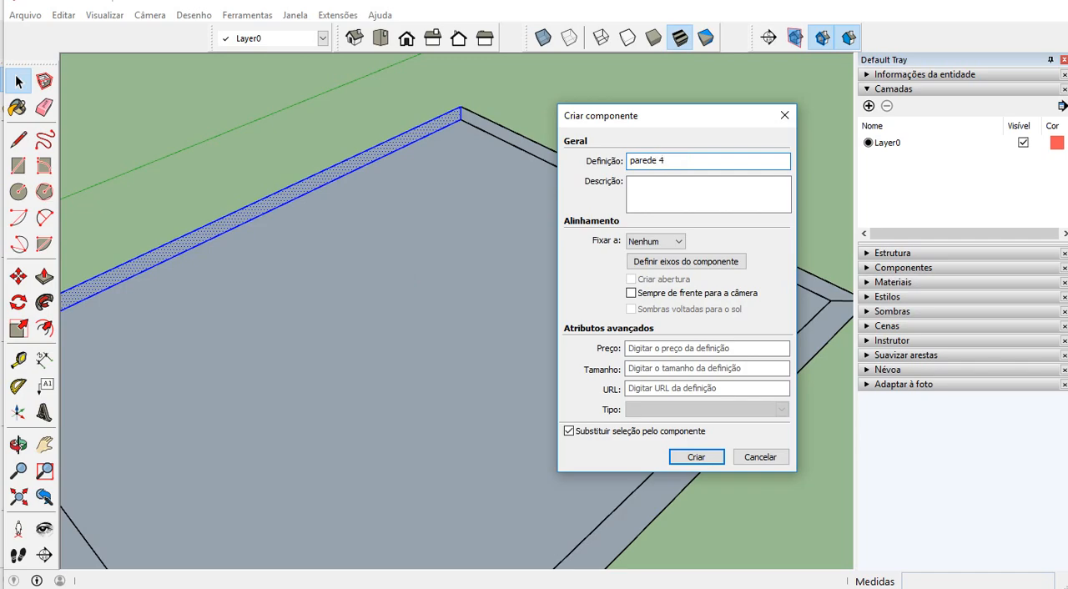
{"action": "left_click", "coordinate": [700, 460]}
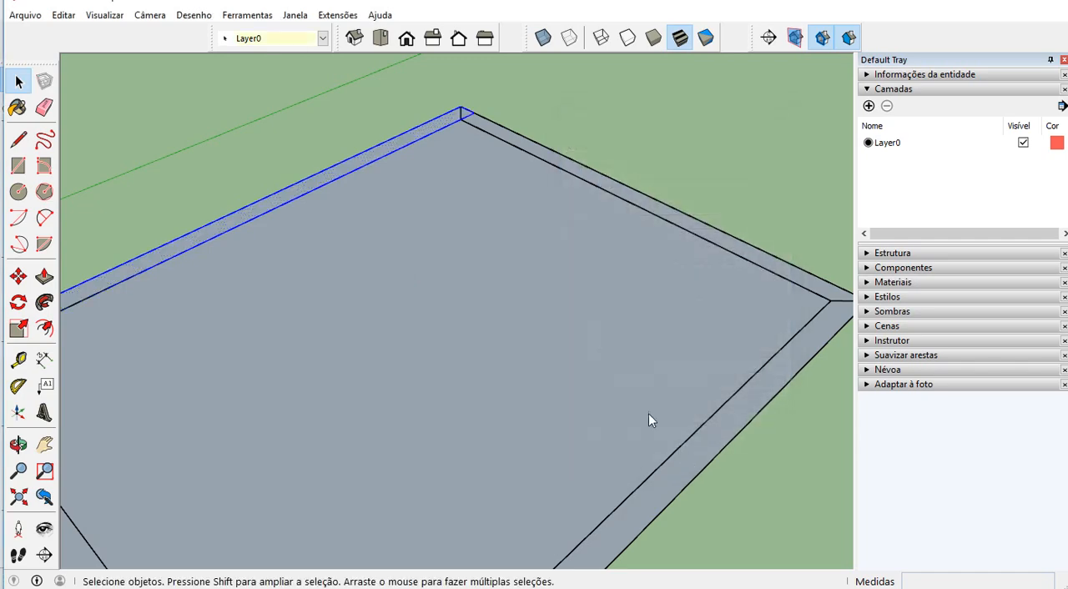
Turn the floor face inside the wall border, with its edges, into a component named "piso"
{"action": "scroll", "coordinate": [710, 221], "scroll_direction": "down", "scroll_amount": 3}
{"action": "double_click", "coordinate": [511, 310]}
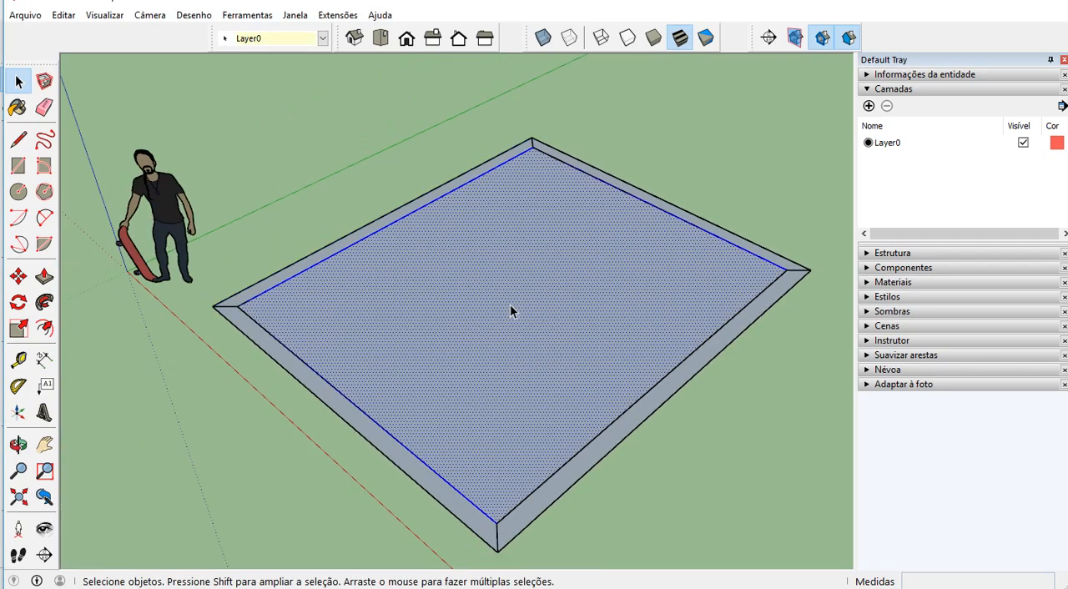
{"action": "right_click", "coordinate": [510, 311]}
{"action": "left_click", "coordinate": [579, 417]}
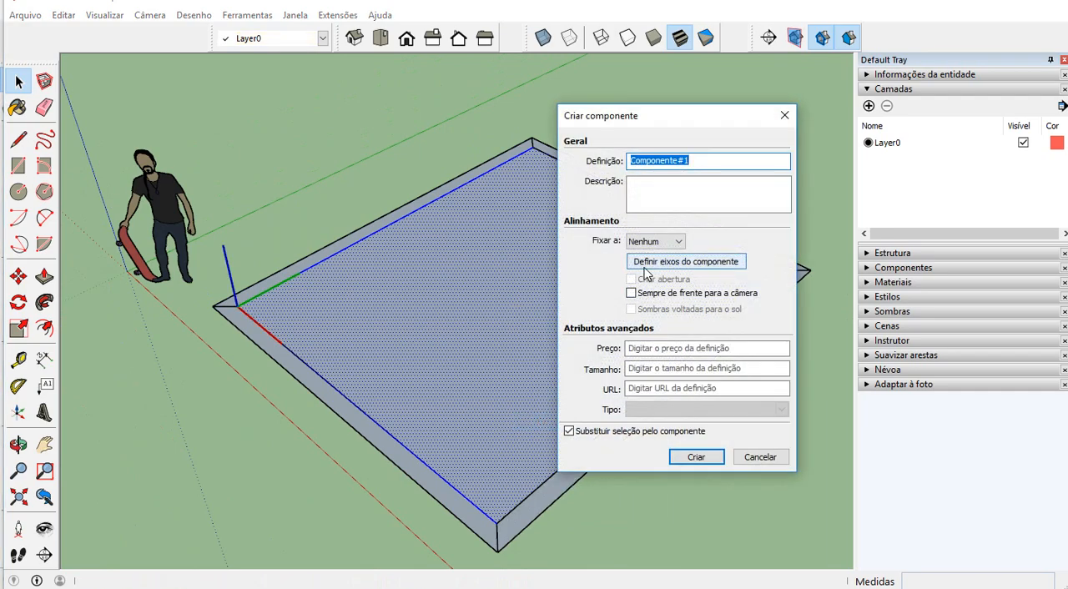
{"action": "type", "text": "piso"}
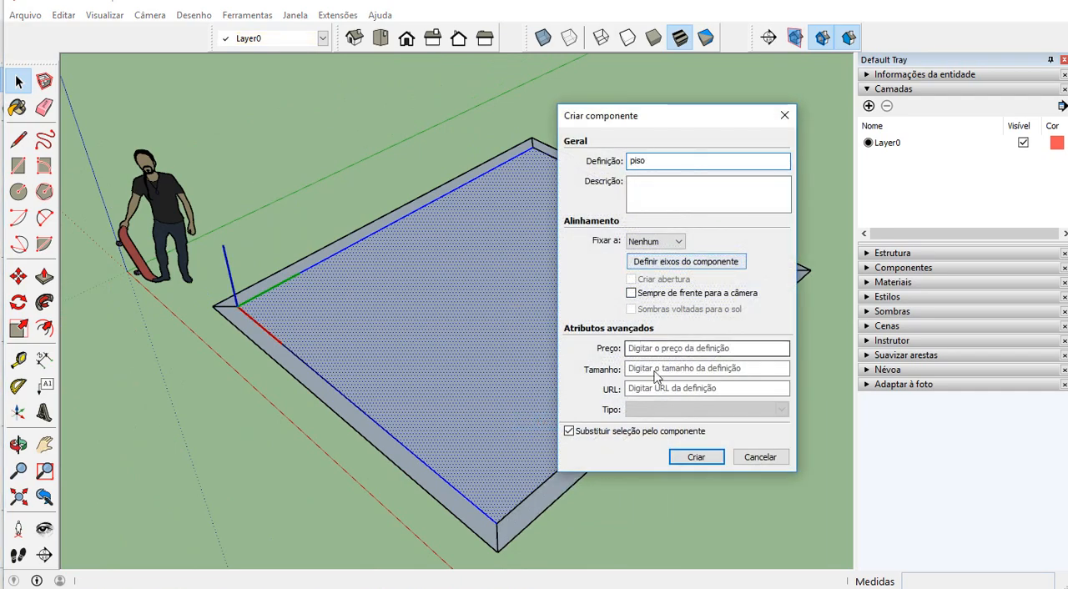
{"action": "left_click", "coordinate": [696, 457]}
Open the "parede2" wall component for editing and raise its face 2,6 m with Push/Pull
{"action": "middle_click_drag", "start_coordinate": [574, 375], "coordinate": [727, 341]}
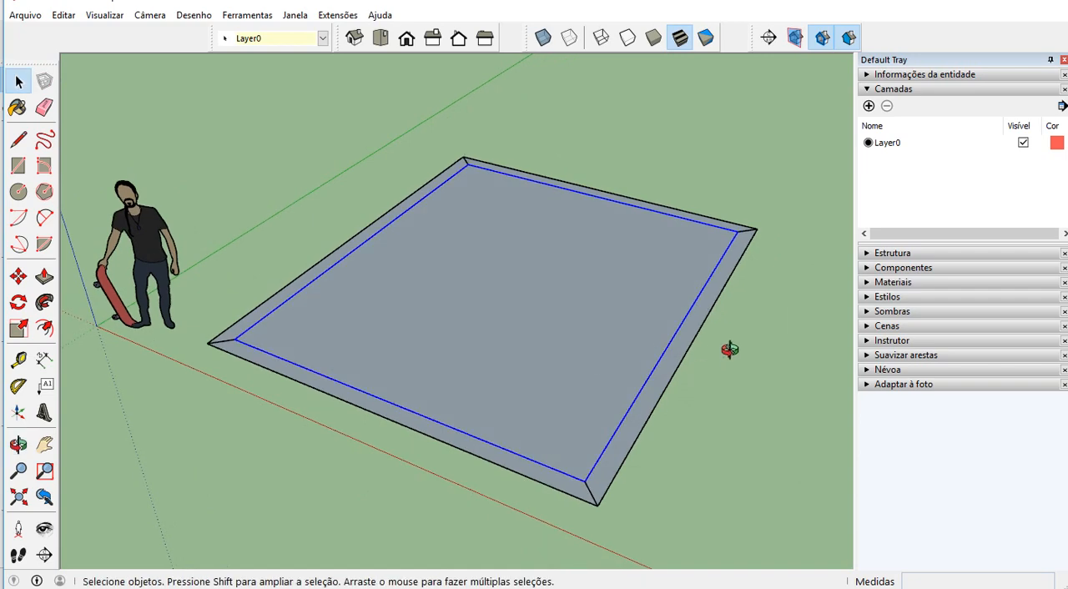
{"action": "double_click", "coordinate": [710, 296]}
{"action": "middle_click_drag", "start_coordinate": [555, 320], "coordinate": [676, 334]}
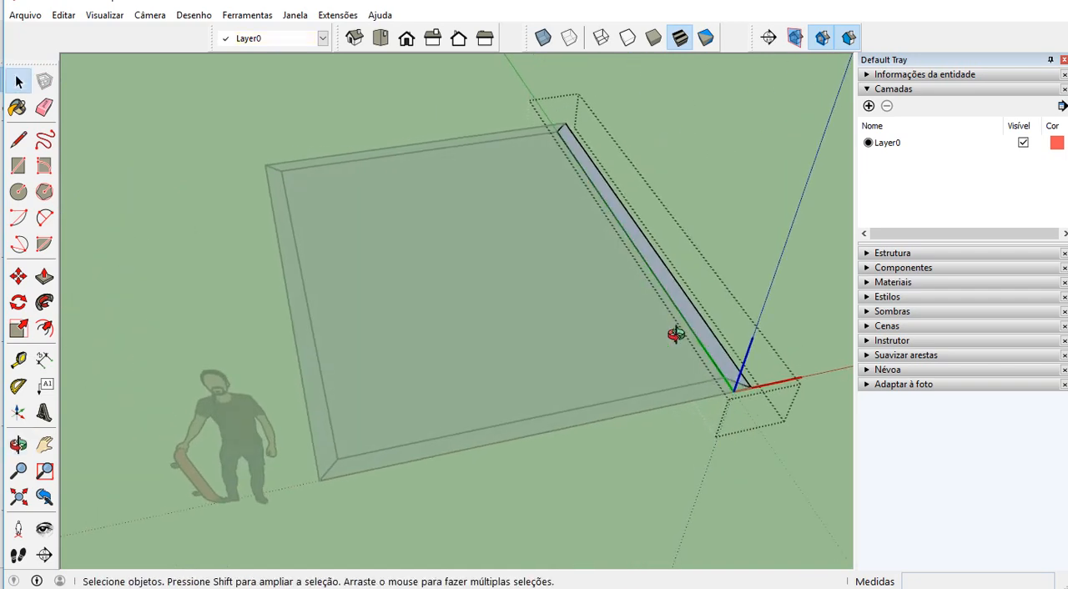
{"action": "key", "text": "p"}
{"action": "left_click", "coordinate": [657, 274]}
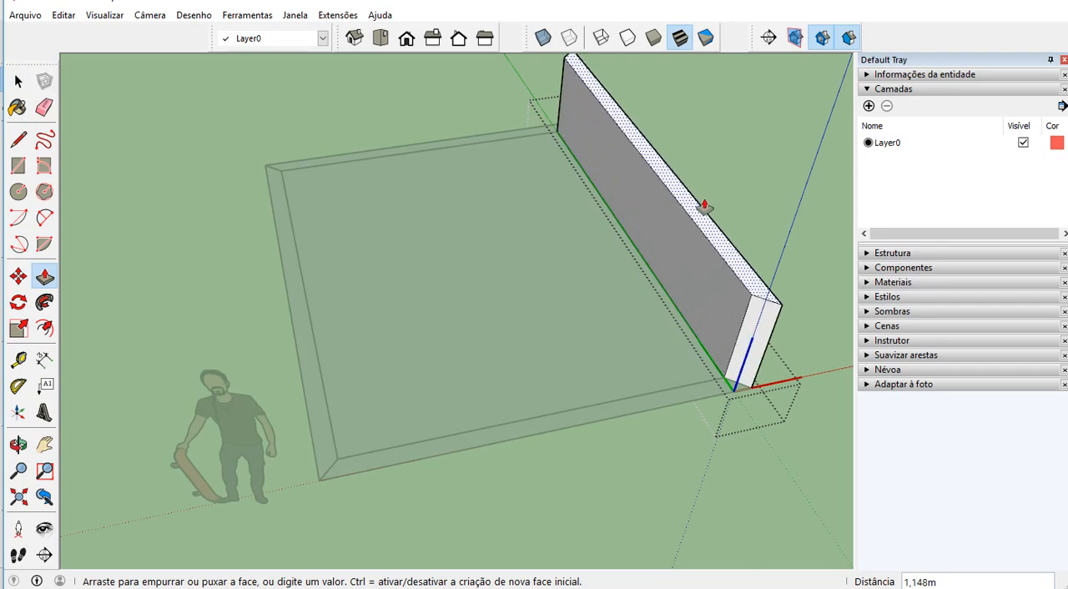
{"action": "type", "text": "2,6"}
{"action": "key", "text": "Return"}
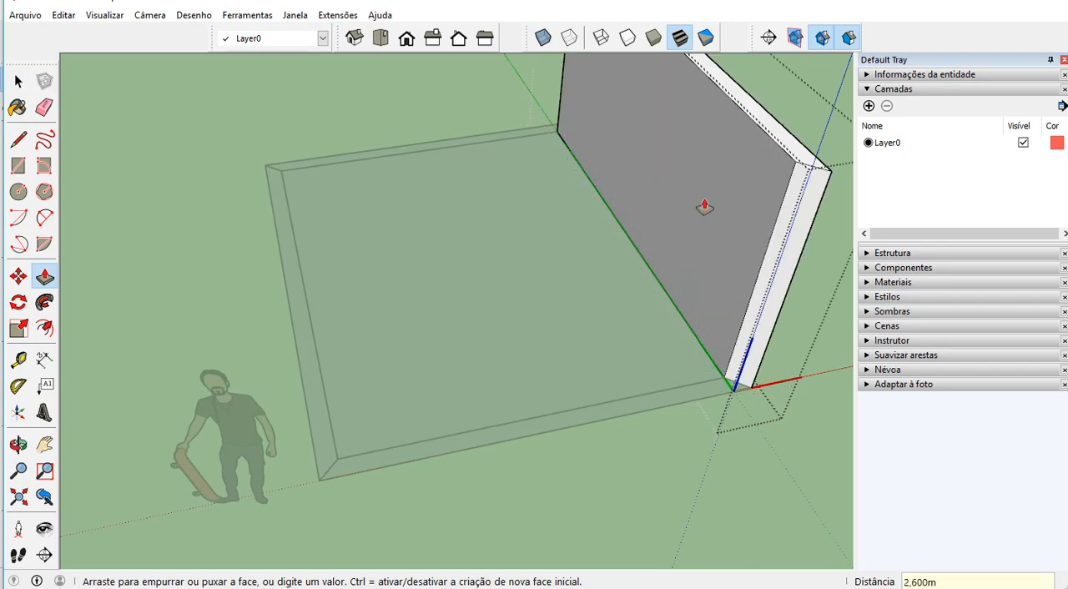
Place a vertical guide on the wall's inner face, 0,1 m from the edge at the end farthest from the red axis
{"action": "middle_click_drag", "start_coordinate": [687, 401], "coordinate": [388, 117]}
{"action": "scroll", "coordinate": [315, 163], "scroll_direction": "up", "scroll_amount": 4}
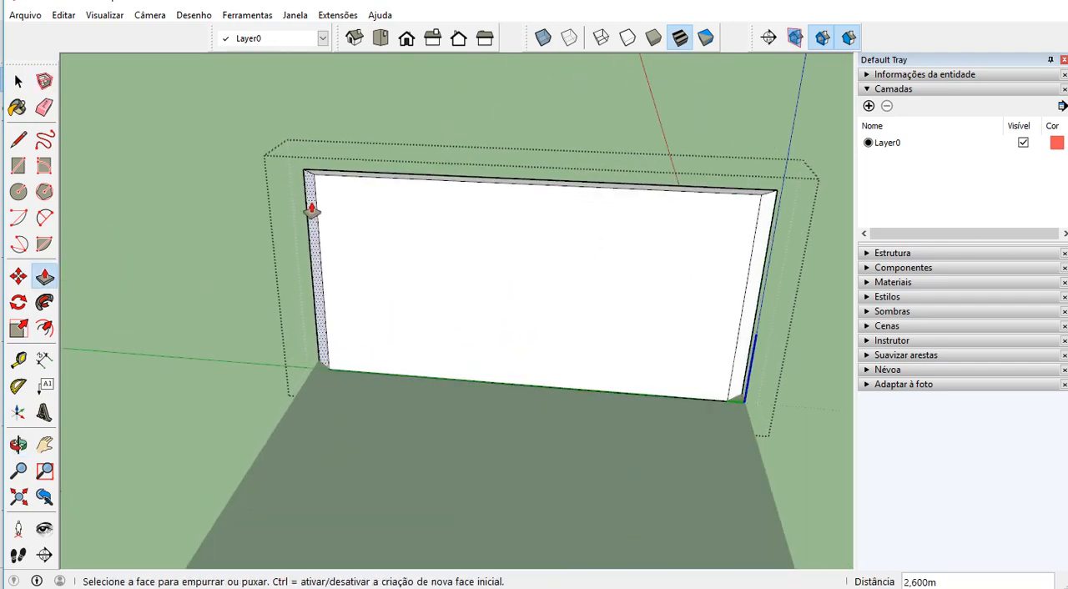
{"action": "left_click", "coordinate": [18, 360]}
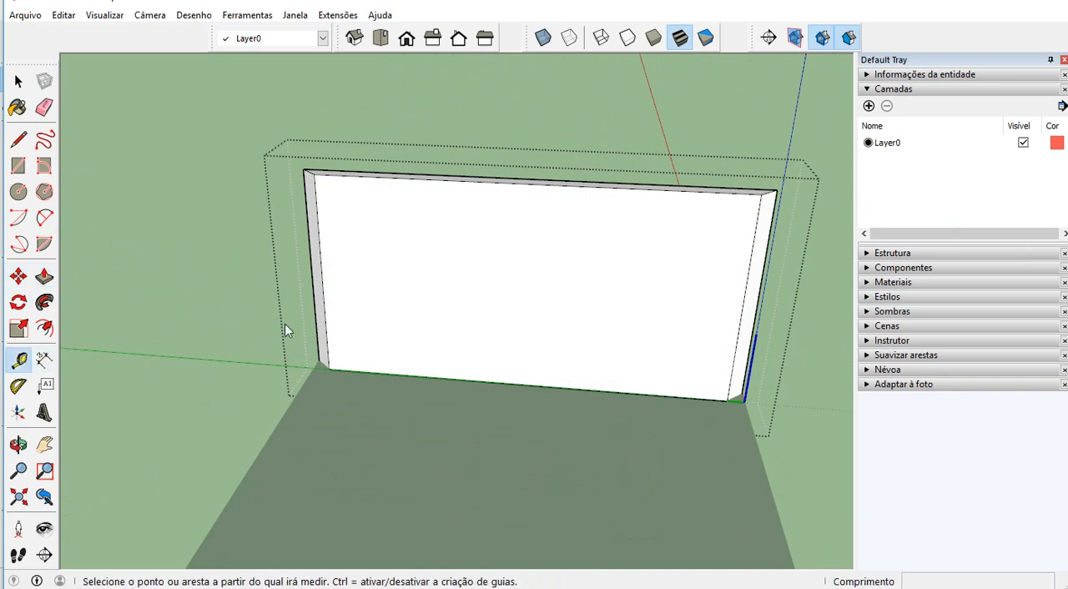
{"action": "scroll", "coordinate": [285, 323], "scroll_direction": "up", "scroll_amount": 2}
{"action": "left_click", "coordinate": [327, 292]}
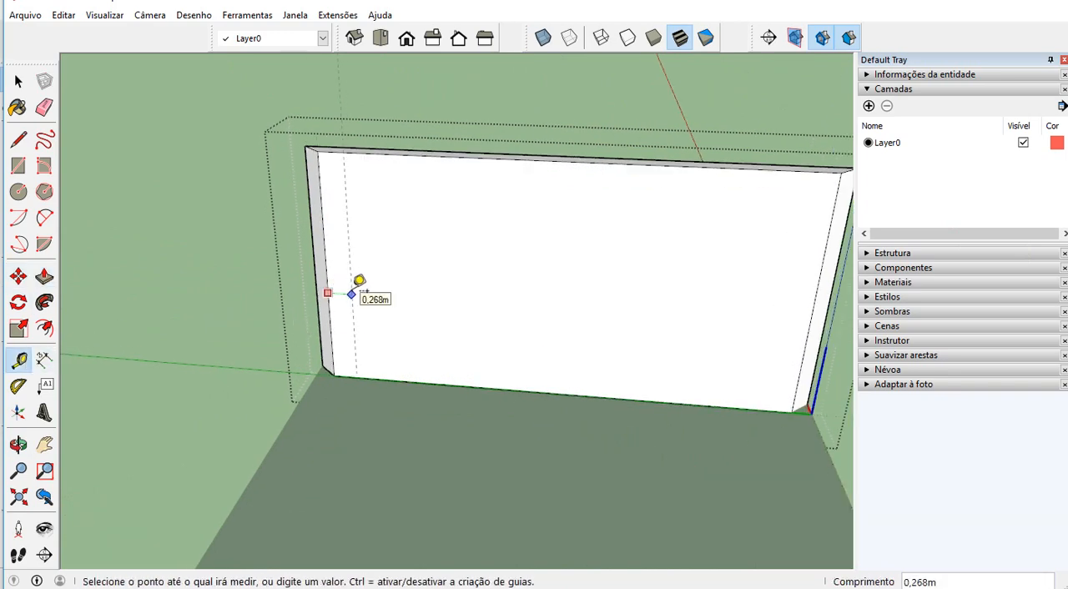
{"action": "left_click", "coordinate": [354, 293]}
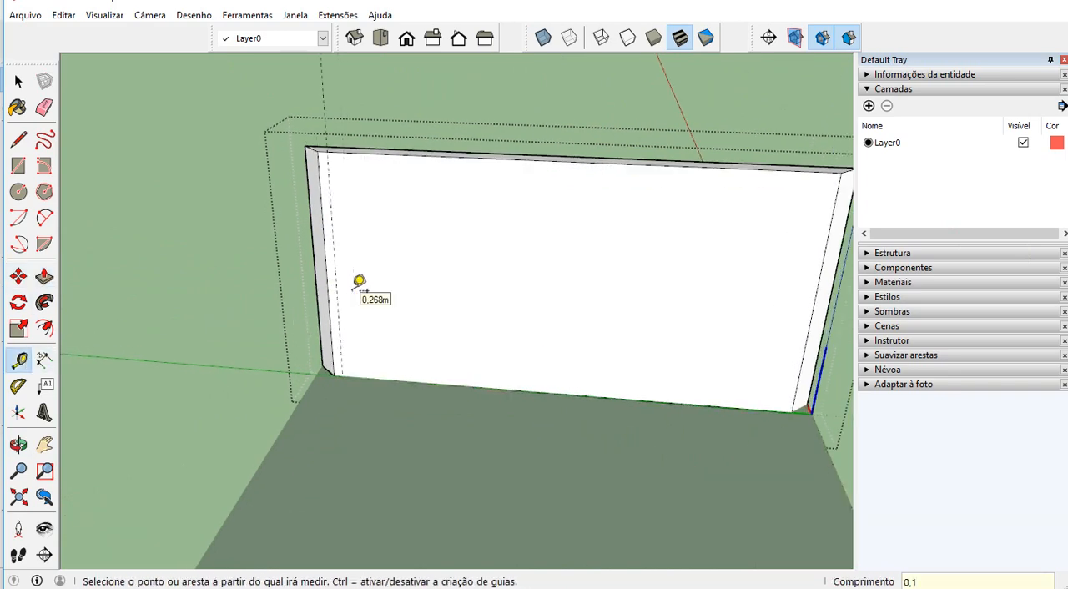
Add a second vertical guide 0,9 m from the first and a horizontal guide 2,10 m above the wall's base
{"action": "scroll", "coordinate": [367, 271], "scroll_direction": "up", "scroll_amount": 2}
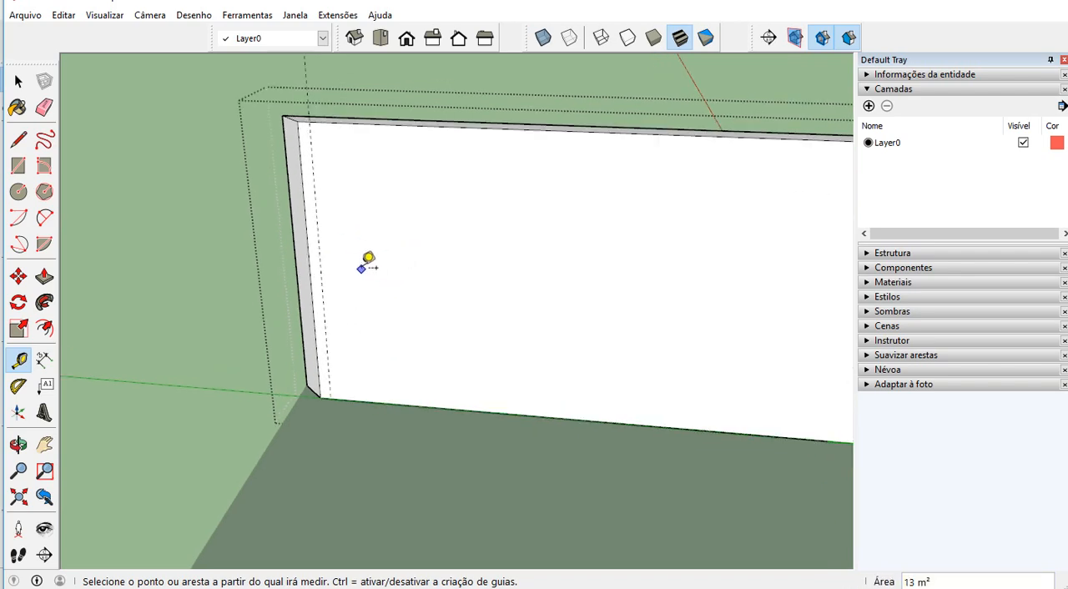
{"action": "left_click", "coordinate": [318, 240]}
{"action": "type", "text": "0,9"}
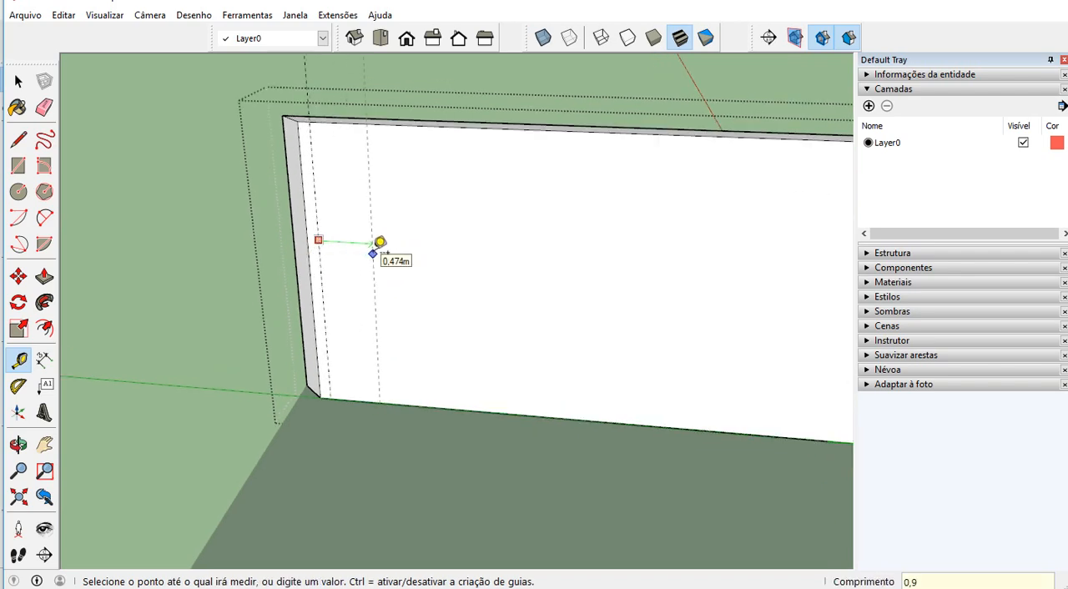
{"action": "key", "text": "Return"}
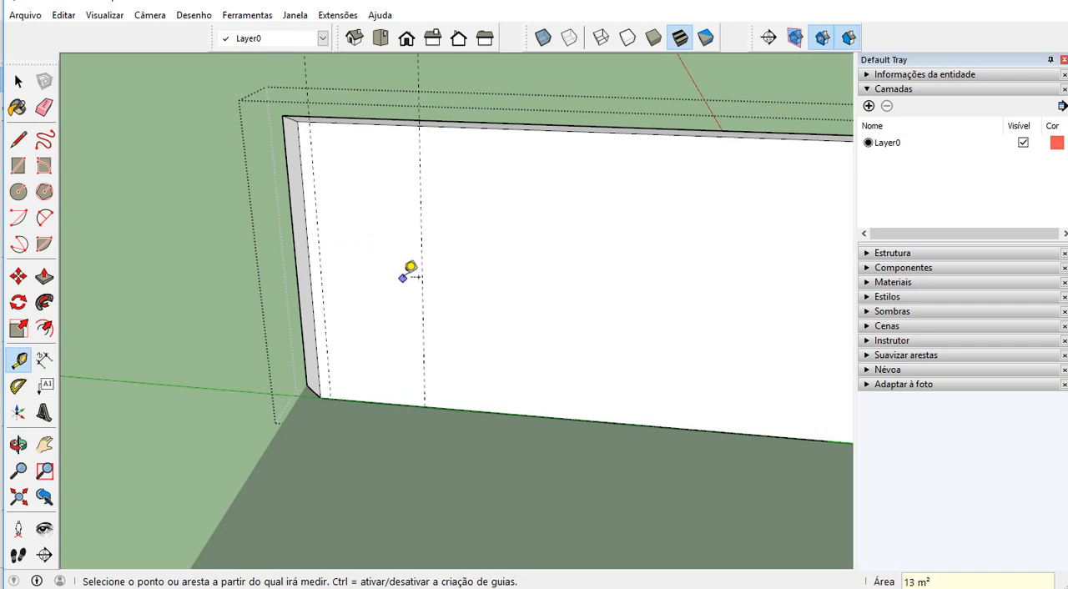
{"action": "left_click", "coordinate": [382, 403]}
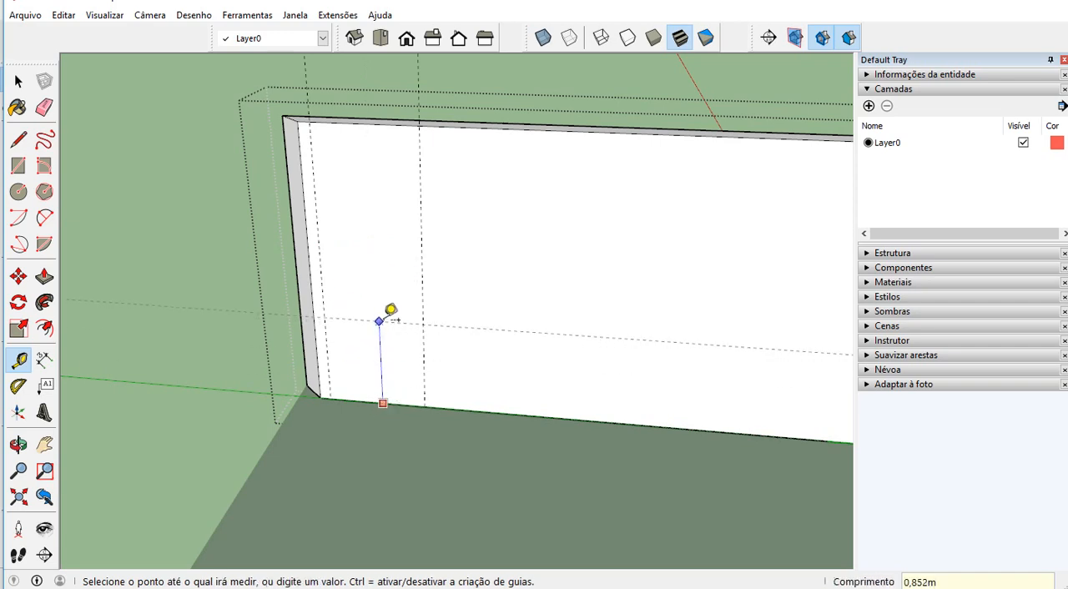
{"action": "type", "text": "2,10"}
{"action": "key", "text": "Return"}
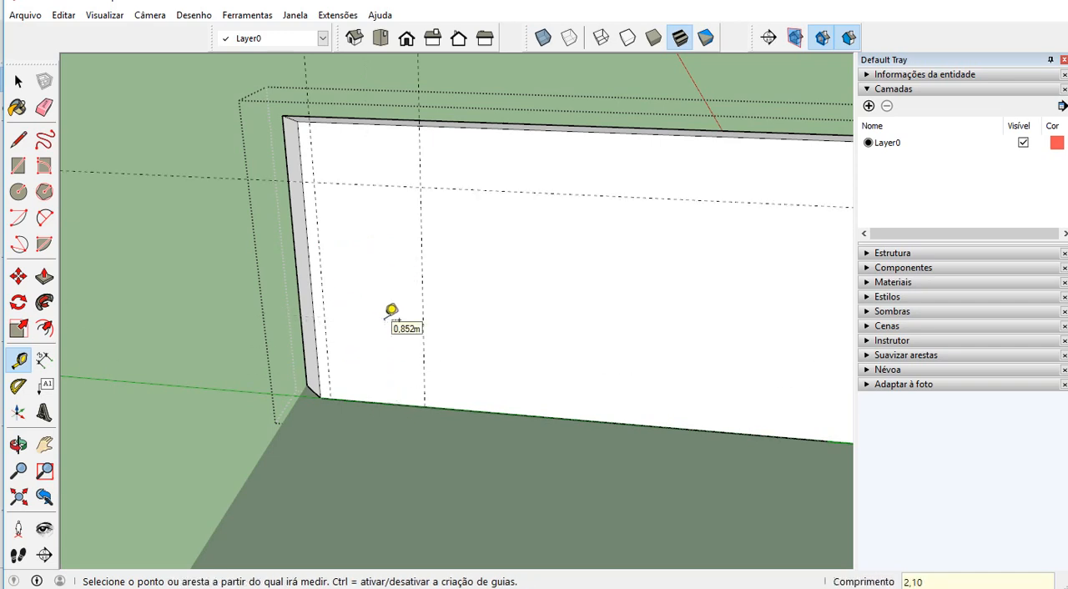
Draw the 2,10 by 0,90 m door rectangle between the guides and push it 0,2 m through the wall to cut the opening
{"action": "key", "text": "r"}
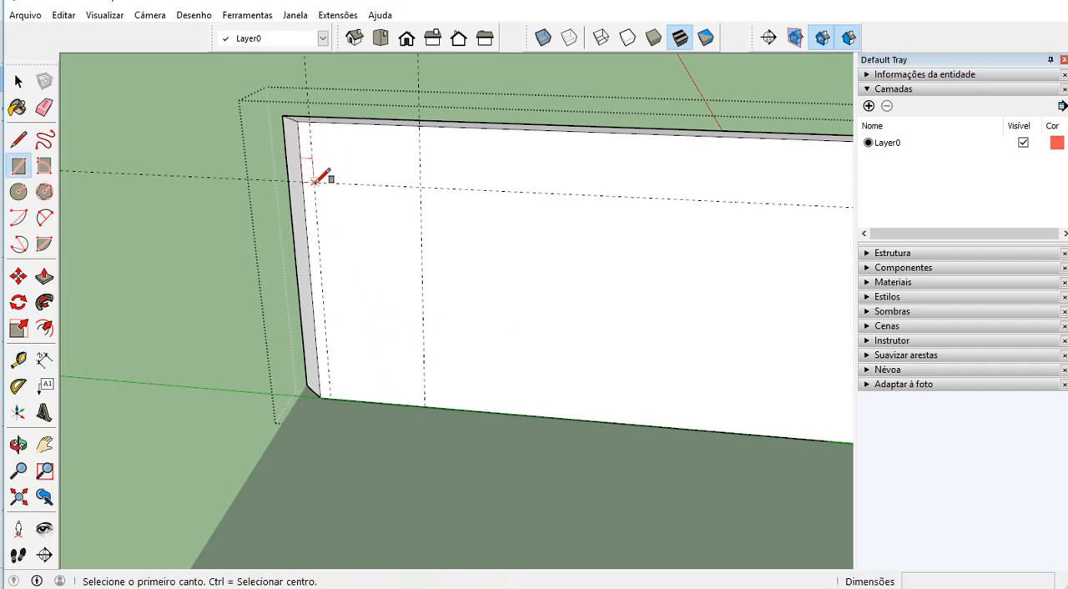
{"action": "left_click", "coordinate": [316, 182]}
{"action": "left_click", "coordinate": [424, 404]}
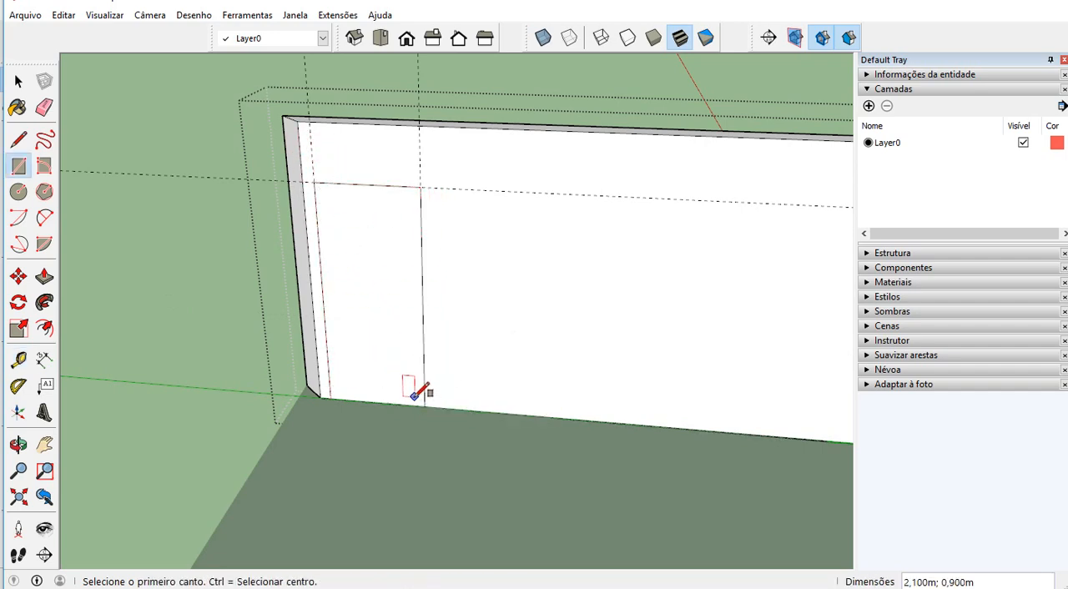
{"action": "key", "text": "p"}
{"action": "left_click", "coordinate": [370, 375]}
{"action": "left_click", "coordinate": [365, 323]}
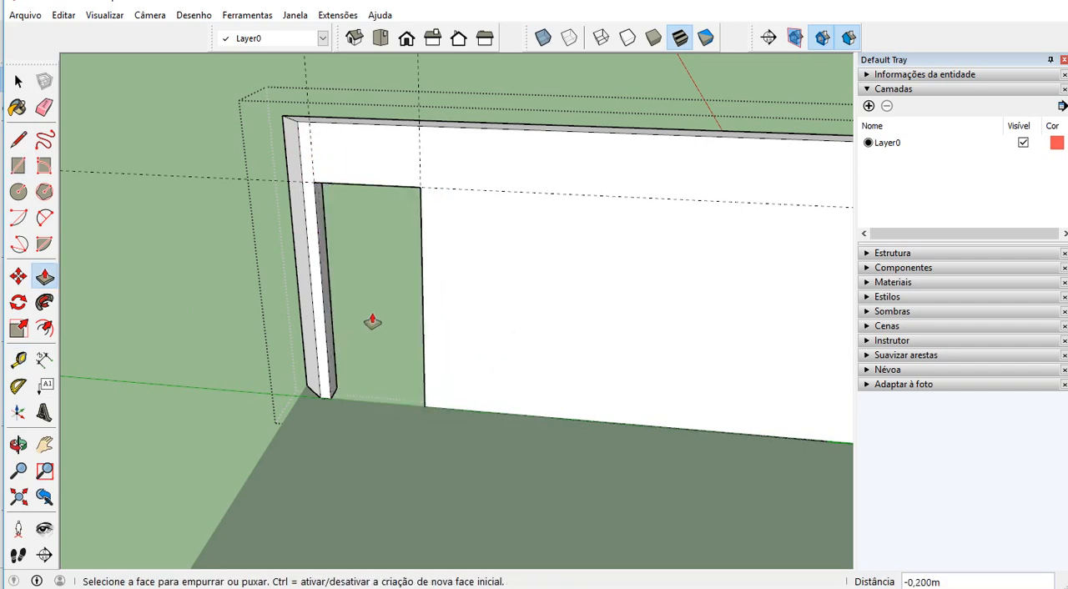
Delete all guides from the model and return to the Select tool
{"action": "scroll", "coordinate": [527, 284], "scroll_direction": "down", "scroll_amount": 3}
{"action": "middle_click_drag", "start_coordinate": [526, 284], "coordinate": [464, 324]}
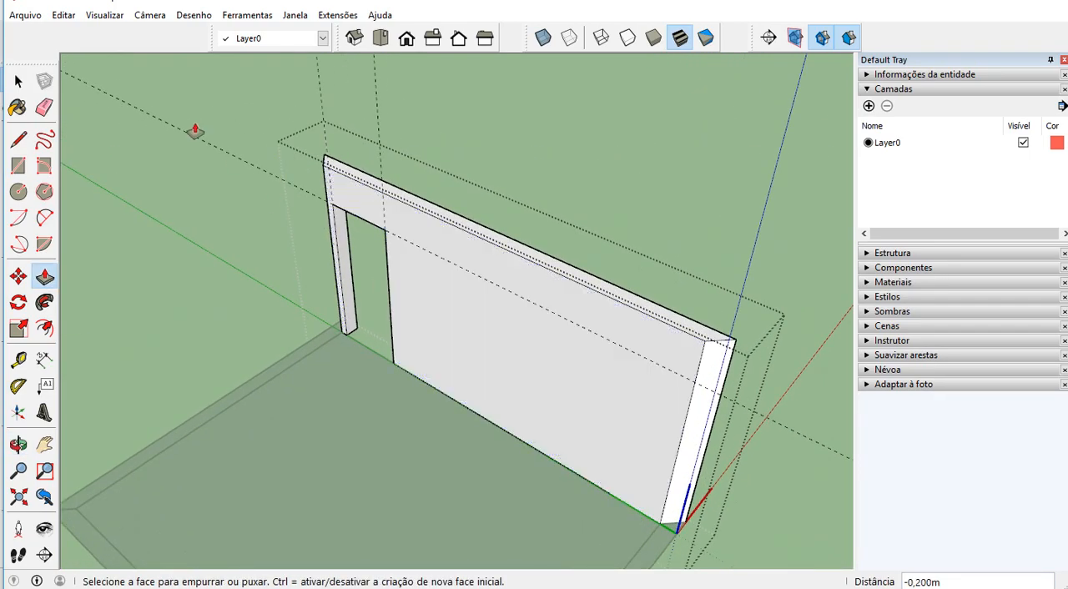
{"action": "left_click", "coordinate": [63, 15]}
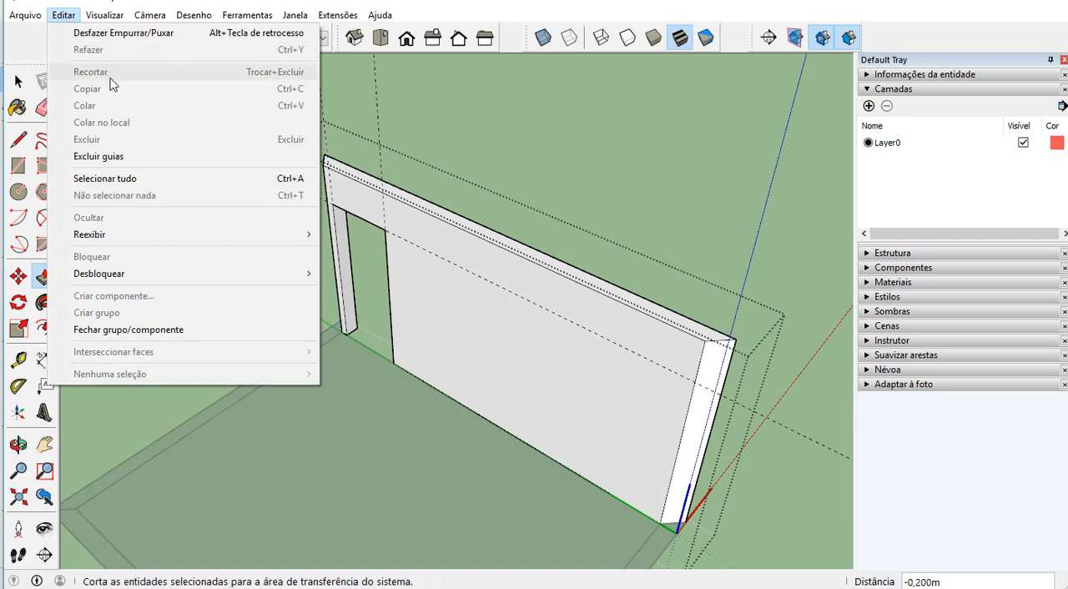
{"action": "left_click", "coordinate": [131, 157]}
{"action": "scroll", "coordinate": [417, 284], "scroll_direction": "down", "scroll_amount": 5}
{"action": "key", "text": "space"}
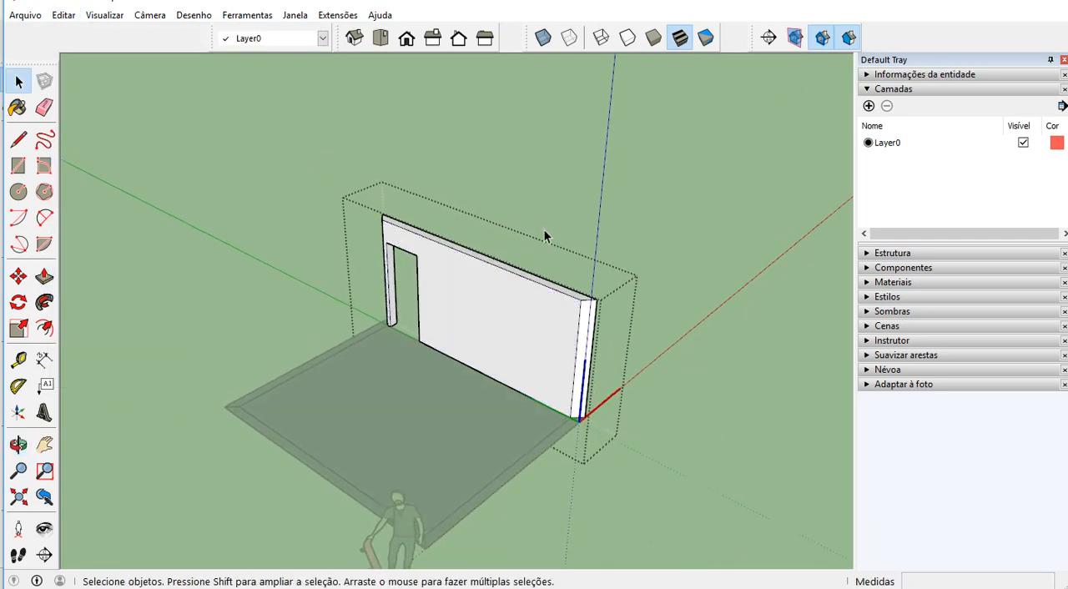
Open the component of the wall strip opposite the door wall and push/pull its face up 2,6 m
{"action": "middle_click_drag", "start_coordinate": [545, 230], "coordinate": [323, 457]}
{"action": "key", "text": "o"}
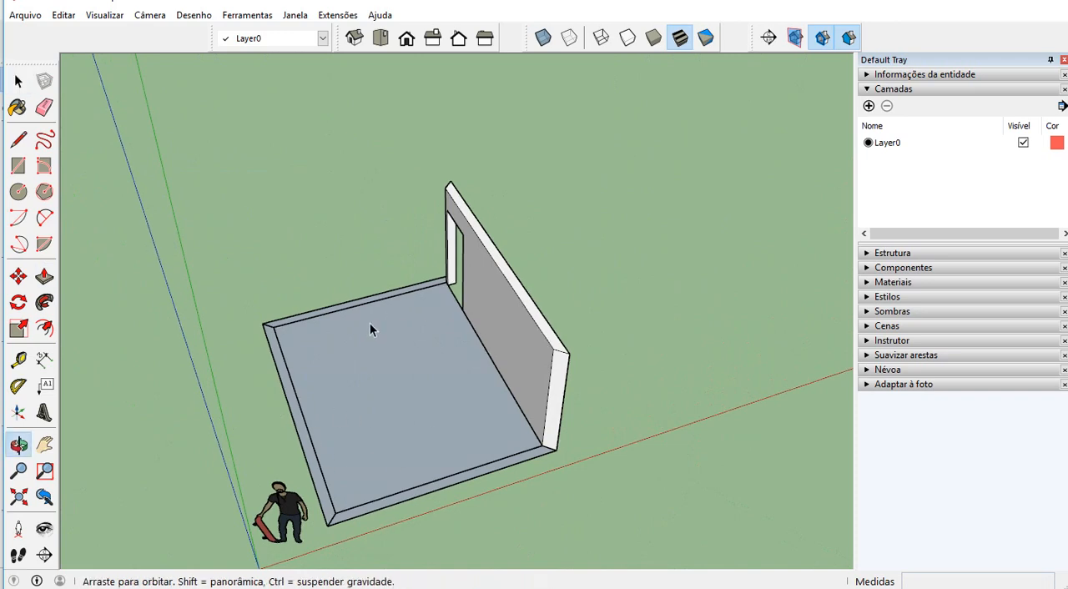
{"action": "middle_click_drag", "start_coordinate": [370, 329], "coordinate": [100, 385]}
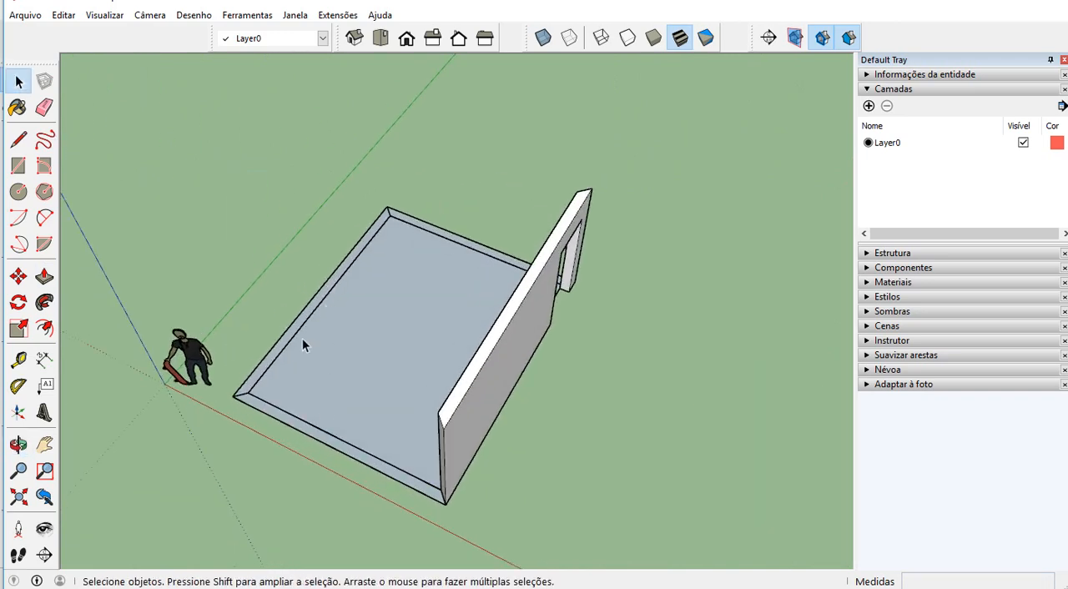
{"action": "scroll", "coordinate": [302, 338], "scroll_direction": "up", "scroll_amount": 2}
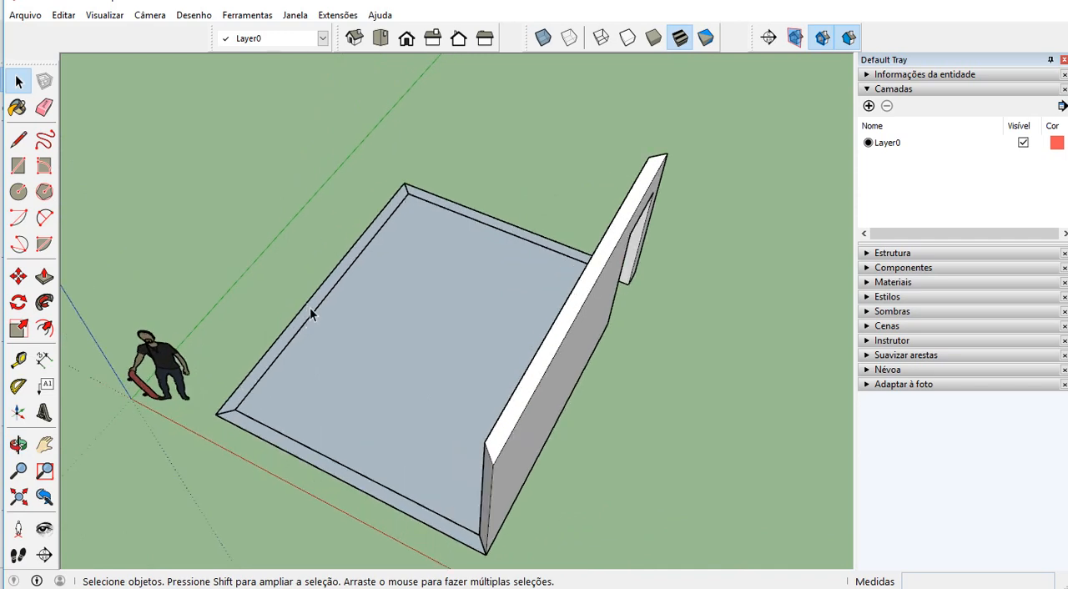
{"action": "double_click", "coordinate": [309, 313]}
{"action": "key", "text": "p"}
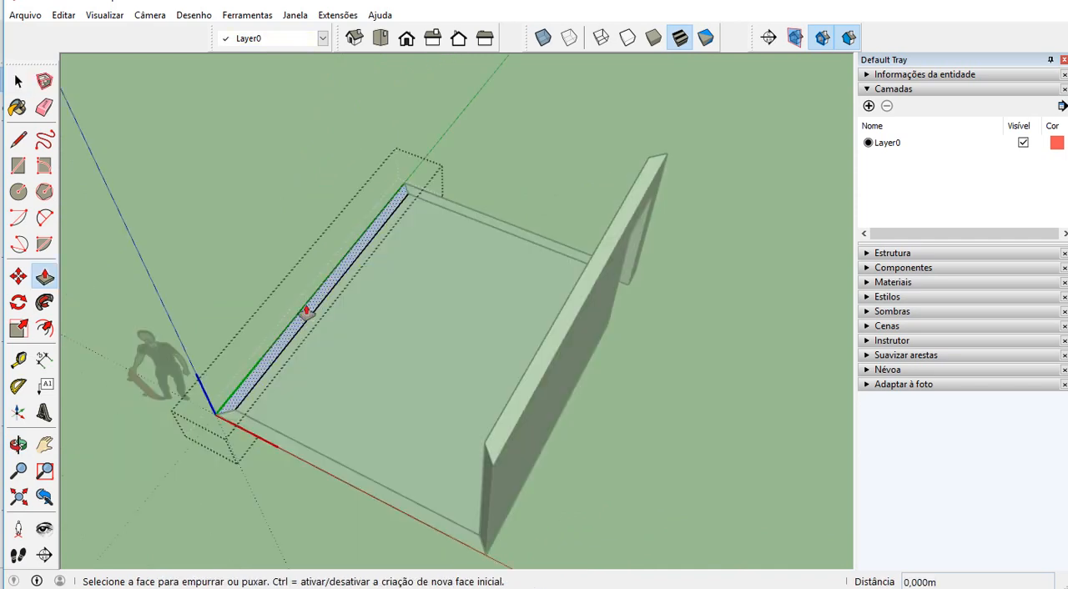
{"action": "left_click", "coordinate": [306, 311]}
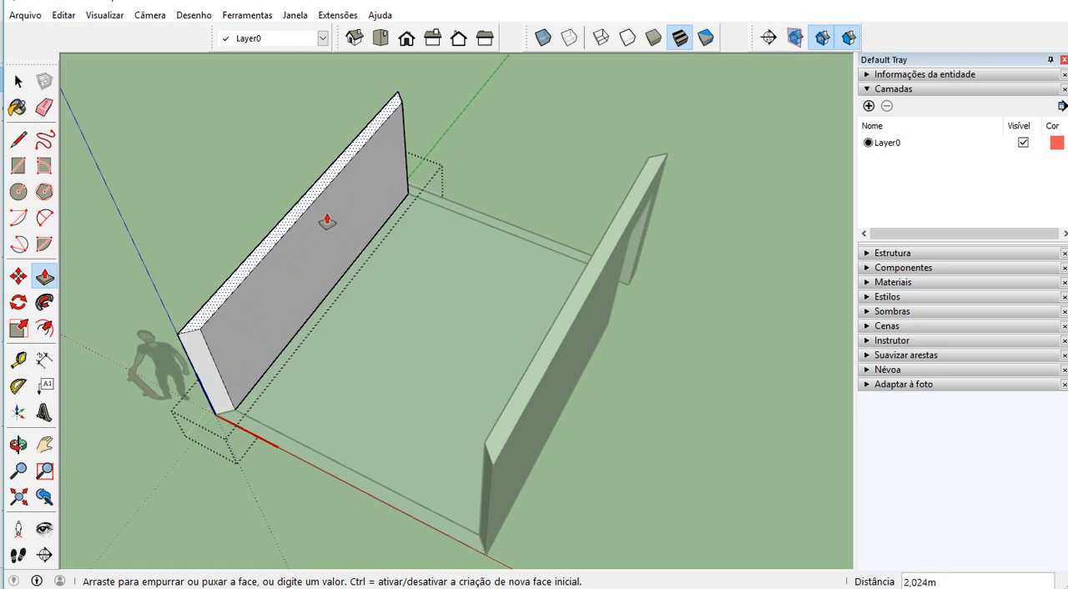
{"action": "type", "text": "2,600"}
{"action": "key", "text": "Return"}
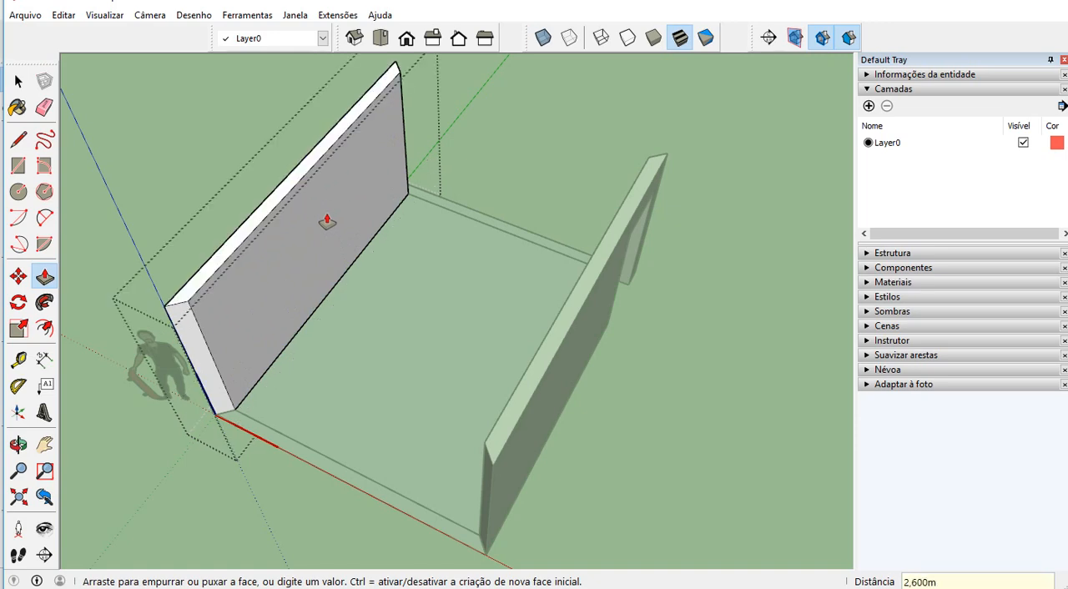
Place a vertical guide at the middle of the new wall's inner face, 2,5 m from its side edge
{"action": "key", "text": "t"}
{"action": "middle_click_drag", "start_coordinate": [389, 276], "coordinate": [211, 233]}
{"action": "scroll", "coordinate": [212, 237], "scroll_direction": "up", "scroll_amount": 2}
{"action": "left_click", "coordinate": [213, 244]}
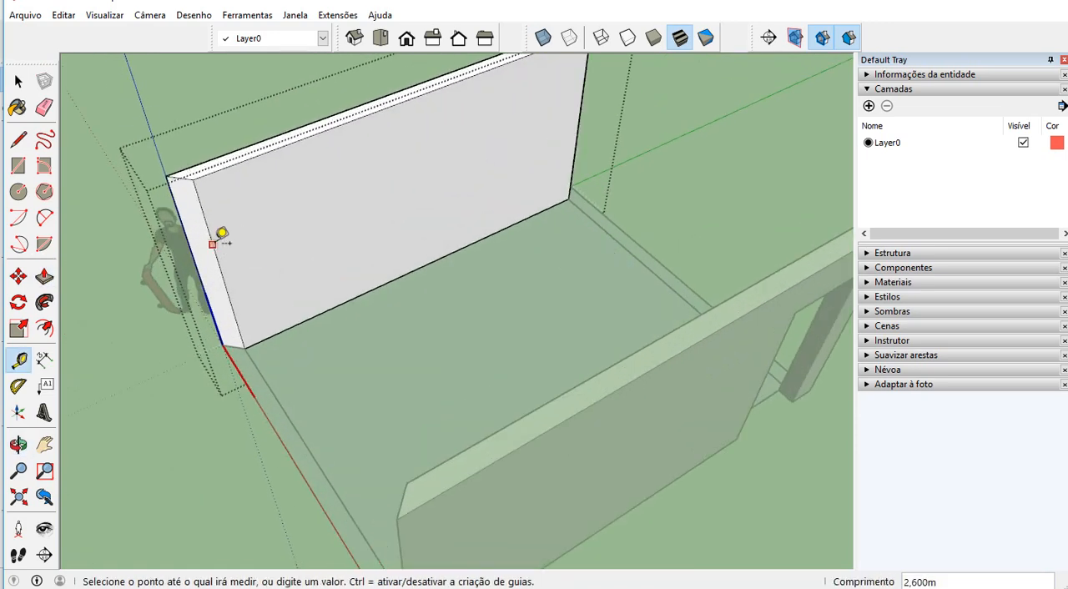
{"action": "left_click", "coordinate": [420, 267]}
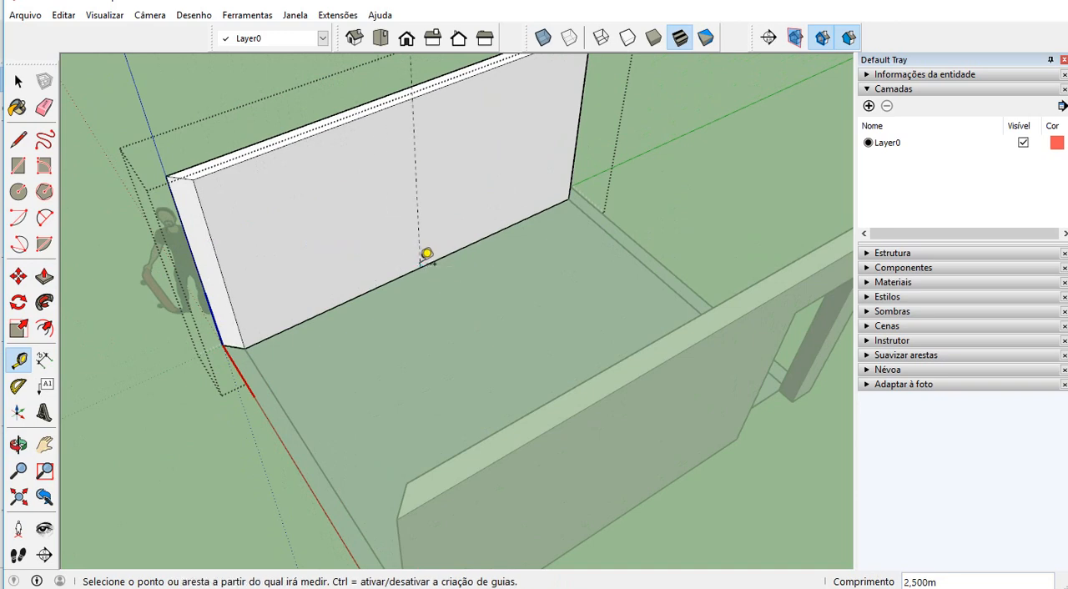
Add two more vertical guides, one 1,2 m to each side of the central guide
{"action": "left_click", "coordinate": [417, 192]}
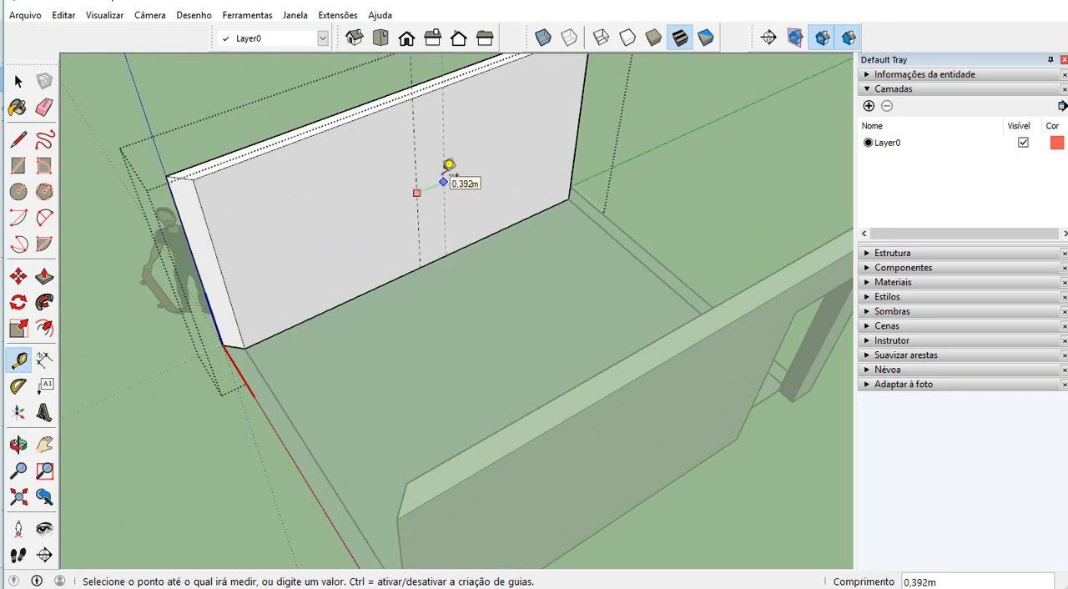
{"action": "key", "text": "Return"}
{"action": "left_click", "coordinate": [416, 174]}
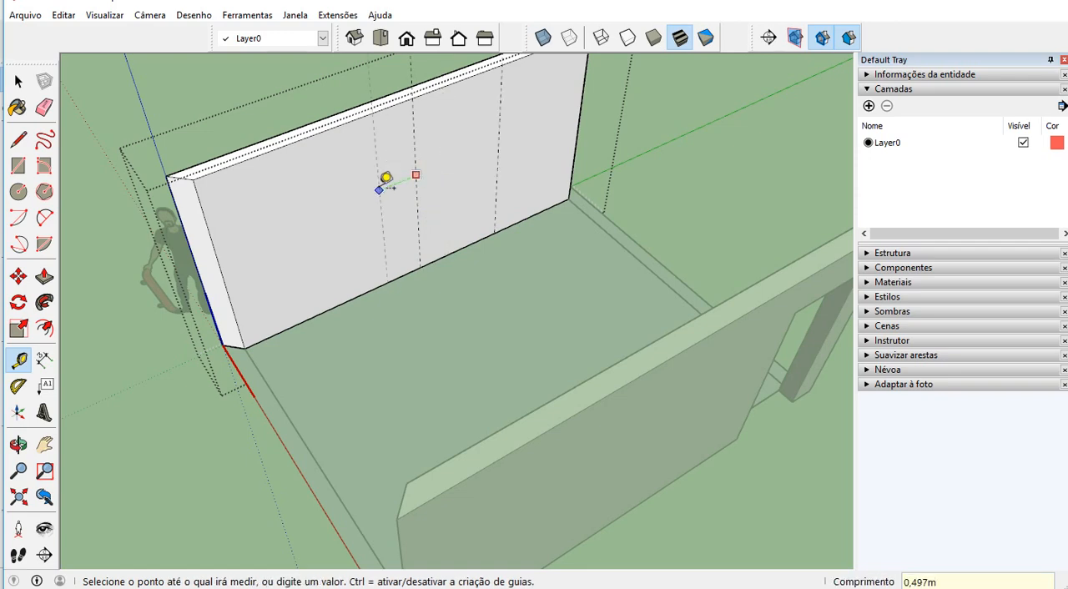
{"action": "type", "text": "1,2"}
{"action": "key", "text": "Return"}
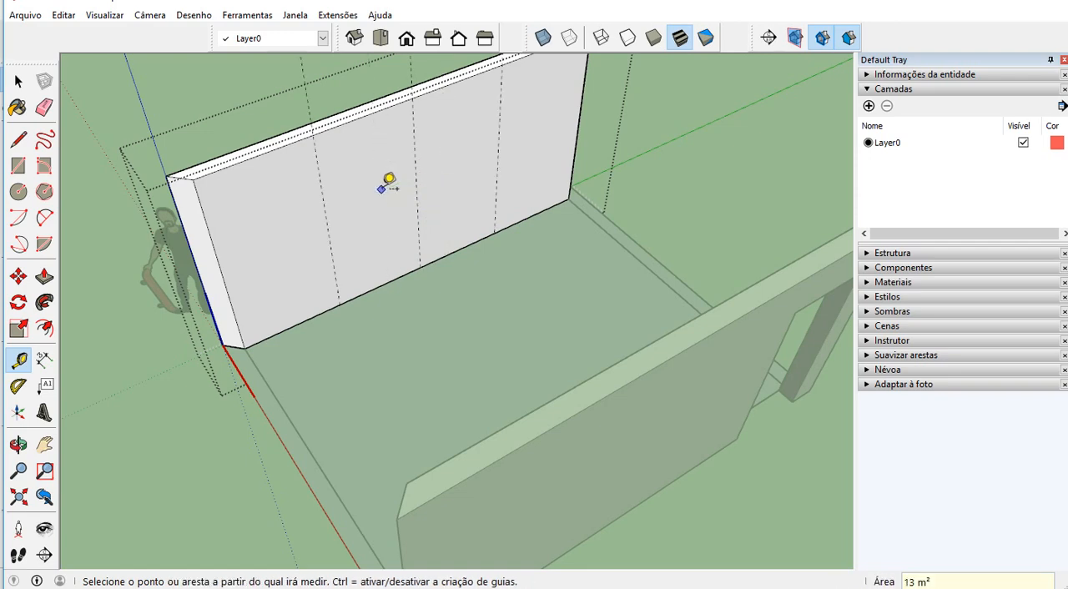
Add a horizontal guide above the wall's base and a second horizontal guide 1,1 m above the first
{"action": "left_click", "coordinate": [395, 279]}
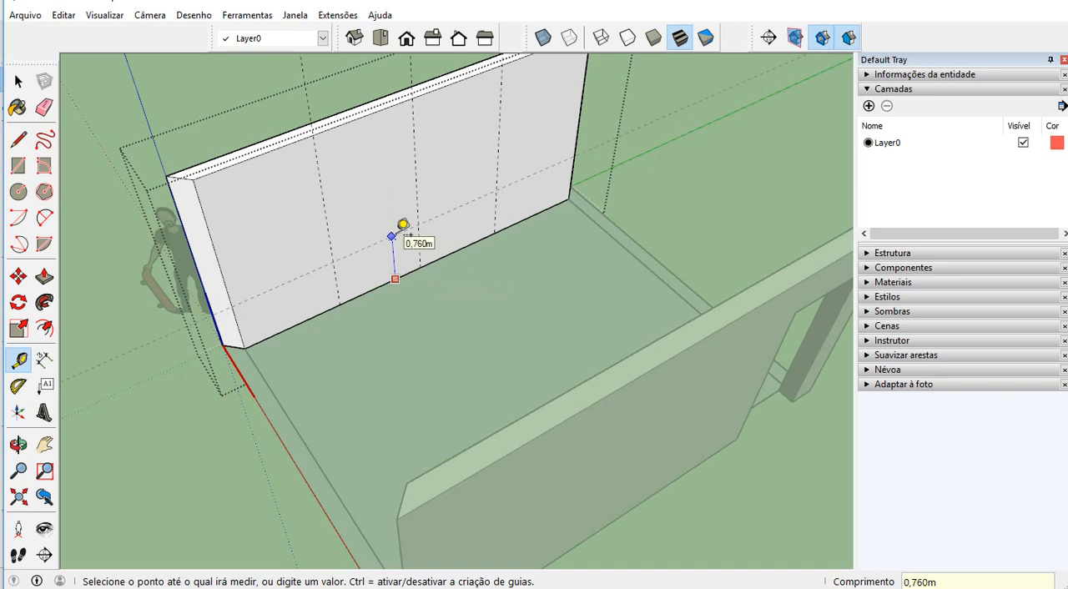
{"action": "key", "text": "Return"}
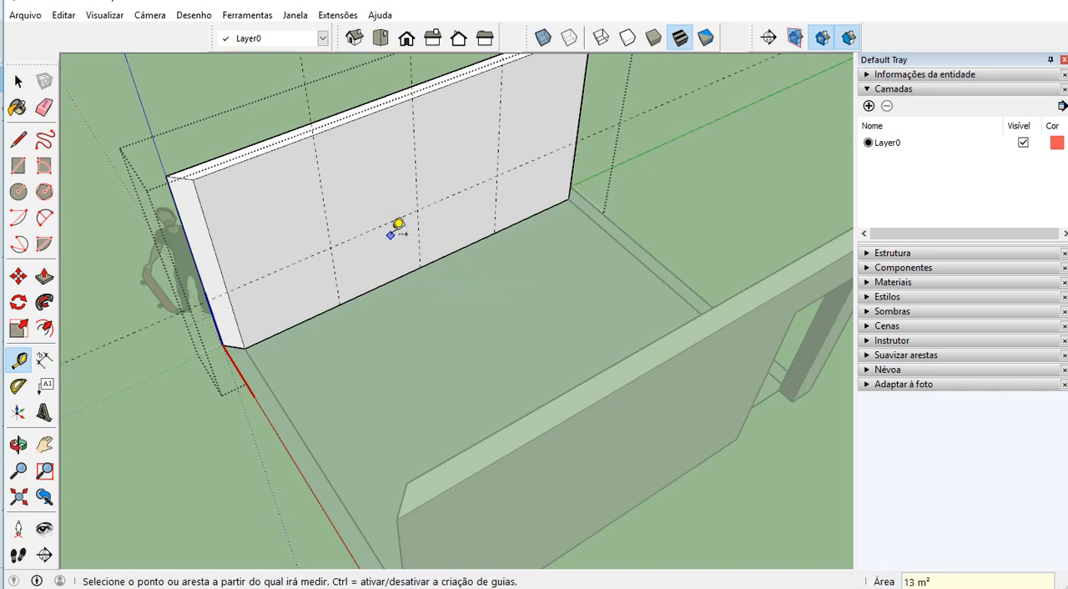
{"action": "left_click", "coordinate": [388, 223]}
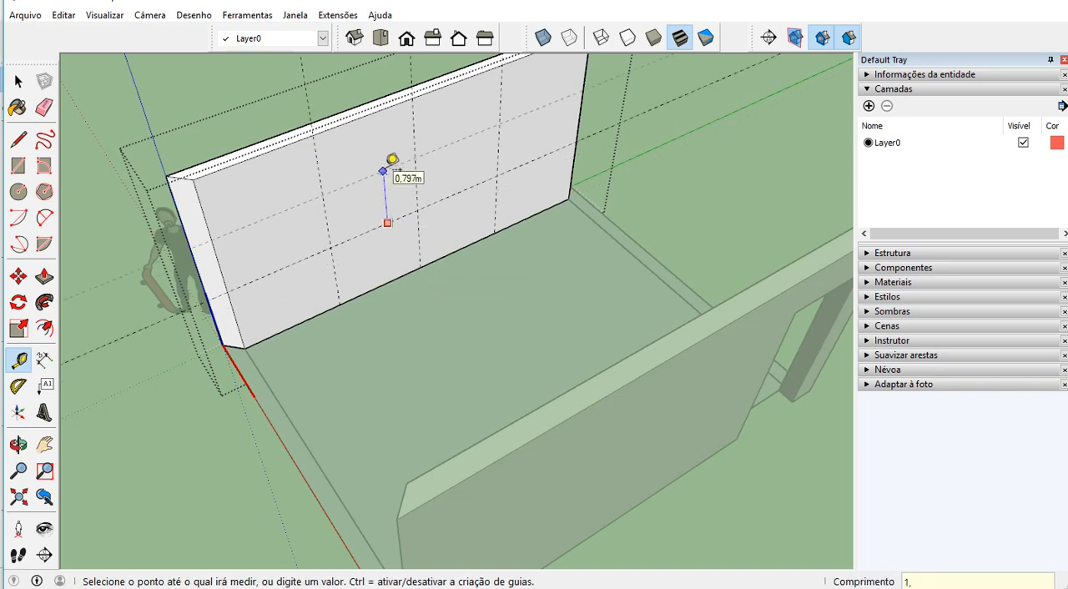
{"action": "key", "text": "Return"}
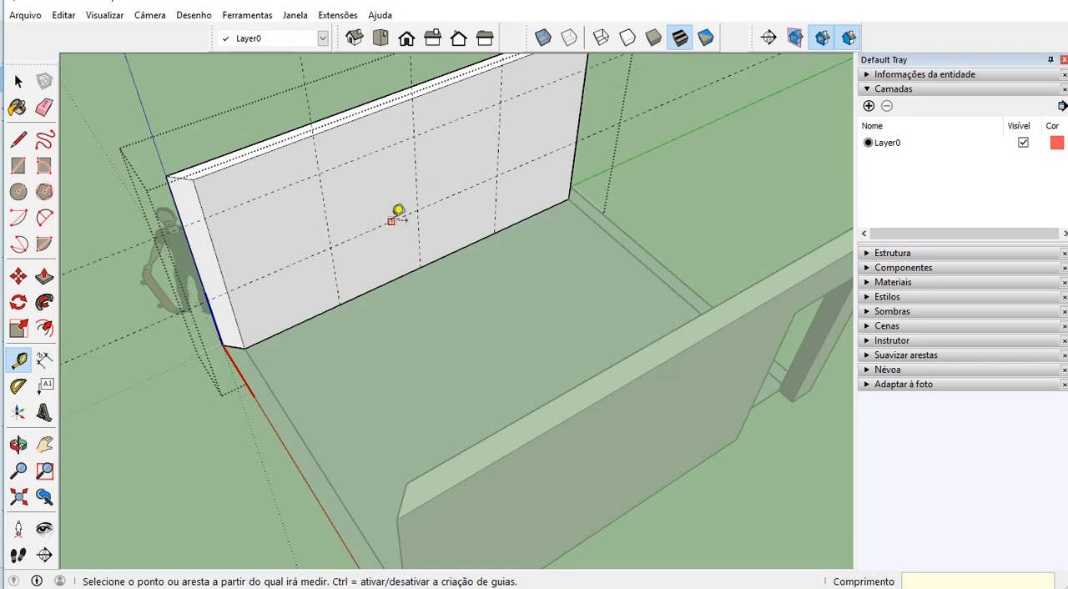
{"action": "middle_click_drag", "start_coordinate": [400, 217], "coordinate": [469, 61]}
{"action": "scroll", "coordinate": [329, 172], "scroll_direction": "up", "scroll_amount": 2}
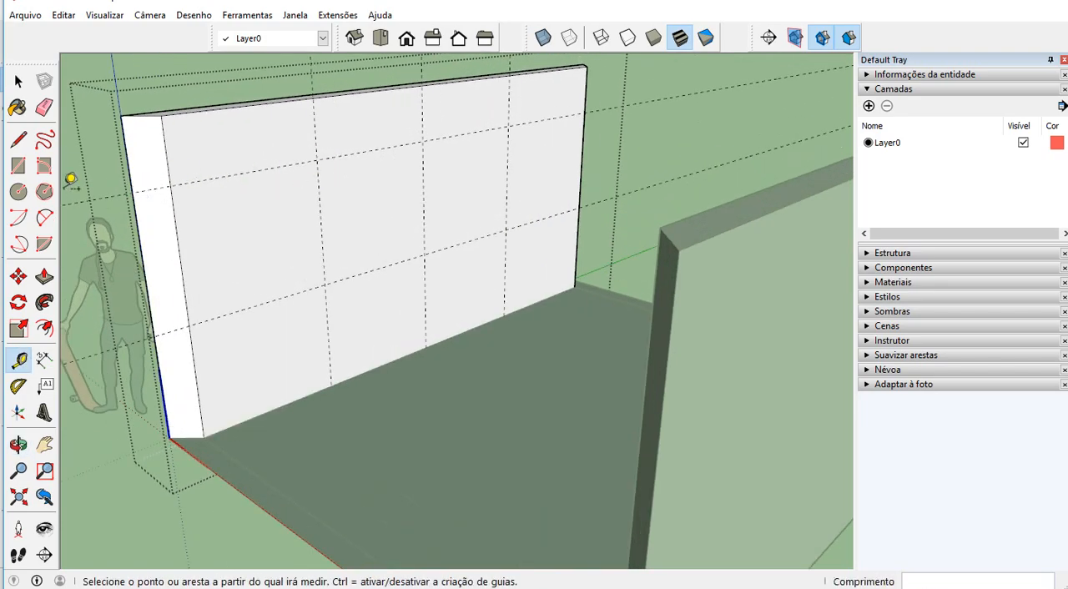
Draw the 2,4 by 1,1 m window rectangle between the guides and push it 0,2 m through the wall to cut the opening
{"action": "left_click", "coordinate": [18, 165]}
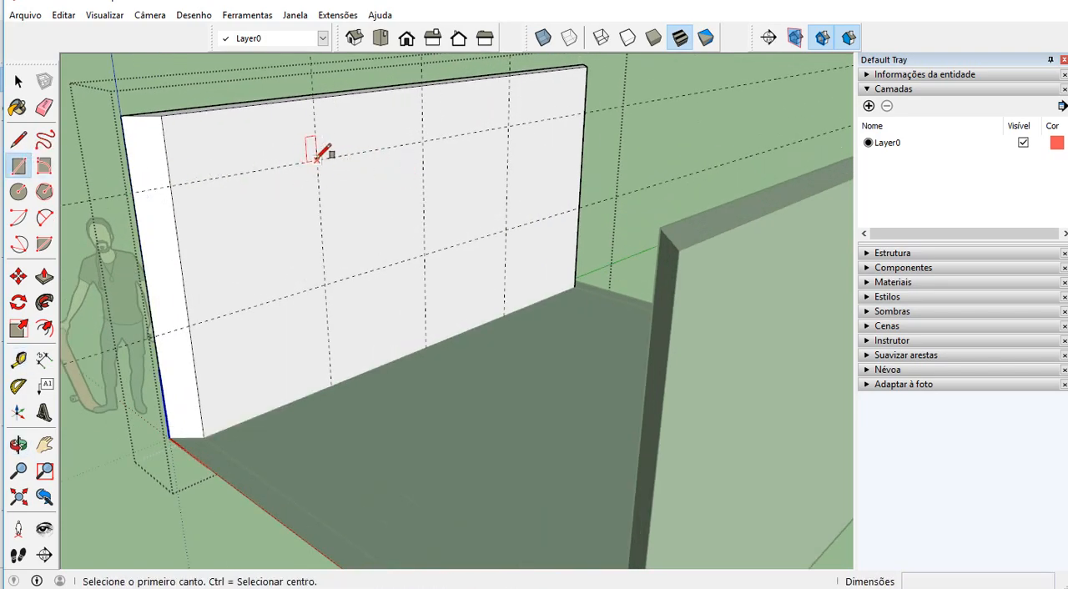
{"action": "left_click", "coordinate": [317, 159]}
{"action": "left_click", "coordinate": [505, 230]}
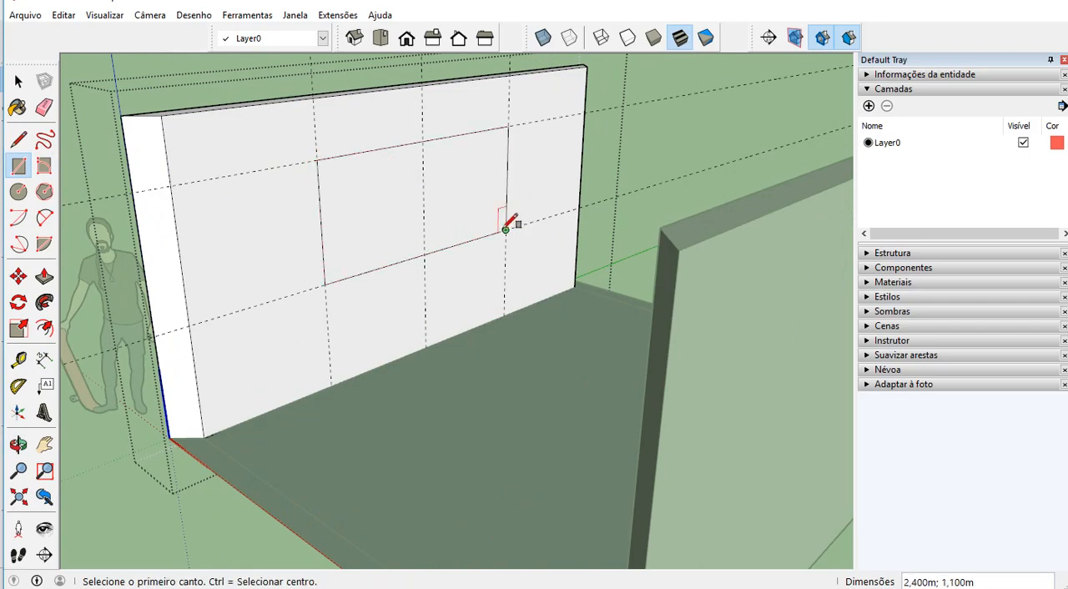
{"action": "key", "text": "p"}
{"action": "left_click", "coordinate": [460, 234]}
{"action": "left_click", "coordinate": [386, 233]}
{"action": "middle_click_drag", "start_coordinate": [386, 234], "coordinate": [439, 302]}
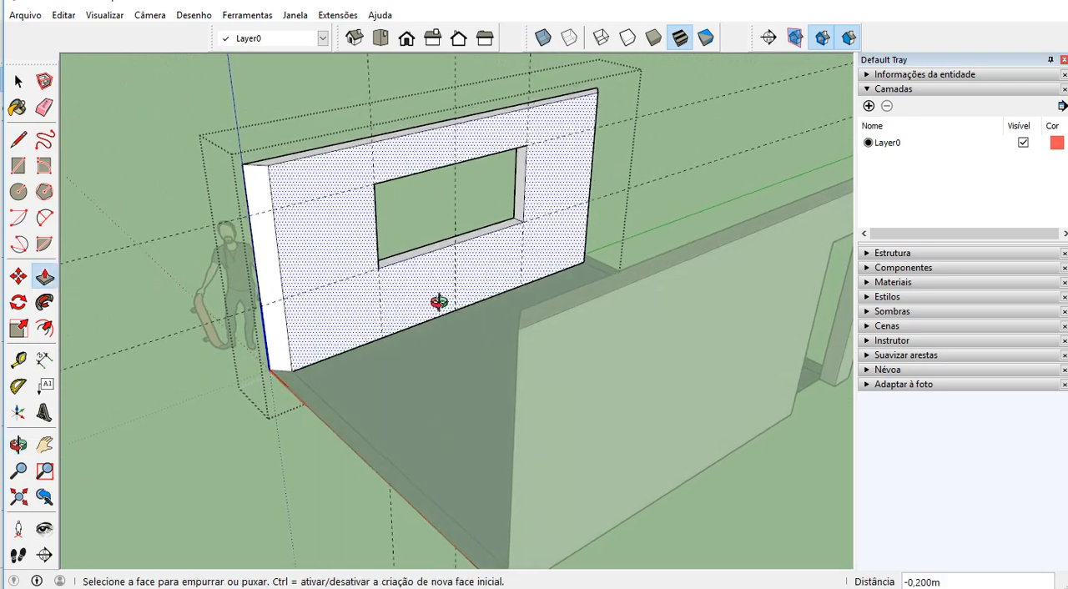
Delete all guides from the model and close the window wall's component
{"action": "left_click", "coordinate": [63, 15]}
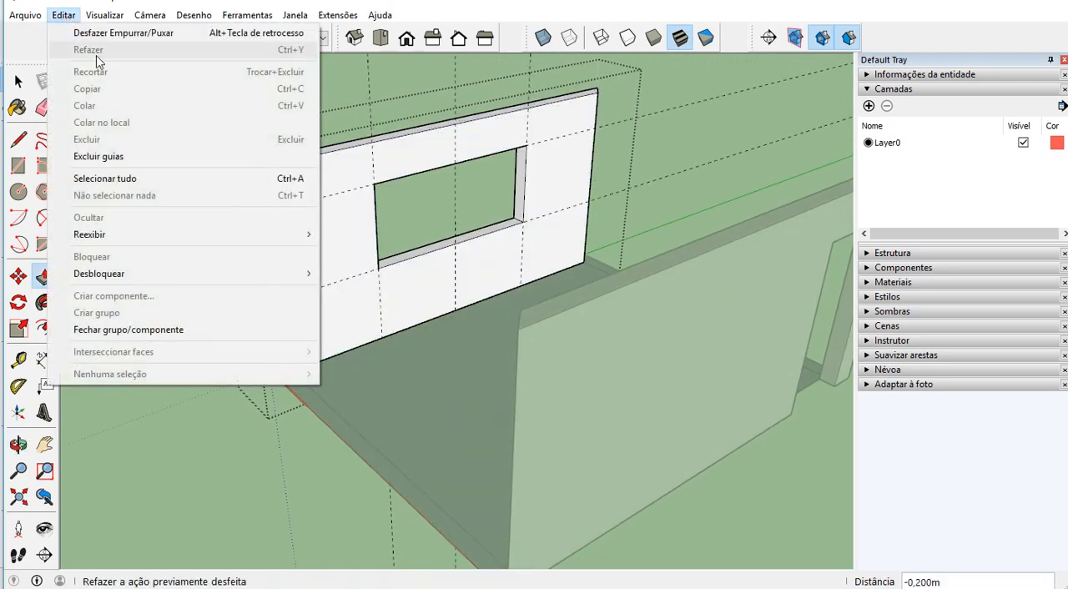
{"action": "left_click", "coordinate": [136, 160]}
{"action": "middle_click_drag", "start_coordinate": [548, 250], "coordinate": [544, 294]}
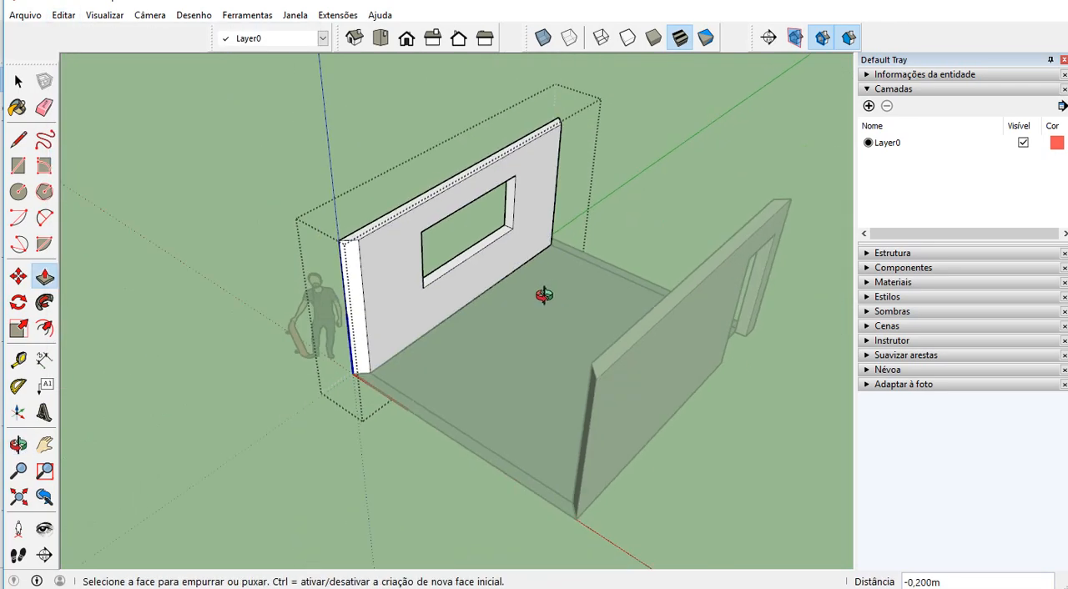
{"action": "key", "text": "space"}
{"action": "left_click", "coordinate": [677, 247]}
{"action": "middle_click_drag", "start_coordinate": [633, 268], "coordinate": [631, 278]}
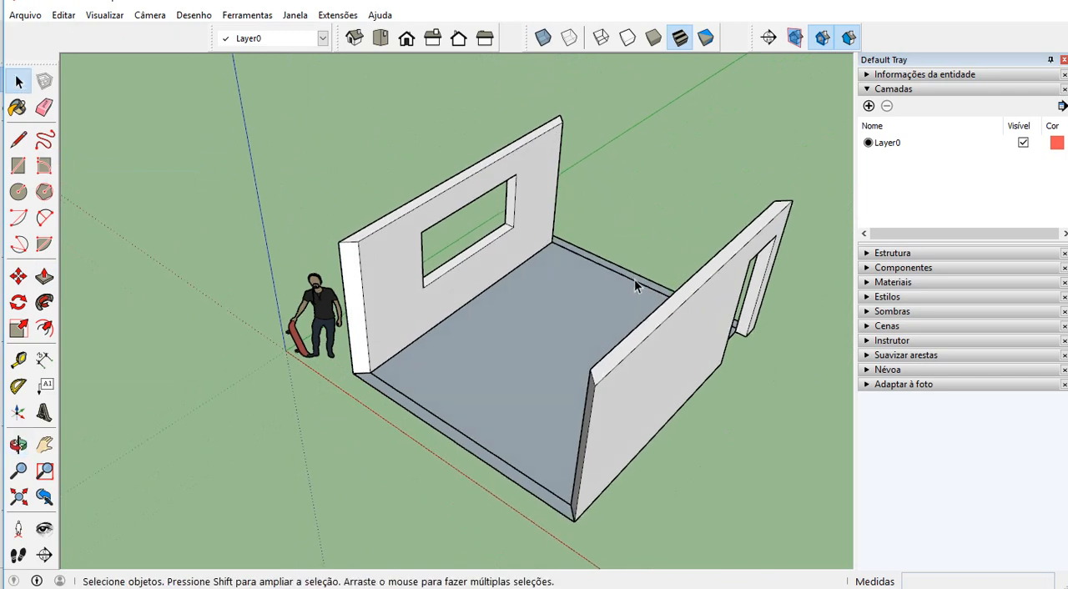
Open the wall strip component at the end nearest the door, pull its face up 2,6 m to match the other walls, and close it
{"action": "scroll", "coordinate": [636, 279], "scroll_direction": "up", "scroll_amount": 2}
{"action": "left_click", "coordinate": [636, 279]}
{"action": "double_click", "coordinate": [636, 279]}
{"action": "key", "text": "p"}
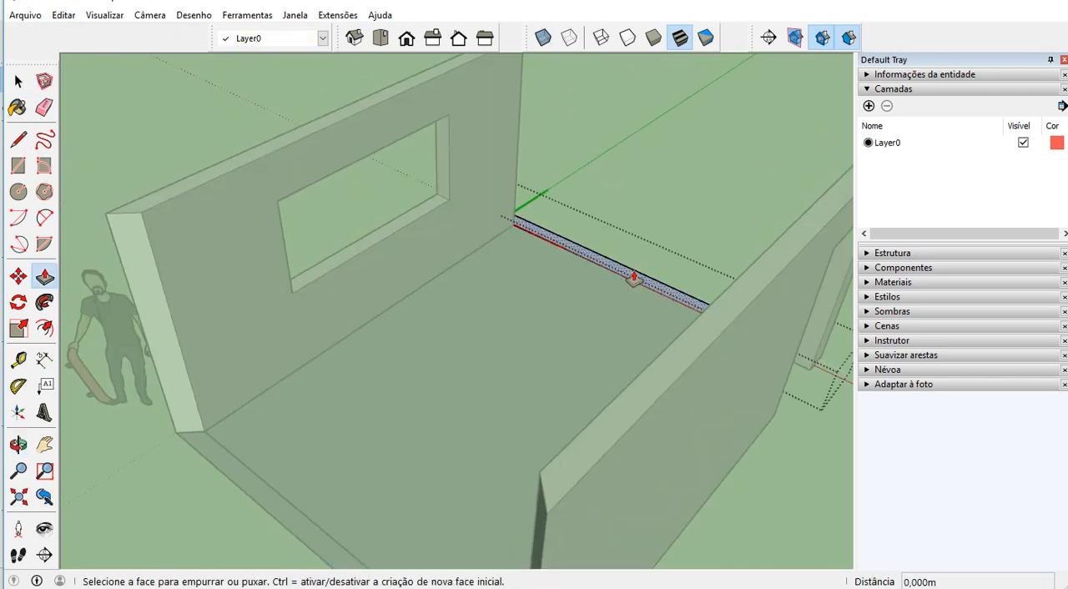
{"action": "left_click", "coordinate": [636, 278]}
{"action": "scroll", "coordinate": [504, 204], "scroll_direction": "down", "scroll_amount": 2}
{"action": "left_click", "coordinate": [470, 117]}
{"action": "scroll", "coordinate": [469, 173], "scroll_direction": "down", "scroll_amount": 2}
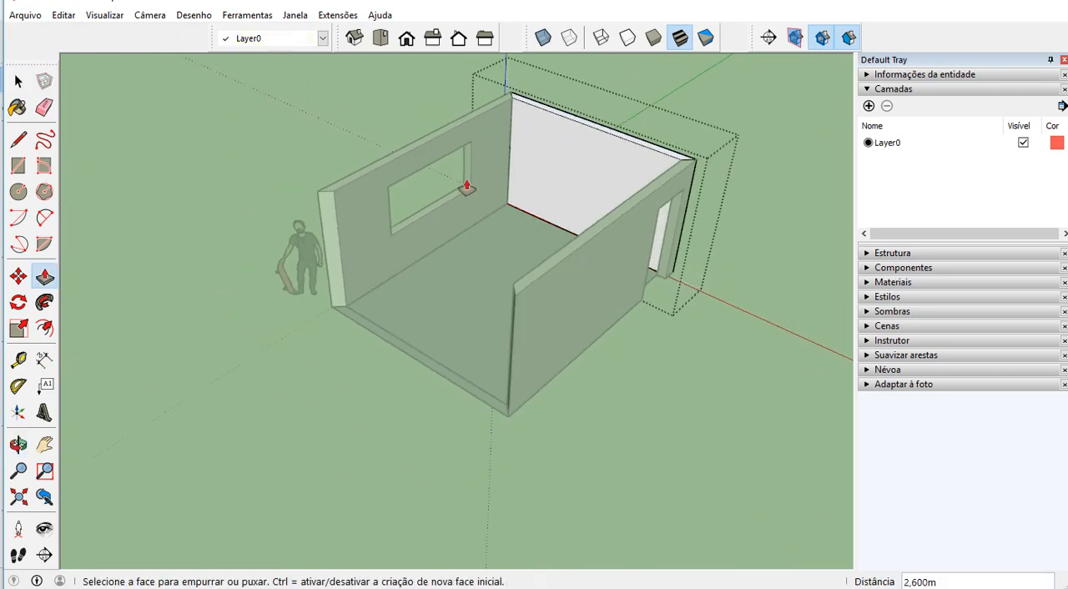
{"action": "middle_click_drag", "start_coordinate": [541, 309], "coordinate": [402, 364]}
{"action": "key", "text": "space"}
{"action": "left_click", "coordinate": [352, 397]}
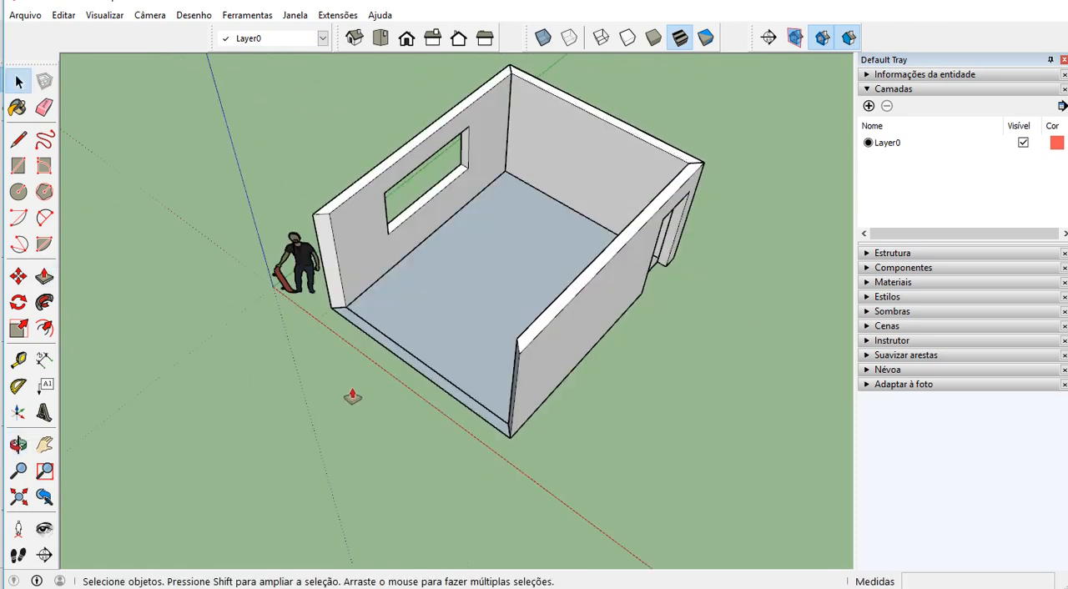
Open the last wall strip's component, pull its face up to the top of the adjacent wall, and close it
{"action": "double_click", "coordinate": [407, 368]}
{"action": "key", "text": "p"}
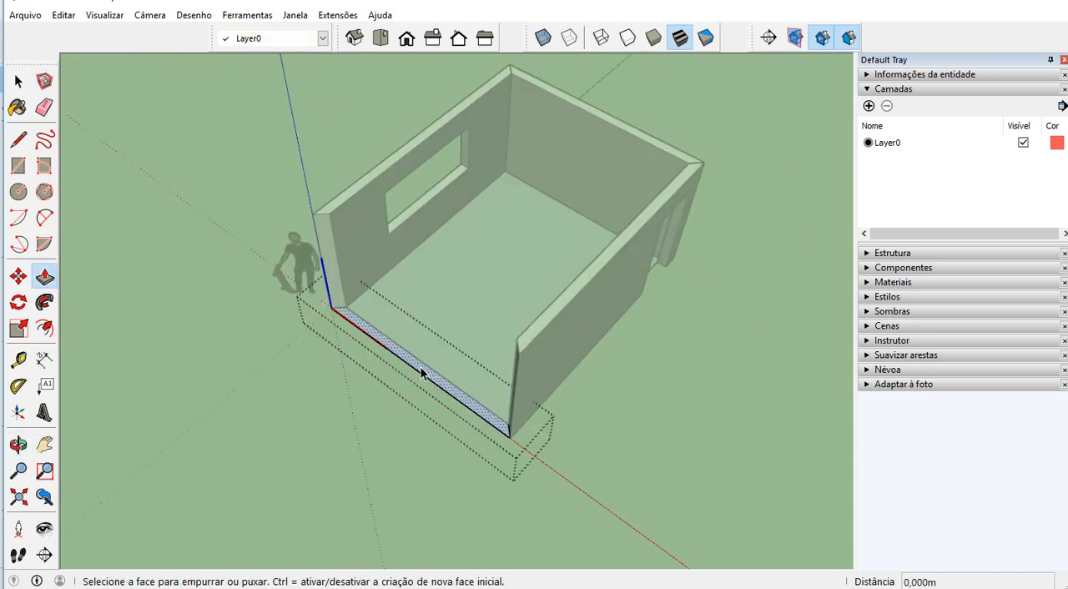
{"action": "left_click", "coordinate": [410, 365]}
{"action": "left_click", "coordinate": [390, 171]}
{"action": "key", "text": "space"}
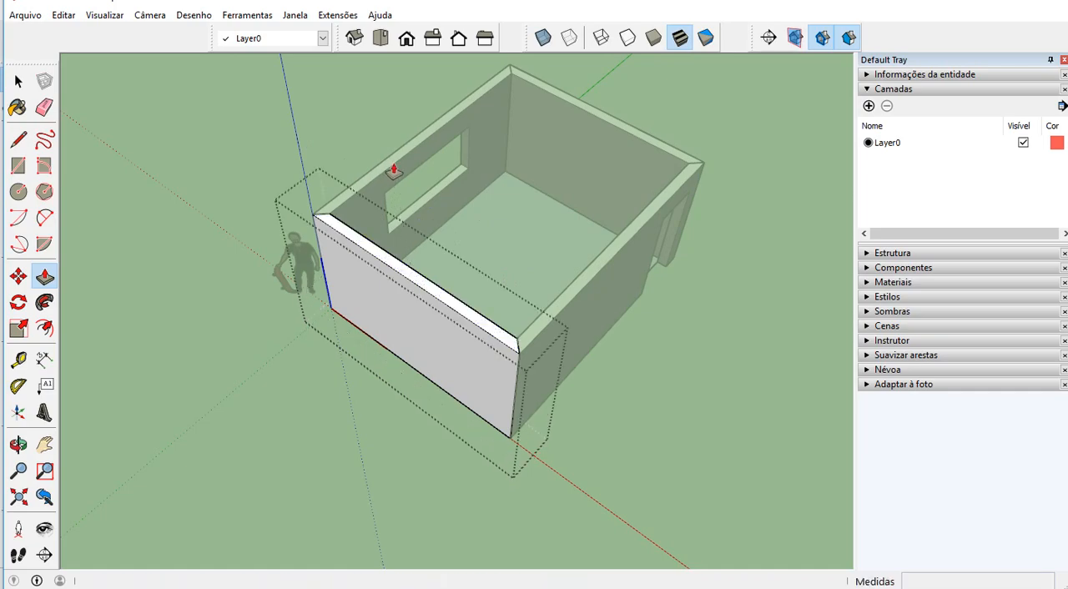
{"action": "left_click", "coordinate": [434, 209]}
{"action": "middle_click_drag", "start_coordinate": [492, 257], "coordinate": [465, 288]}
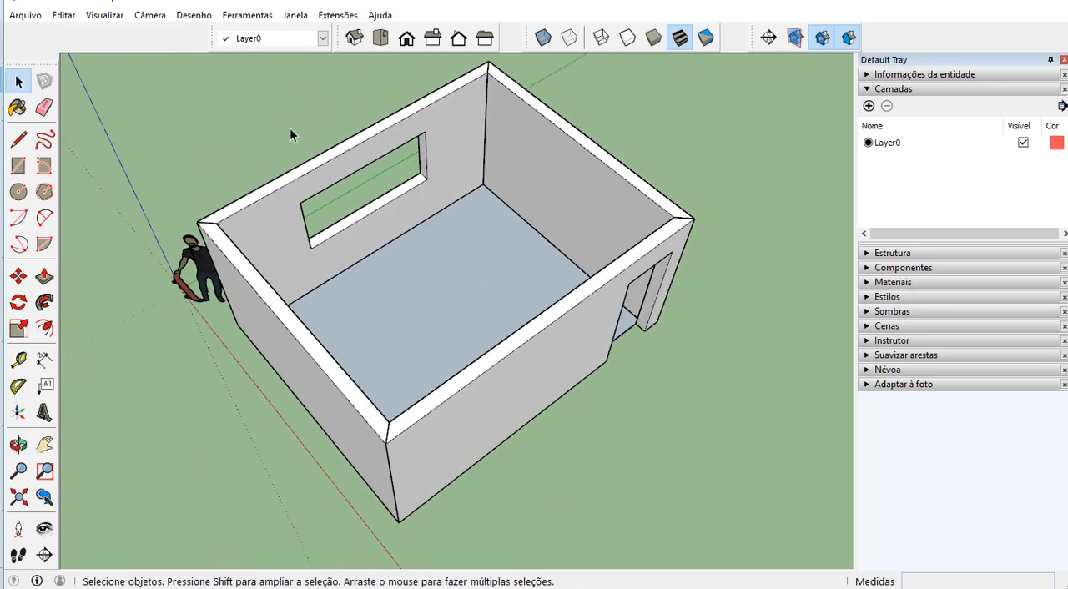
Draw a 2,4 by 1,1 m rectangle across the window opening, from one inner corner to the opposite one
{"action": "scroll", "coordinate": [301, 121], "scroll_direction": "up", "scroll_amount": 5}
{"action": "mouse_move", "coordinate": [410, 176]}
{"action": "middle_mouse_down"}
{"action": "mouse_move", "coordinate": [375, 225]}
{"action": "mouse_move", "coordinate": [394, 169]}
{"action": "middle_mouse_up"}
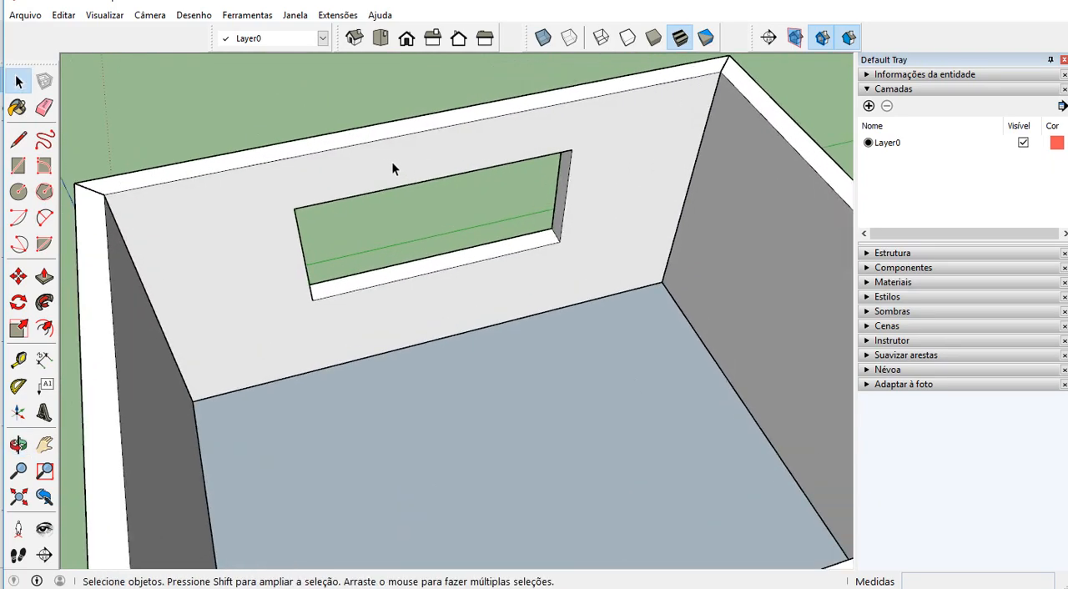
{"action": "key", "text": "r"}
{"action": "left_click", "coordinate": [295, 209]}
{"action": "left_click", "coordinate": [559, 241]}
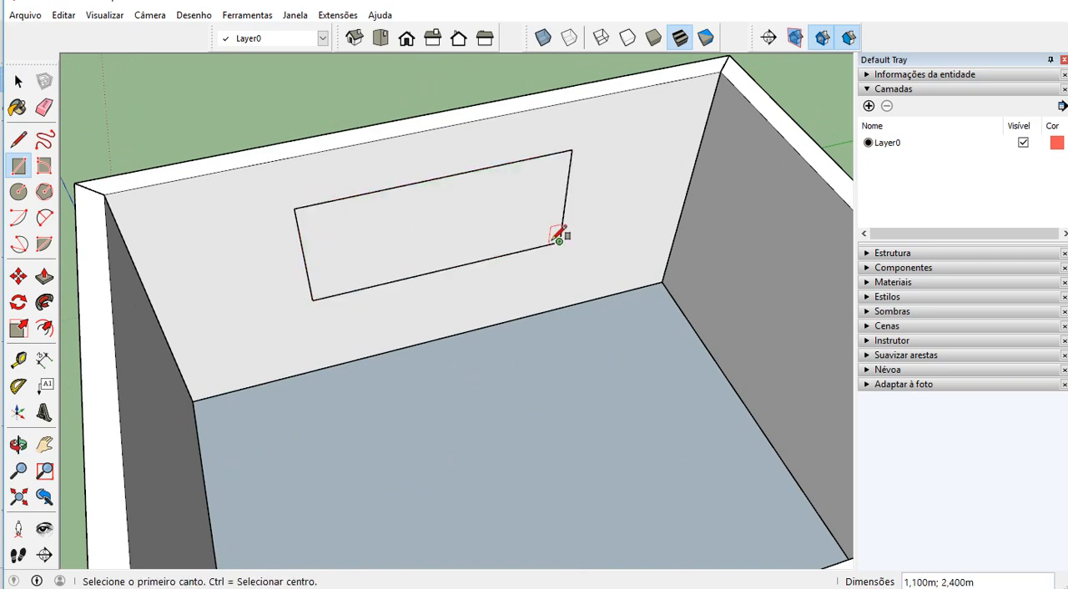
Offset the window rectangle's outline 0,05 m inward to outline the frame
{"action": "scroll", "coordinate": [490, 221], "scroll_direction": "up", "scroll_amount": 2}
{"action": "key", "text": "space"}
{"action": "left_click", "coordinate": [411, 218]}
{"action": "key", "text": "f"}
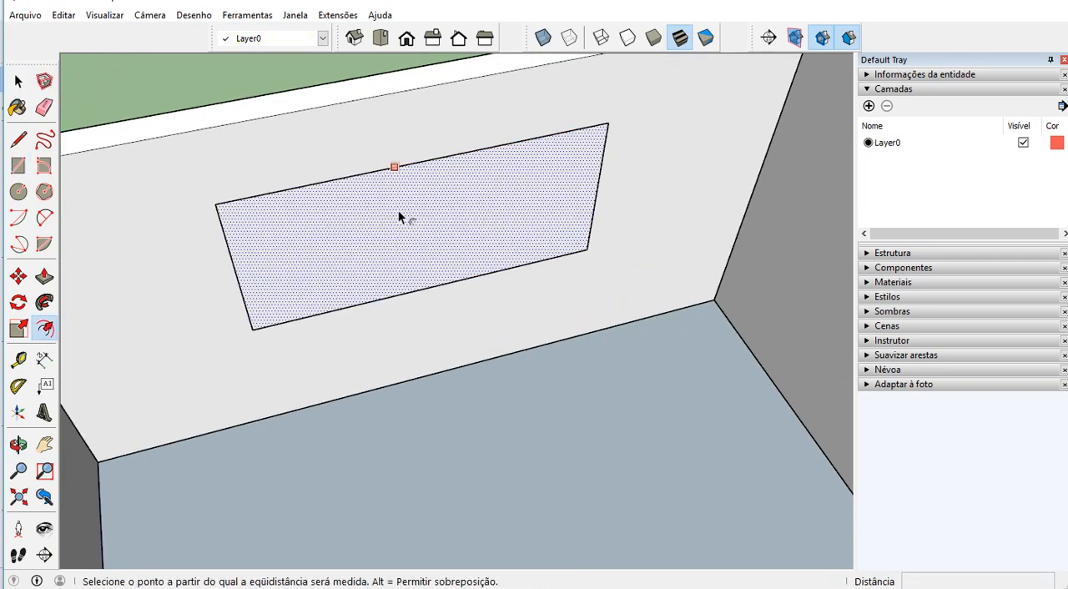
{"action": "left_click", "coordinate": [399, 215]}
{"action": "type", "text": "0,05"}
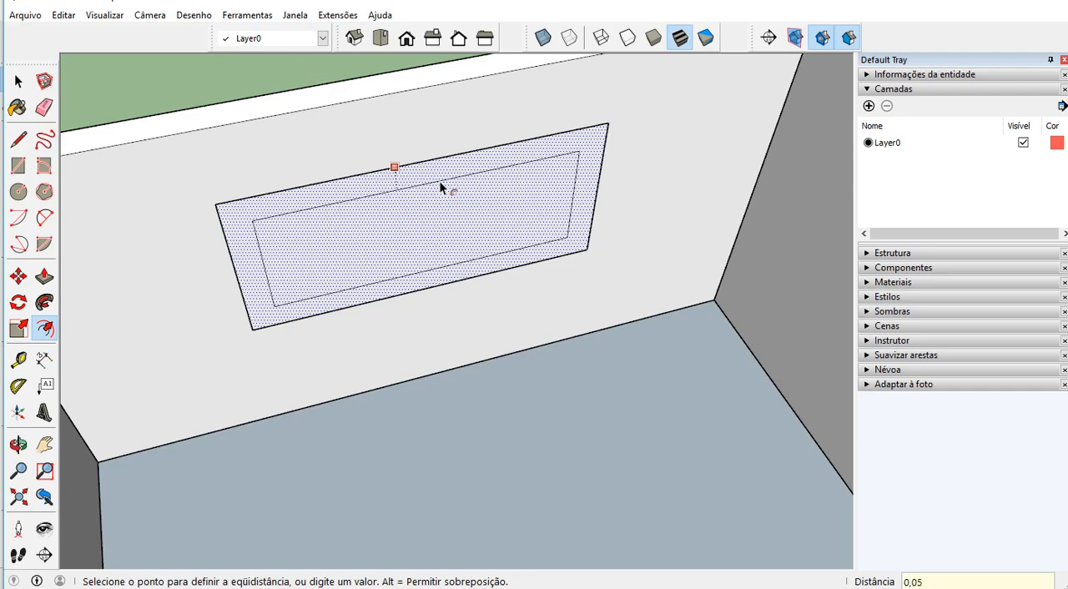
{"action": "key", "text": "Return"}
{"action": "scroll", "coordinate": [439, 181], "scroll_direction": "up", "scroll_amount": 1}
{"action": "middle_click_drag", "start_coordinate": [358, 193], "coordinate": [243, 108]}
{"action": "middle_click_drag", "start_coordinate": [289, 184], "coordinate": [381, 243], "text": "shift"}
{"action": "scroll", "coordinate": [381, 243], "scroll_direction": "up", "scroll_amount": 2}
{"action": "key", "text": "space"}
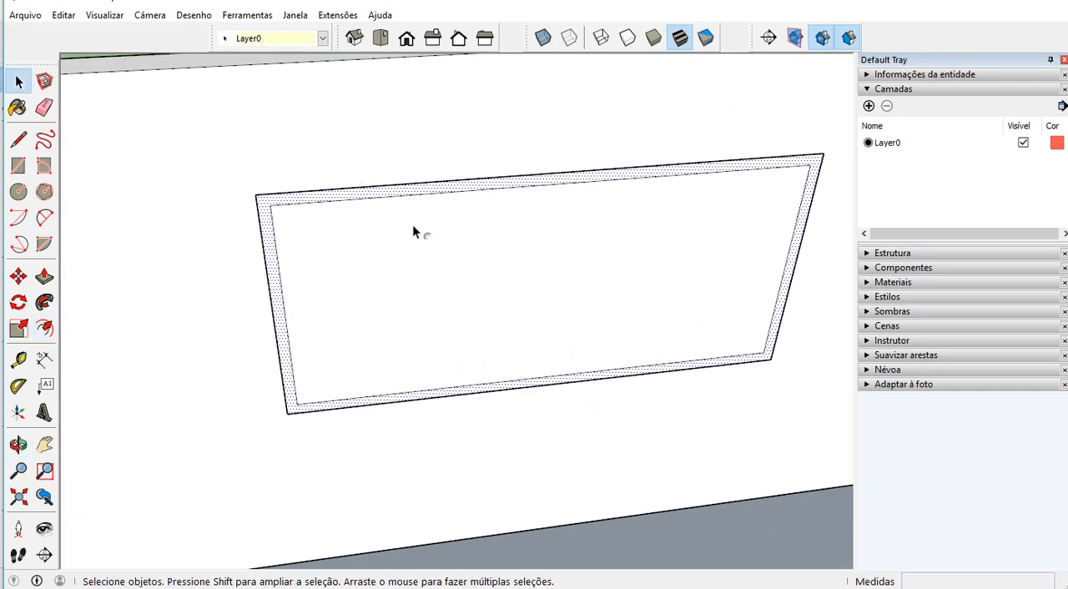
{"action": "key", "text": "l"}
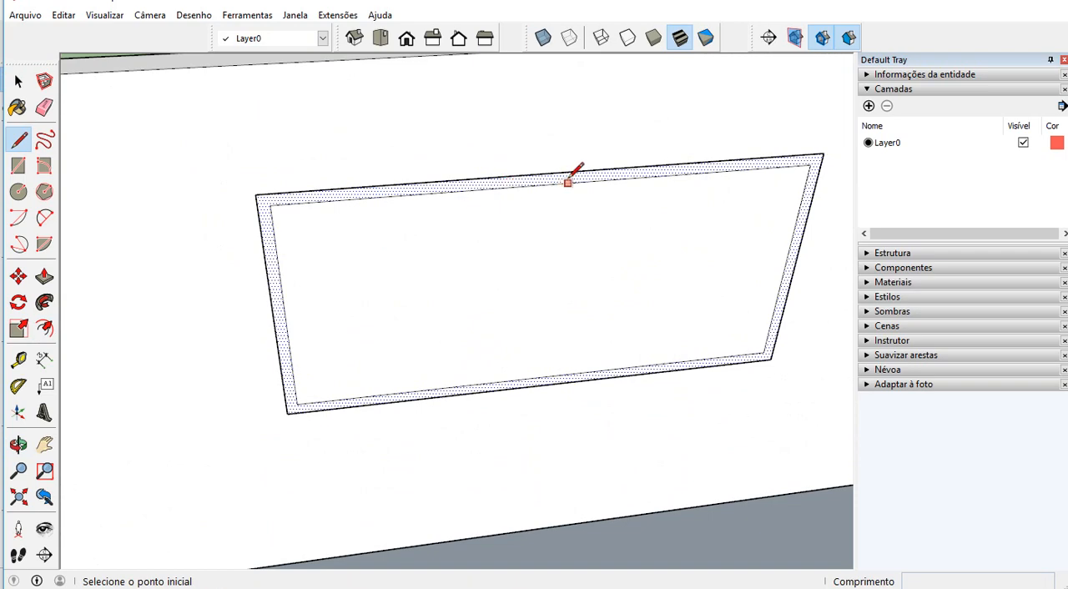
{"action": "key", "text": "space"}
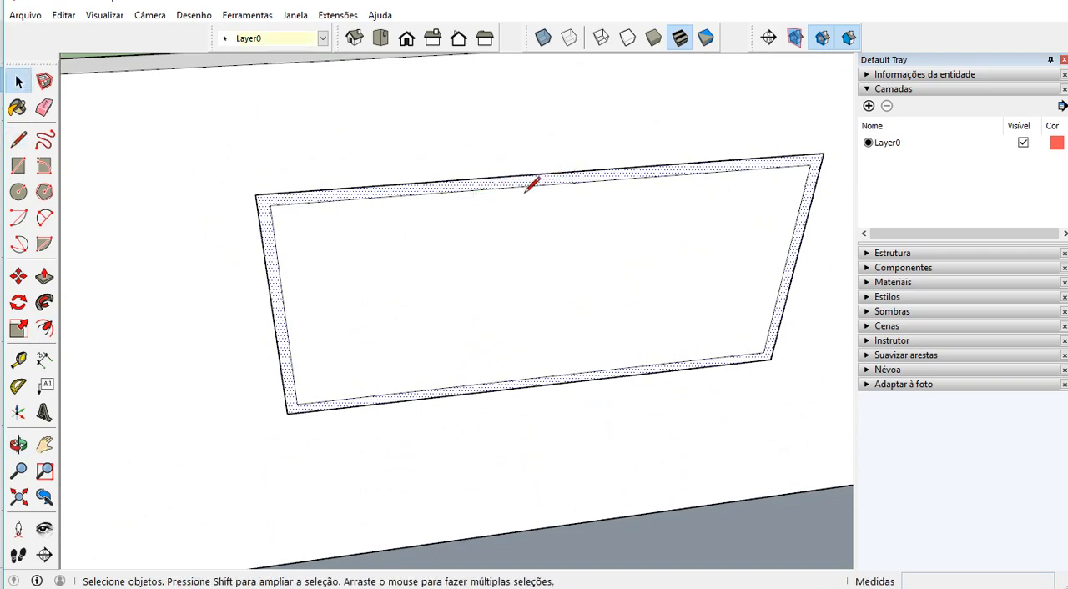
Divide the upper inner edge of the window frame outline into equal segments
{"action": "left_click", "coordinate": [536, 188]}
{"action": "left_click", "coordinate": [520, 181]}
{"action": "right_click", "coordinate": [526, 186]}
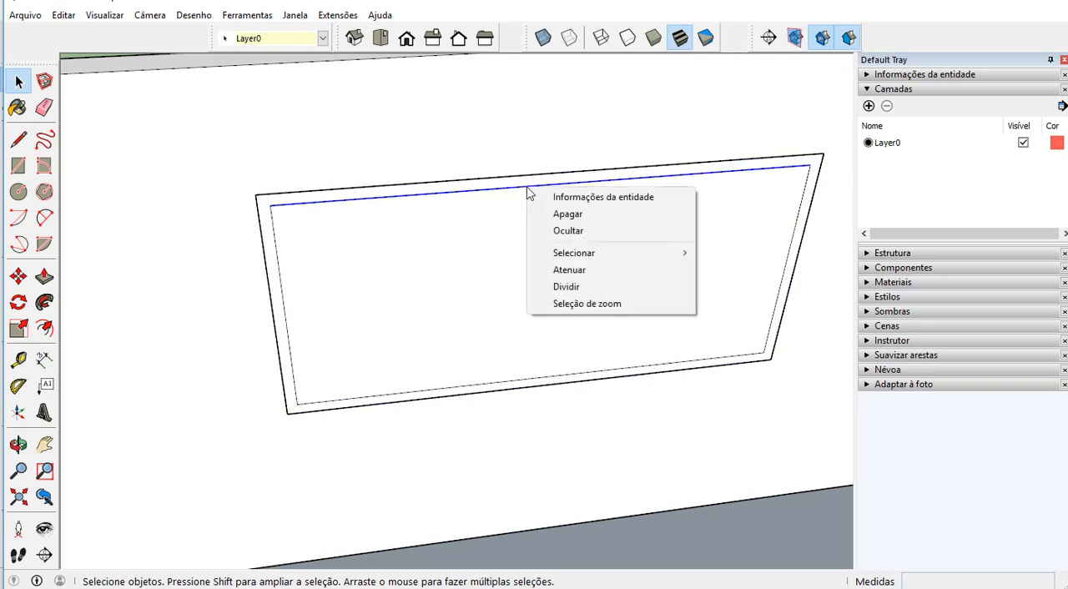
{"action": "left_click", "coordinate": [592, 293]}
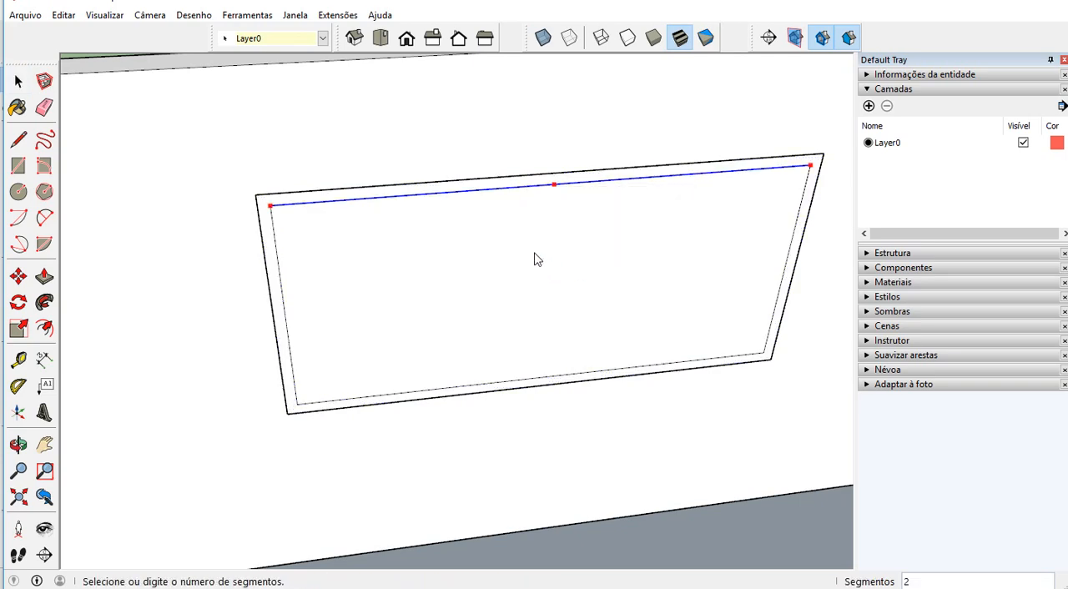
{"action": "left_click", "coordinate": [412, 221]}
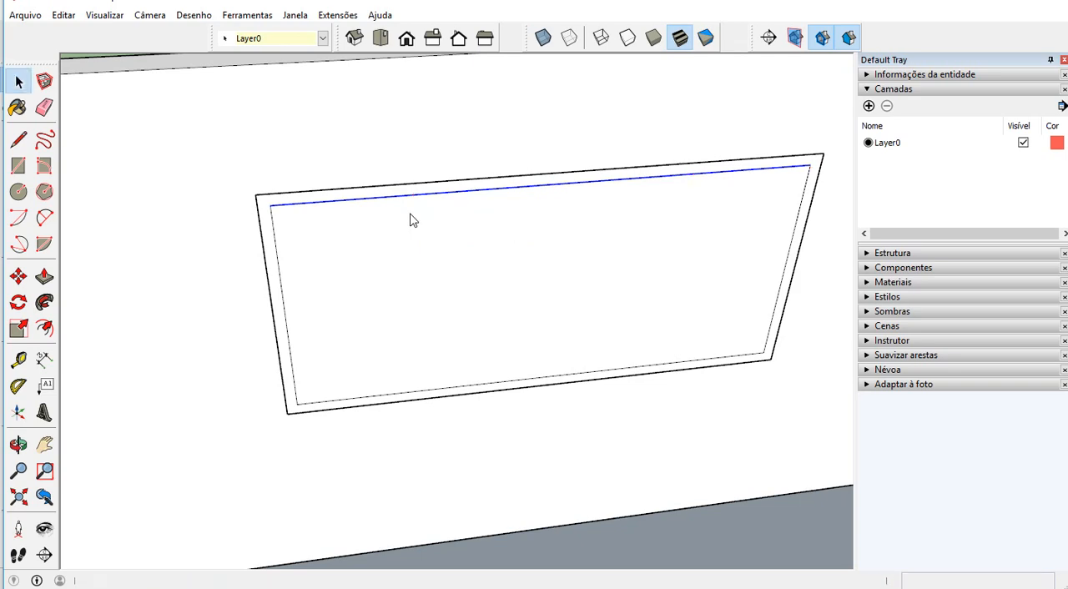
Draw a line from the first division point down to the lower inner edge and delete the larger face beside it
{"action": "key", "text": "l"}
{"action": "left_click", "coordinate": [415, 195]}
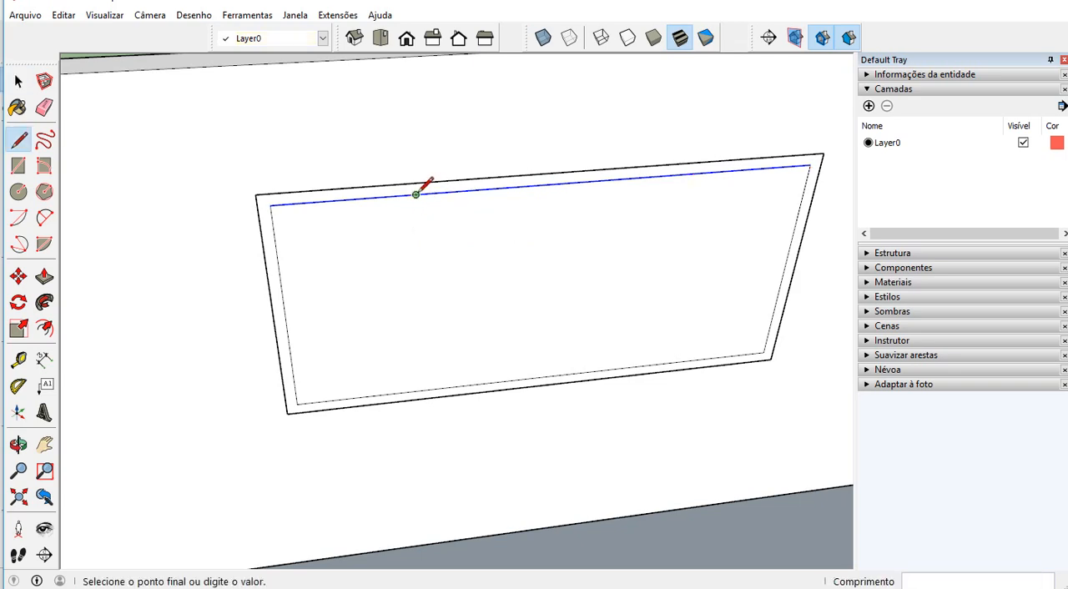
{"action": "left_click", "coordinate": [420, 390]}
{"action": "key", "text": "space"}
{"action": "left_click", "coordinate": [473, 316]}
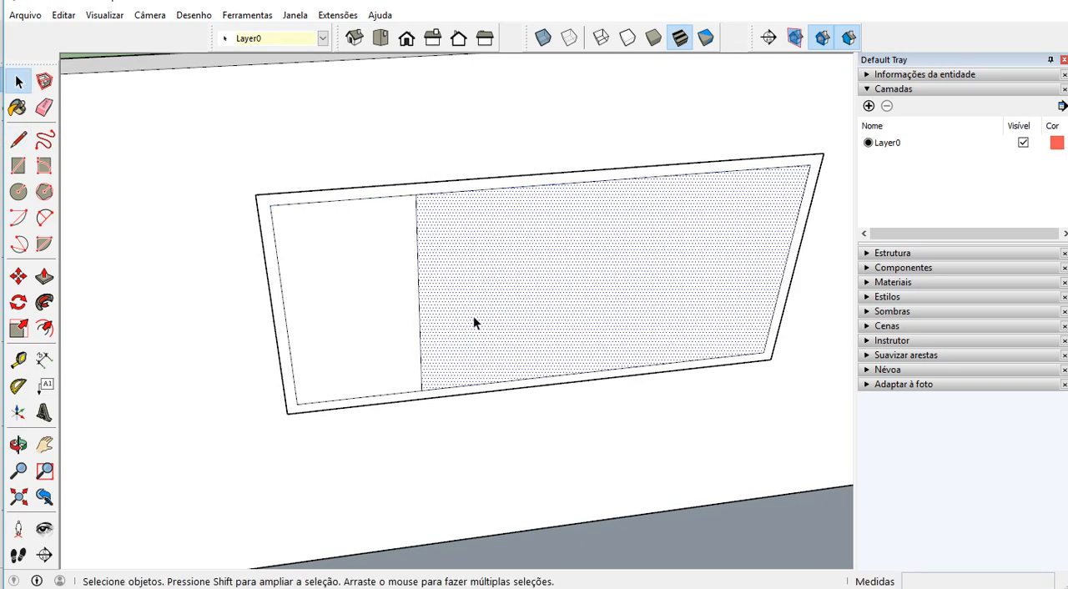
{"action": "key", "text": "Delete"}
Make the window's border face and its edges a component named e1
{"action": "double_click", "coordinate": [388, 197]}
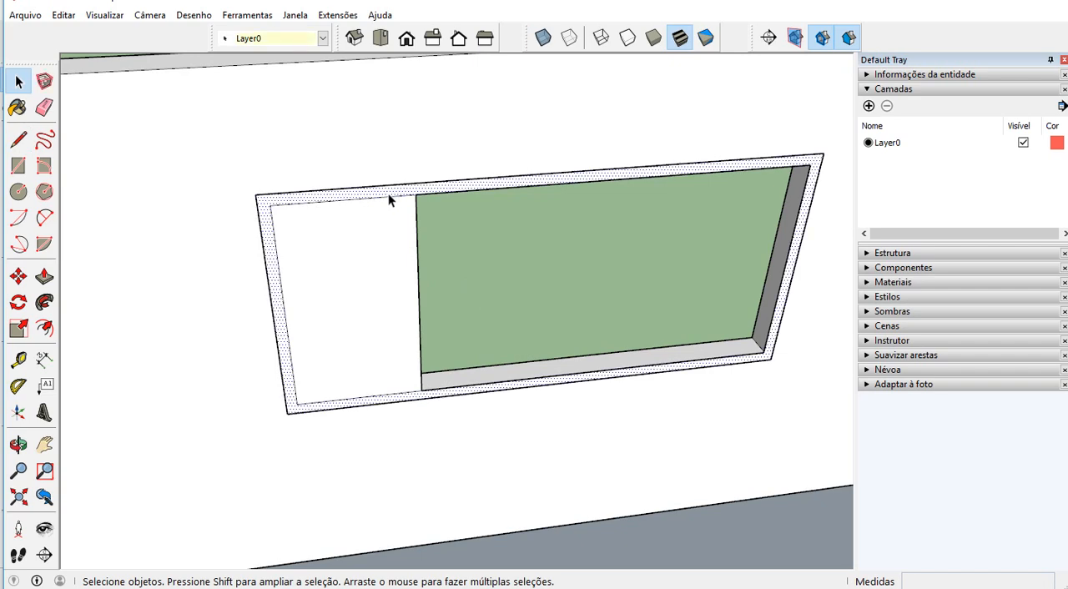
{"action": "right_click", "coordinate": [400, 186]}
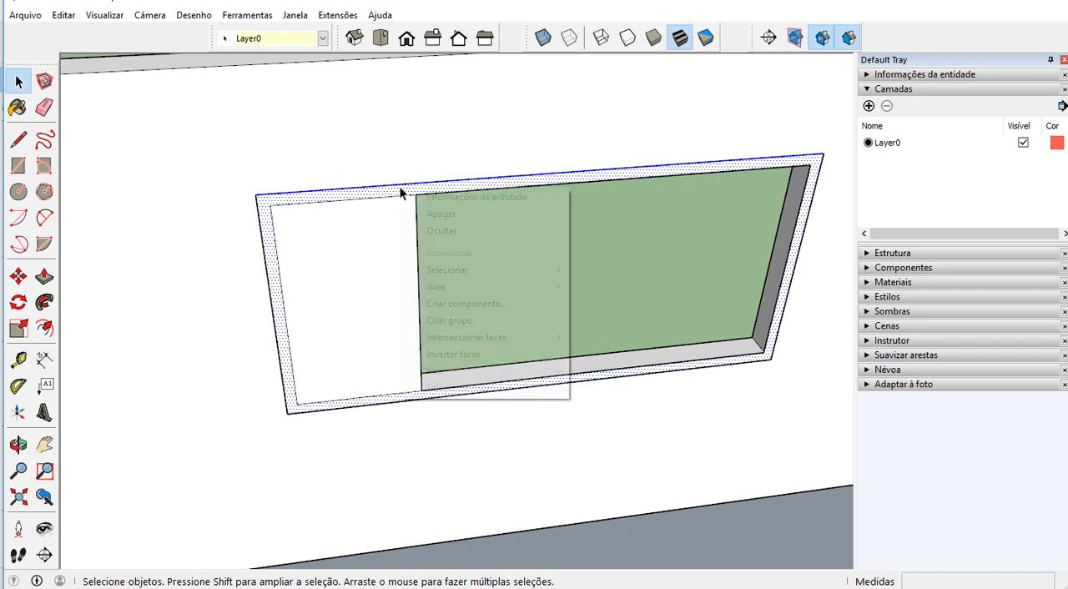
{"action": "left_click", "coordinate": [387, 192]}
{"action": "triple_click", "coordinate": [388, 193]}
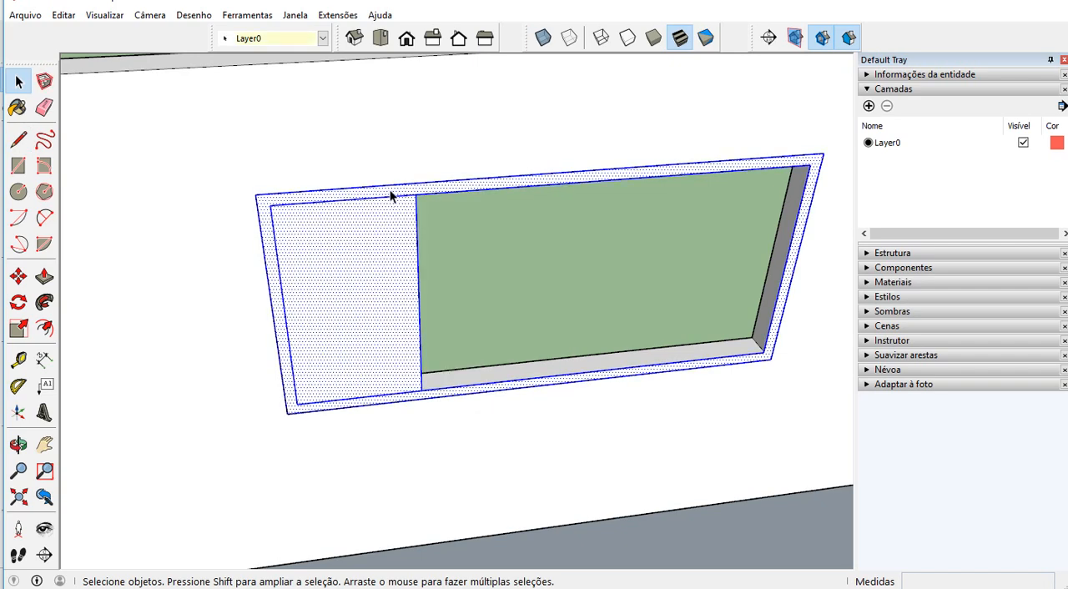
{"action": "left_click", "coordinate": [390, 190]}
{"action": "scroll", "coordinate": [394, 198], "scroll_direction": "up", "scroll_amount": 3}
{"action": "double_click", "coordinate": [398, 190]}
{"action": "right_click", "coordinate": [397, 190]}
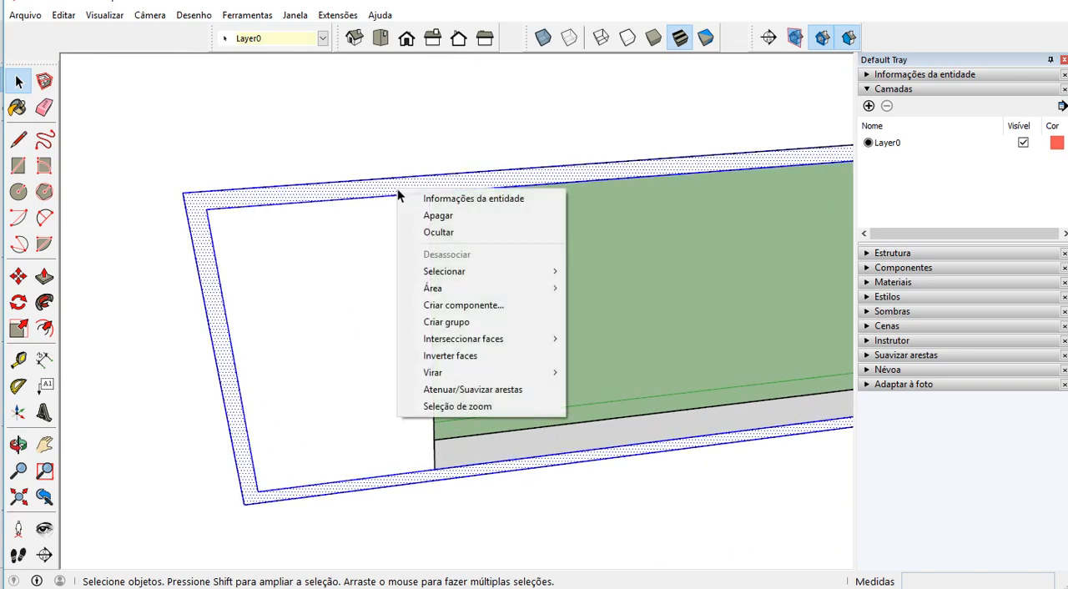
{"action": "left_click", "coordinate": [493, 306]}
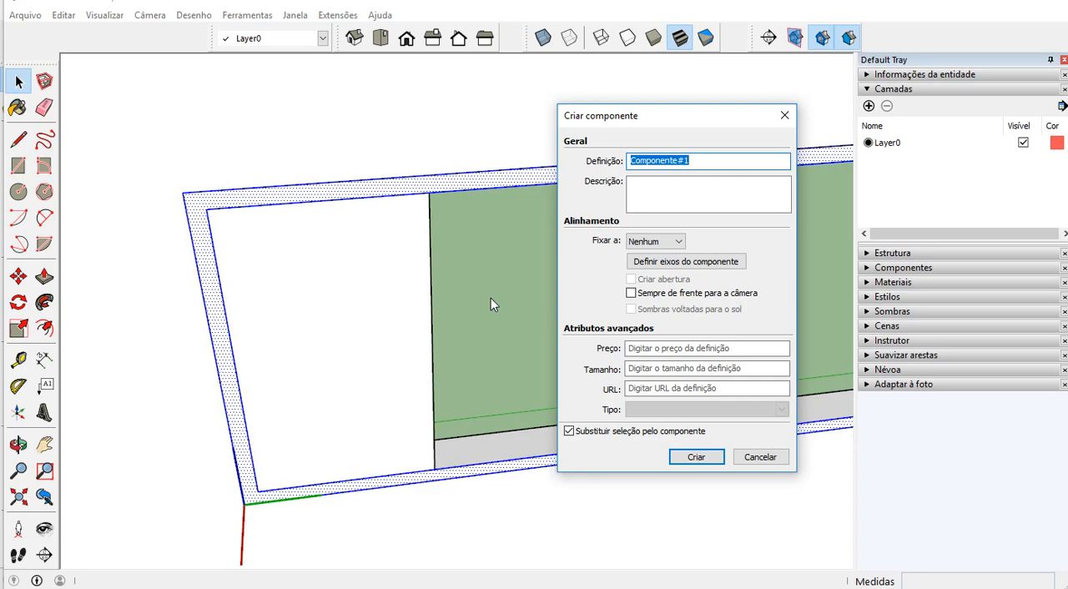
{"action": "type", "text": "e1"}
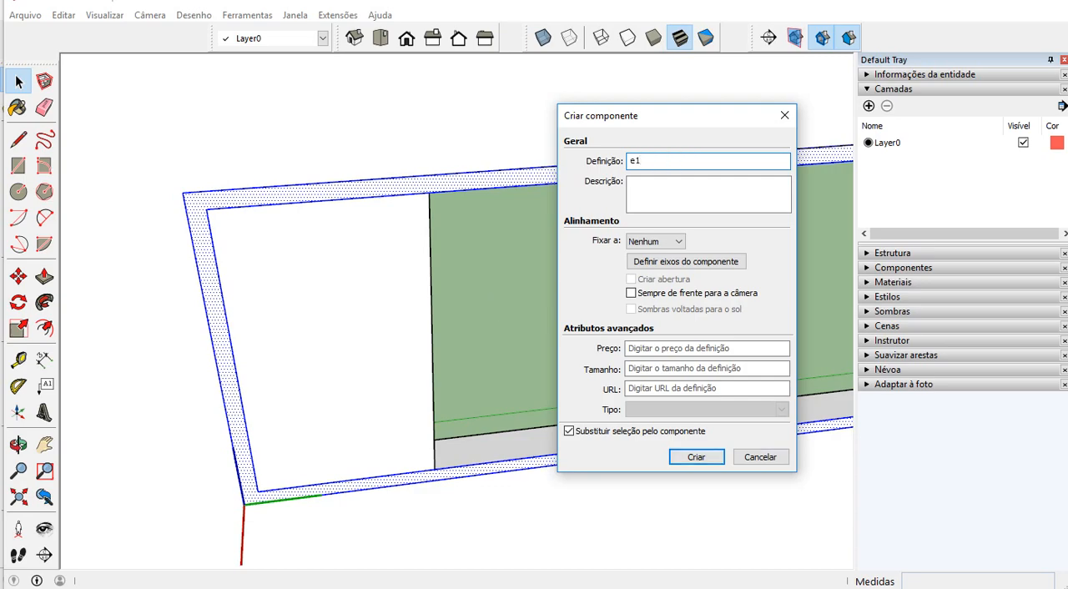
{"action": "left_click", "coordinate": [721, 456]}
Make the remaining narrow face inside the frame a component named vidro
{"action": "left_click", "coordinate": [369, 351]}
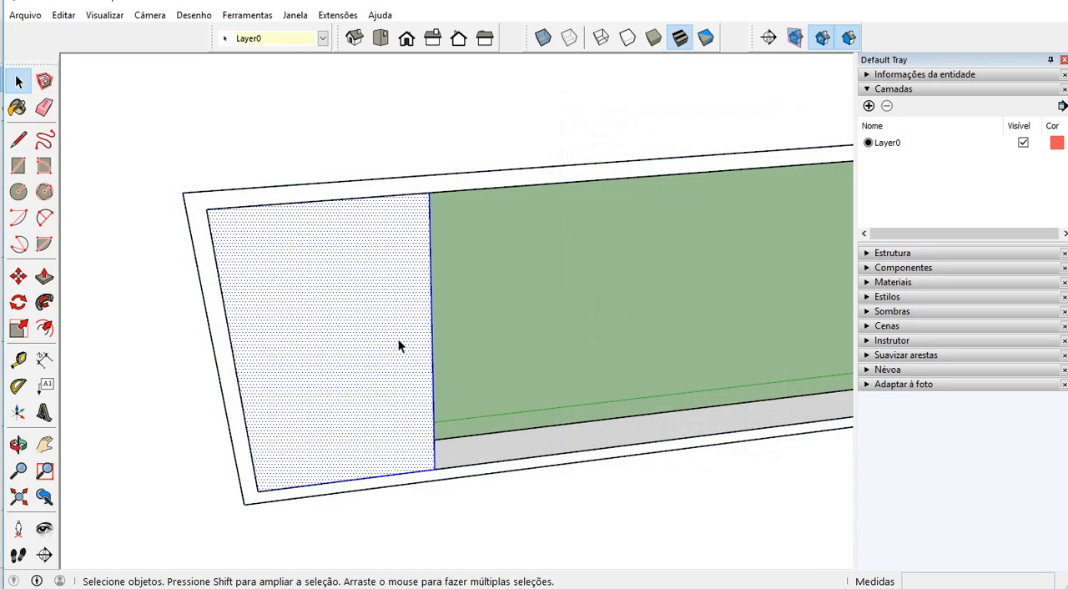
{"action": "right_click", "coordinate": [398, 338]}
{"action": "left_click", "coordinate": [385, 311]}
{"action": "right_click", "coordinate": [389, 257]}
{"action": "left_click", "coordinate": [467, 376]}
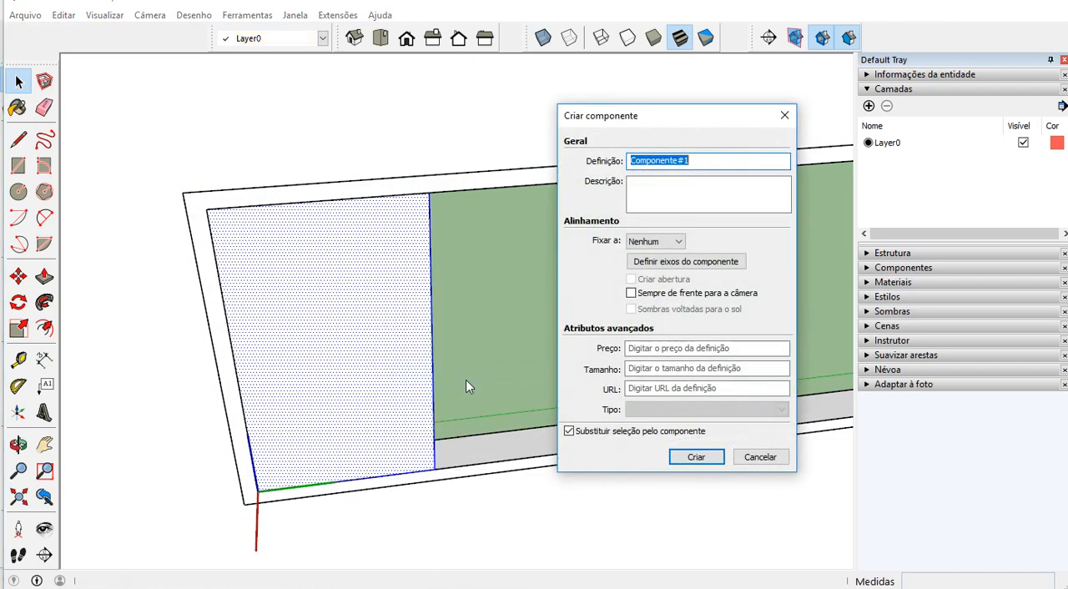
{"action": "type", "text": "Vi"}
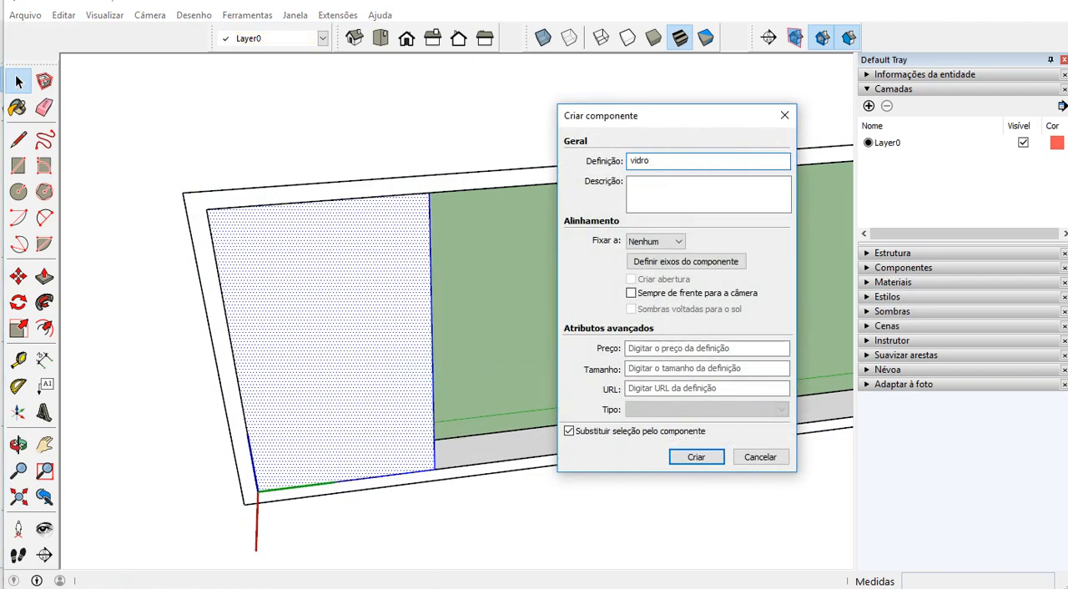
{"action": "left_click", "coordinate": [694, 457]}
Open the window frame component, extrude its face to give the frame depth, and close it
{"action": "middle_click_drag", "start_coordinate": [549, 441], "coordinate": [374, 461]}
{"action": "scroll", "coordinate": [414, 464], "scroll_direction": "up", "scroll_amount": 3}
{"action": "double_click", "coordinate": [414, 464]}
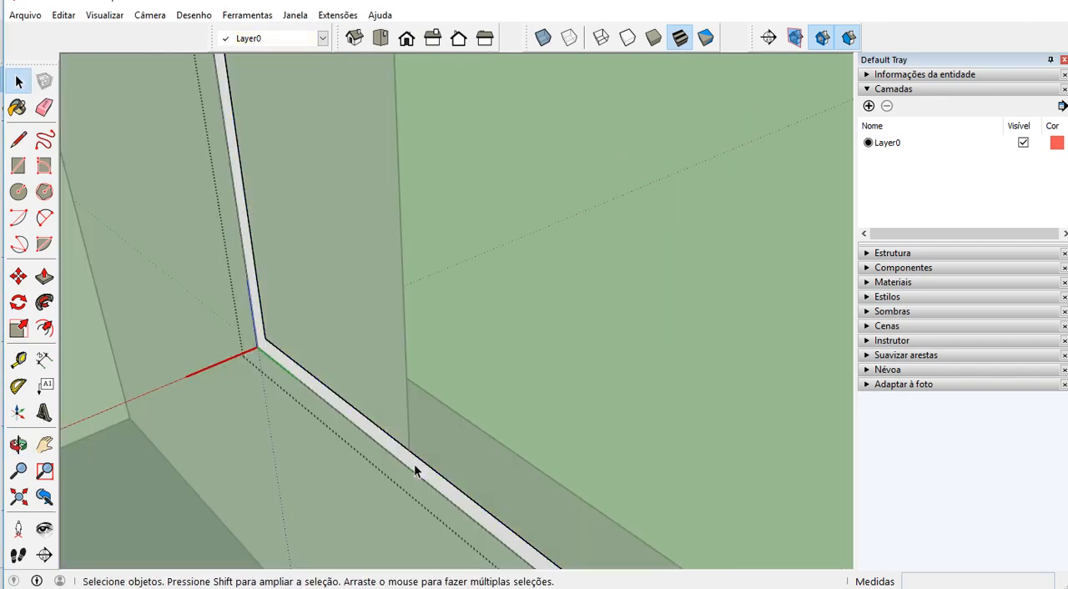
{"action": "scroll", "coordinate": [414, 464], "scroll_direction": "up", "scroll_amount": 4}
{"action": "key", "text": "p"}
{"action": "left_click_drag", "start_coordinate": [410, 475], "coordinate": [449, 449]}
{"action": "key", "text": "space"}
{"action": "key", "text": "Escape"}
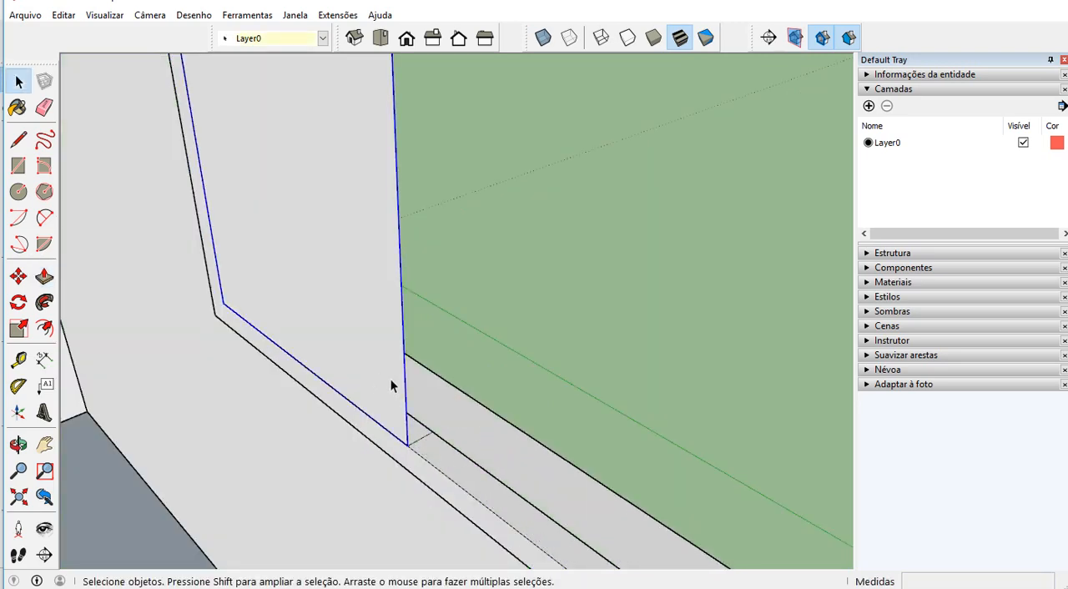
Open the vidro component, extrude the glass face 0,01 m, and close the component
{"action": "scroll", "coordinate": [390, 380], "scroll_direction": "up", "scroll_amount": 2}
{"action": "double_click", "coordinate": [390, 380]}
{"action": "scroll", "coordinate": [390, 380], "scroll_direction": "up", "scroll_amount": 1}
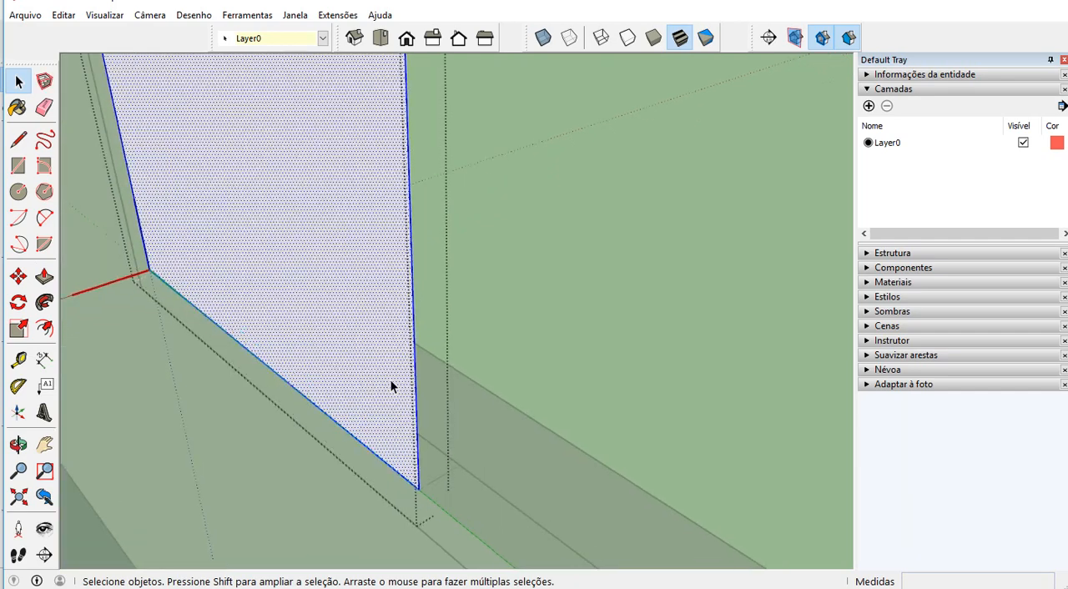
{"action": "scroll", "coordinate": [391, 380], "scroll_direction": "up", "scroll_amount": 1}
{"action": "key", "text": "p"}
{"action": "left_click_drag", "start_coordinate": [410, 406], "coordinate": [423, 409]}
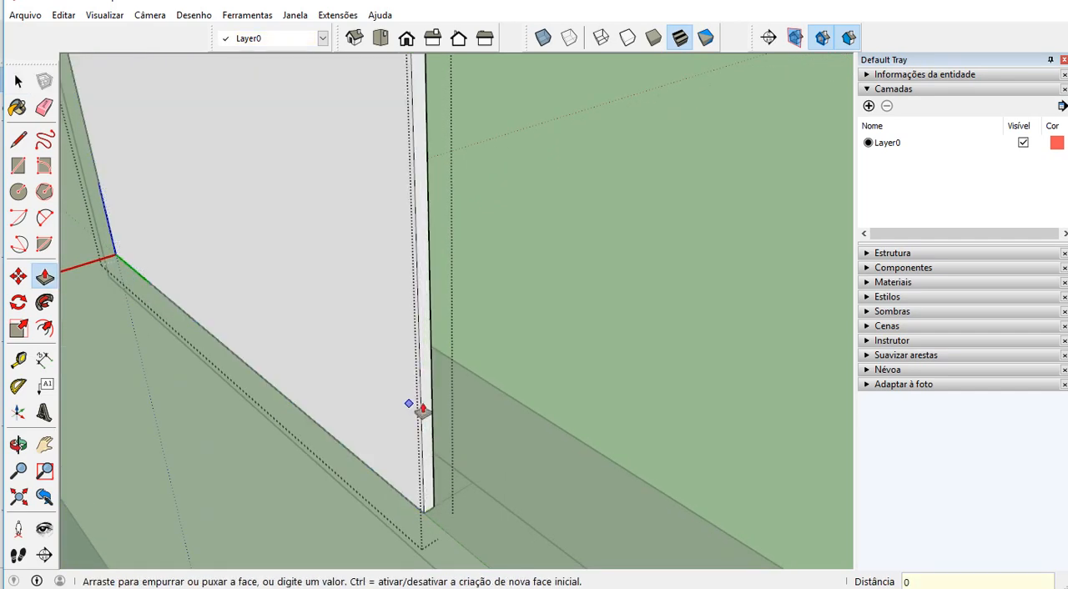
{"action": "type", "text": "0,01"}
{"action": "key", "text": "Return"}
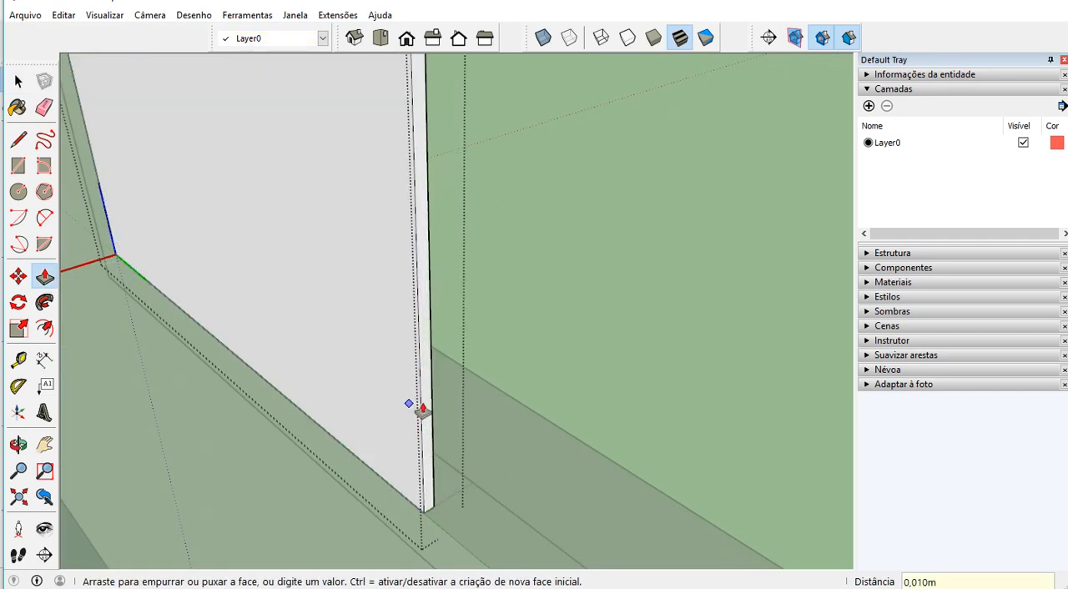
{"action": "key", "text": "space"}
{"action": "left_click", "coordinate": [464, 403]}
Move the glass pane about 0,010 m deeper into the window frame from its lower corner
{"action": "scroll", "coordinate": [463, 402], "scroll_direction": "down", "scroll_amount": 1}
{"action": "left_click", "coordinate": [437, 414]}
{"action": "key", "text": "m"}
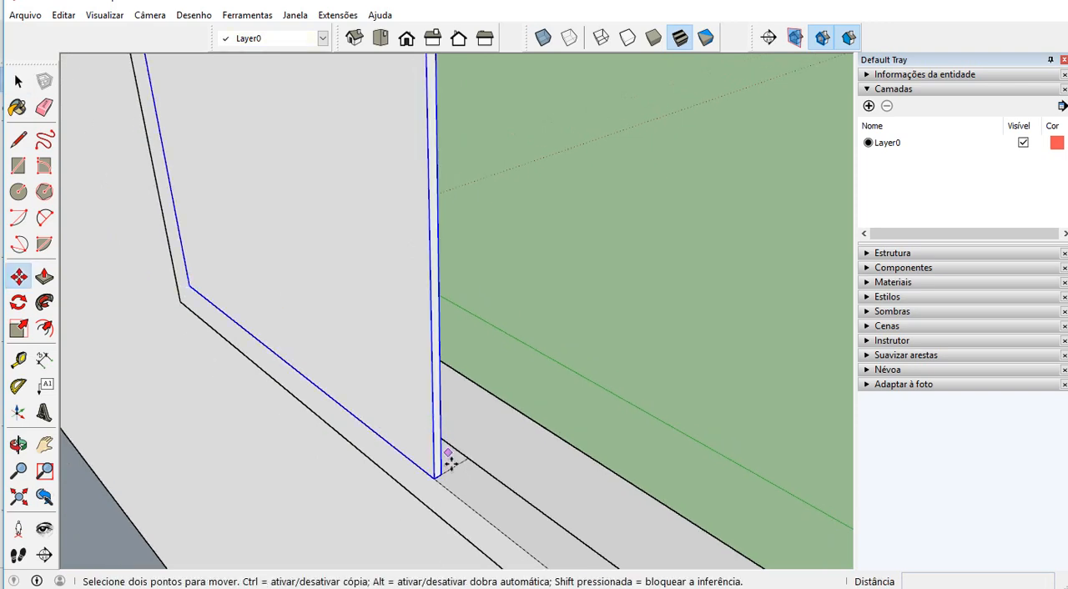
{"action": "scroll", "coordinate": [442, 471], "scroll_direction": "up", "scroll_amount": 3}
{"action": "left_click", "coordinate": [432, 478]}
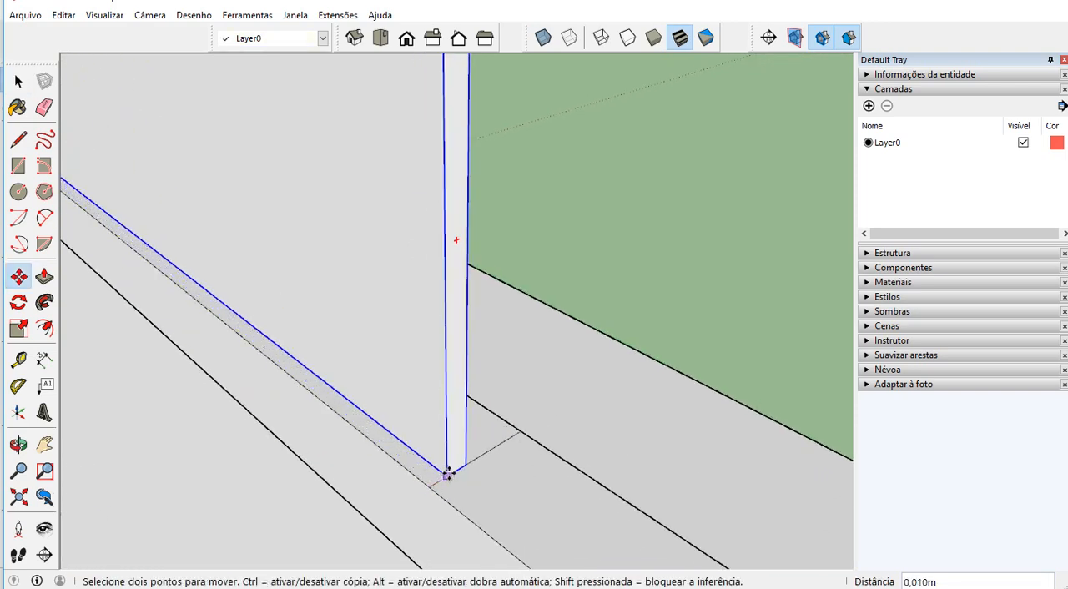
{"action": "middle_click_drag", "start_coordinate": [458, 468], "coordinate": [556, 413]}
Copy the glass pane along the frame from its lower corner to the pane's opposite lower corner
{"action": "scroll", "coordinate": [412, 401], "scroll_direction": "down", "scroll_amount": 1}
{"action": "middle_click_drag", "start_coordinate": [413, 401], "coordinate": [363, 399]}
{"action": "scroll", "coordinate": [209, 387], "scroll_direction": "up", "scroll_amount": 2}
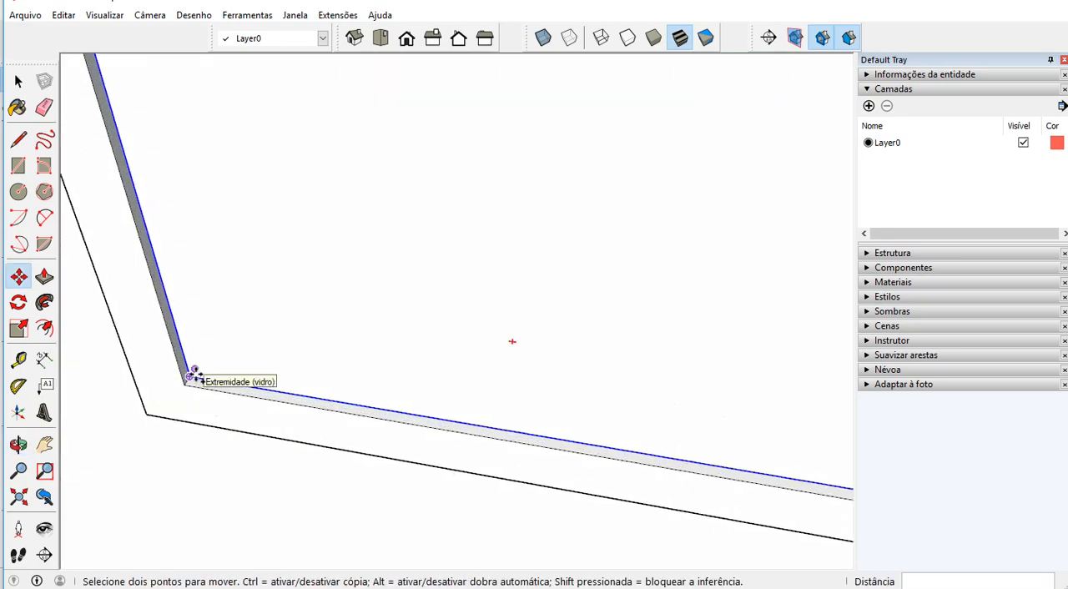
{"action": "left_click", "coordinate": [194, 377]}
{"action": "middle_click_drag", "start_coordinate": [613, 410], "coordinate": [397, 420]}
{"action": "key", "text": "ctrl"}
{"action": "left_click", "coordinate": [393, 419]}
{"action": "scroll", "coordinate": [393, 409], "scroll_direction": "down", "scroll_amount": 3}
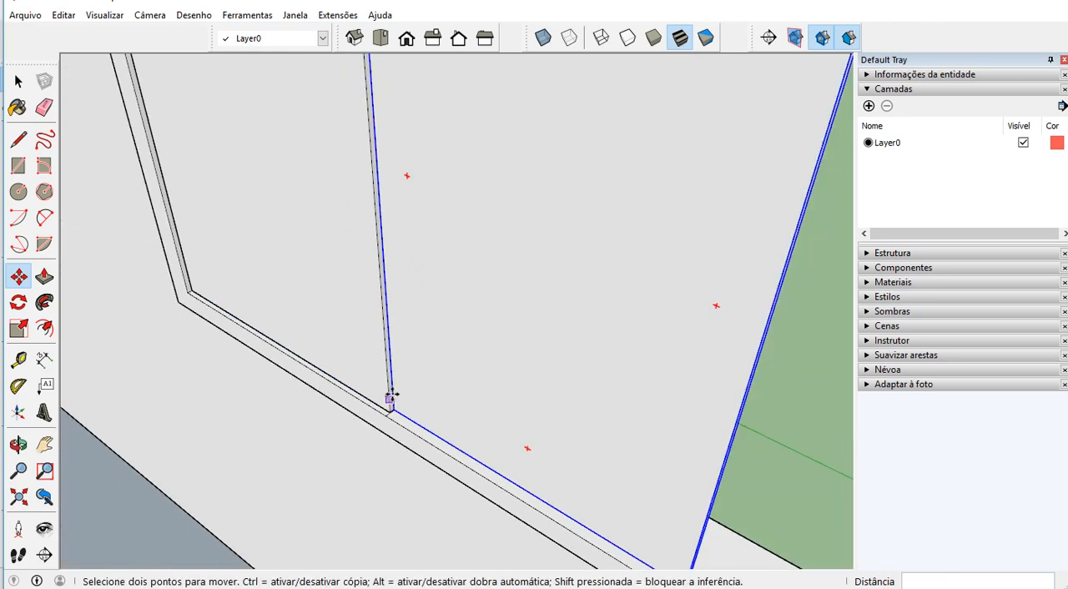
Move the copied glass pane forward to the front inner edge of the frame, ahead of the first pane
{"action": "scroll", "coordinate": [399, 405], "scroll_direction": "up", "scroll_amount": 3}
{"action": "scroll", "coordinate": [367, 405], "scroll_direction": "down", "scroll_amount": 3}
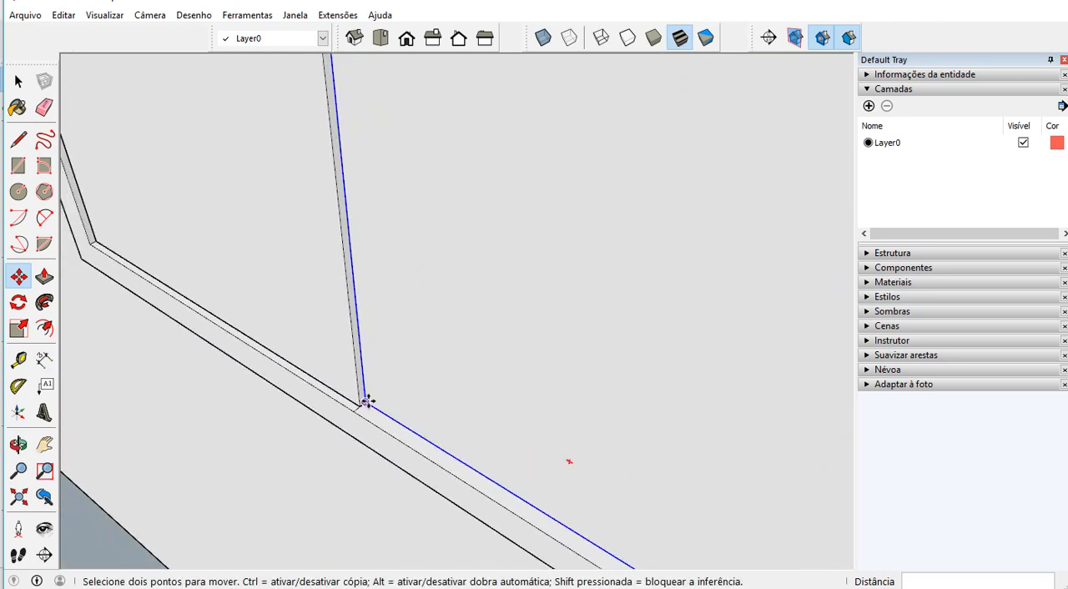
{"action": "scroll", "coordinate": [359, 403], "scroll_direction": "up", "scroll_amount": 3}
{"action": "key", "text": "space"}
{"action": "scroll", "coordinate": [357, 404], "scroll_direction": "up", "scroll_amount": 2}
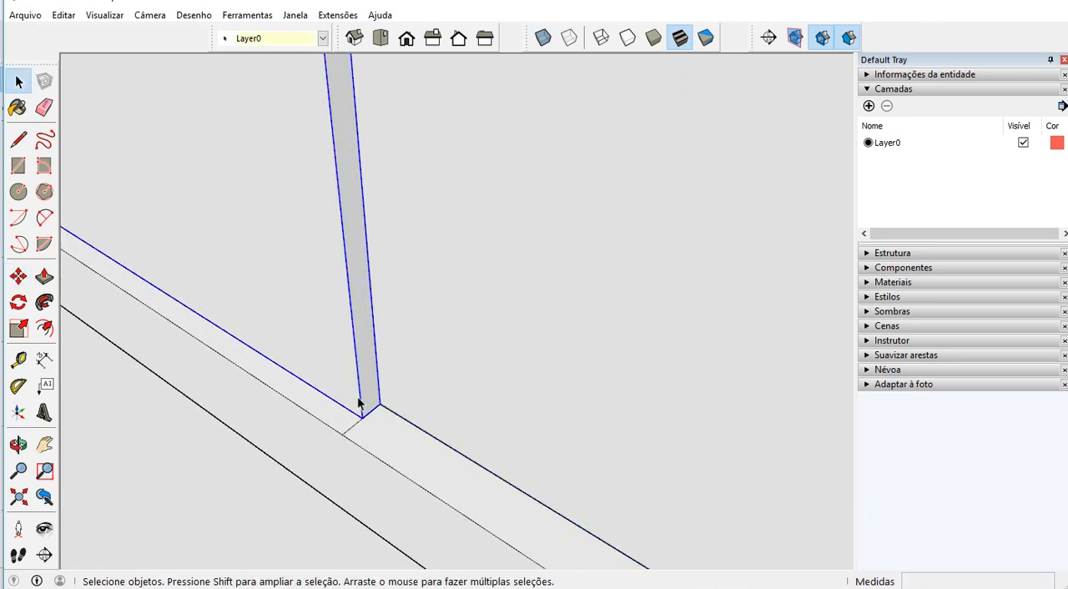
{"action": "left_click", "coordinate": [414, 397]}
{"action": "key", "text": "m"}
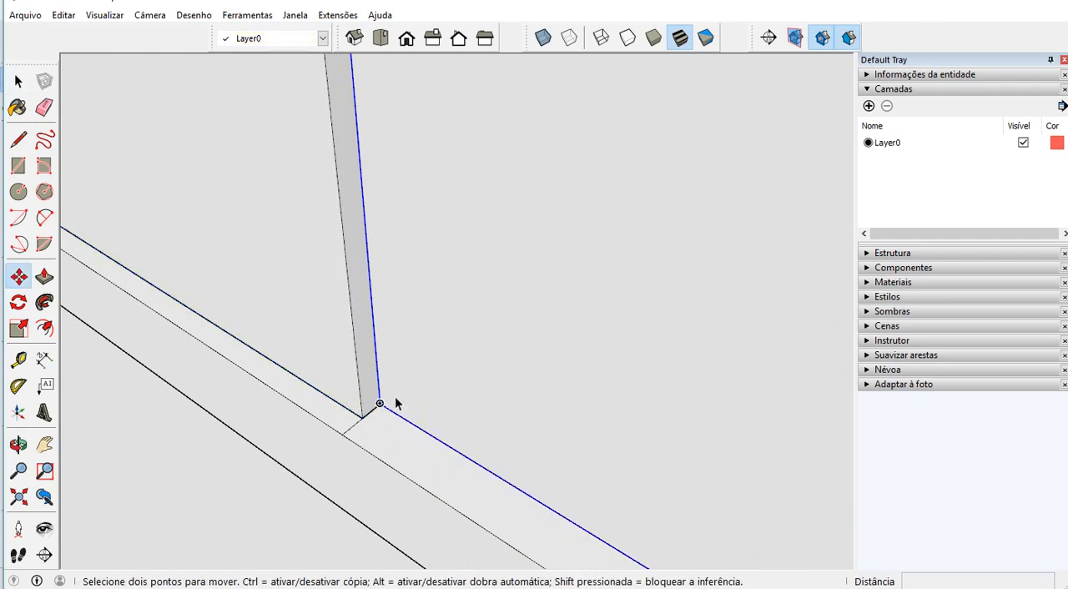
{"action": "left_click", "coordinate": [379, 403]}
{"action": "left_click", "coordinate": [346, 434]}
{"action": "scroll", "coordinate": [336, 422], "scroll_direction": "down", "scroll_amount": 2}
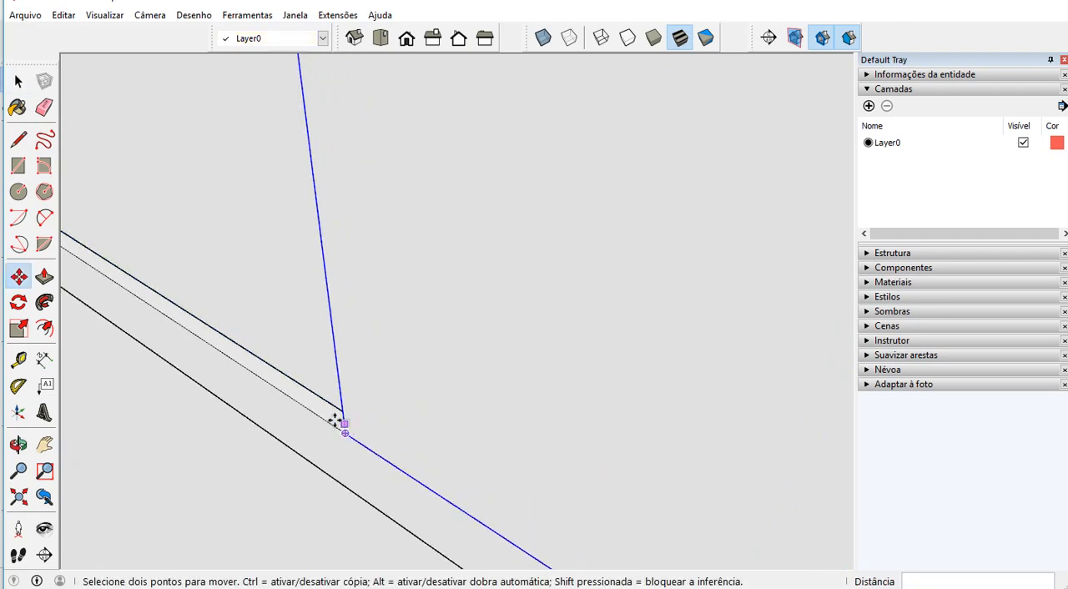
Move the first glass pane about 0,007 m deeper into the frame, away from the second pane
{"action": "middle_click_drag", "start_coordinate": [336, 422], "coordinate": [443, 403]}
{"action": "key", "text": "space"}
{"action": "left_click", "coordinate": [491, 425]}
{"action": "scroll", "coordinate": [494, 425], "scroll_direction": "up", "scroll_amount": 3}
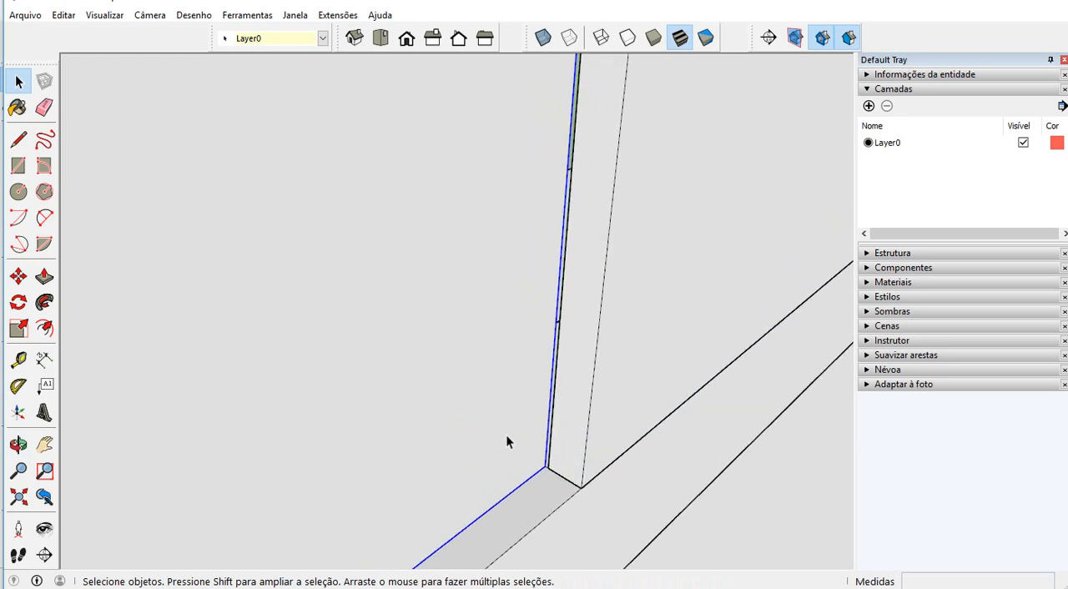
{"action": "key", "text": "m"}
{"action": "left_click", "coordinate": [547, 465]}
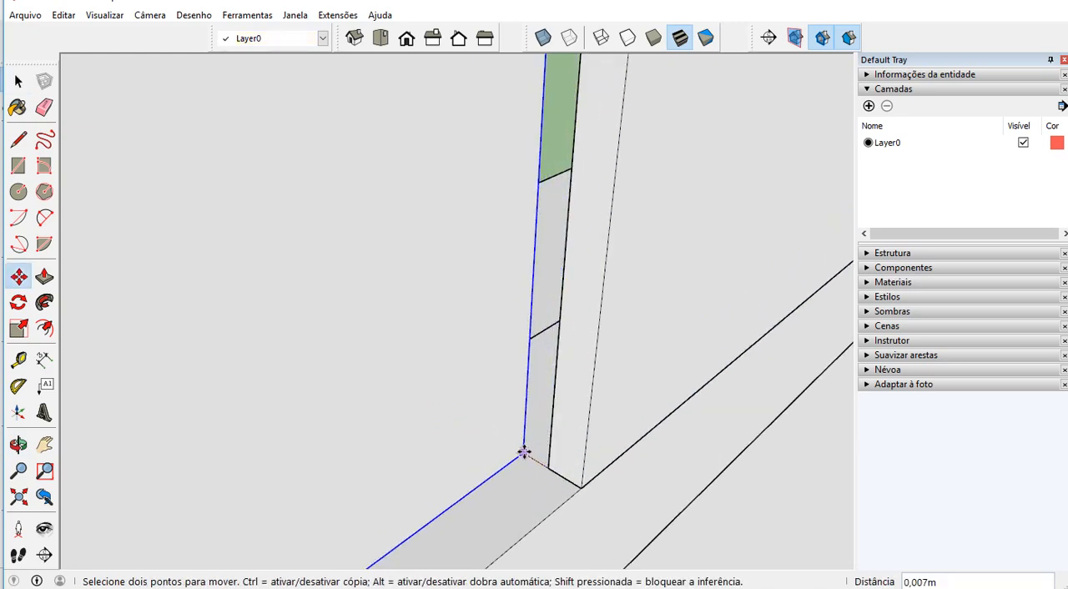
{"action": "left_click", "coordinate": [524, 452]}
Move the second glass pane back until its rear corner meets the first pane's front corner
{"action": "key", "text": "space"}
{"action": "left_click", "coordinate": [562, 467]}
{"action": "key", "text": "m"}
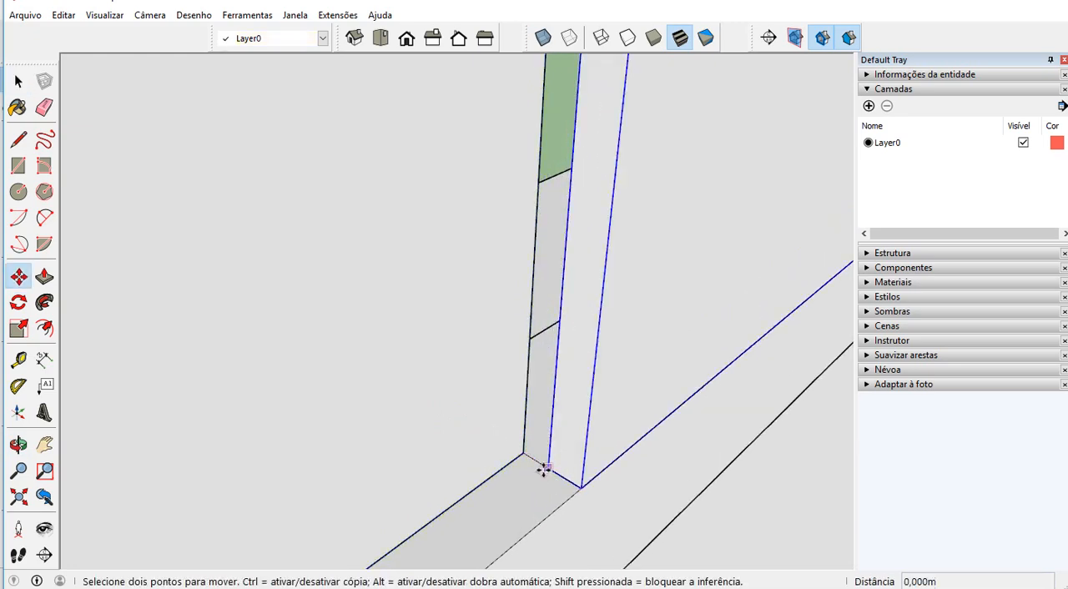
{"action": "left_click", "coordinate": [546, 469]}
{"action": "left_click", "coordinate": [523, 453]}
Copy the second glass pane along the frame to place a third pane directly beside it
{"action": "scroll", "coordinate": [498, 465], "scroll_direction": "down", "scroll_amount": 6}
{"action": "key", "text": "space"}
{"action": "middle_click_drag", "start_coordinate": [488, 460], "coordinate": [398, 460]}
{"action": "key", "text": "m"}
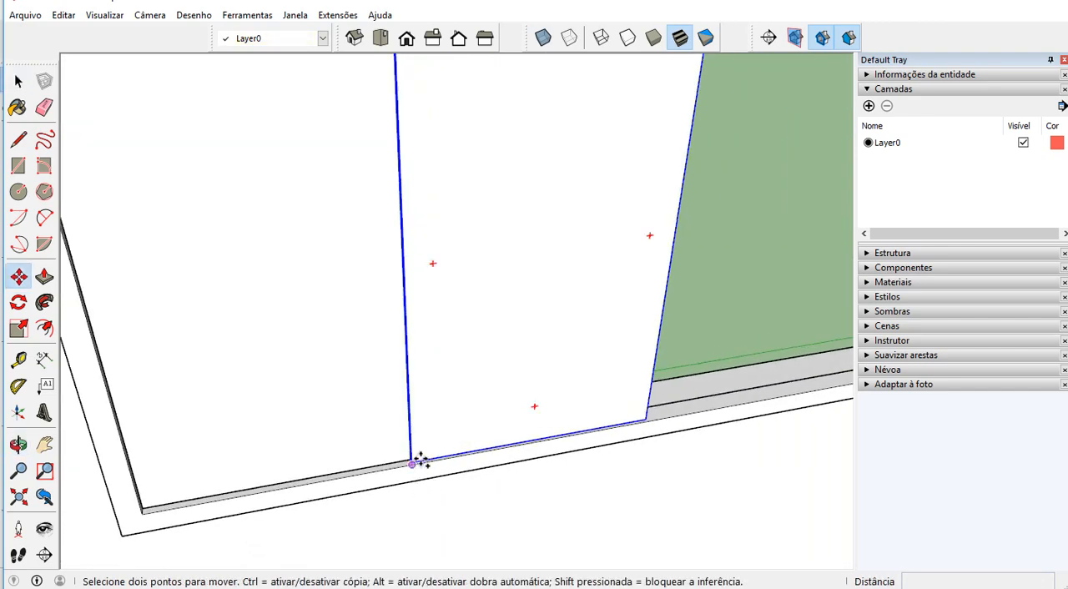
{"action": "scroll", "coordinate": [418, 459], "scroll_direction": "up", "scroll_amount": 4}
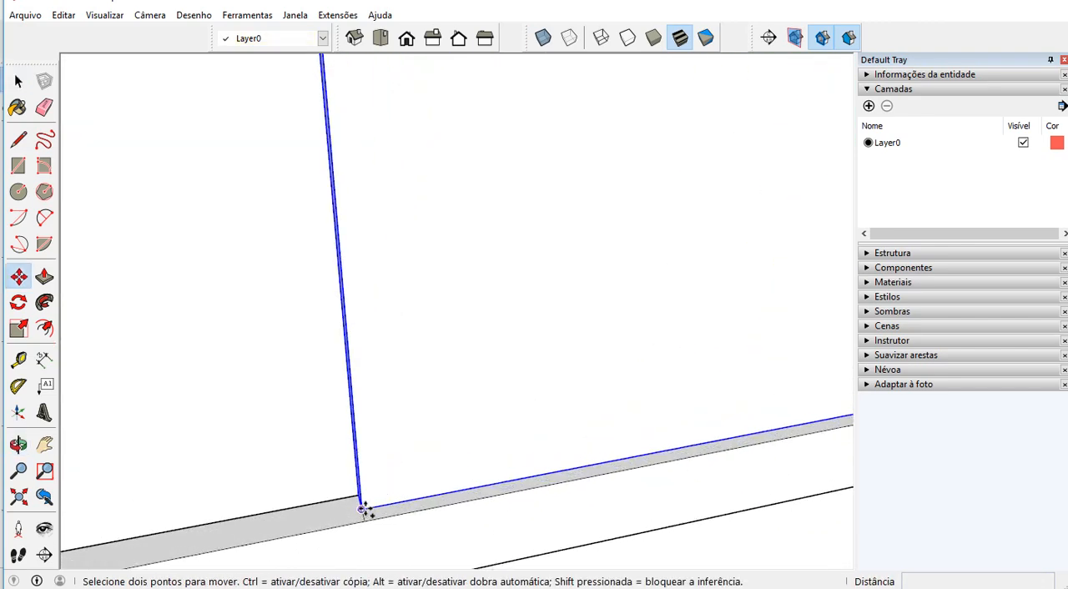
{"action": "left_click", "coordinate": [361, 509]}
{"action": "scroll", "coordinate": [380, 491], "scroll_direction": "down", "scroll_amount": 5}
{"action": "scroll", "coordinate": [618, 394], "scroll_direction": "up", "scroll_amount": 5}
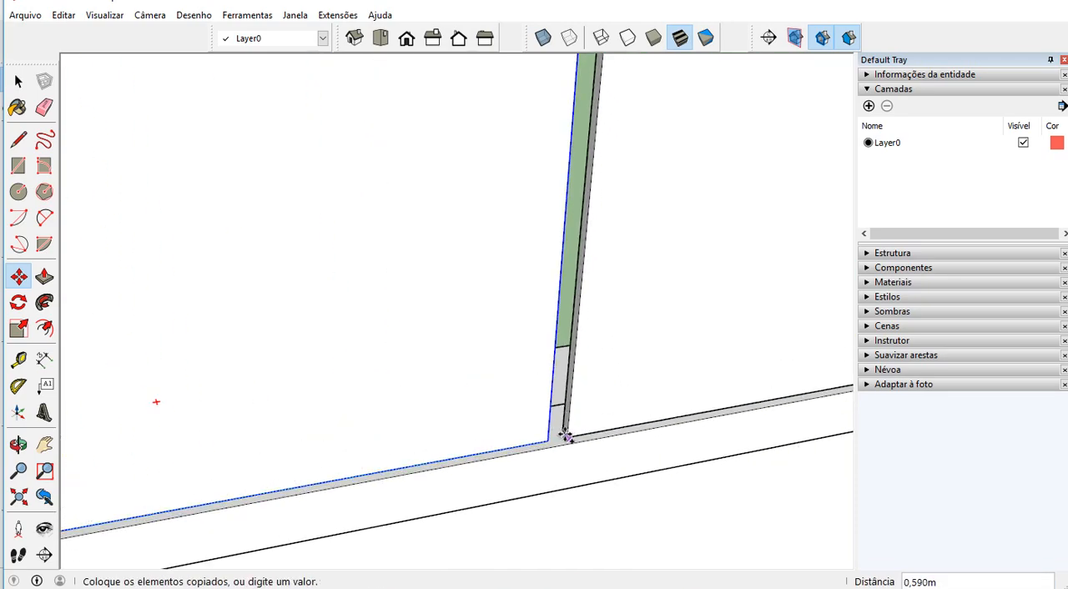
{"action": "left_click", "coordinate": [548, 439]}
{"action": "scroll", "coordinate": [594, 439], "scroll_direction": "down", "scroll_amount": 5}
{"action": "scroll", "coordinate": [459, 413], "scroll_direction": "down", "scroll_amount": 1}
{"action": "key", "text": "space"}
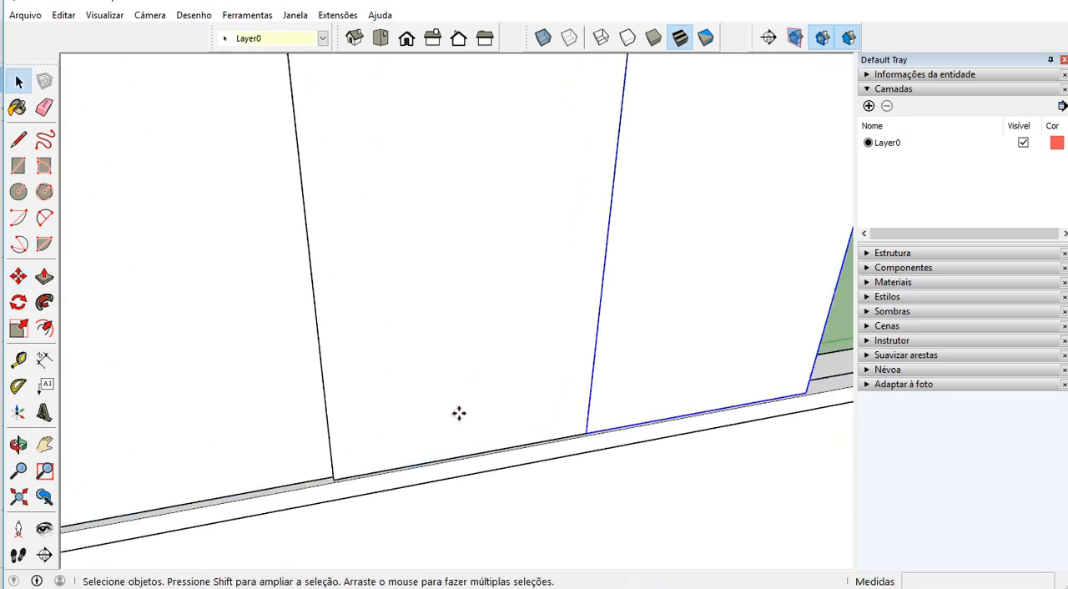
{"action": "middle_click_drag", "start_coordinate": [460, 413], "coordinate": [464, 340]}
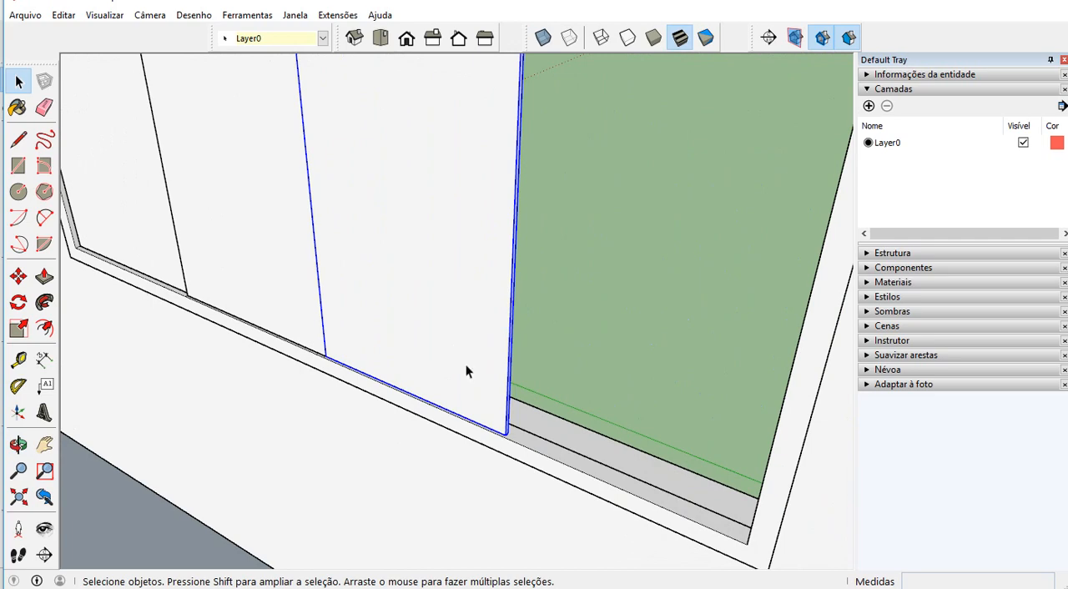
Copy the third glass pane along the frame to place a fourth pane directly beside it
{"action": "key", "text": "m"}
{"action": "scroll", "coordinate": [334, 365], "scroll_direction": "up", "scroll_amount": 4}
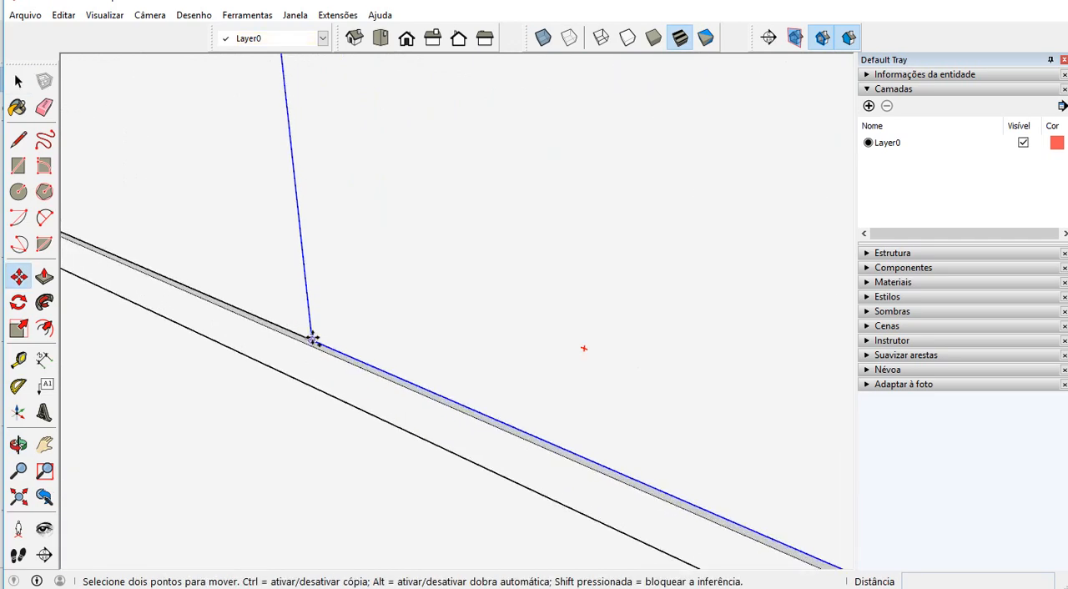
{"action": "left_click", "coordinate": [312, 339]}
{"action": "scroll", "coordinate": [293, 310], "scroll_direction": "down", "scroll_amount": 3}
{"action": "scroll", "coordinate": [495, 423], "scroll_direction": "up", "scroll_amount": 4}
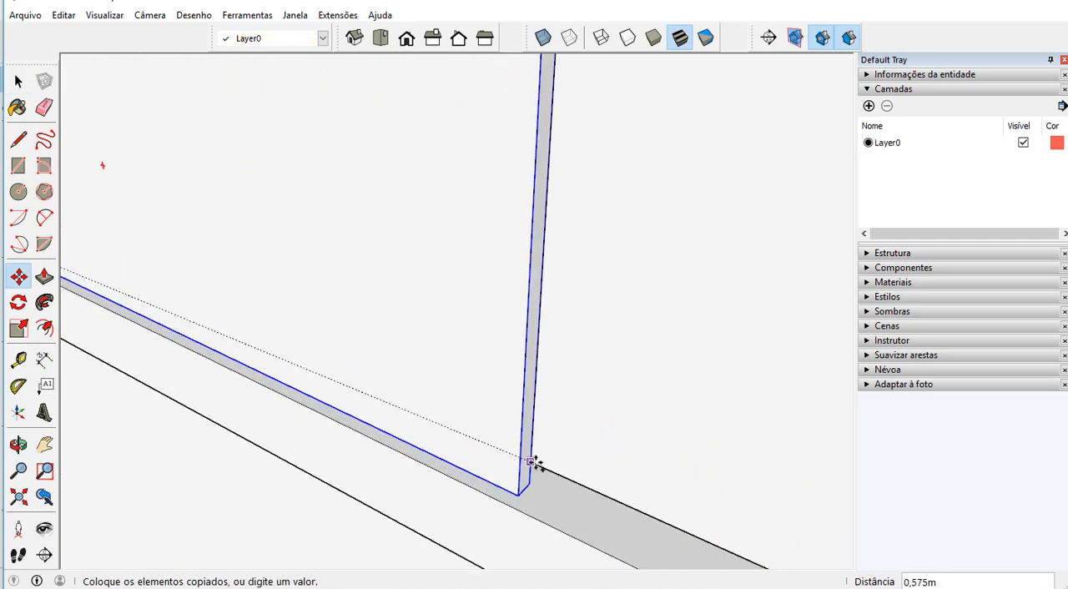
{"action": "left_click", "coordinate": [522, 484]}
{"action": "scroll", "coordinate": [534, 455], "scroll_direction": "down", "scroll_amount": 3}
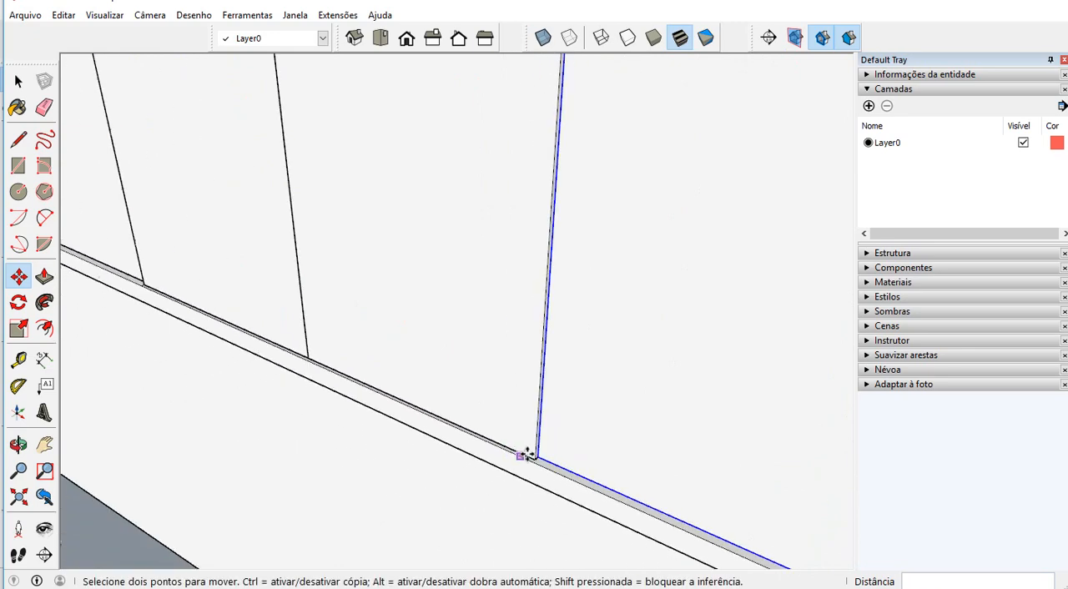
{"action": "scroll", "coordinate": [431, 432], "scroll_direction": "down", "scroll_amount": 3}
{"action": "scroll", "coordinate": [544, 426], "scroll_direction": "up", "scroll_amount": 2}
Select the window frame e1 together with all four vidro panes in the model outline
{"action": "key", "text": "space"}
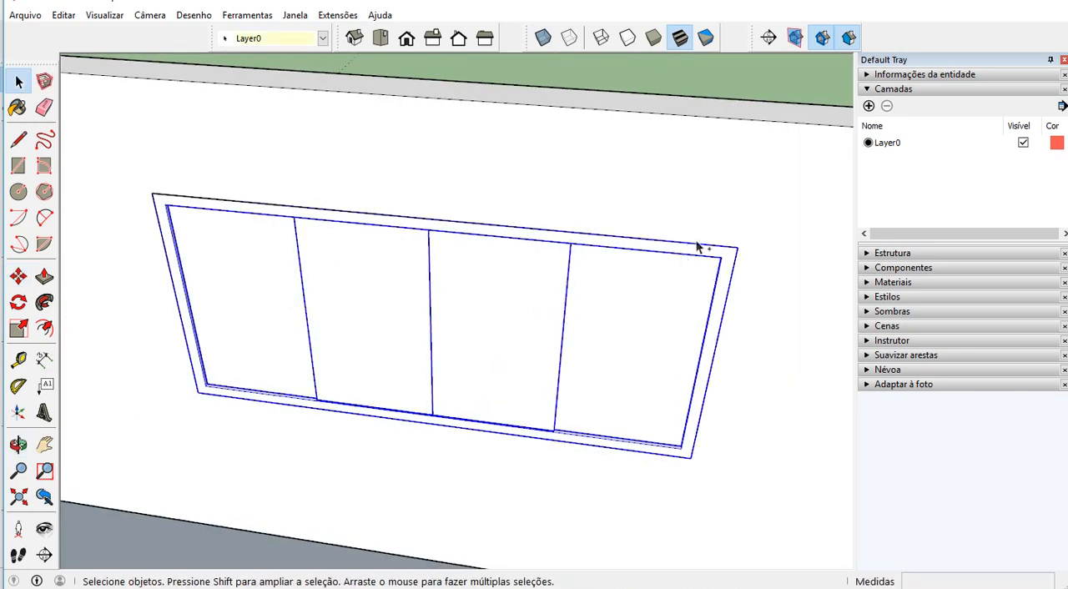
{"action": "left_click", "coordinate": [872, 90]}
{"action": "left_click", "coordinate": [893, 105]}
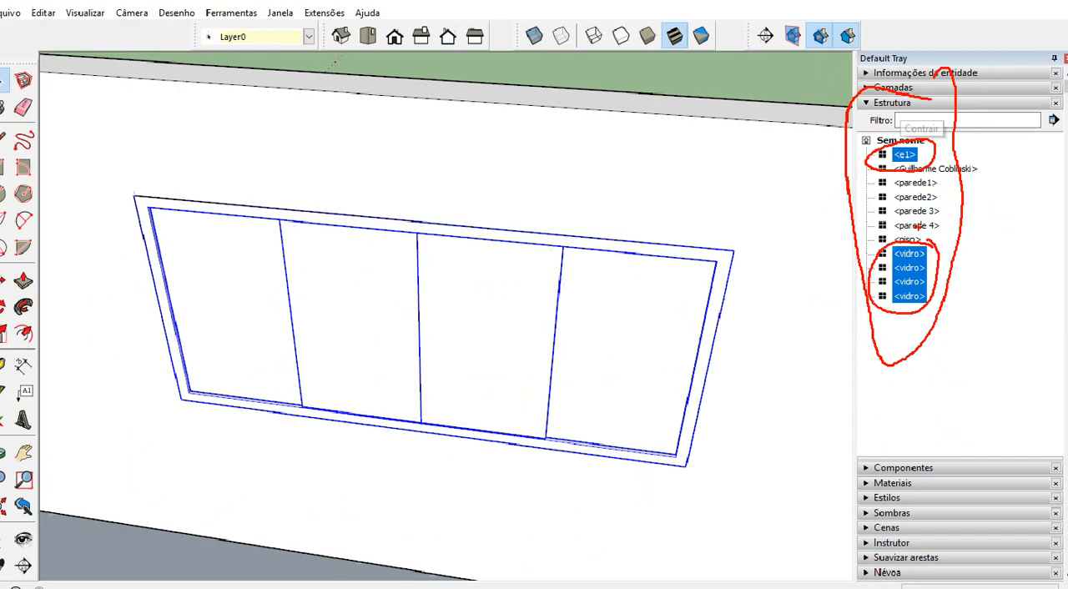
{"action": "left_click", "coordinate": [917, 263]}
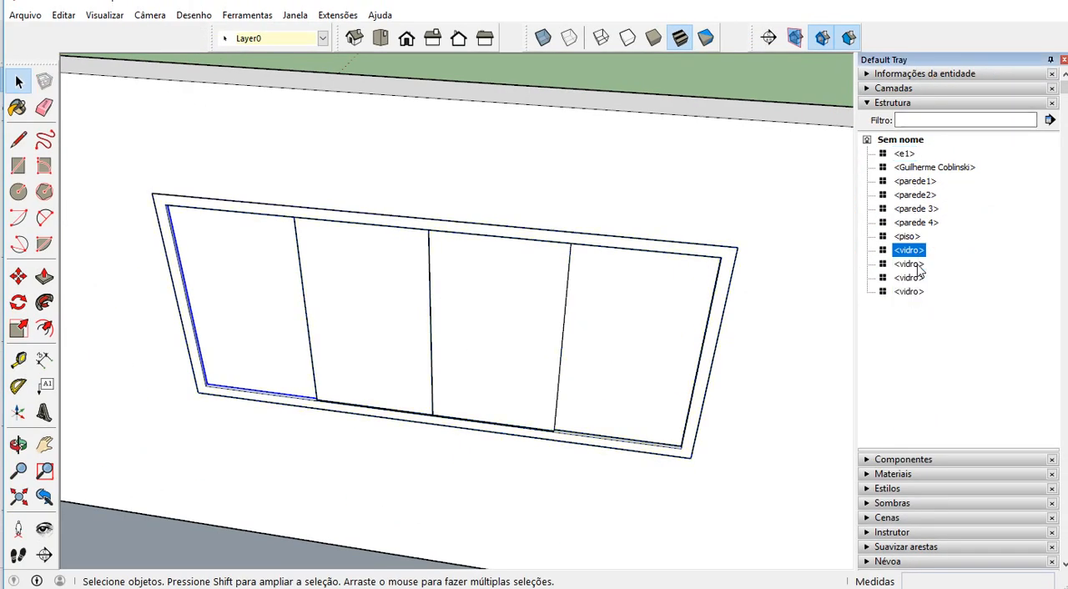
{"action": "left_click", "coordinate": [918, 291]}
{"action": "left_click", "coordinate": [916, 278], "text": "shift"}
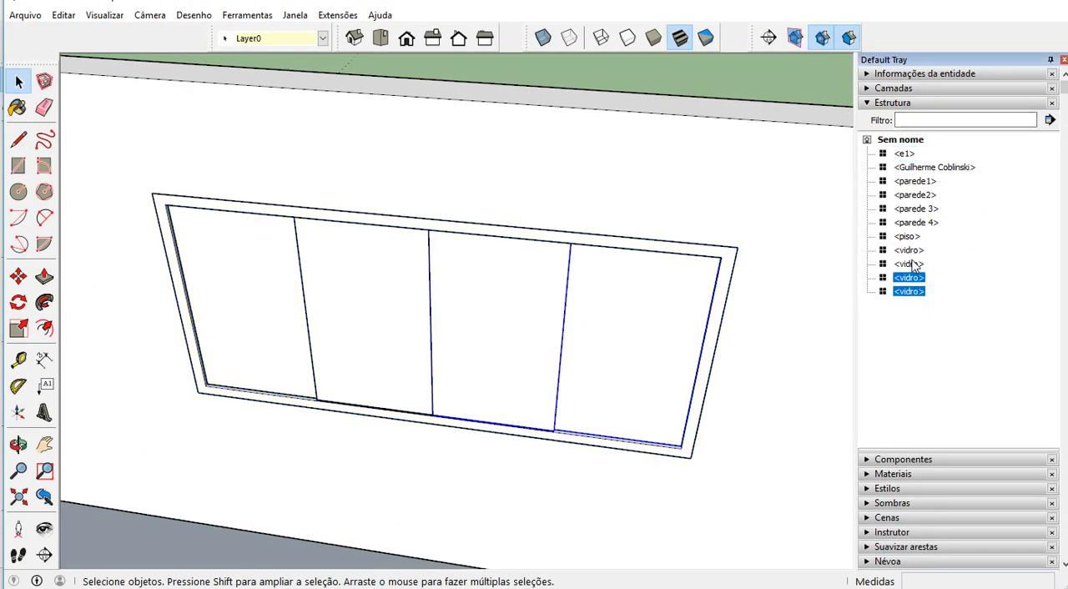
{"action": "left_click", "coordinate": [917, 250], "text": "shift"}
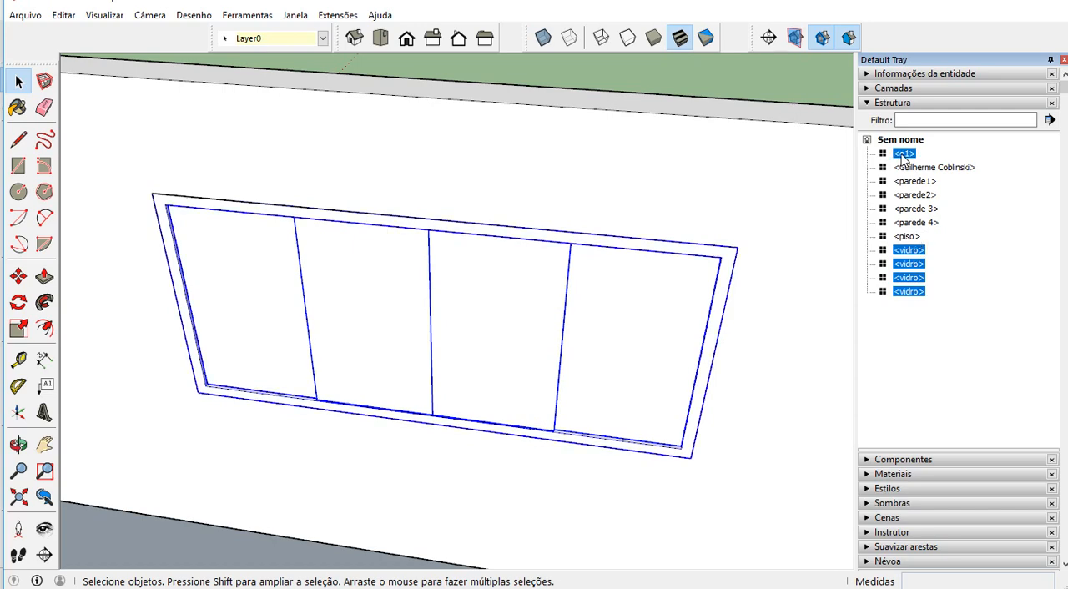
Group the selected frame and panes into a component named "janela 2,4 x 1,10"
{"action": "right_click", "coordinate": [908, 252]}
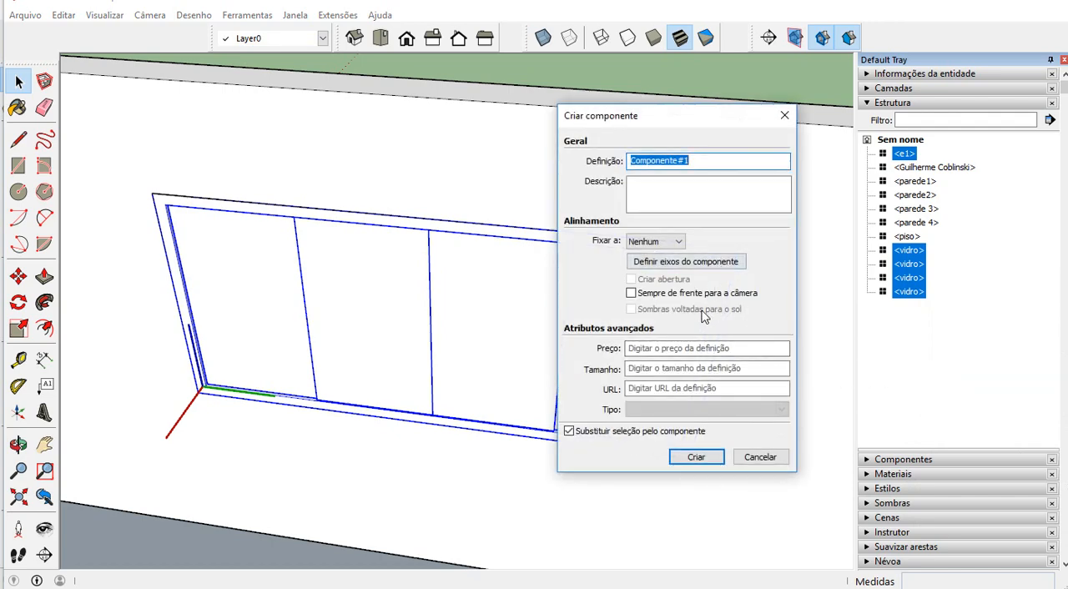
{"action": "type", "text": "janela"}
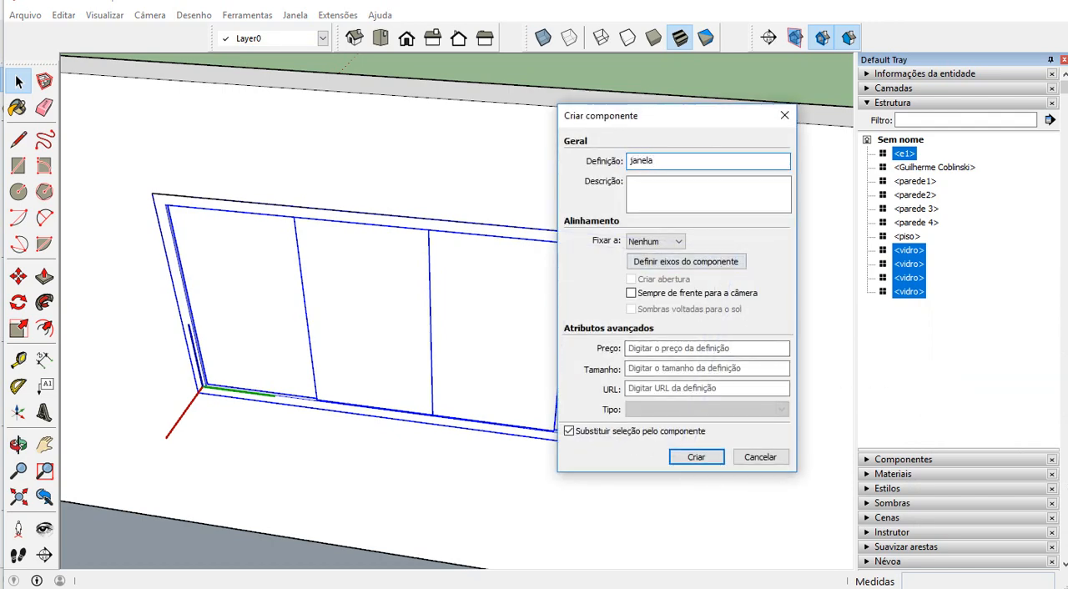
{"action": "type", "text": " 2,4 x 1,10"}
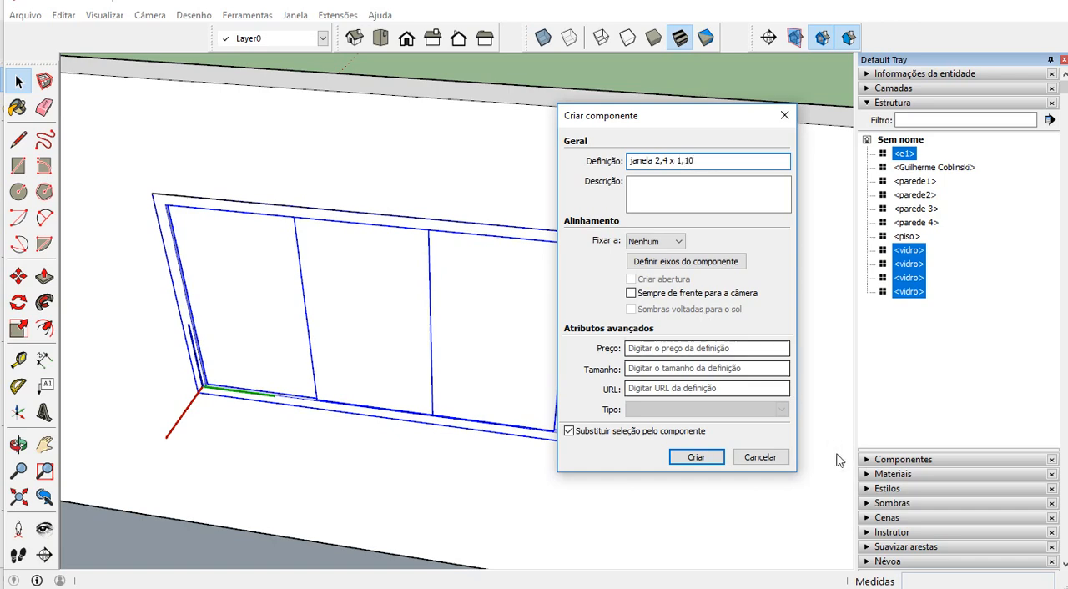
{"action": "left_click", "coordinate": [696, 457]}
Save the window component to the Components folder as the SketchUp model "janela 2_4 x 1_10"
{"action": "scroll", "coordinate": [578, 382], "scroll_direction": "down", "scroll_amount": 3}
{"action": "middle_click_drag", "start_coordinate": [575, 375], "coordinate": [488, 364]}
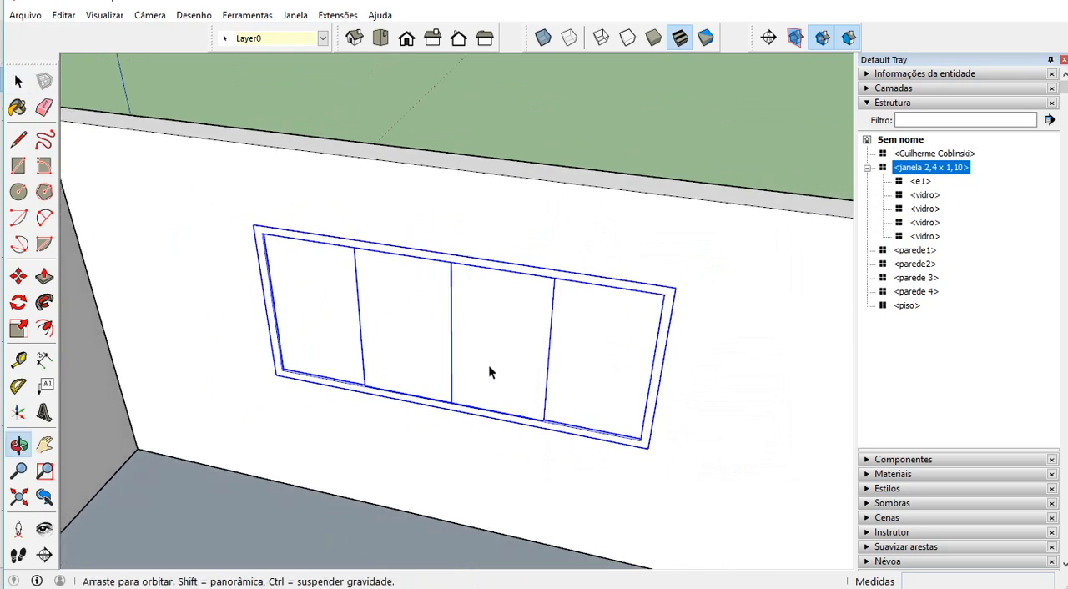
{"action": "left_click", "coordinate": [438, 313]}
{"action": "left_click", "coordinate": [424, 312]}
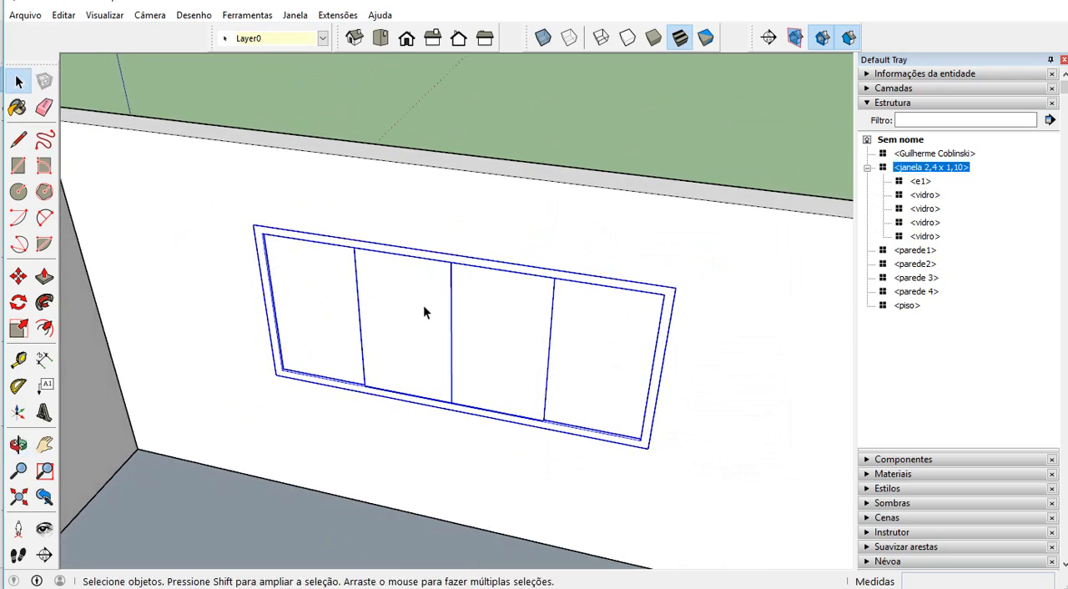
{"action": "right_click", "coordinate": [424, 308]}
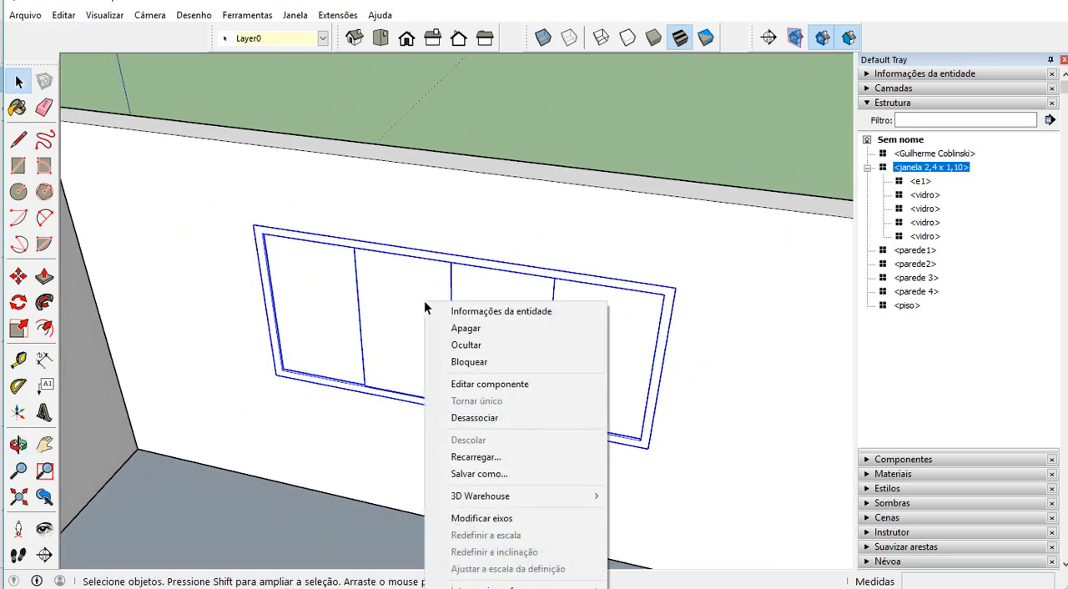
{"action": "left_click", "coordinate": [526, 474]}
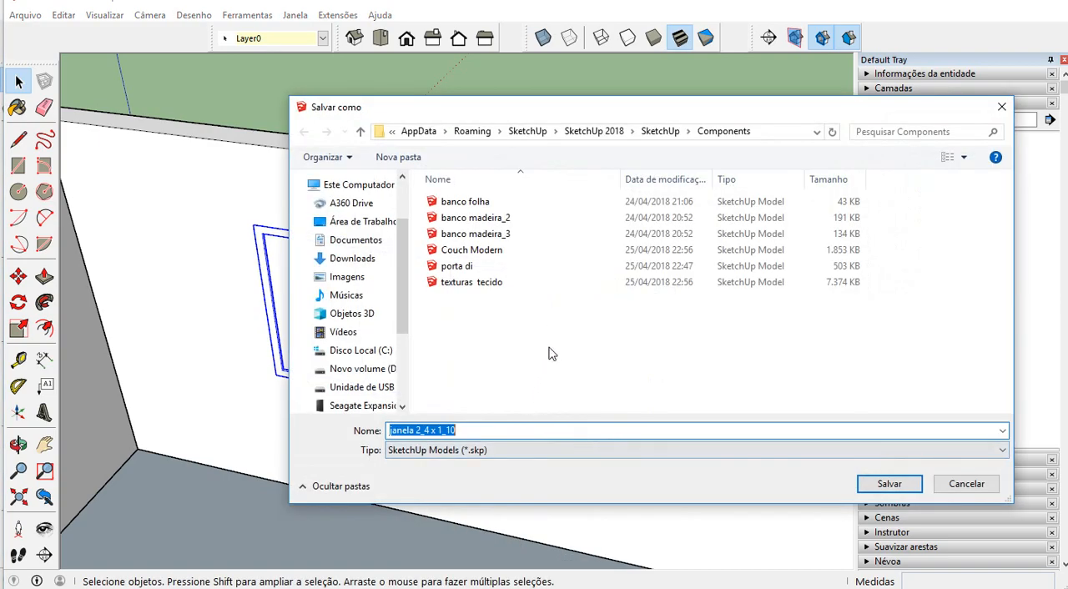
{"action": "left_click", "coordinate": [889, 483]}
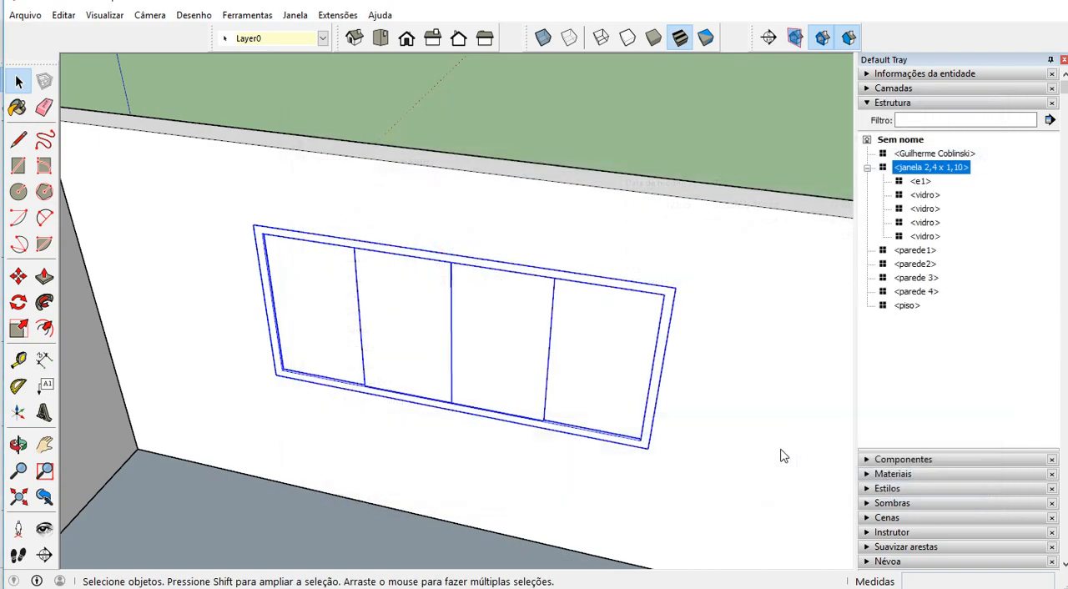
Move the window component 0,100 m deeper into the wall opening, starting from its lower outer frame corner, and deselect it
{"action": "scroll", "coordinate": [326, 321], "scroll_direction": "down", "scroll_amount": 4}
{"action": "middle_click_drag", "start_coordinate": [326, 321], "coordinate": [257, 325]}
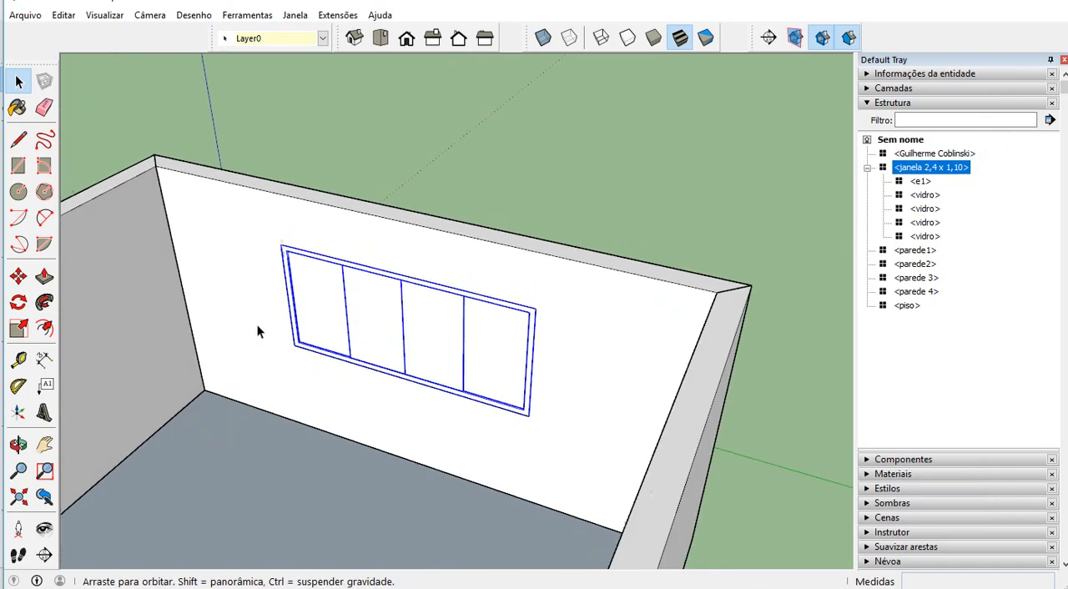
{"action": "scroll", "coordinate": [245, 329], "scroll_direction": "up", "scroll_amount": 6}
{"action": "scroll", "coordinate": [245, 329], "scroll_direction": "up", "scroll_amount": 2}
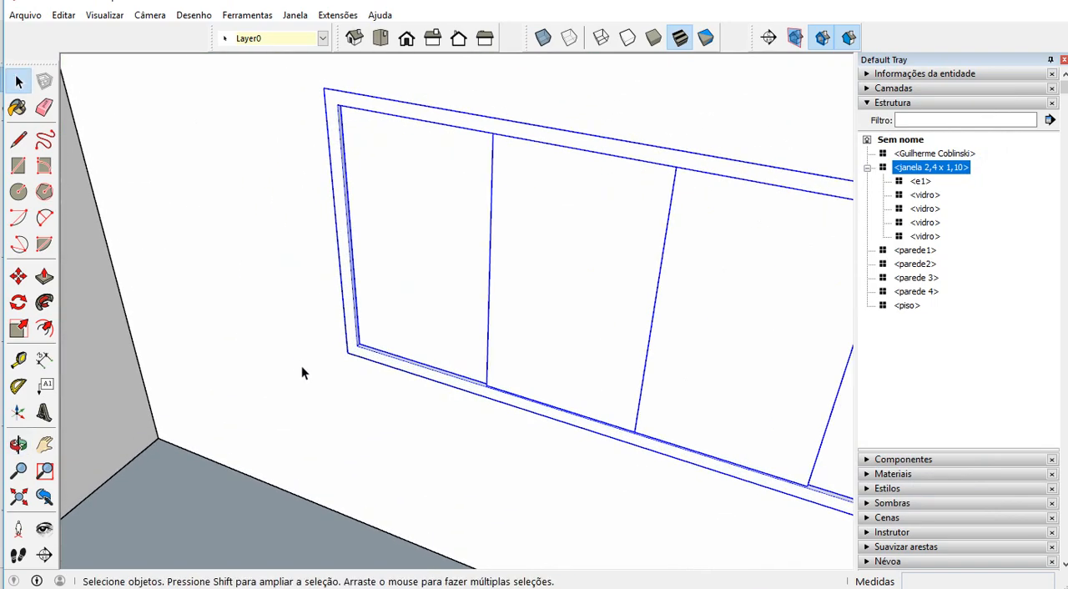
{"action": "left_click", "coordinate": [19, 276]}
{"action": "scroll", "coordinate": [375, 353], "scroll_direction": "up", "scroll_amount": 4}
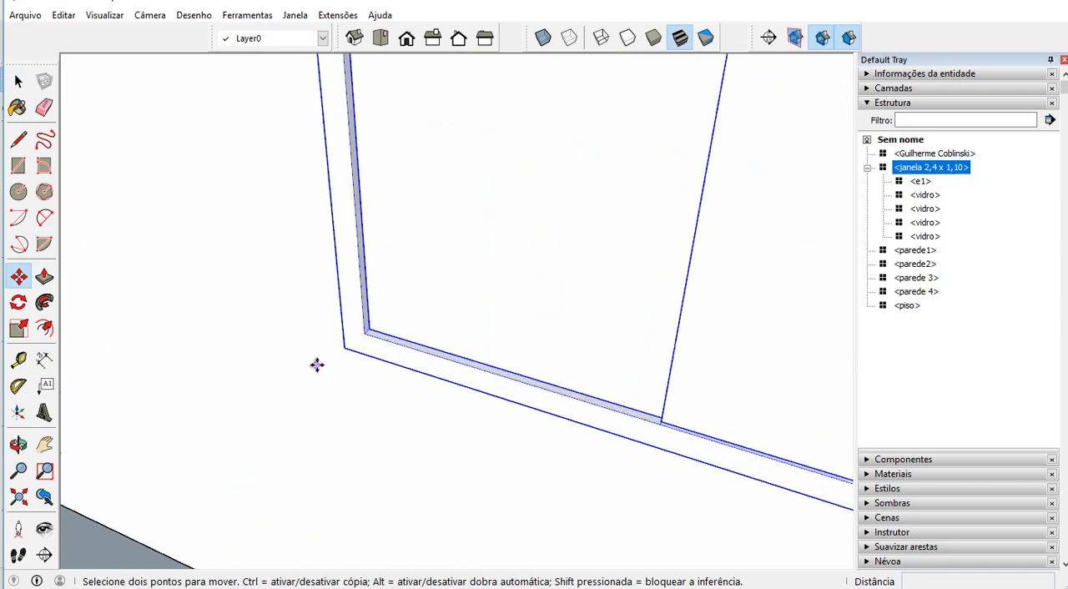
{"action": "left_click", "coordinate": [351, 343]}
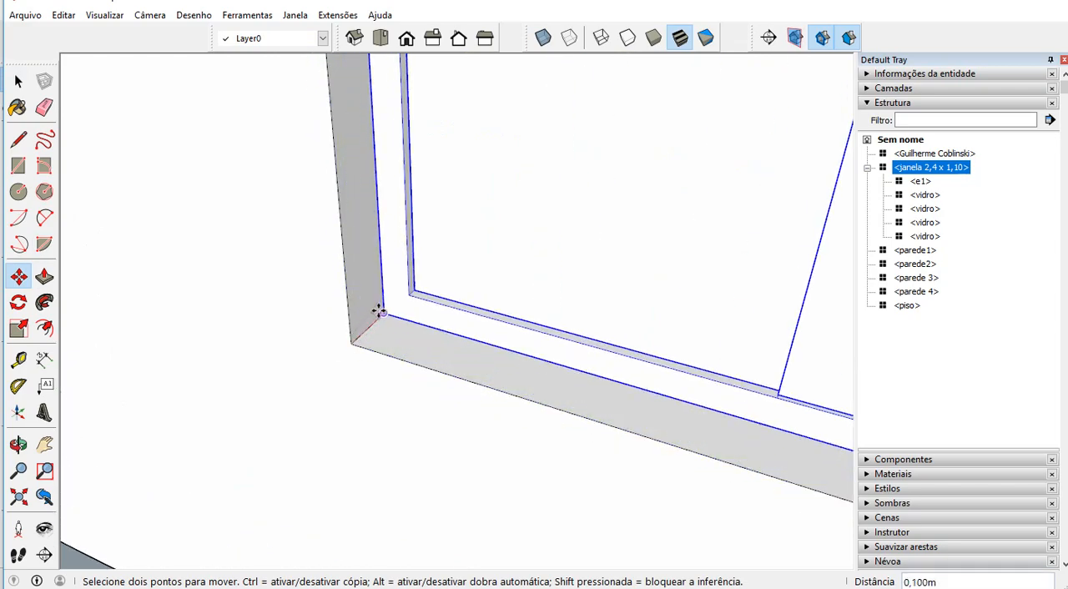
{"action": "scroll", "coordinate": [381, 306], "scroll_direction": "down", "scroll_amount": 6}
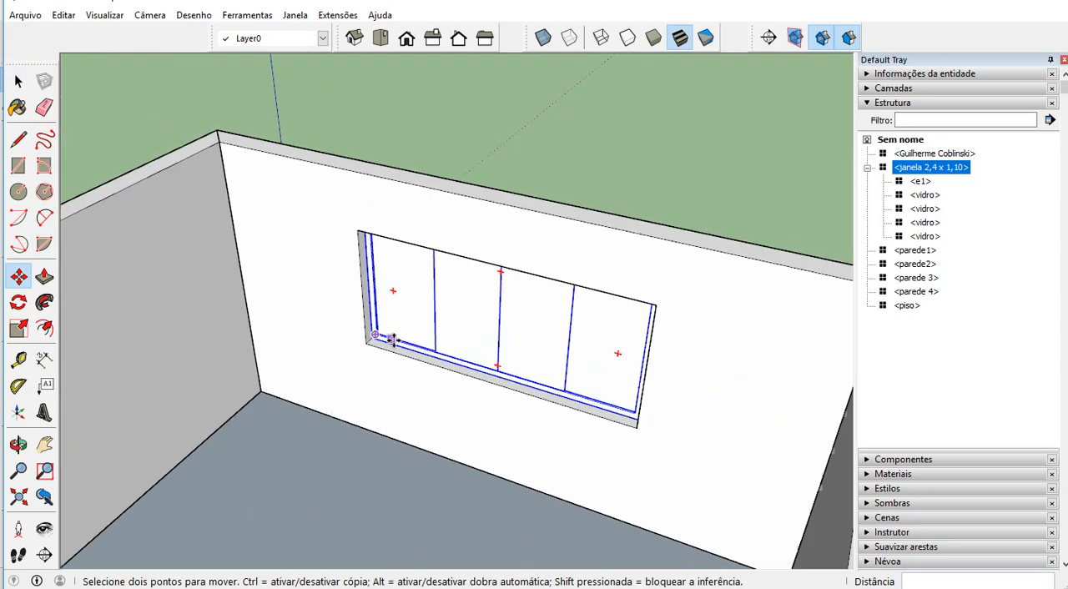
{"action": "scroll", "coordinate": [393, 338], "scroll_direction": "down", "scroll_amount": 5}
{"action": "middle_click_drag", "start_coordinate": [382, 374], "coordinate": [345, 401]}
{"action": "key", "text": "space"}
{"action": "left_click", "coordinate": [323, 190]}
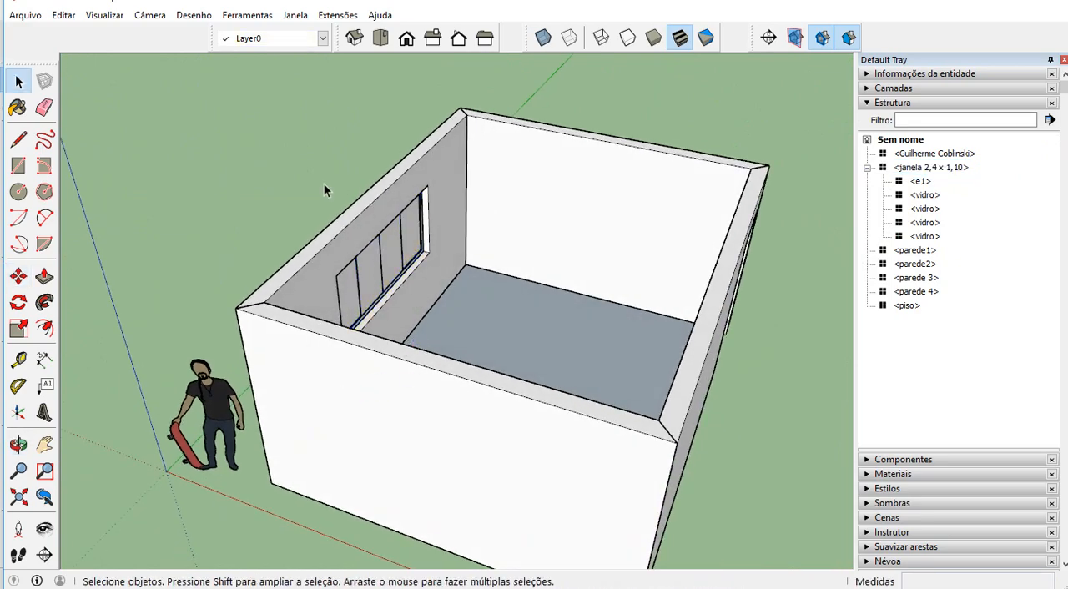
{"action": "scroll", "coordinate": [324, 183], "scroll_direction": "down", "scroll_amount": 2}
{"action": "middle_click_drag", "start_coordinate": [457, 290], "coordinate": [342, 291]}
{"action": "scroll", "coordinate": [753, 379], "scroll_direction": "up", "scroll_amount": 3}
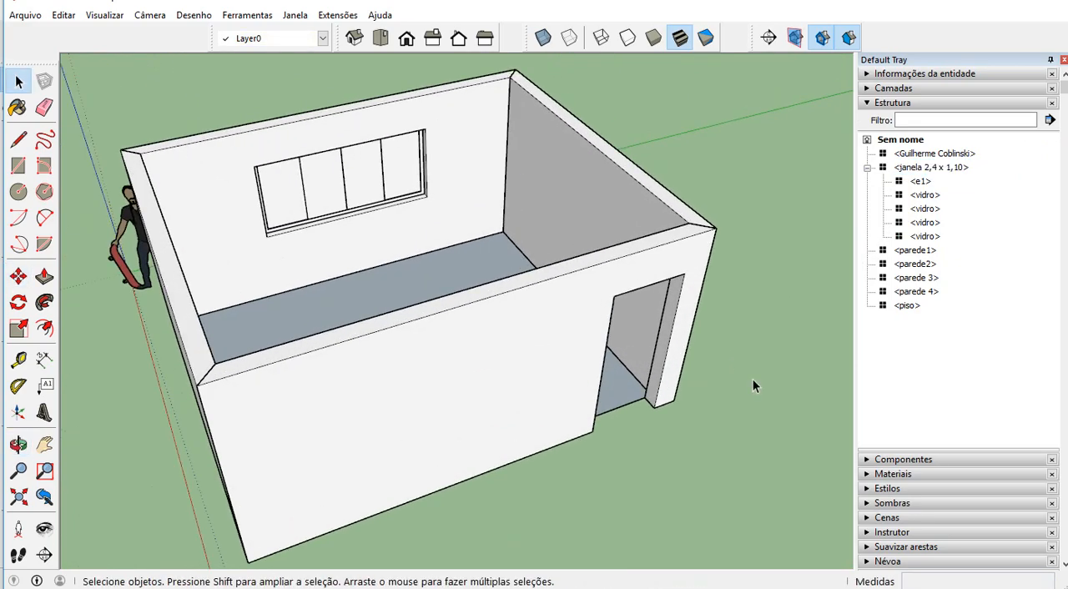
{"action": "scroll", "coordinate": [672, 361], "scroll_direction": "up", "scroll_amount": 5}
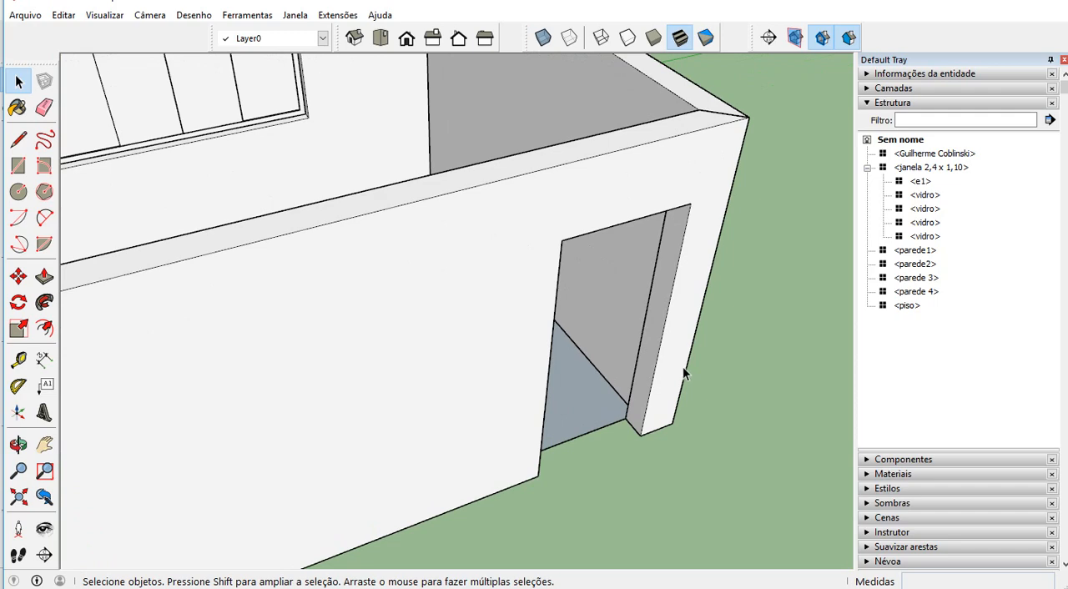
{"action": "left_click", "coordinate": [26, 15]}
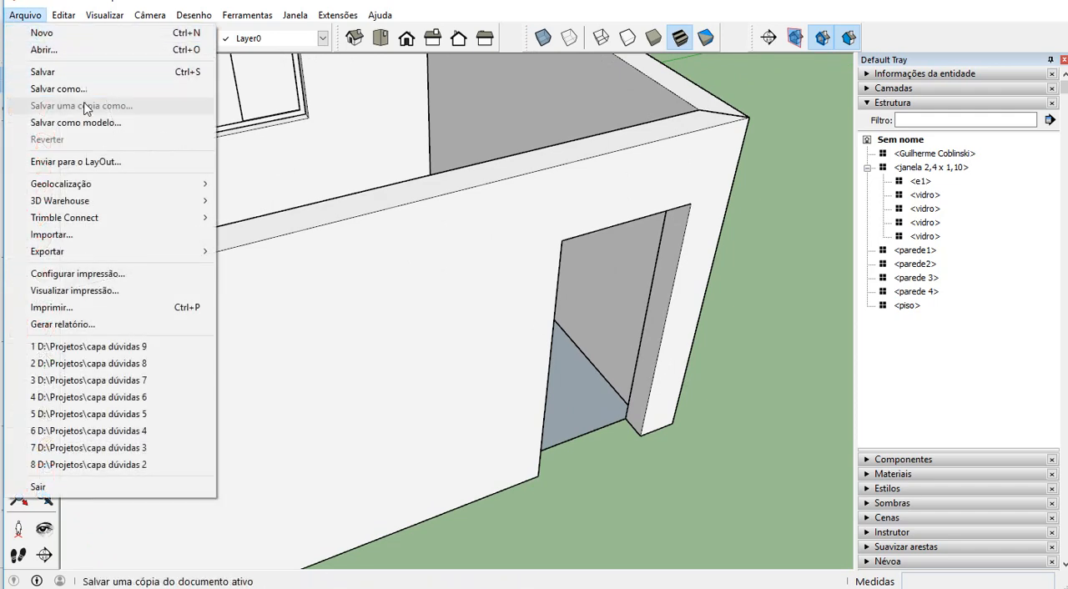
{"action": "left_click", "coordinate": [111, 236]}
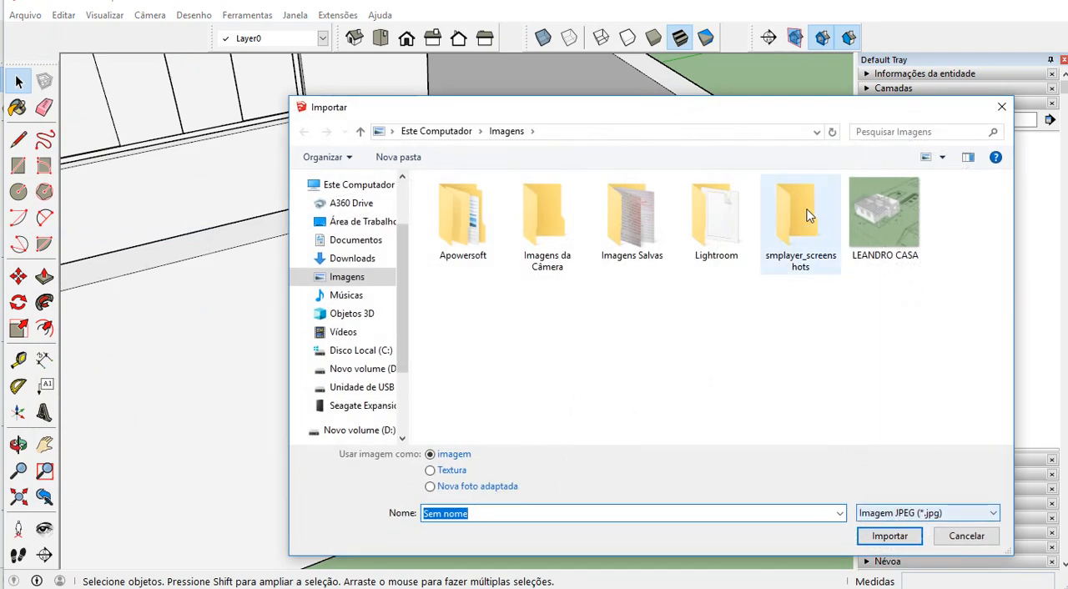
{"action": "left_click_drag", "start_coordinate": [768, 112], "coordinate": [651, 64]}
{"action": "left_click", "coordinate": [825, 465]}
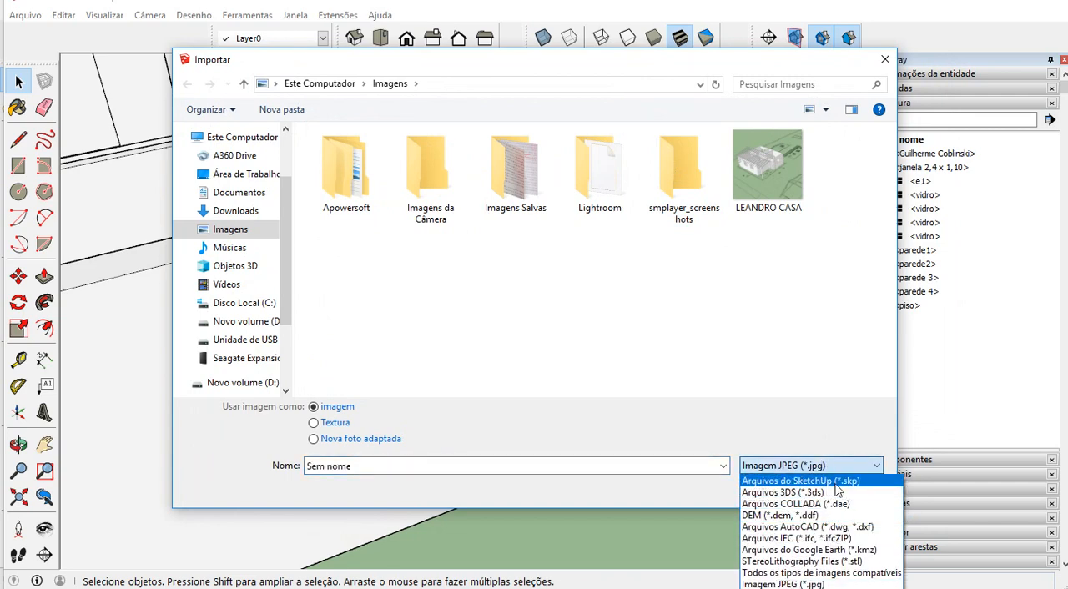
{"action": "left_click", "coordinate": [838, 482]}
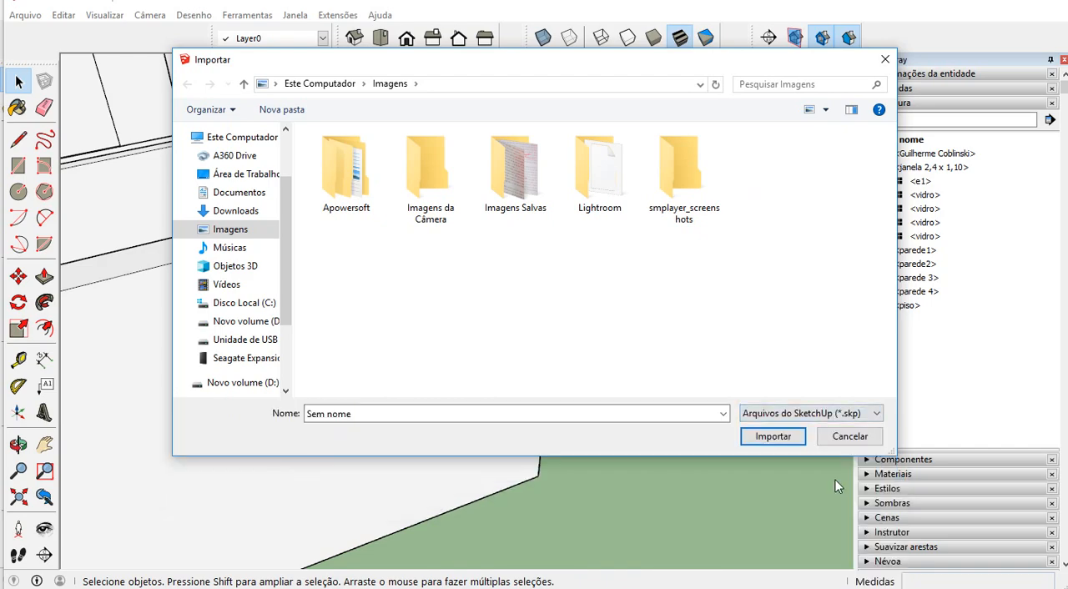
{"action": "left_click", "coordinate": [845, 438]}
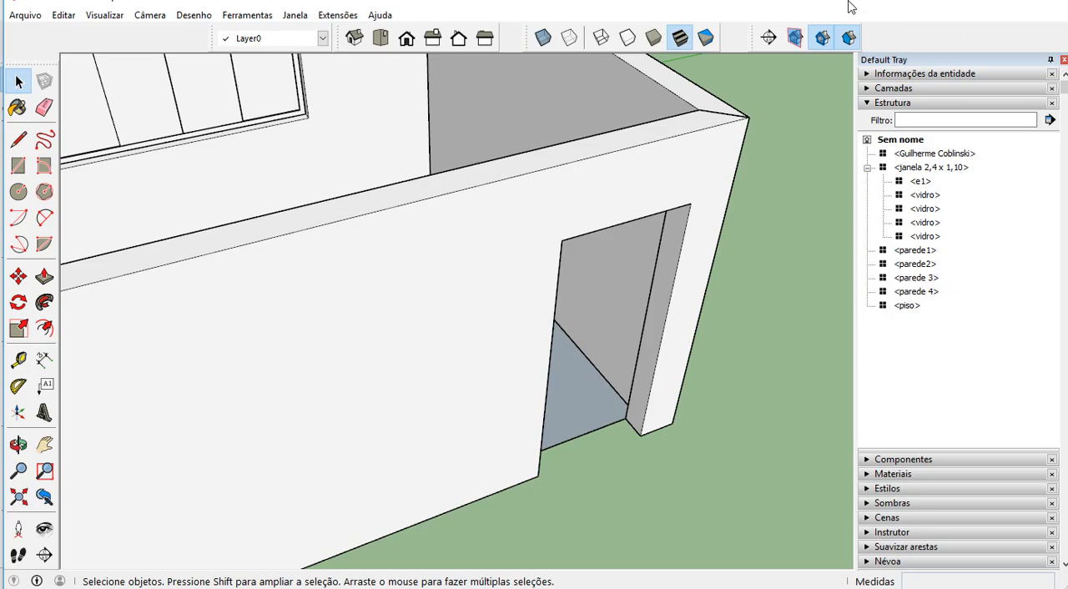
Switch to the SketchUp model holding the reference objects and copy its door
{"action": "mouse_move", "coordinate": [848, 6]}
{"action": "left_mouse_down"}
{"action": "mouse_move", "coordinate": [868, 33]}
{"action": "mouse_move", "coordinate": [870, 191]}
{"action": "mouse_move", "coordinate": [949, 381]}
{"action": "mouse_move", "coordinate": [960, 485]}
{"action": "mouse_move", "coordinate": [930, 460]}
{"action": "mouse_move", "coordinate": [933, 436]}
{"action": "left_mouse_up"}
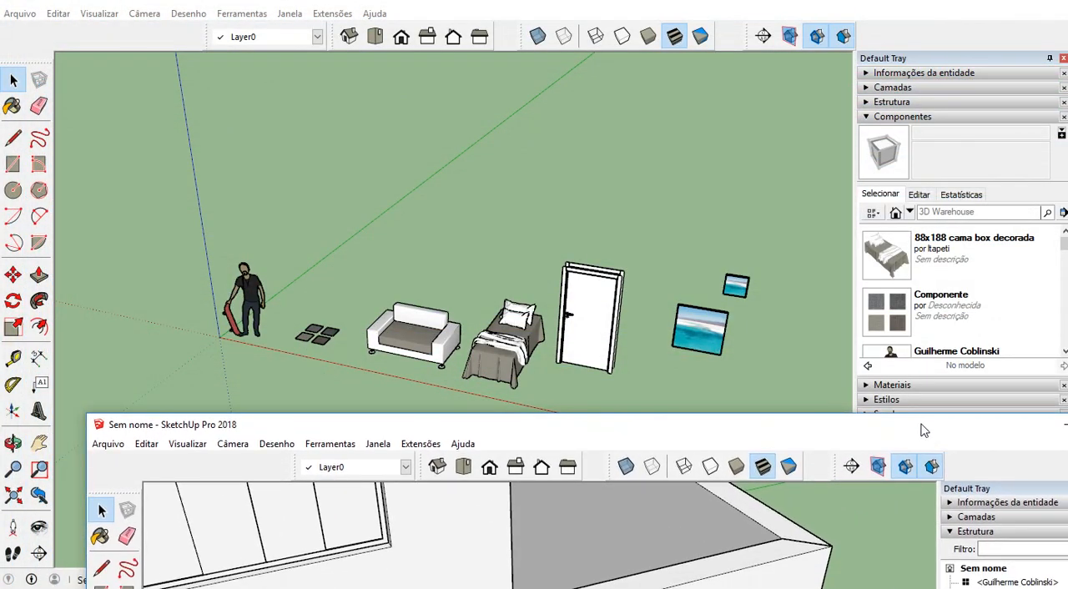
{"action": "left_click", "coordinate": [605, 305]}
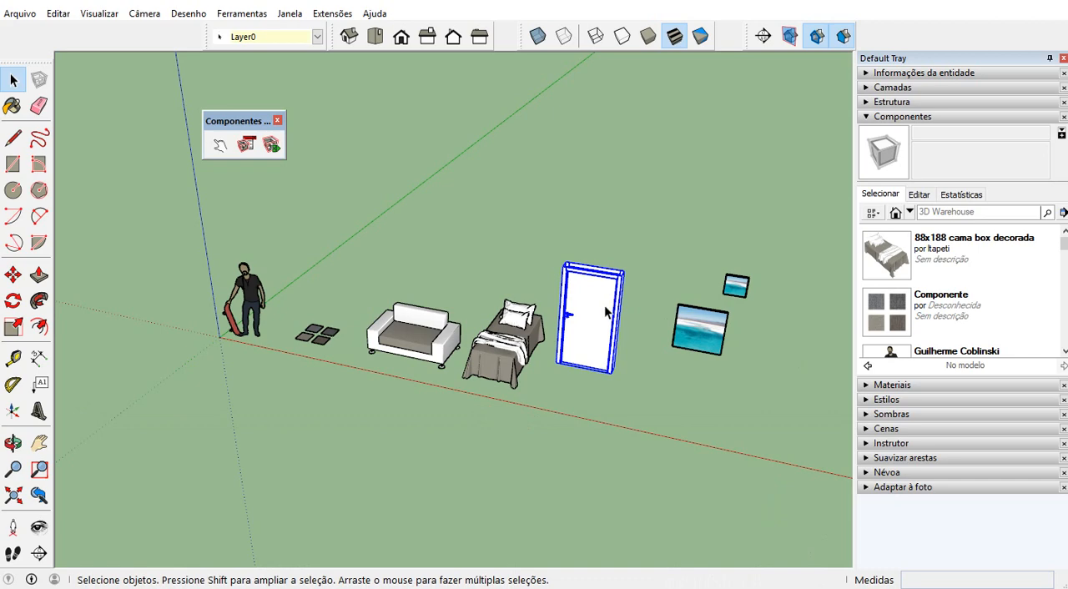
{"action": "scroll", "coordinate": [605, 305], "scroll_direction": "up", "scroll_amount": 3}
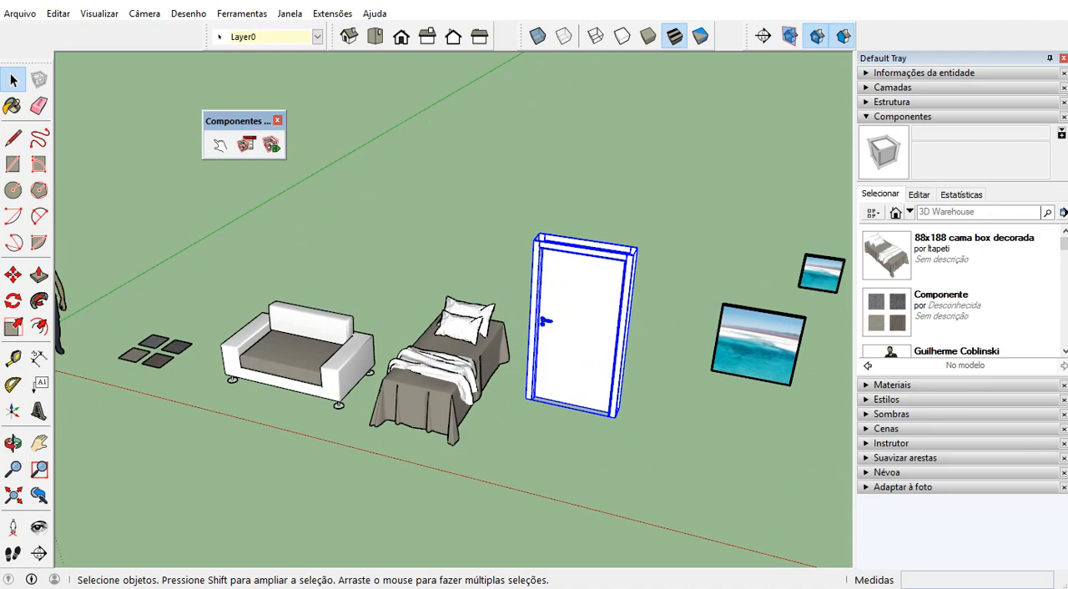
{"action": "left_click", "coordinate": [1067, 459]}
Paste the copied door into the room model, placing it outside beside the doorway, then collapse the model outline and deselect the door
{"action": "mouse_move", "coordinate": [935, 437]}
{"action": "left_mouse_down"}
{"action": "mouse_move", "coordinate": [868, 375]}
{"action": "mouse_move", "coordinate": [832, 128]}
{"action": "mouse_move", "coordinate": [768, 17]}
{"action": "left_mouse_up"}
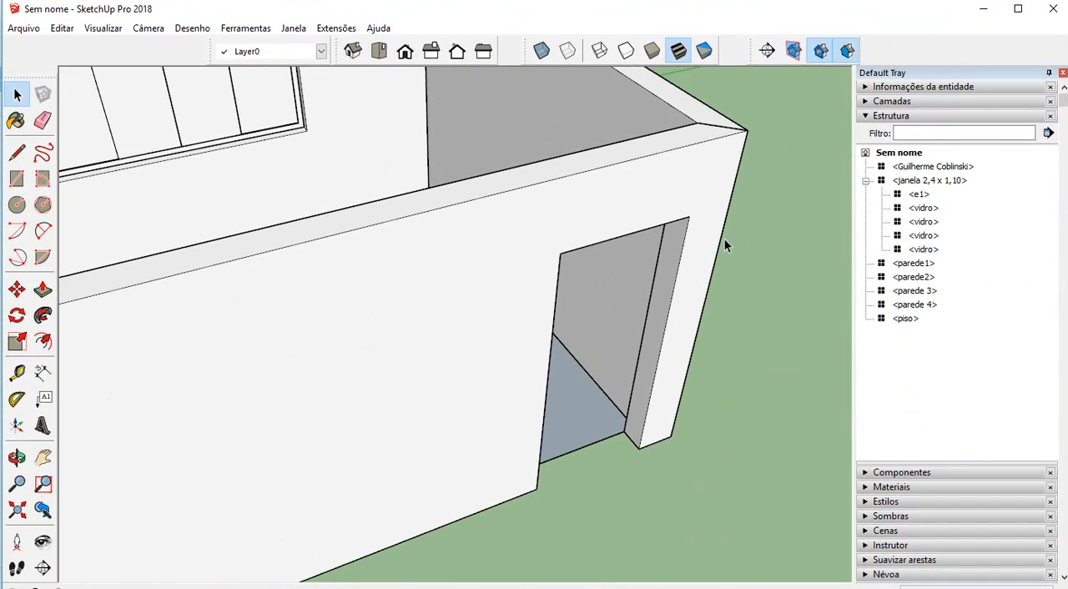
{"action": "key", "text": "ctrl+v"}
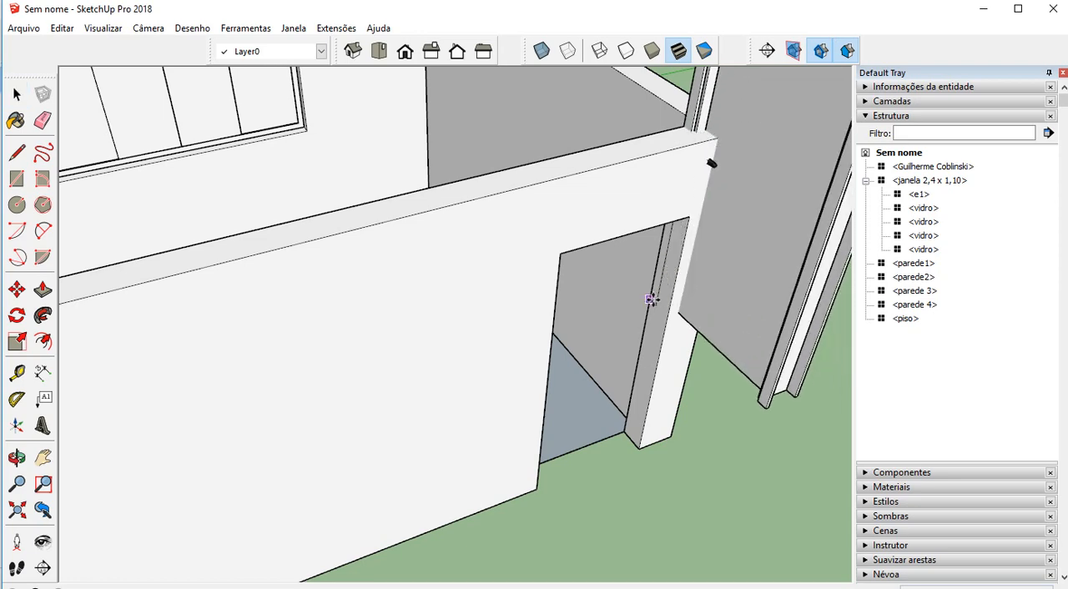
{"action": "scroll", "coordinate": [595, 325], "scroll_direction": "down", "scroll_amount": 4}
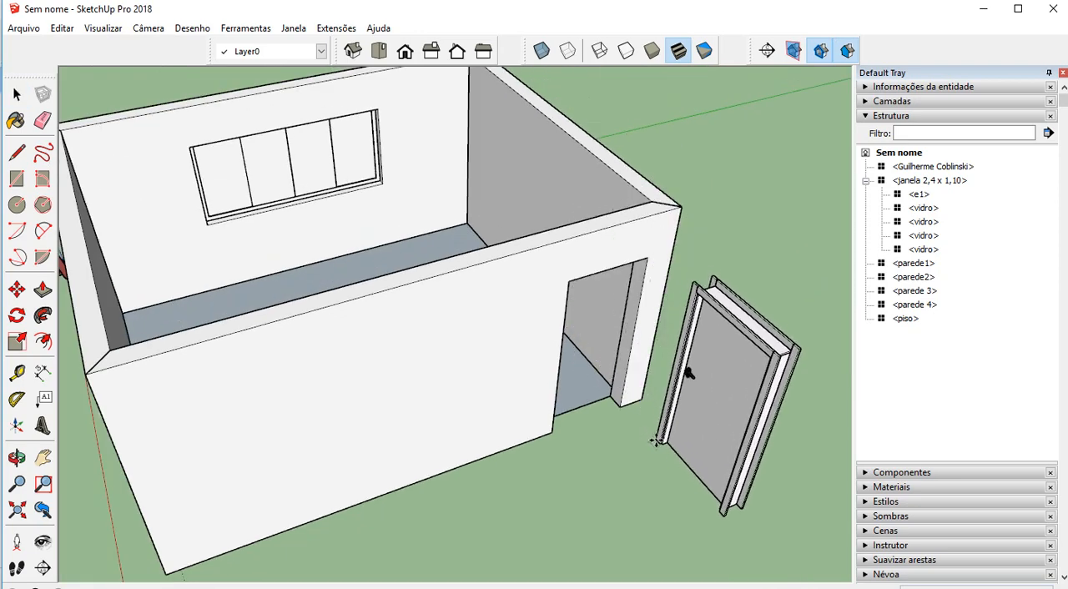
{"action": "left_click", "coordinate": [659, 442]}
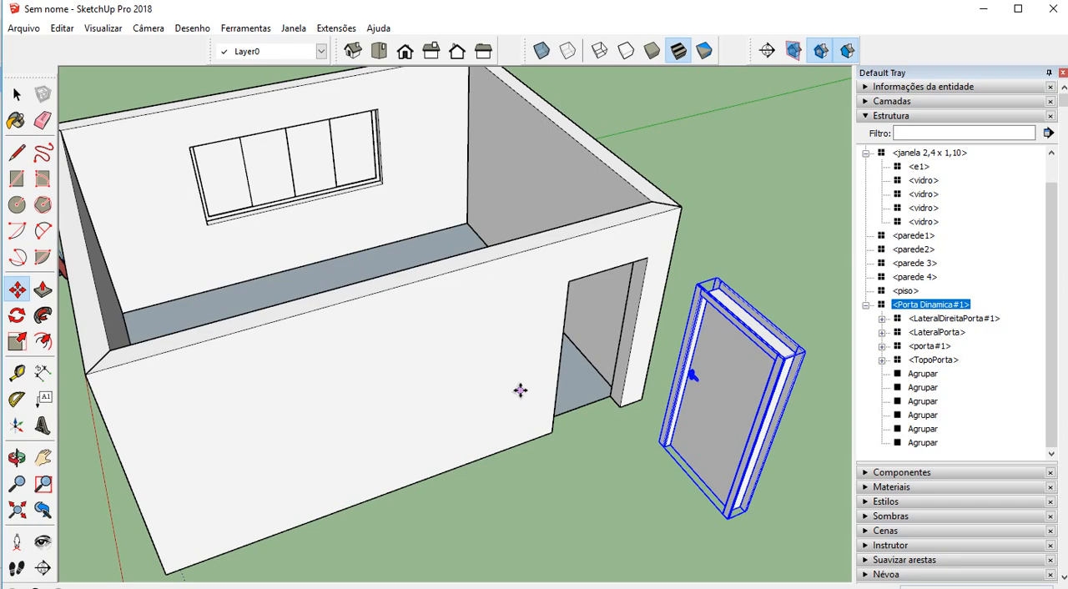
{"action": "key", "text": "space"}
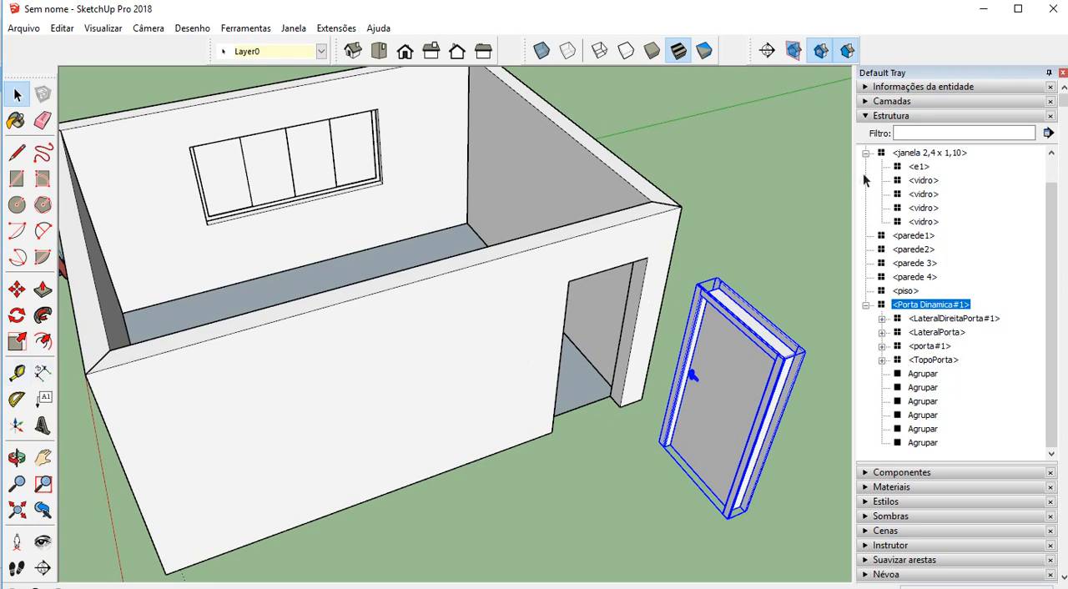
{"action": "left_click", "coordinate": [868, 117]}
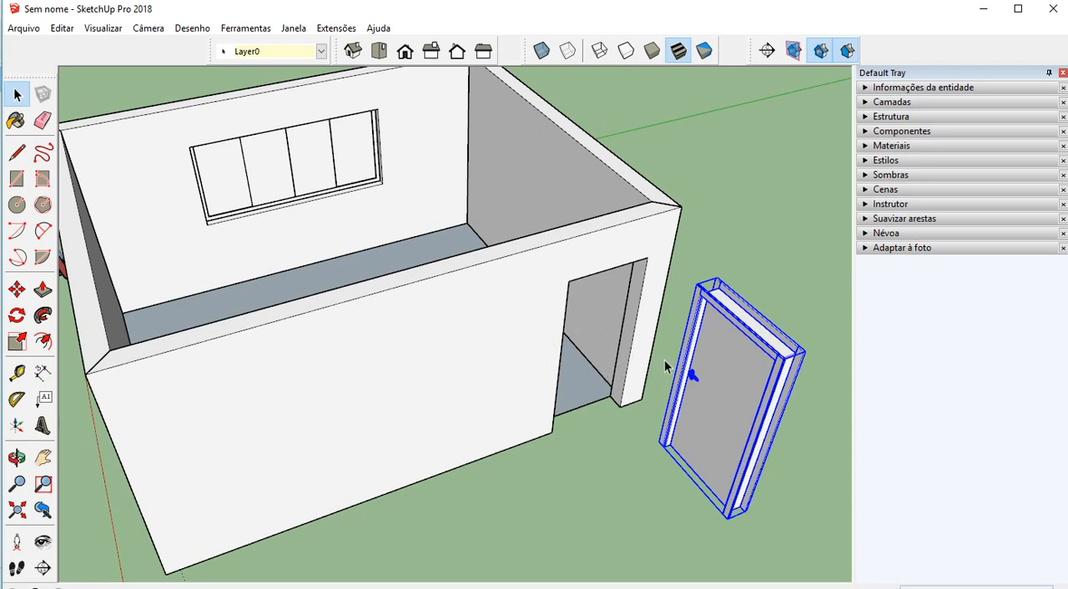
{"action": "right_click", "coordinate": [723, 304]}
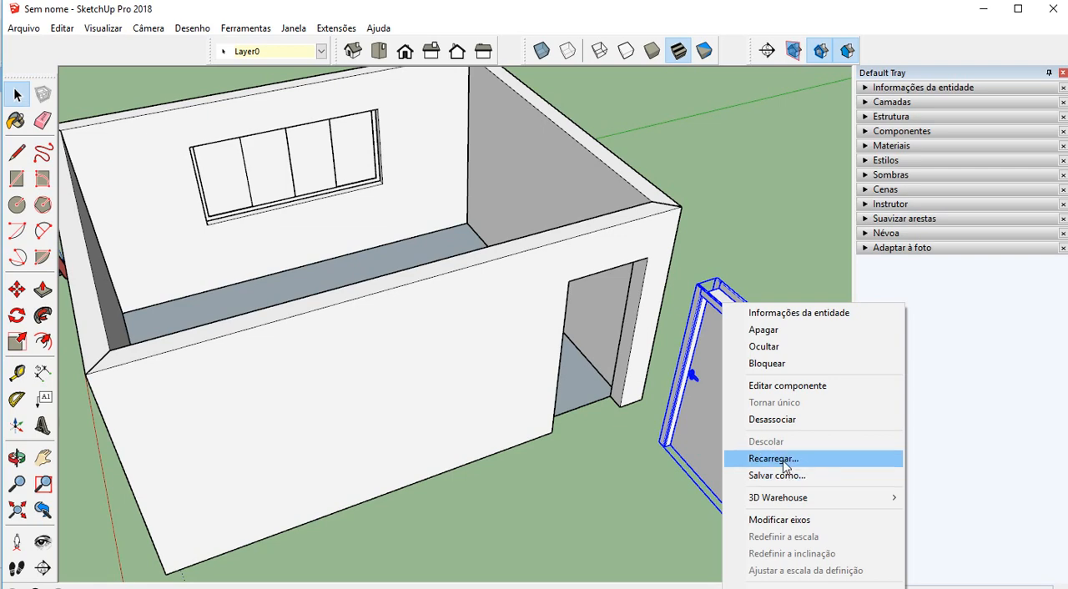
{"action": "left_click", "coordinate": [766, 277]}
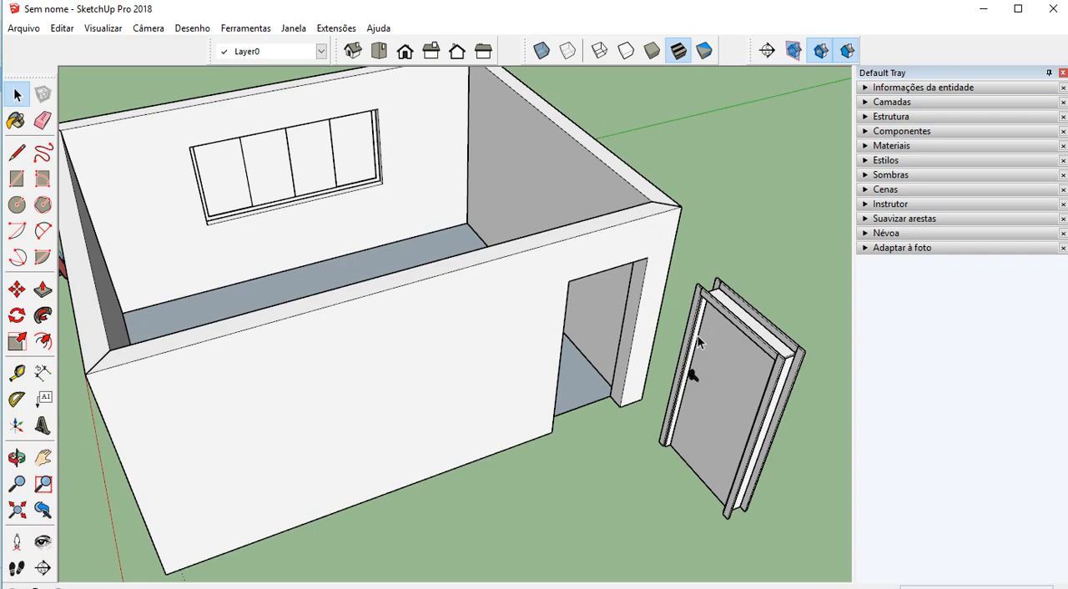
Draw a placeholder rectangle on the floor in the far corner beside the window wall
{"action": "scroll", "coordinate": [626, 372], "scroll_direction": "down", "scroll_amount": 2}
{"action": "mouse_move", "coordinate": [612, 334]}
{"action": "middle_mouse_down"}
{"action": "mouse_move", "coordinate": [656, 432]}
{"action": "mouse_move", "coordinate": [627, 370]}
{"action": "mouse_move", "coordinate": [489, 181]}
{"action": "mouse_move", "coordinate": [593, 292]}
{"action": "mouse_move", "coordinate": [684, 288]}
{"action": "mouse_move", "coordinate": [298, 222]}
{"action": "mouse_move", "coordinate": [335, 231]}
{"action": "middle_mouse_up"}
{"action": "scroll", "coordinate": [338, 242], "scroll_direction": "up", "scroll_amount": 3}
{"action": "scroll", "coordinate": [347, 247], "scroll_direction": "up", "scroll_amount": 2}
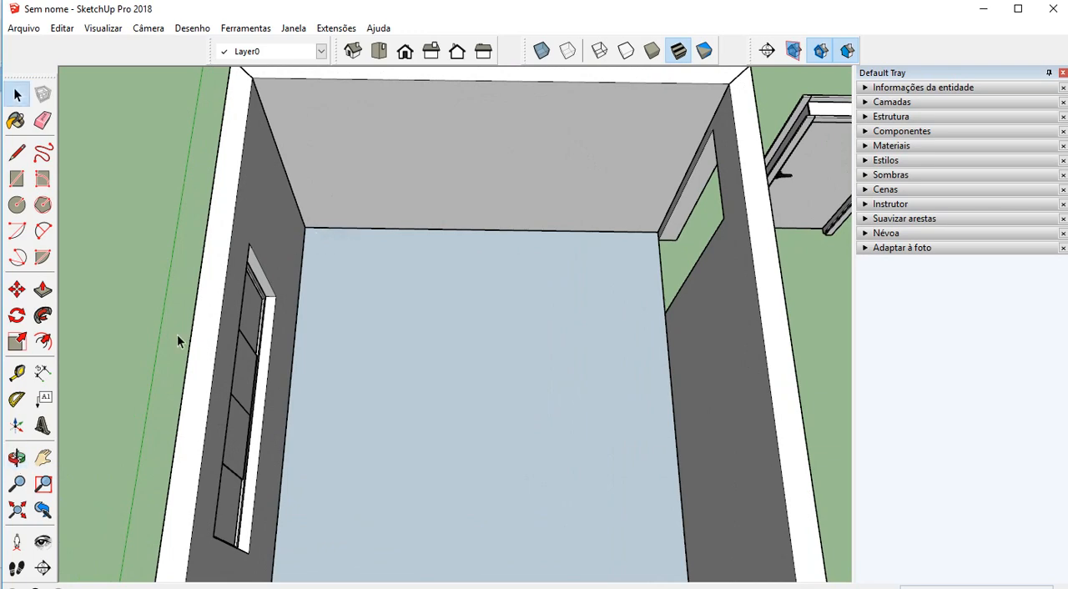
{"action": "left_click", "coordinate": [17, 179]}
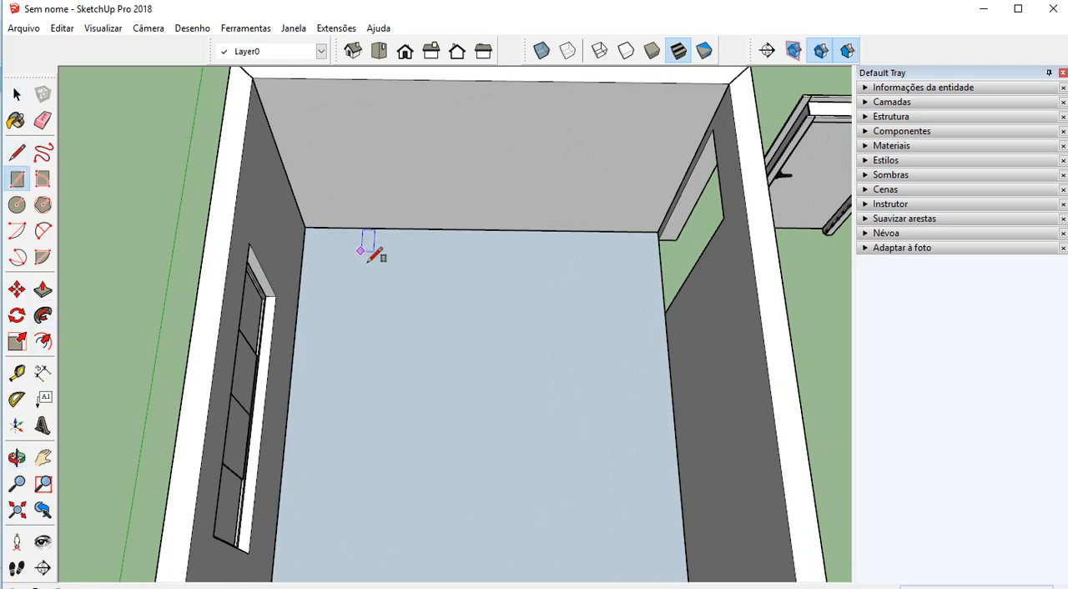
{"action": "left_click", "coordinate": [327, 239]}
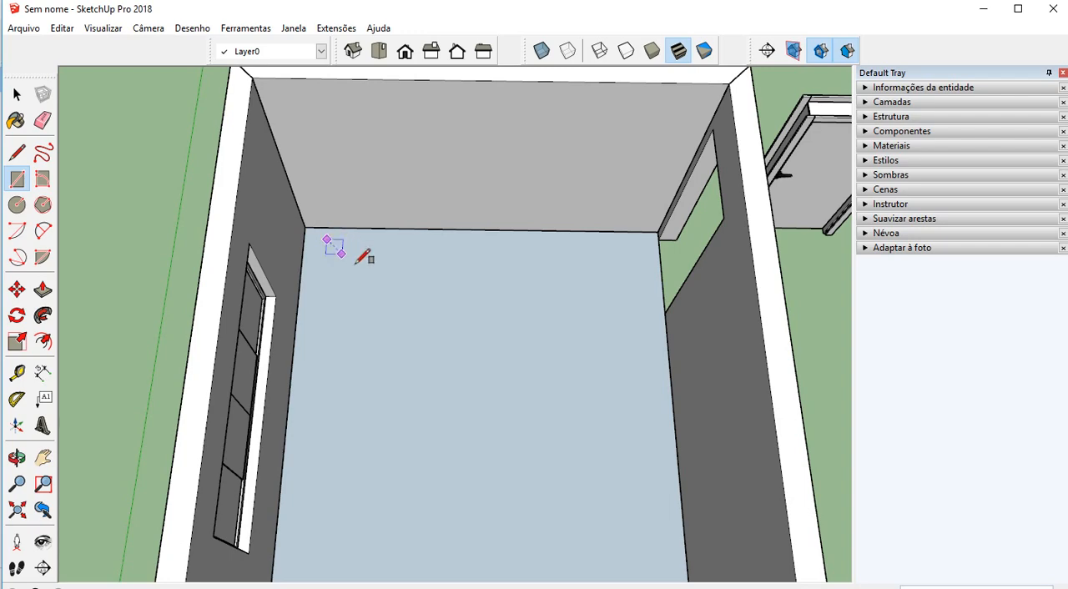
{"action": "left_click", "coordinate": [481, 315]}
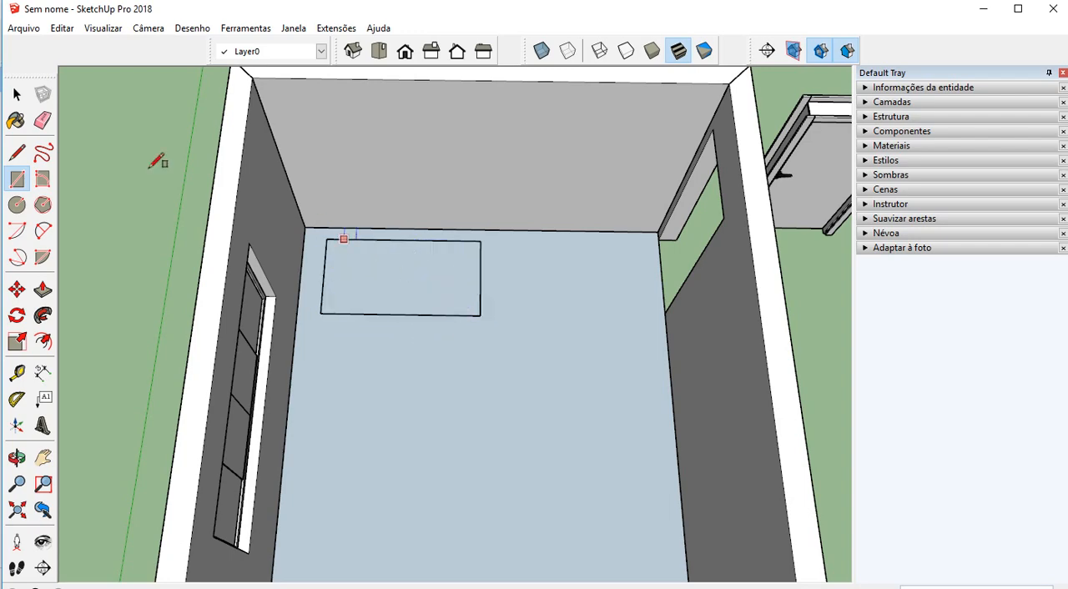
Select the floor rectangle with its edges and make it a component, keeping the default name and settings
{"action": "left_click", "coordinate": [22, 97]}
{"action": "left_click", "coordinate": [405, 274]}
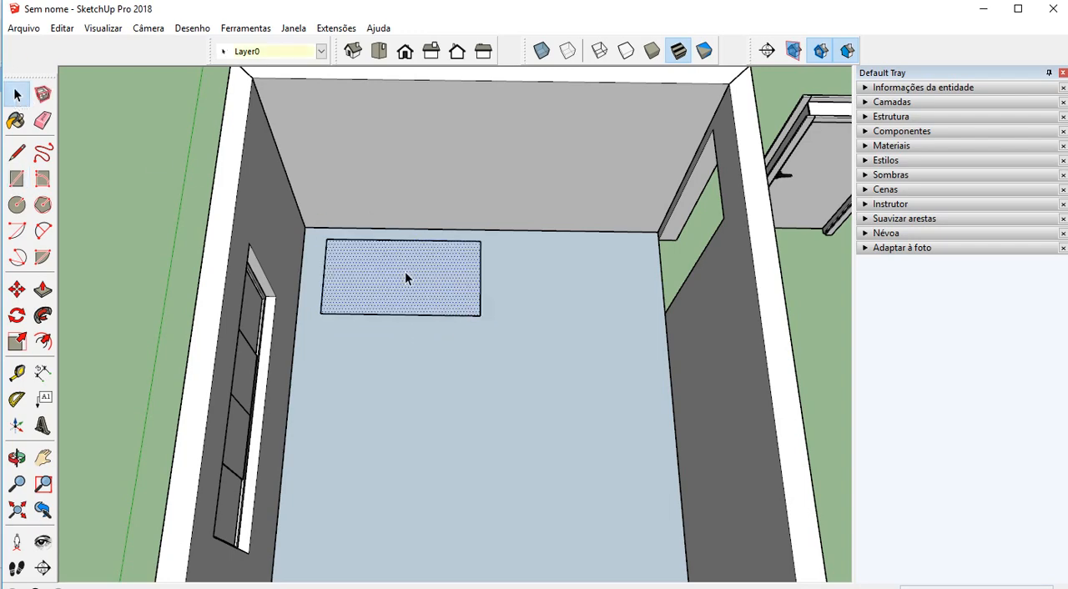
{"action": "mouse_move", "coordinate": [405, 273]}
{"action": "middle_mouse_down"}
{"action": "mouse_move", "coordinate": [396, 264]}
{"action": "mouse_move", "coordinate": [408, 256]}
{"action": "middle_mouse_up"}
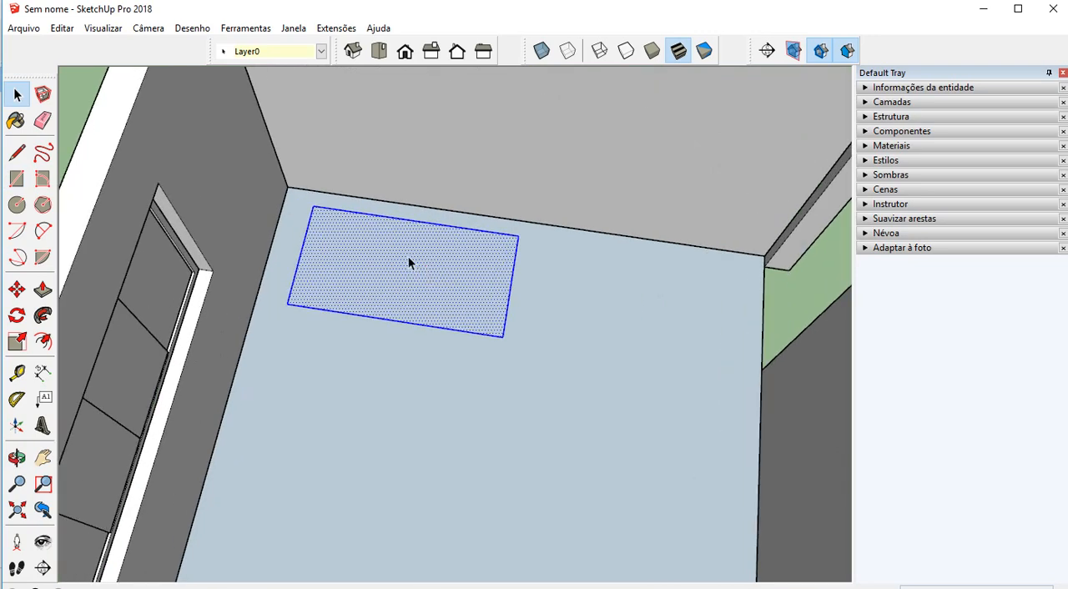
{"action": "right_click", "coordinate": [407, 257]}
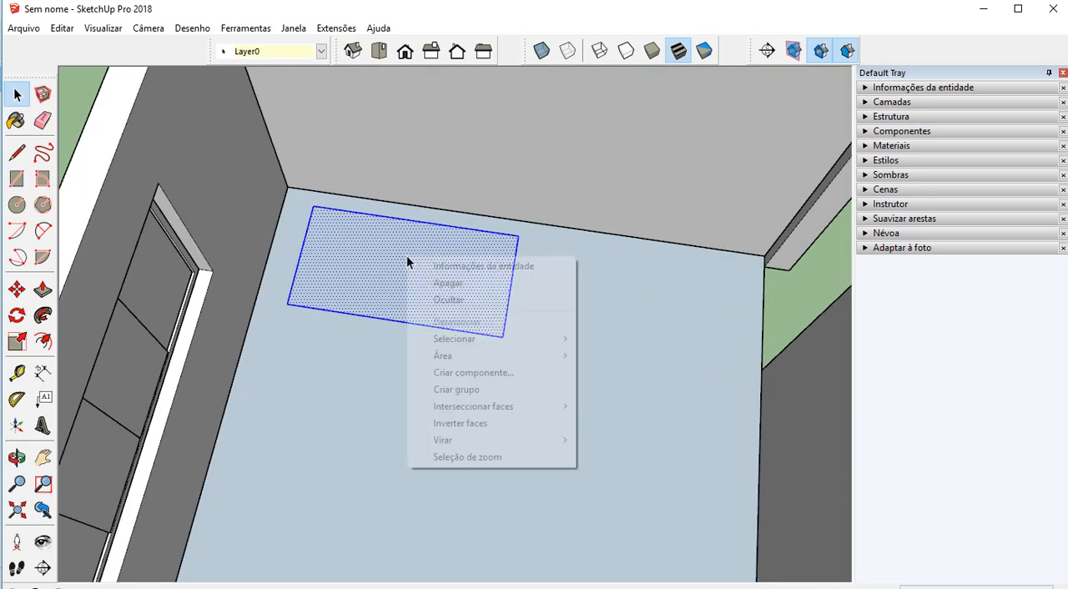
{"action": "left_click", "coordinate": [496, 381]}
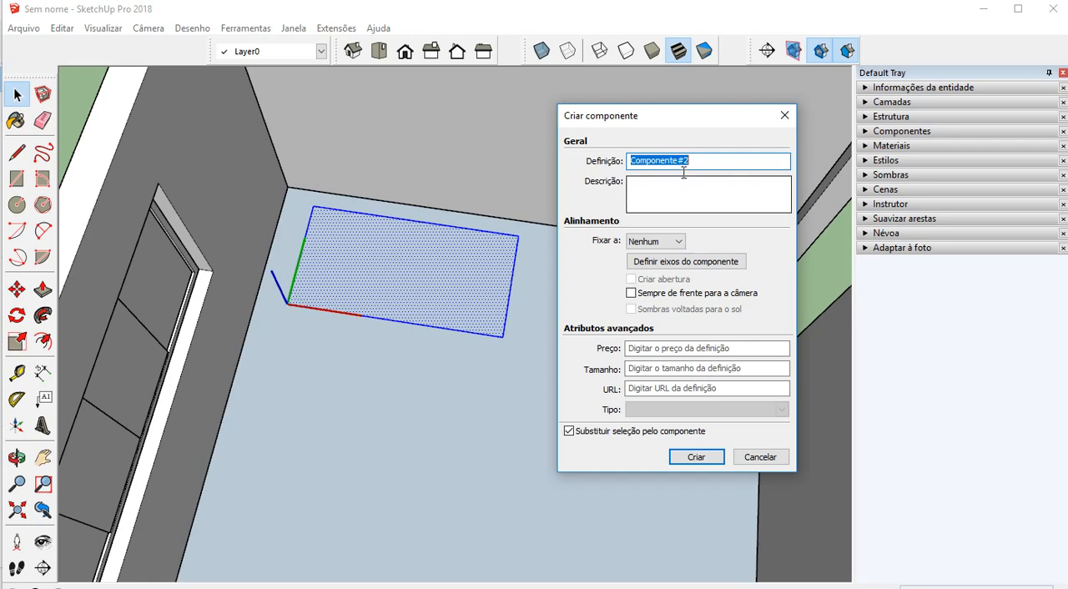
{"action": "left_click", "coordinate": [691, 455]}
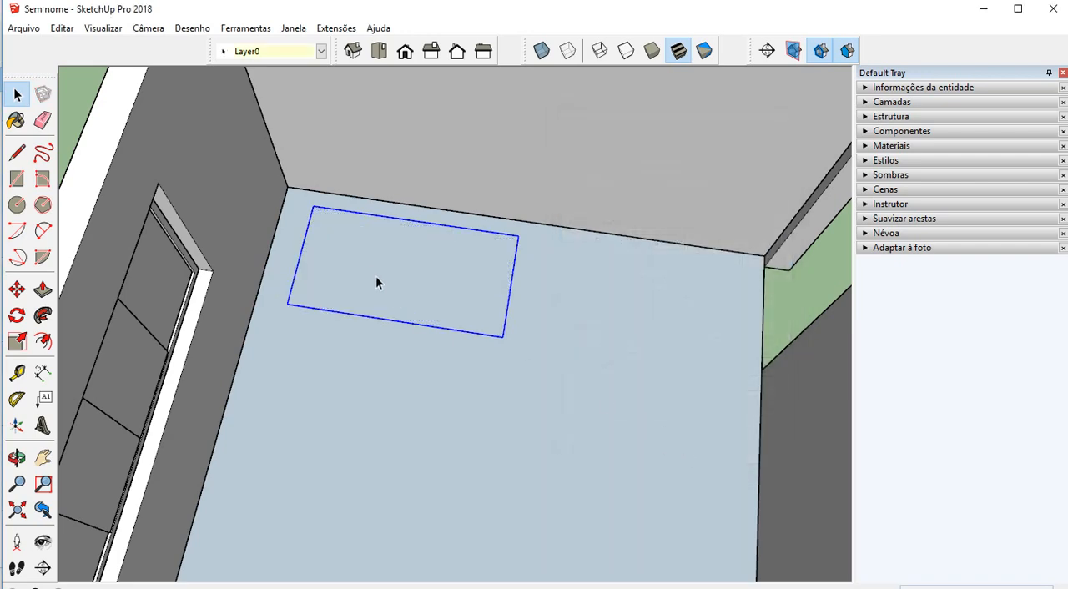
Reload the rectangle component from the SketchUp model "Couch Modern" in the Components folder
{"action": "right_click", "coordinate": [374, 277]}
{"action": "right_click", "coordinate": [338, 236]}
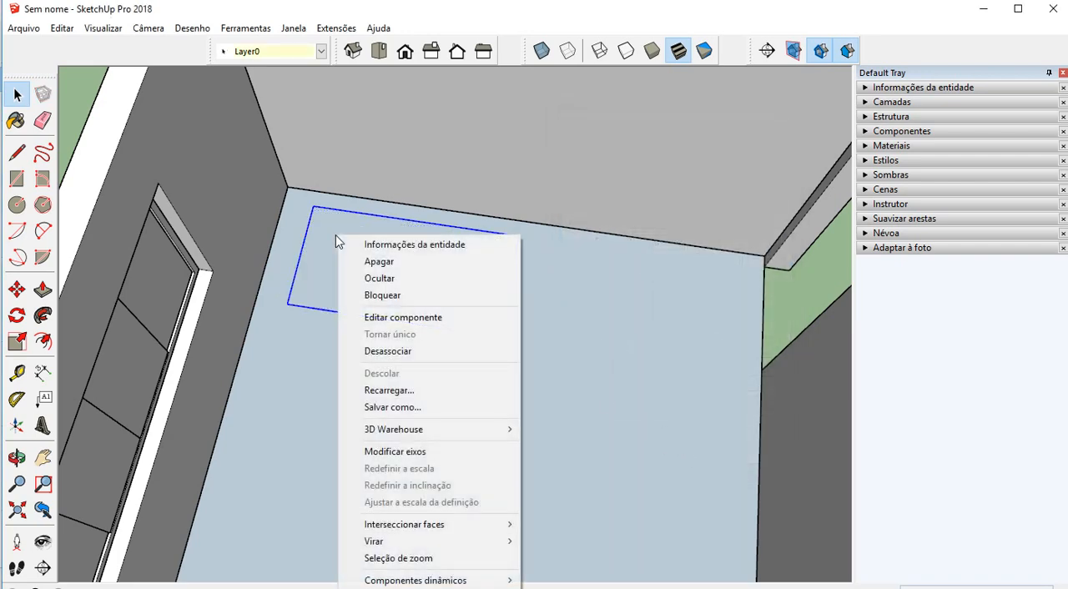
{"action": "left_click", "coordinate": [409, 391]}
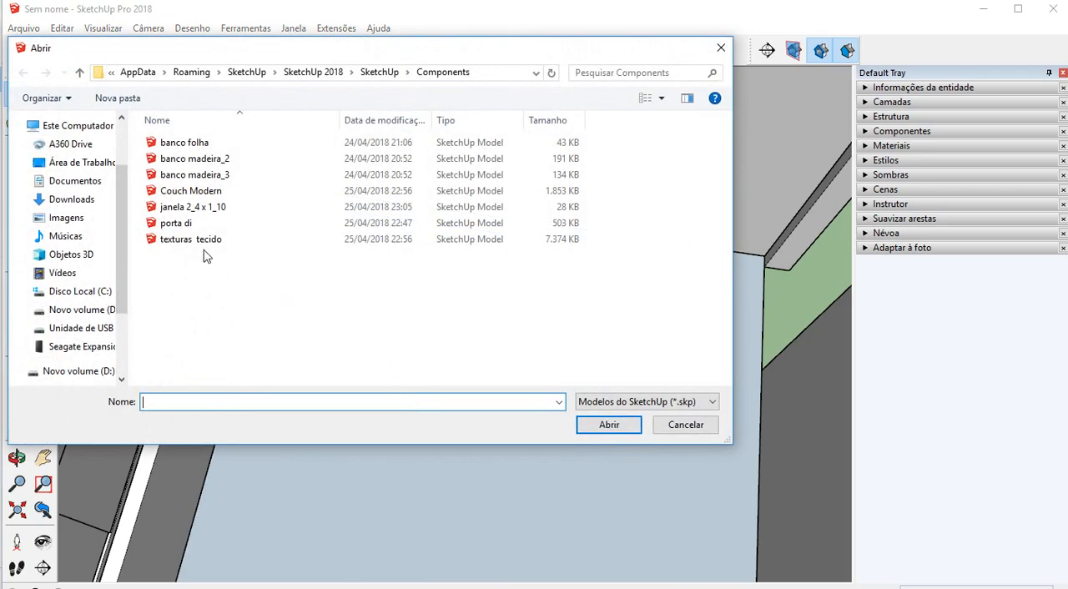
{"action": "left_click", "coordinate": [197, 197]}
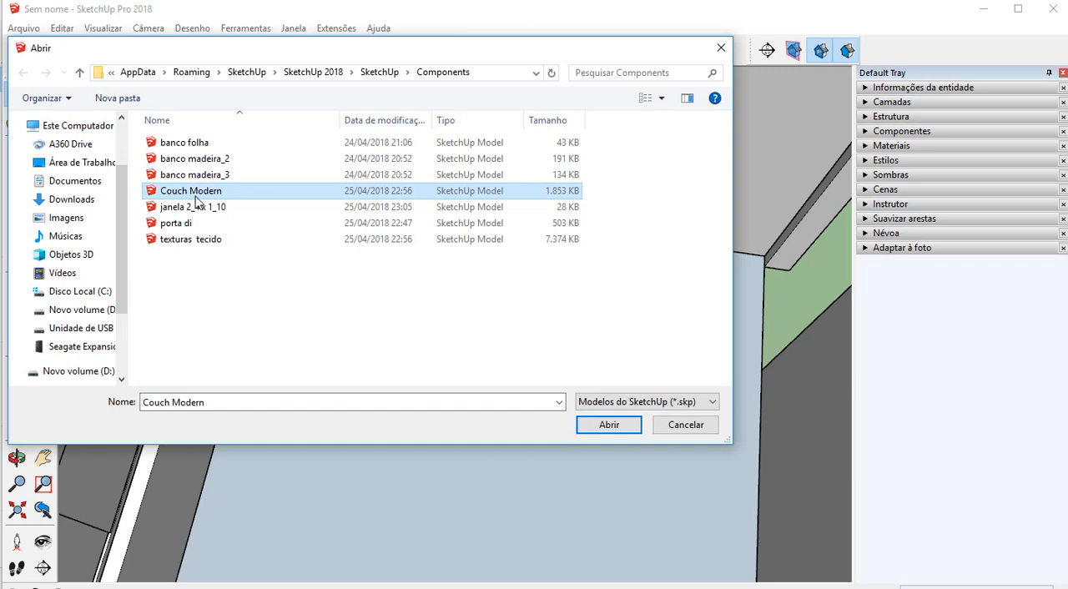
{"action": "left_click", "coordinate": [599, 429]}
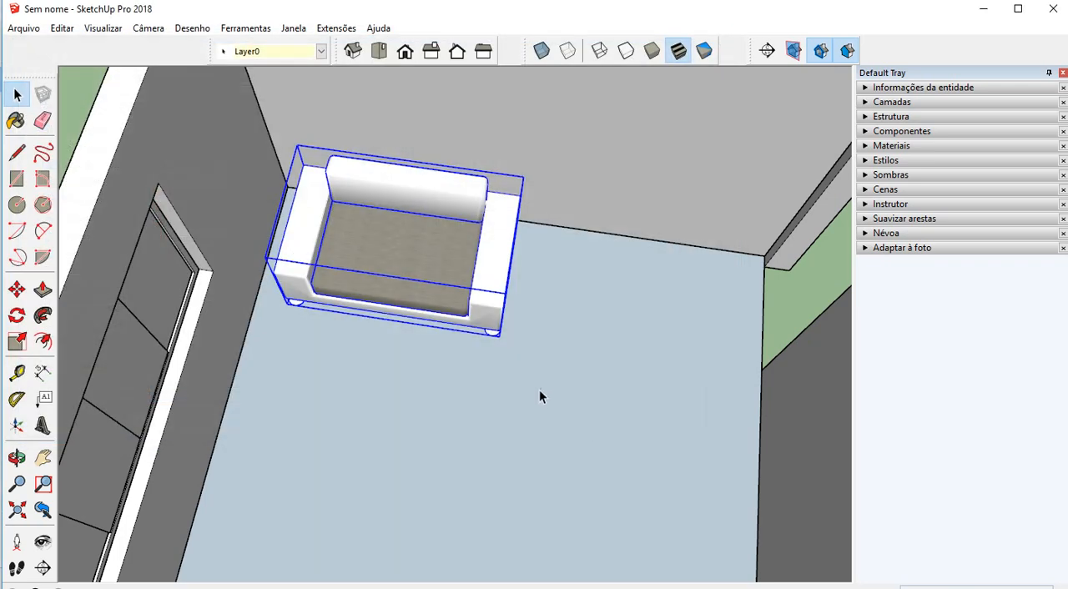
Move the couch a short distance closer to the window wall, parallel to the back wall, and deselect it
{"action": "middle_click_drag", "start_coordinate": [290, 317], "coordinate": [405, 337]}
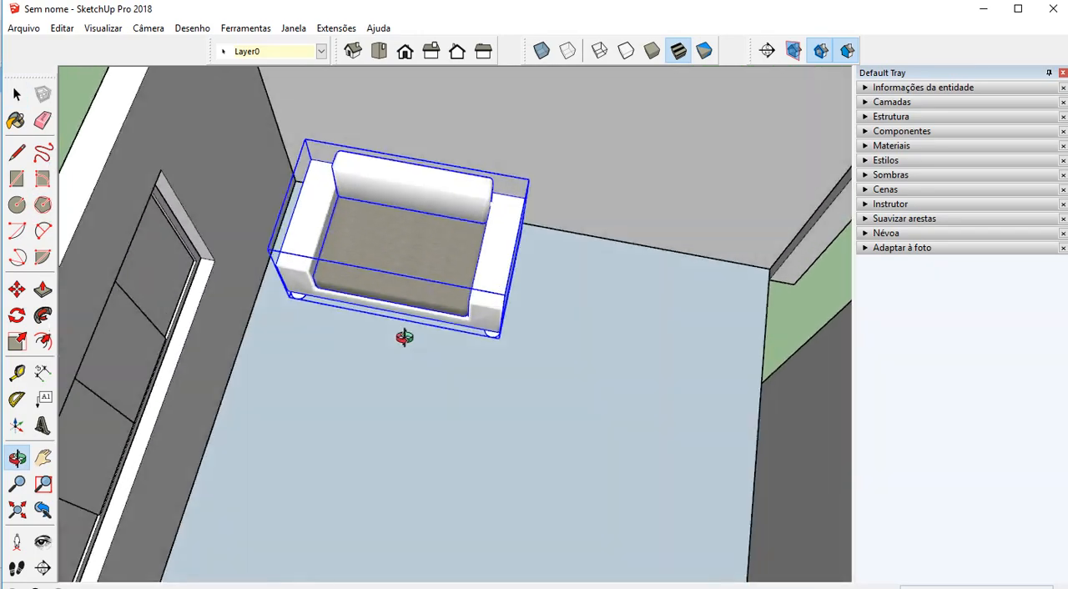
{"action": "left_click", "coordinate": [17, 289]}
{"action": "scroll", "coordinate": [255, 296], "scroll_direction": "up", "scroll_amount": 5}
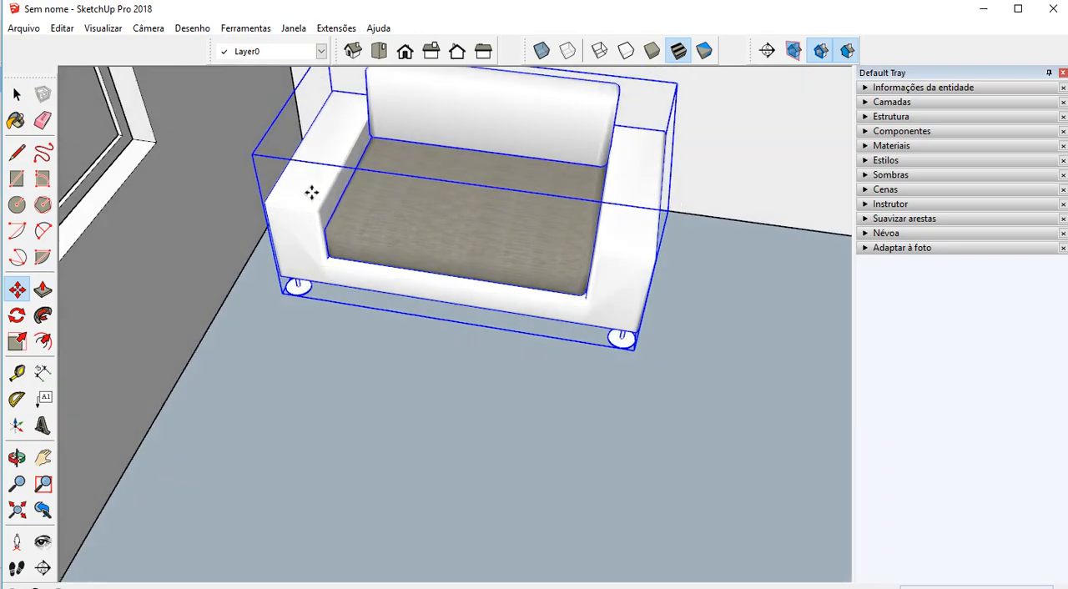
{"action": "middle_click_drag", "start_coordinate": [311, 193], "coordinate": [314, 197]}
{"action": "left_click", "coordinate": [379, 323]}
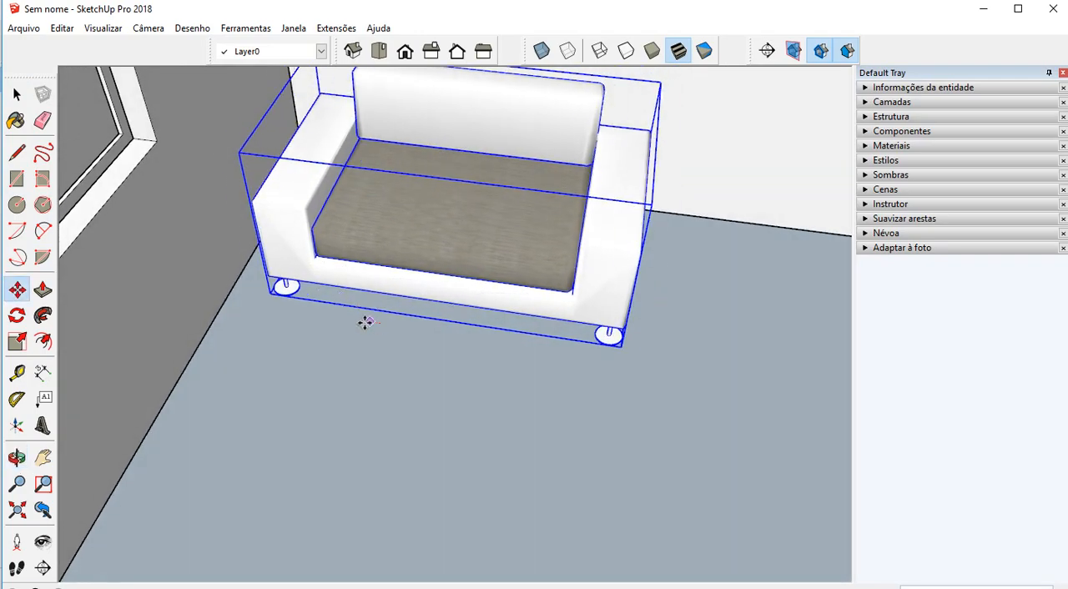
{"action": "left_click", "coordinate": [350, 318]}
{"action": "scroll", "coordinate": [383, 334], "scroll_direction": "down", "scroll_amount": 4}
{"action": "middle_click_drag", "start_coordinate": [408, 357], "coordinate": [368, 327]}
{"action": "scroll", "coordinate": [330, 411], "scroll_direction": "down", "scroll_amount": 4}
{"action": "scroll", "coordinate": [451, 305], "scroll_direction": "down", "scroll_amount": 3}
{"action": "left_click", "coordinate": [16, 94]}
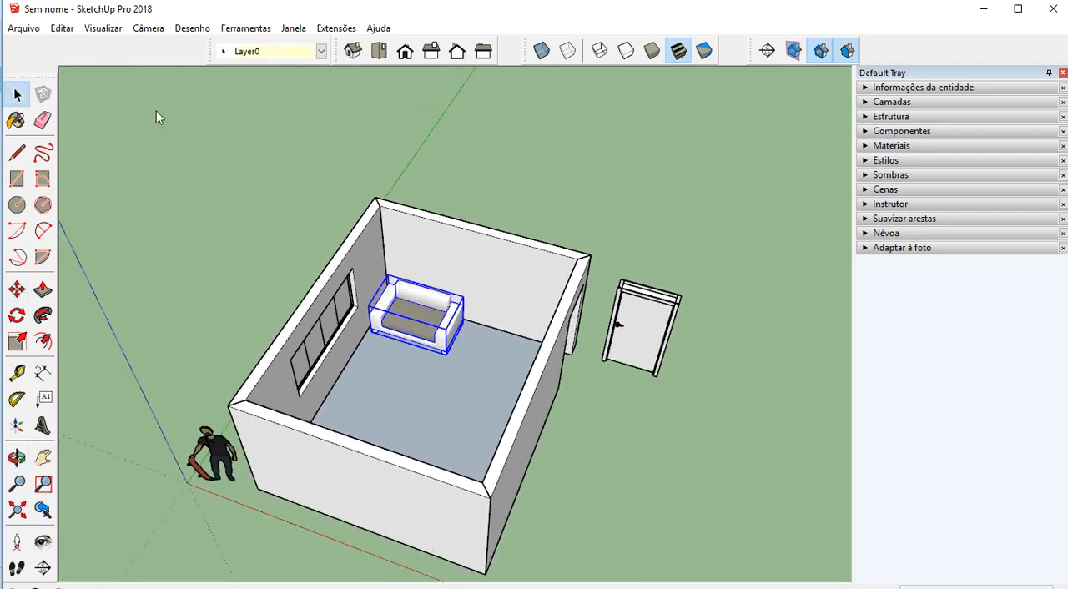
{"action": "scroll", "coordinate": [593, 399], "scroll_direction": "up", "scroll_amount": 5}
{"action": "left_click", "coordinate": [594, 399]}
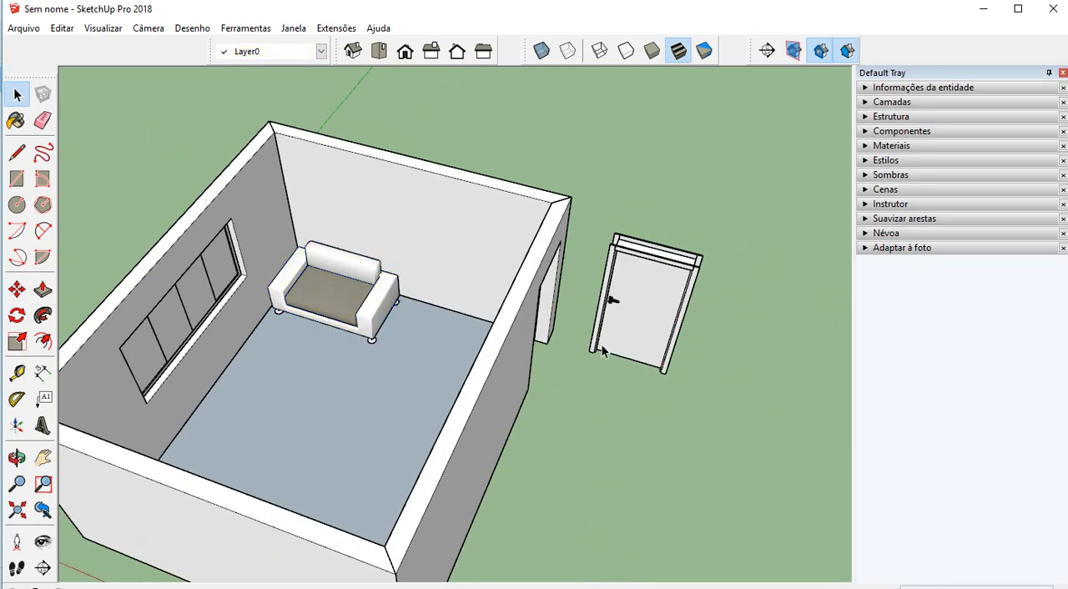
{"action": "mouse_move", "coordinate": [681, 360]}
{"action": "middle_mouse_down"}
{"action": "mouse_move", "coordinate": [670, 364]}
{"action": "mouse_move", "coordinate": [686, 380]}
{"action": "middle_mouse_up"}
{"action": "scroll", "coordinate": [680, 377], "scroll_direction": "up", "scroll_amount": 3}
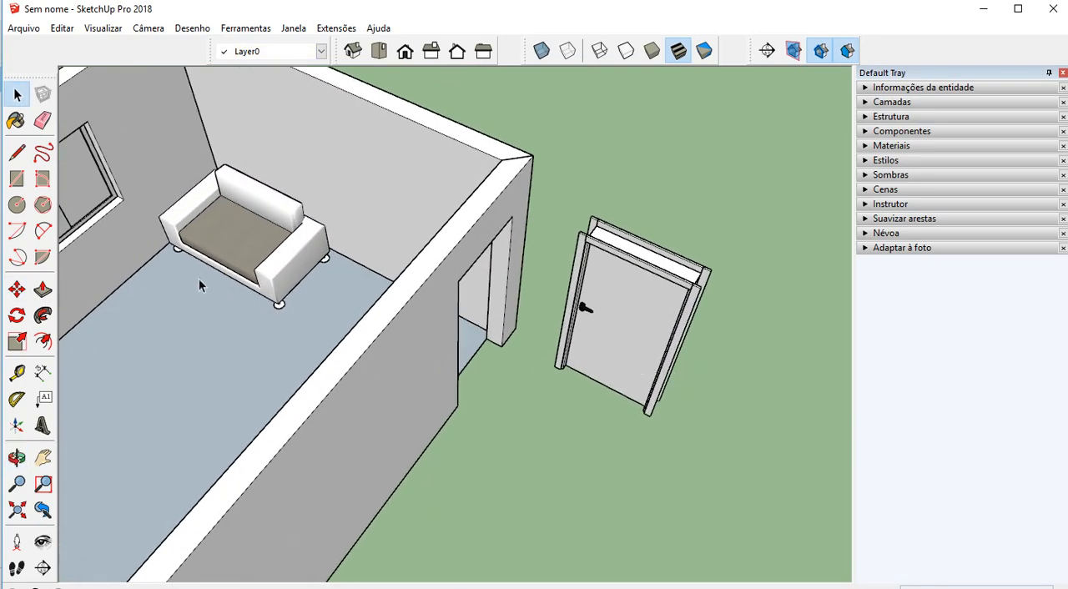
{"action": "scroll", "coordinate": [176, 254], "scroll_direction": "up", "scroll_amount": 10}
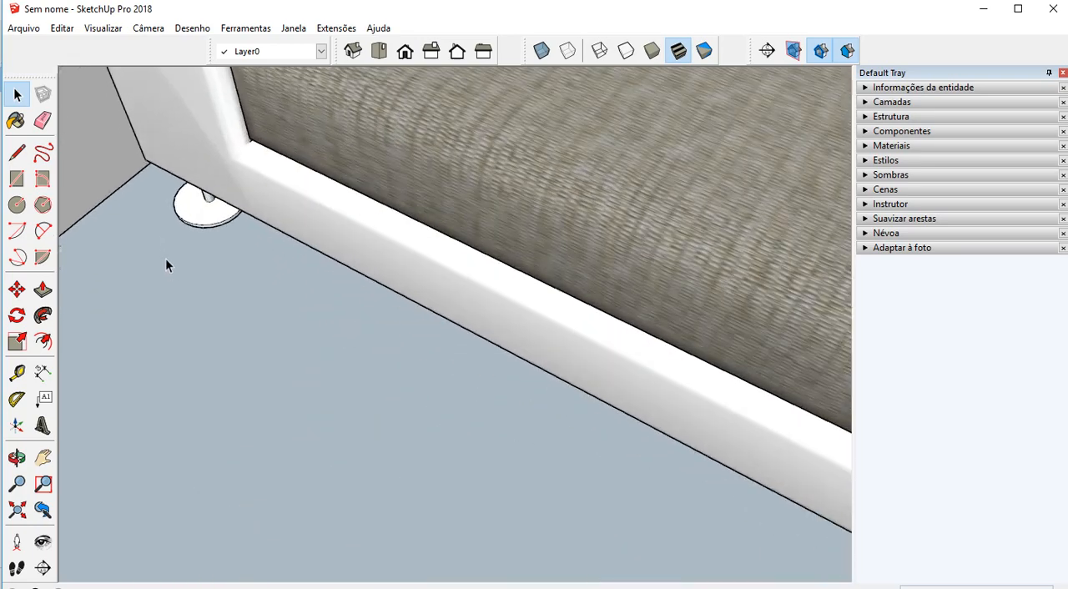
{"action": "middle_click_drag", "start_coordinate": [165, 258], "coordinate": [151, 427]}
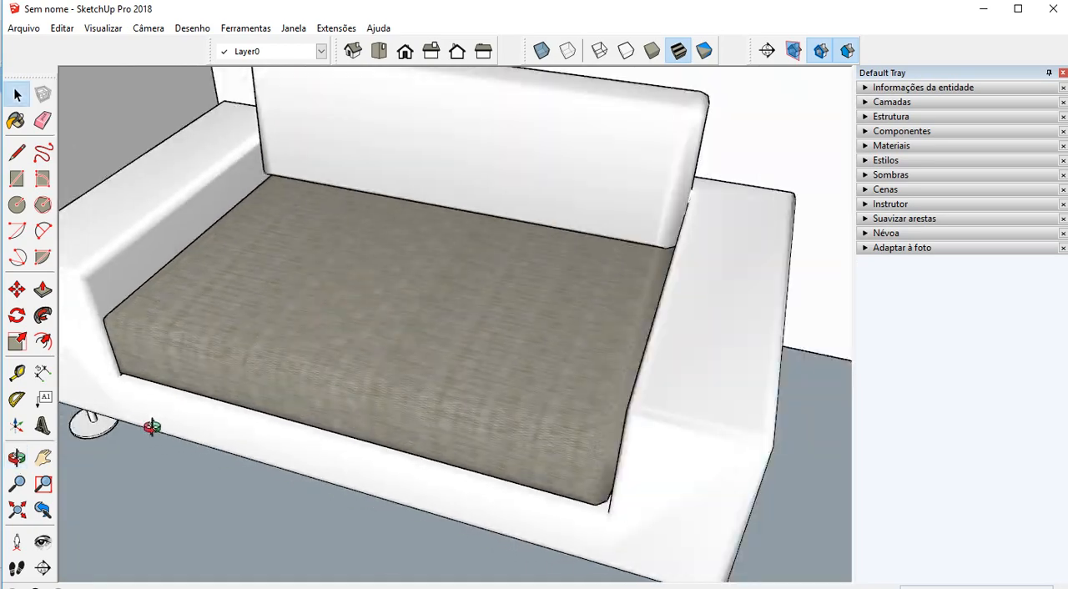
{"action": "scroll", "coordinate": [151, 428], "scroll_direction": "down", "scroll_amount": 12}
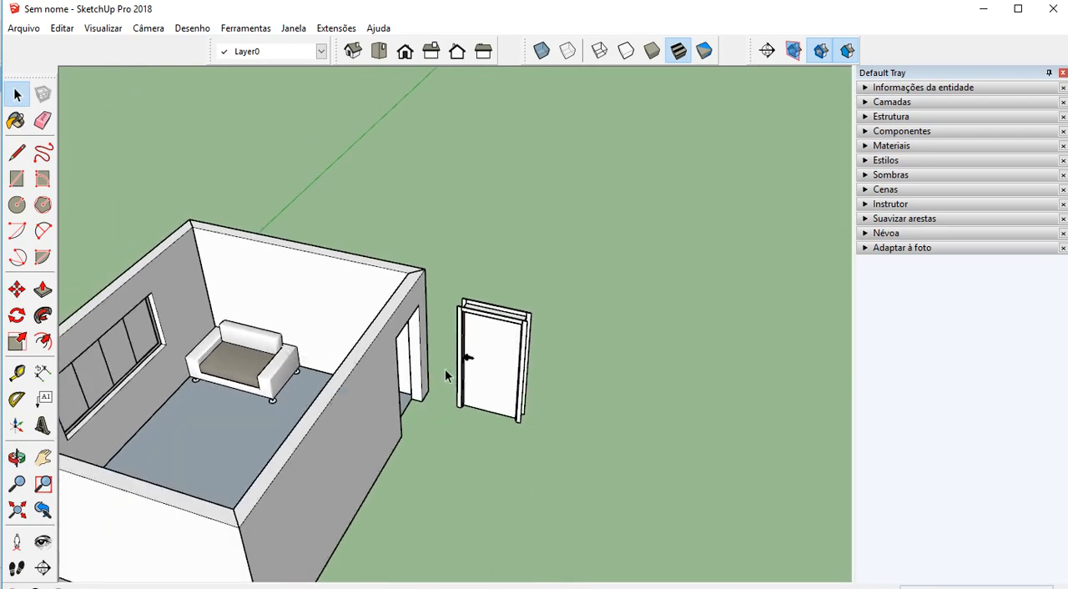
Select the door outside the room and rotate it a quarter turn counterclockwise in plan, parallel to the wall with the doorway
{"action": "scroll", "coordinate": [445, 369], "scroll_direction": "up", "scroll_amount": 4}
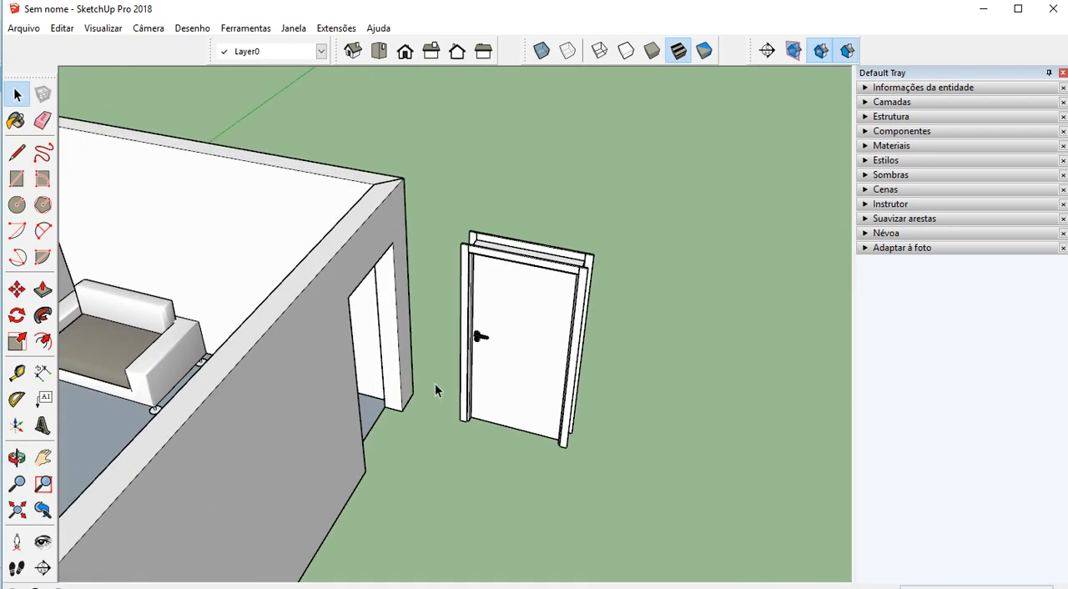
{"action": "middle_click_drag", "start_coordinate": [420, 383], "coordinate": [484, 320], "text": "shift"}
{"action": "scroll", "coordinate": [589, 226], "scroll_direction": "up", "scroll_amount": 3}
{"action": "left_click", "coordinate": [610, 204]}
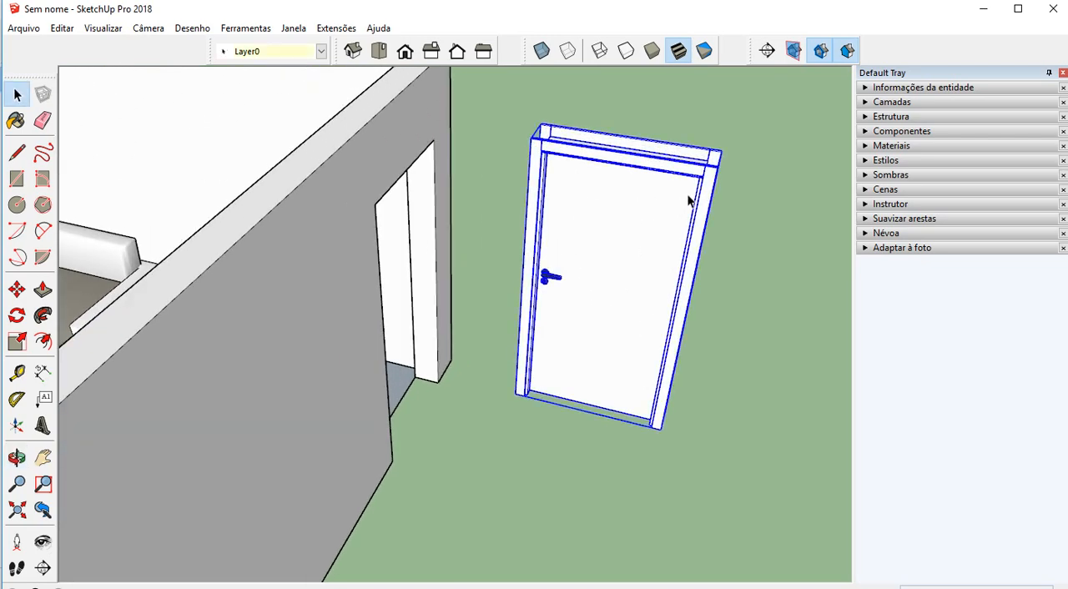
{"action": "left_click", "coordinate": [16, 290]}
{"action": "middle_click_drag", "start_coordinate": [556, 292], "coordinate": [659, 370]}
{"action": "scroll", "coordinate": [659, 370], "scroll_direction": "up", "scroll_amount": 3}
{"action": "scroll", "coordinate": [639, 286], "scroll_direction": "up", "scroll_amount": 2}
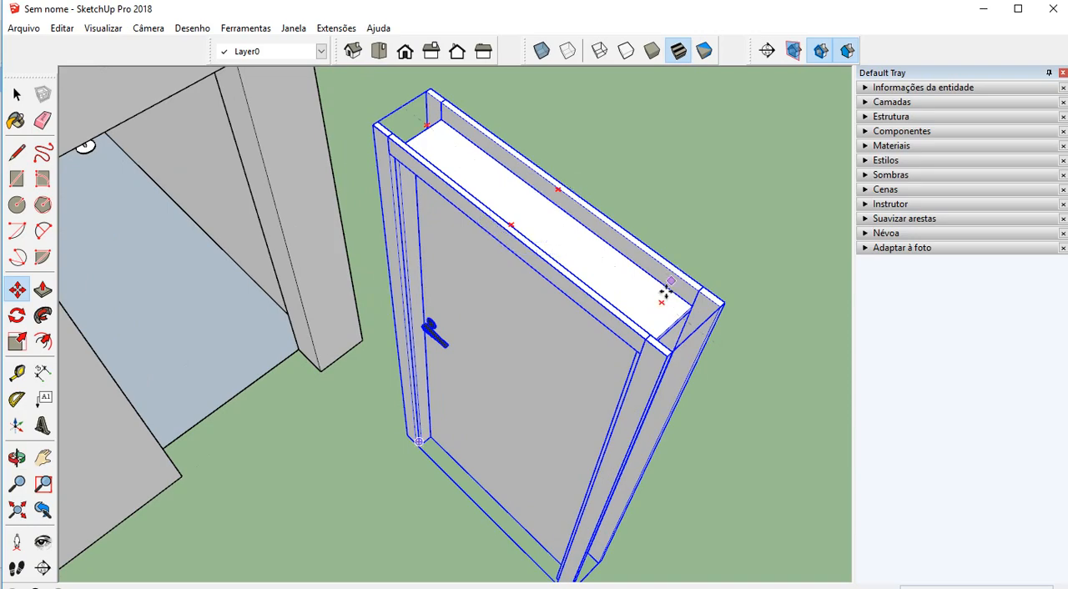
{"action": "mouse_move", "coordinate": [662, 306]}
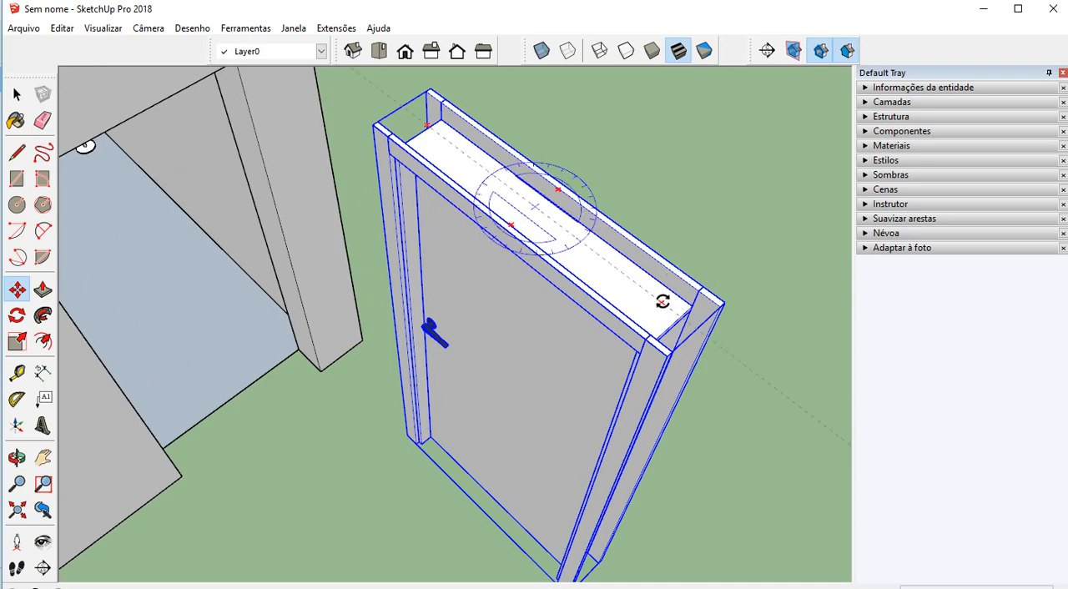
{"action": "left_click_drag", "start_coordinate": [662, 302], "coordinate": [592, 162]}
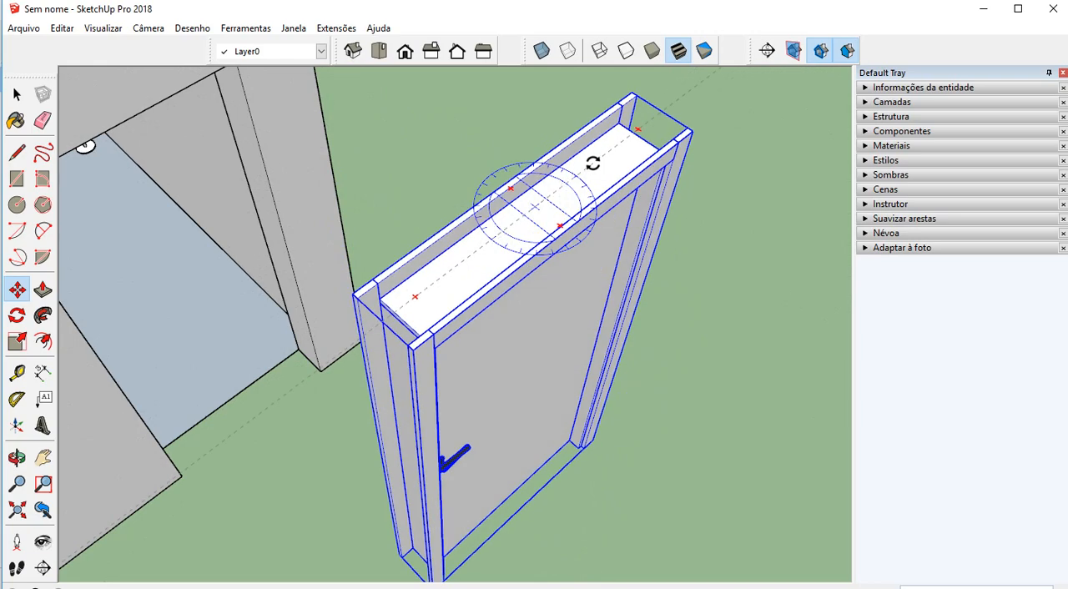
{"action": "left_click_drag", "start_coordinate": [593, 162], "coordinate": [593, 162]}
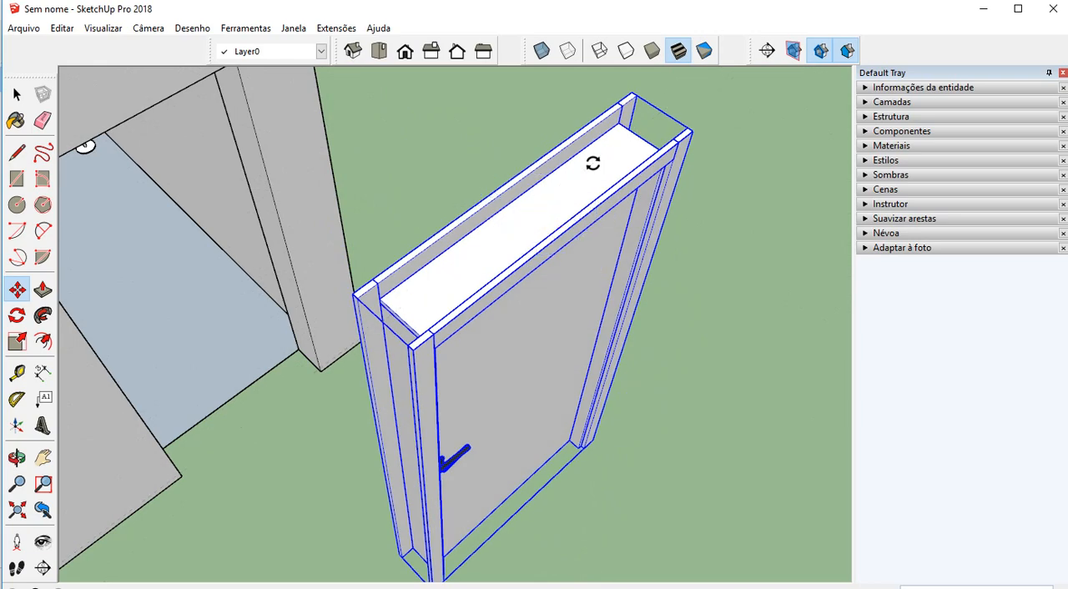
Show the dynamic components toolbar (Componentes dinâmicos) and park it in the empty area beside the door
{"action": "scroll", "coordinate": [593, 162], "scroll_direction": "down", "scroll_amount": 3}
{"action": "middle_click_drag", "start_coordinate": [420, 184], "coordinate": [292, 205]}
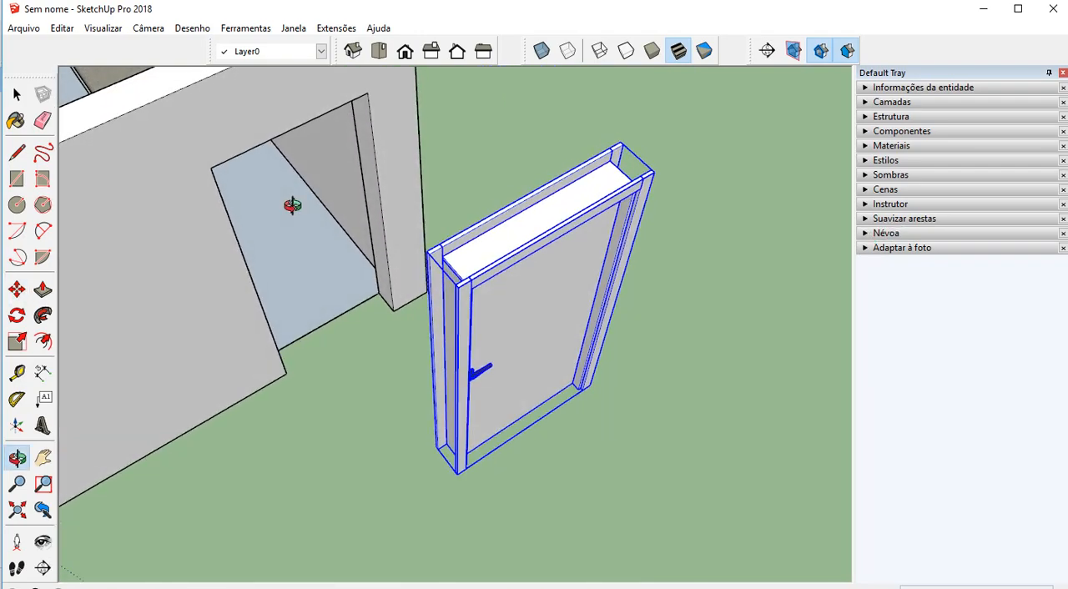
{"action": "key", "text": "m"}
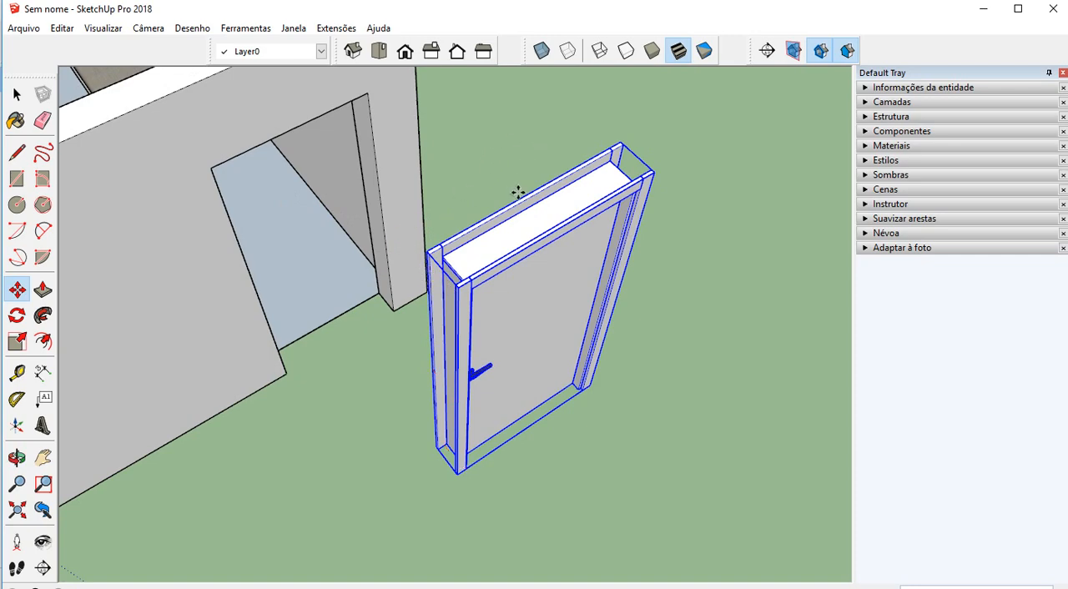
{"action": "middle_click_drag", "start_coordinate": [518, 193], "coordinate": [517, 233]}
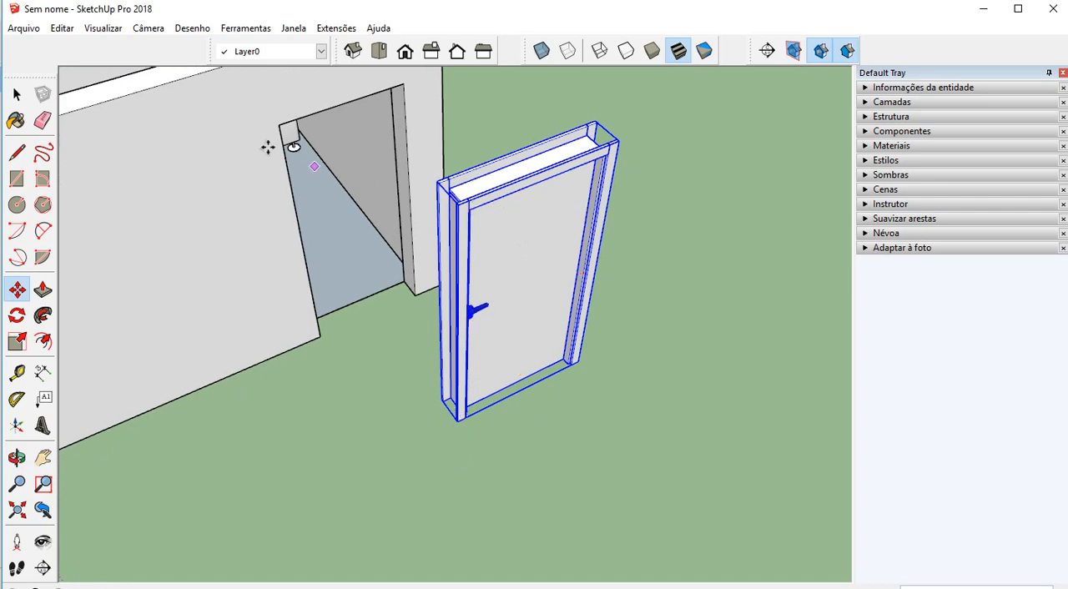
{"action": "left_click", "coordinate": [97, 29]}
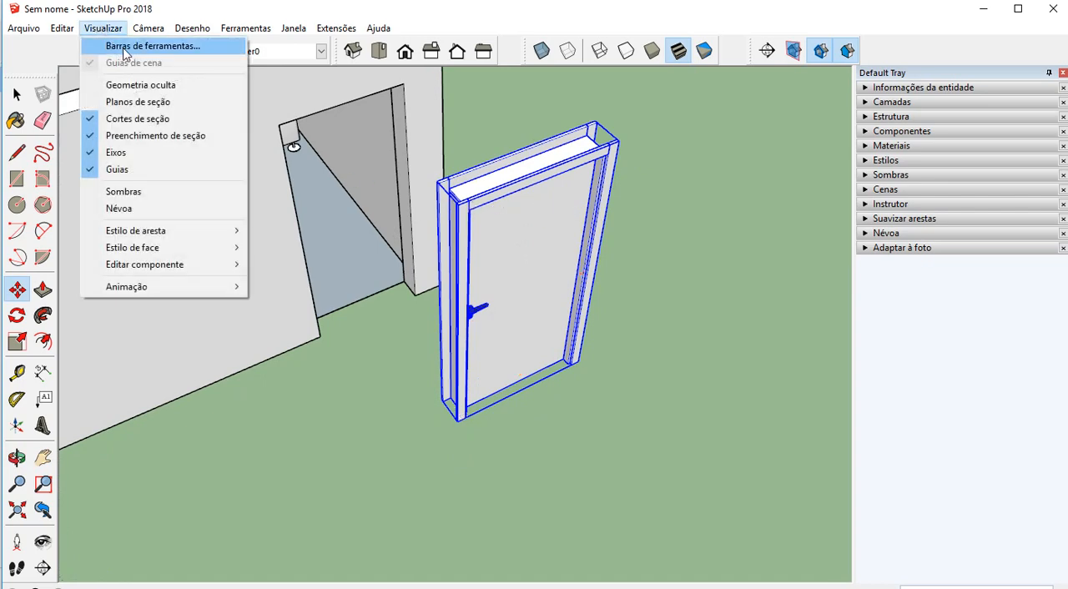
{"action": "left_click", "coordinate": [124, 52]}
{"action": "left_click_drag", "start_coordinate": [531, 191], "coordinate": [783, 186]}
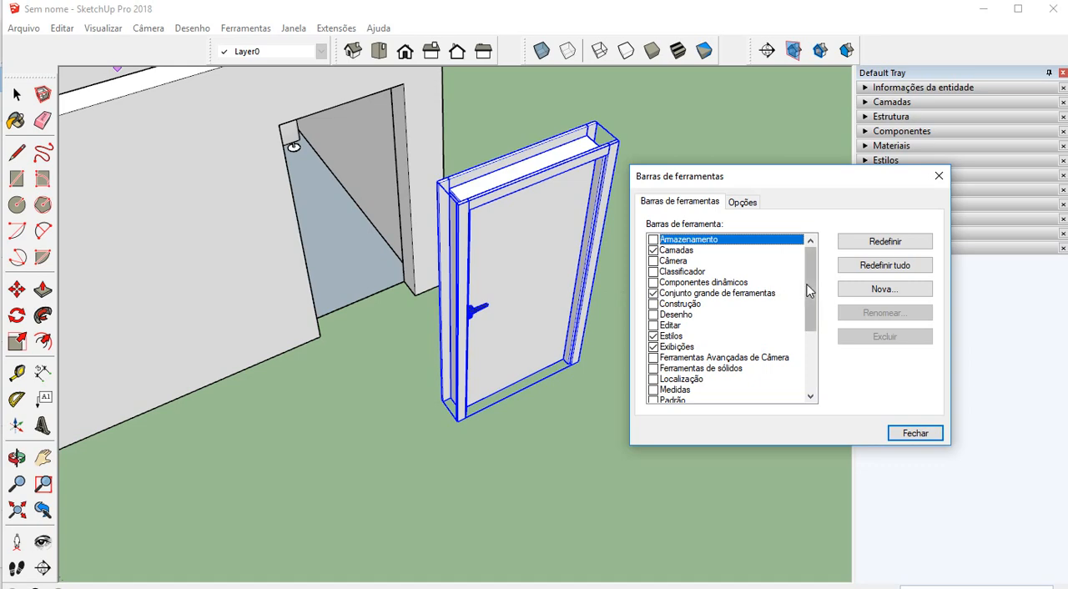
{"action": "mouse_move", "coordinate": [808, 288]}
{"action": "left_mouse_down"}
{"action": "mouse_move", "coordinate": [803, 351]}
{"action": "mouse_move", "coordinate": [804, 292]}
{"action": "left_mouse_up"}
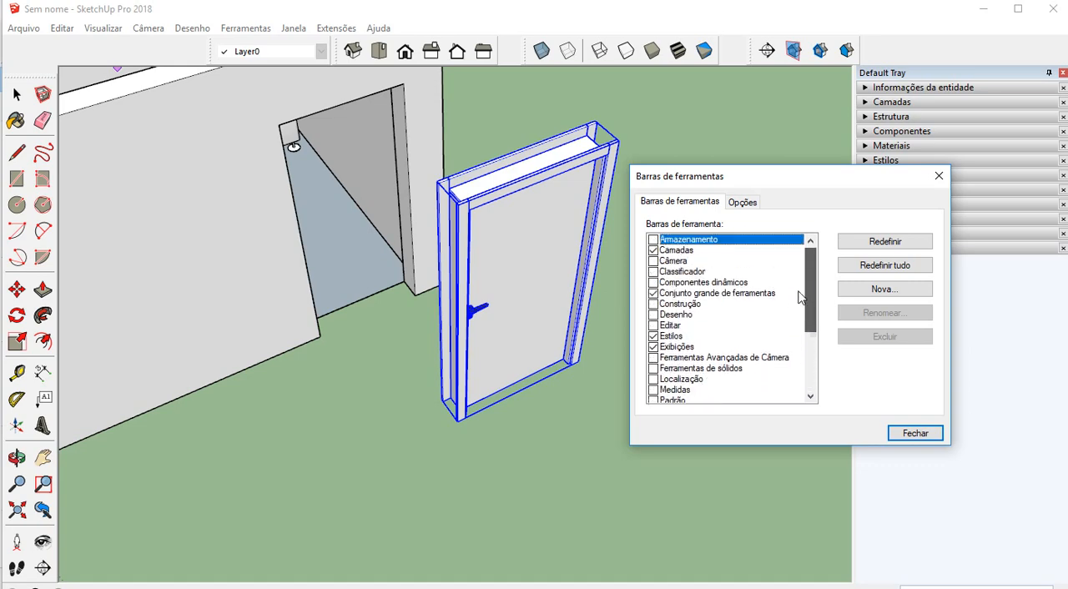
{"action": "left_click", "coordinate": [654, 283]}
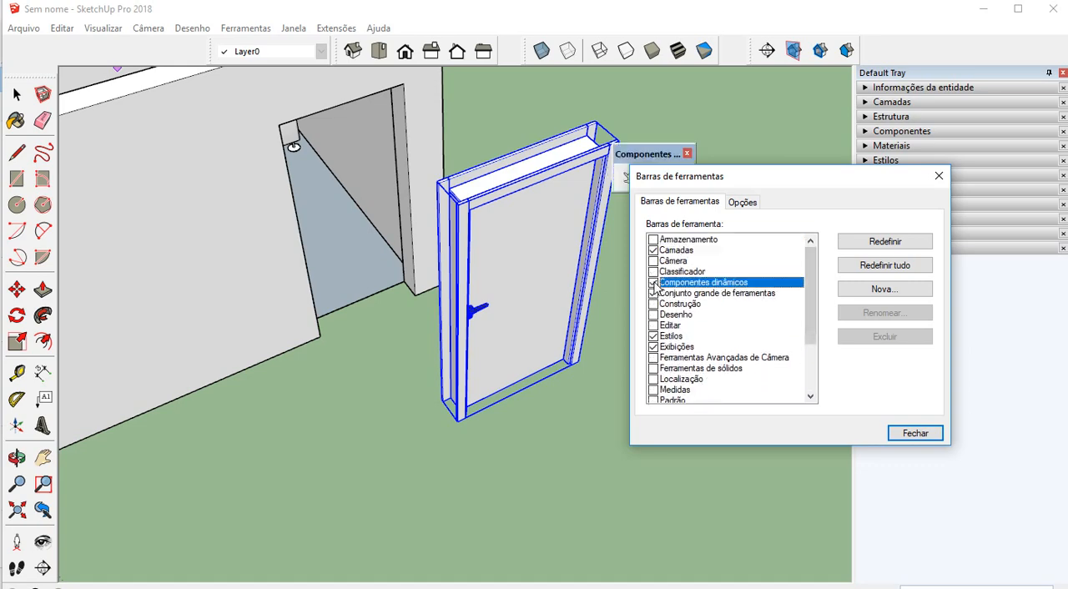
{"action": "left_click", "coordinate": [939, 176]}
{"action": "left_click_drag", "start_coordinate": [652, 156], "coordinate": [714, 140]}
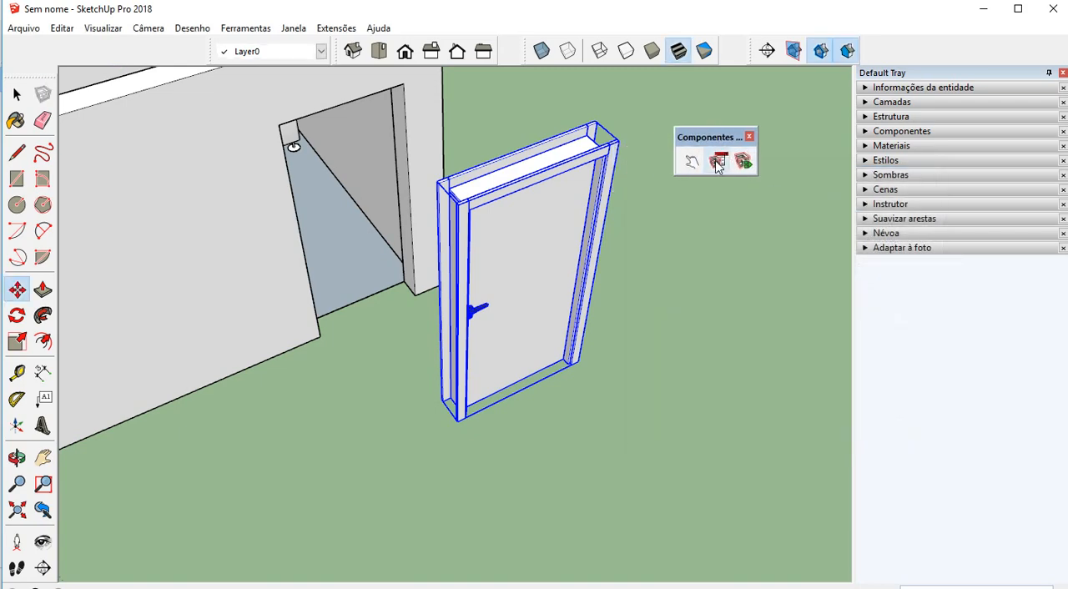
In the component options of the Porta Dinamica door, set the opening width (Largura do vão) to 0,9 m and apply it
{"action": "left_click", "coordinate": [717, 161]}
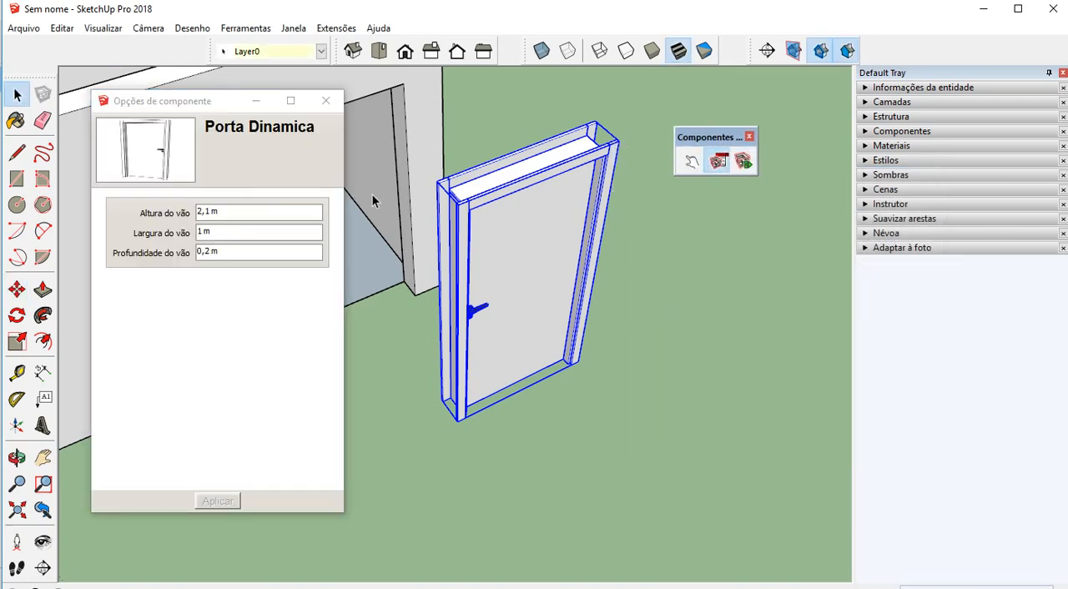
{"action": "left_click", "coordinate": [241, 233]}
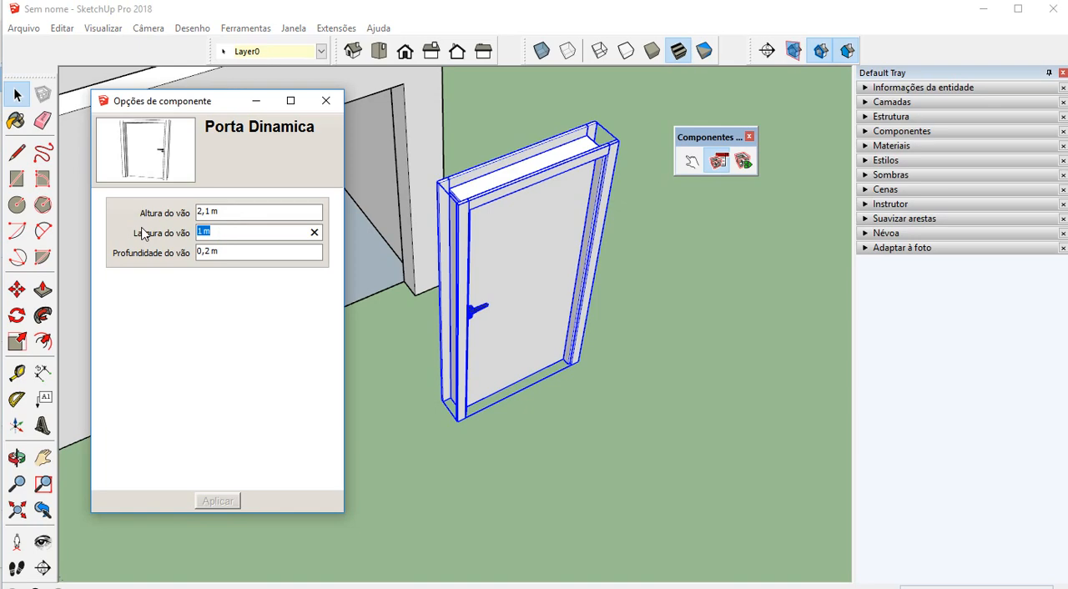
{"action": "type", "text": "0,9"}
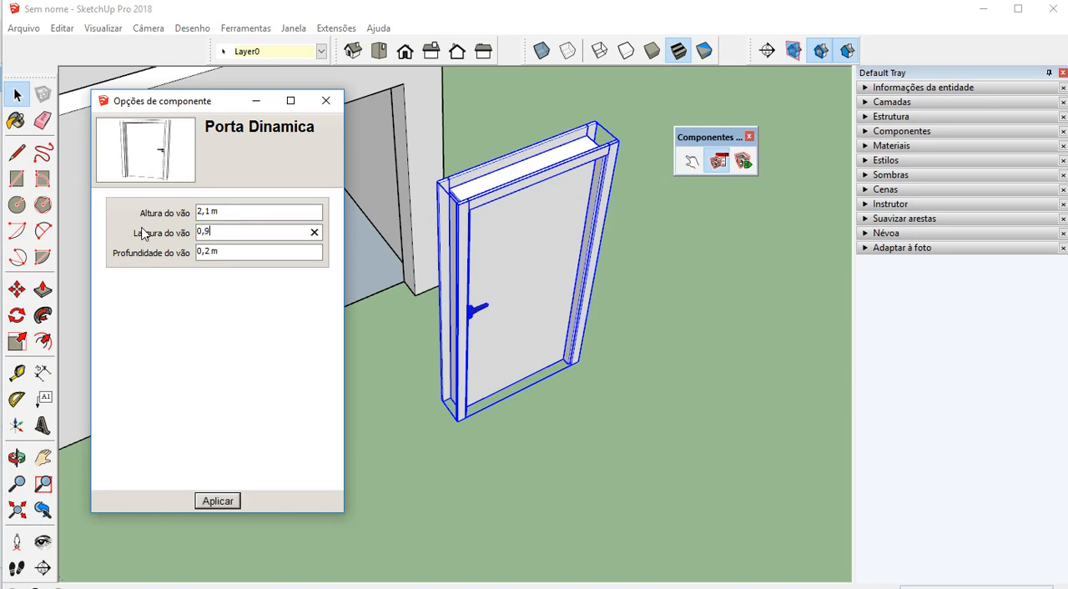
{"action": "left_click", "coordinate": [219, 501]}
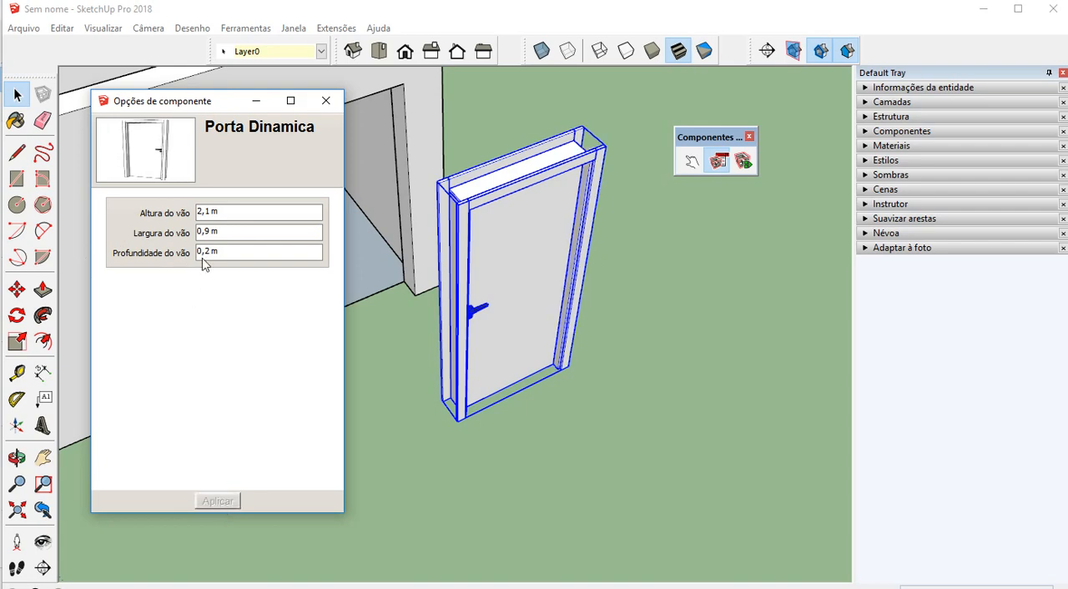
{"action": "left_click", "coordinate": [326, 101]}
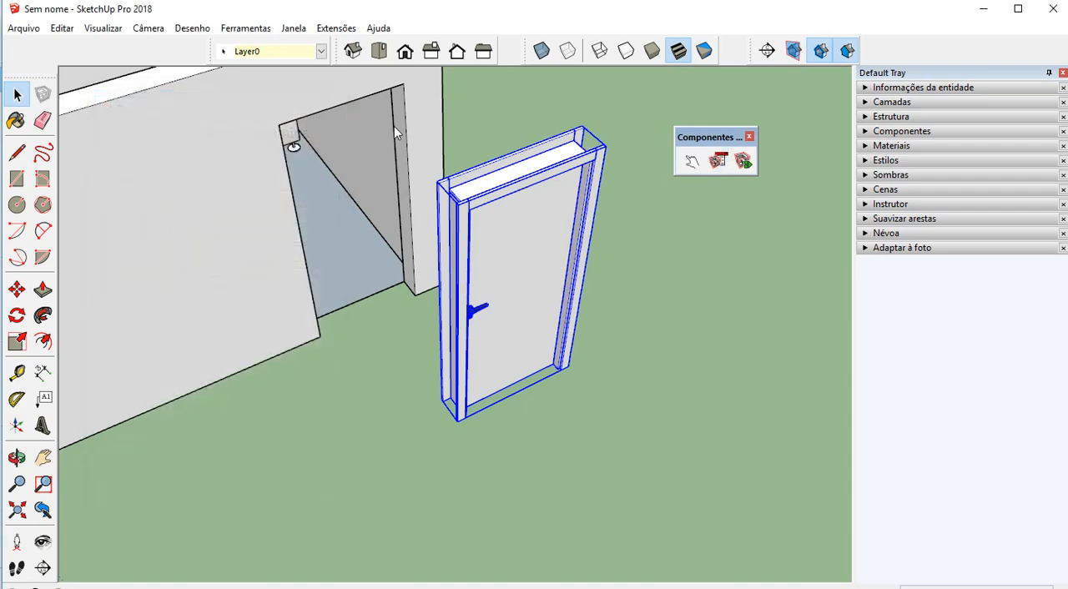
With X-ray display on, move the door into the doorway, snapping its lower frame corner to the bottom corner of the wall opening
{"action": "left_click", "coordinate": [540, 52]}
{"action": "key", "text": "m"}
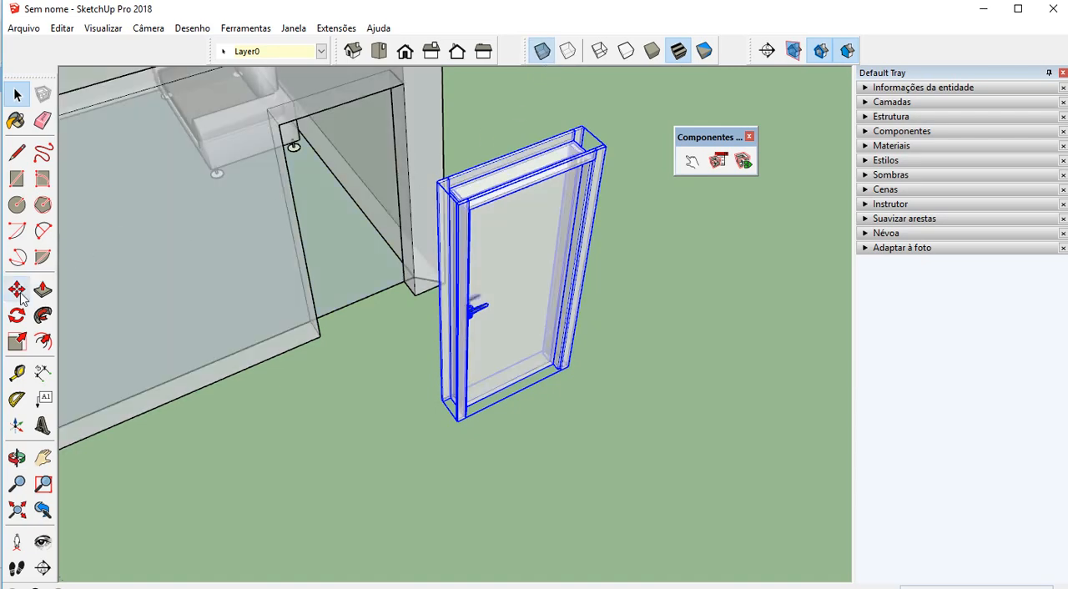
{"action": "scroll", "coordinate": [400, 417], "scroll_direction": "up", "scroll_amount": 4}
{"action": "scroll", "coordinate": [477, 393], "scroll_direction": "up", "scroll_amount": 6}
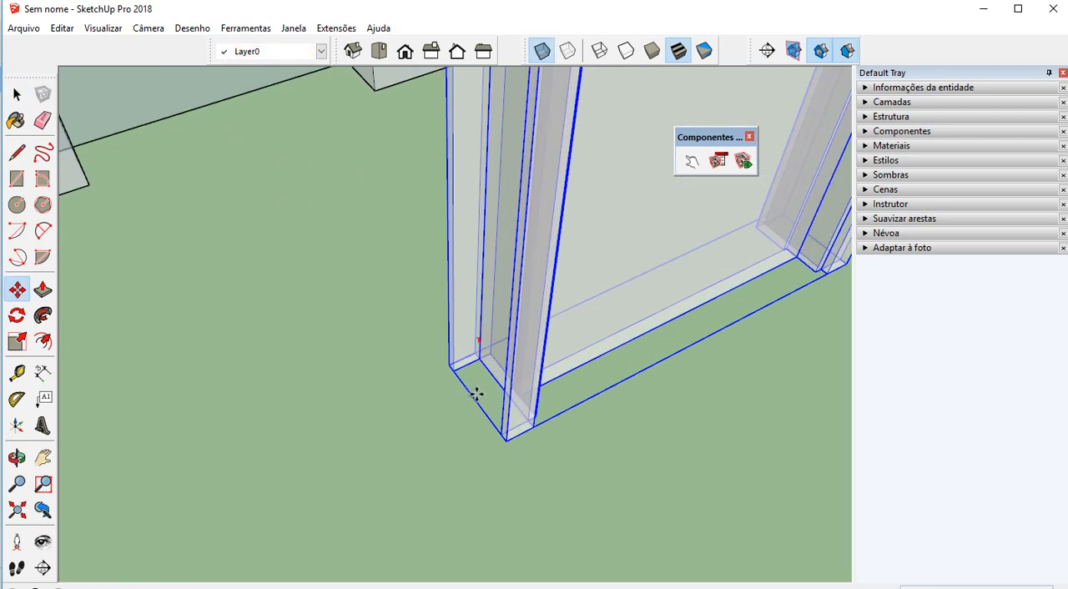
{"action": "scroll", "coordinate": [484, 334], "scroll_direction": "down", "scroll_amount": 6}
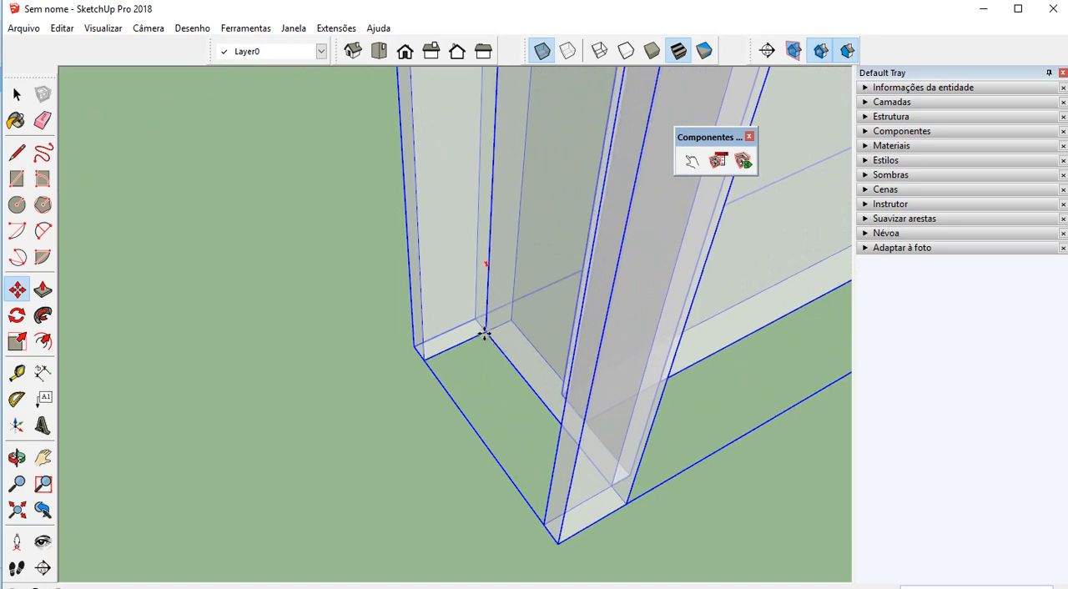
{"action": "left_click", "coordinate": [491, 343]}
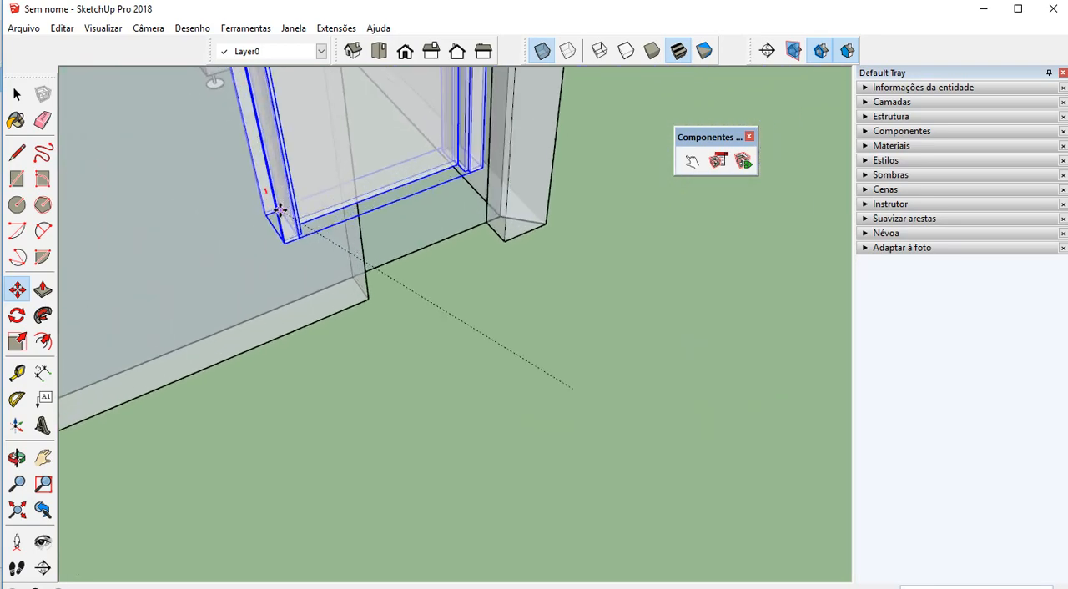
{"action": "scroll", "coordinate": [363, 307], "scroll_direction": "up", "scroll_amount": 4}
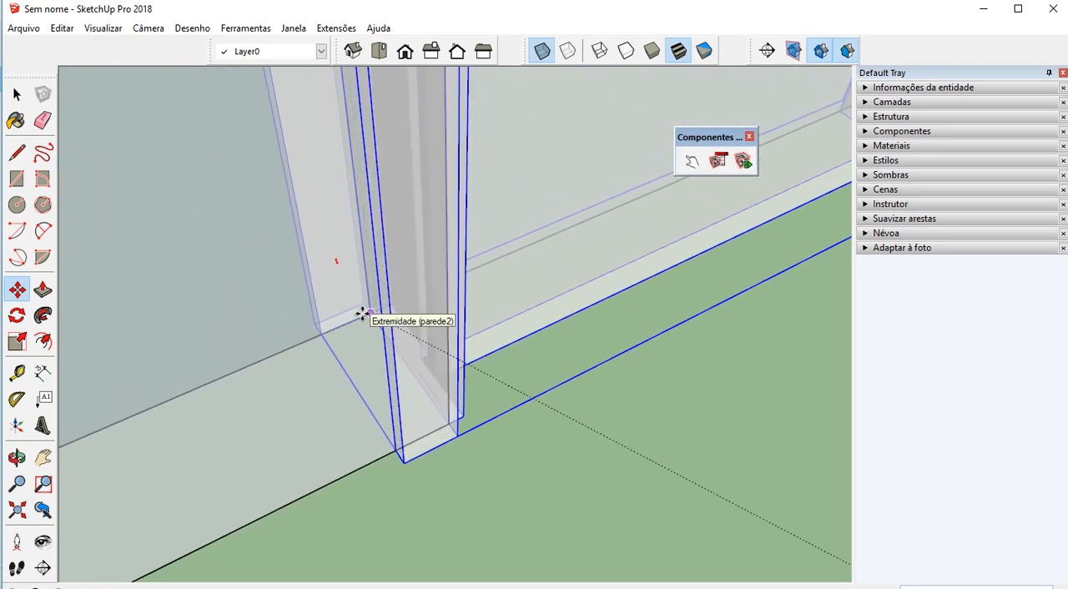
{"action": "left_click", "coordinate": [363, 312]}
{"action": "scroll", "coordinate": [468, 360], "scroll_direction": "down", "scroll_amount": 4}
{"action": "scroll", "coordinate": [472, 491], "scroll_direction": "down", "scroll_amount": 8}
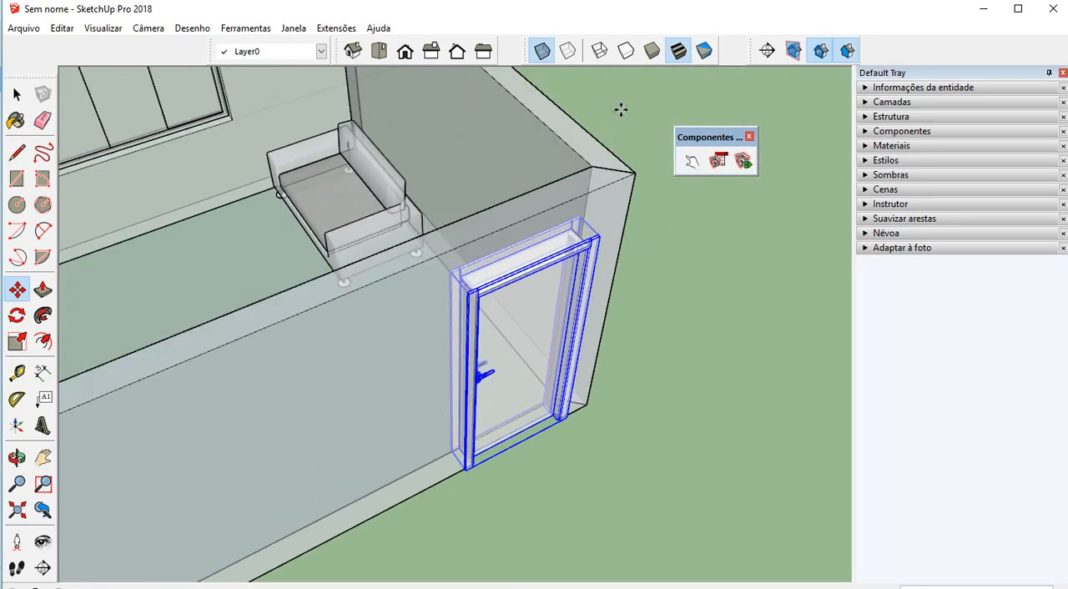
Turn off X-ray display and examine the fitted door from inside and outside the room
{"action": "left_click", "coordinate": [538, 53]}
{"action": "middle_click_drag", "start_coordinate": [691, 408], "coordinate": [643, 415]}
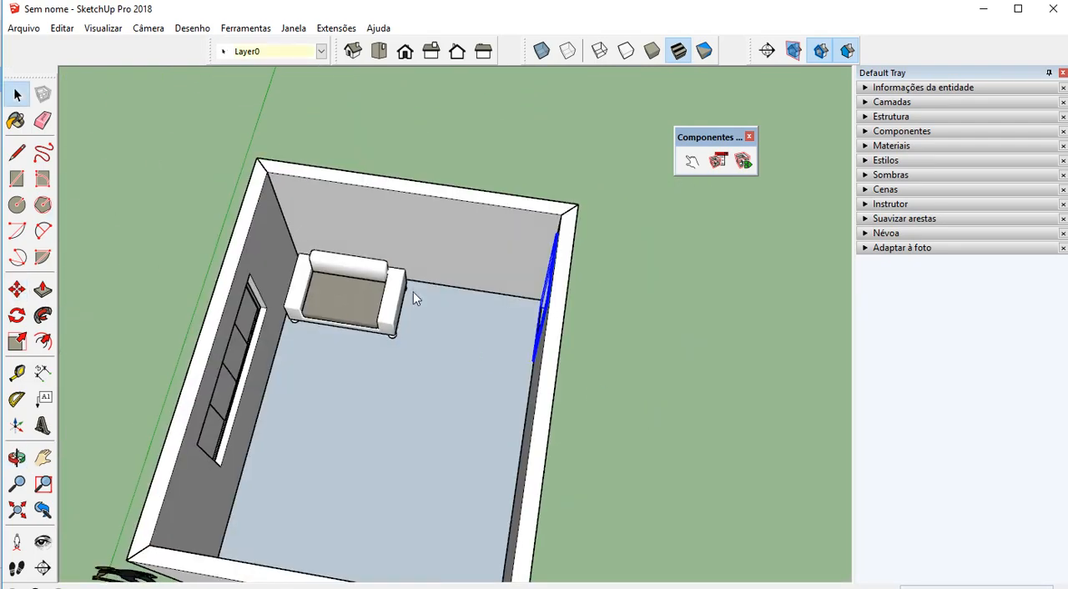
{"action": "middle_click_drag", "start_coordinate": [413, 292], "coordinate": [543, 276]}
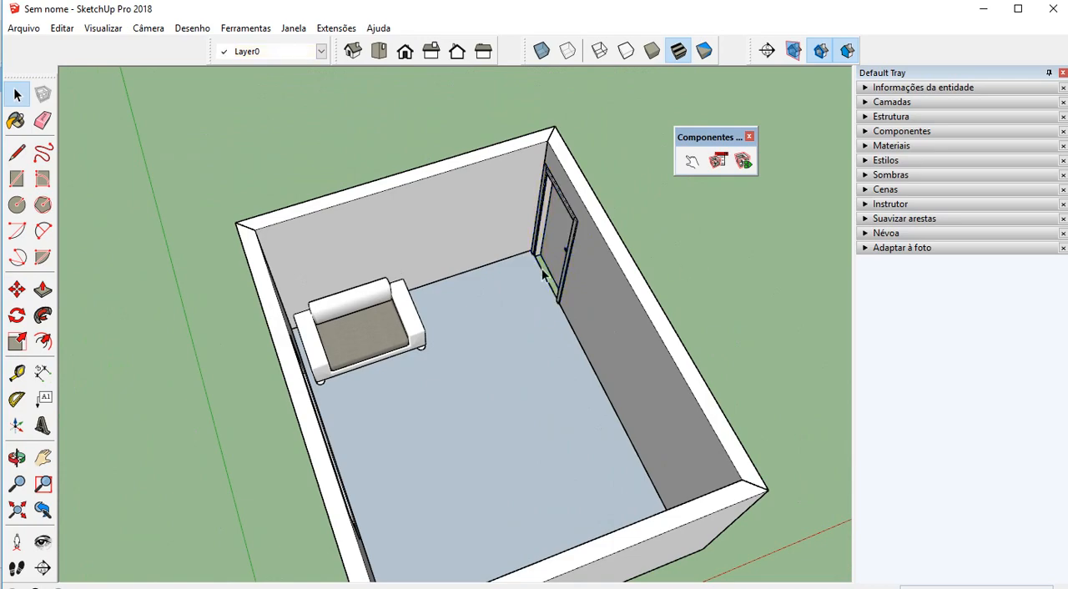
{"action": "scroll", "coordinate": [538, 297], "scroll_direction": "up", "scroll_amount": 4}
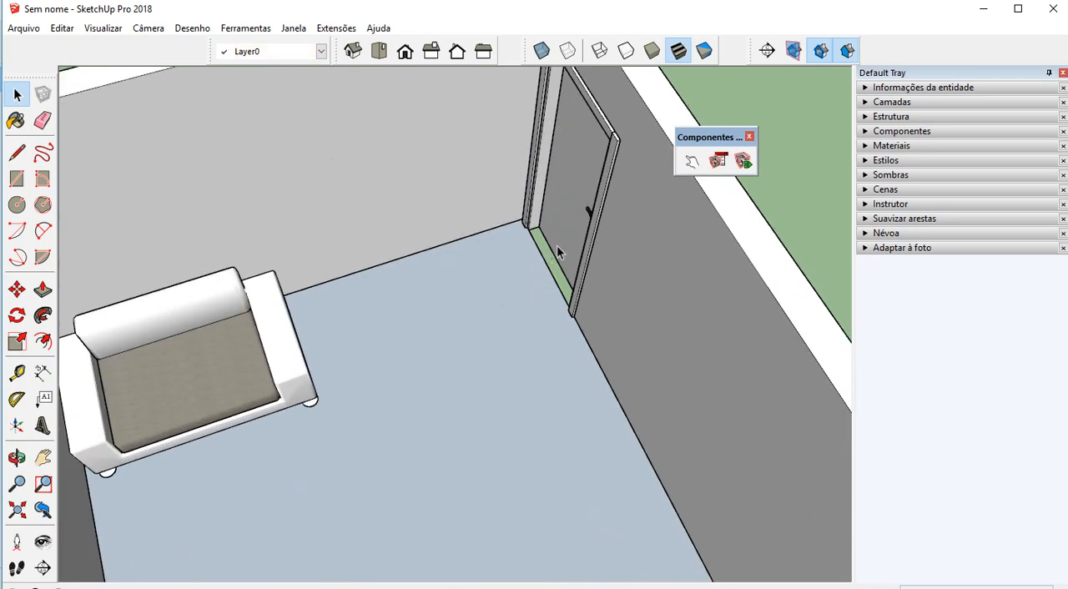
{"action": "scroll", "coordinate": [556, 251], "scroll_direction": "down", "scroll_amount": 3}
{"action": "scroll", "coordinate": [525, 247], "scroll_direction": "down", "scroll_amount": 3}
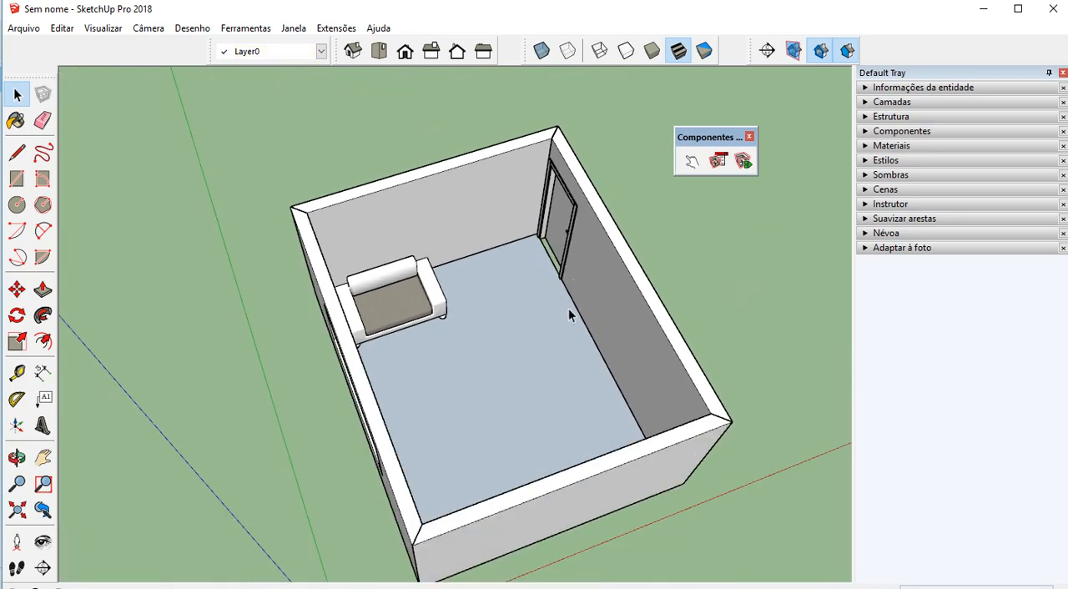
{"action": "middle_click_drag", "start_coordinate": [568, 308], "coordinate": [10, 323]}
{"action": "middle_click_drag", "start_coordinate": [424, 310], "coordinate": [201, 386]}
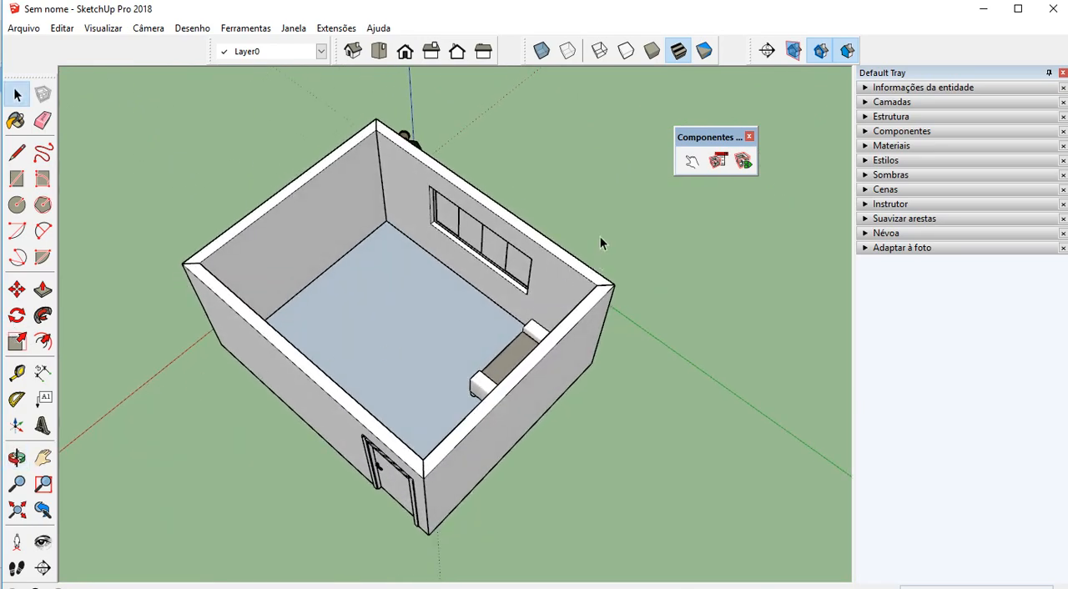
Move the room model's window aside to uncover the object library model and select the bed there
{"action": "mouse_move", "coordinate": [463, 18]}
{"action": "left_mouse_down"}
{"action": "mouse_move", "coordinate": [740, 42]}
{"action": "mouse_move", "coordinate": [1067, 40]}
{"action": "mouse_move", "coordinate": [1056, 51]}
{"action": "left_mouse_up"}
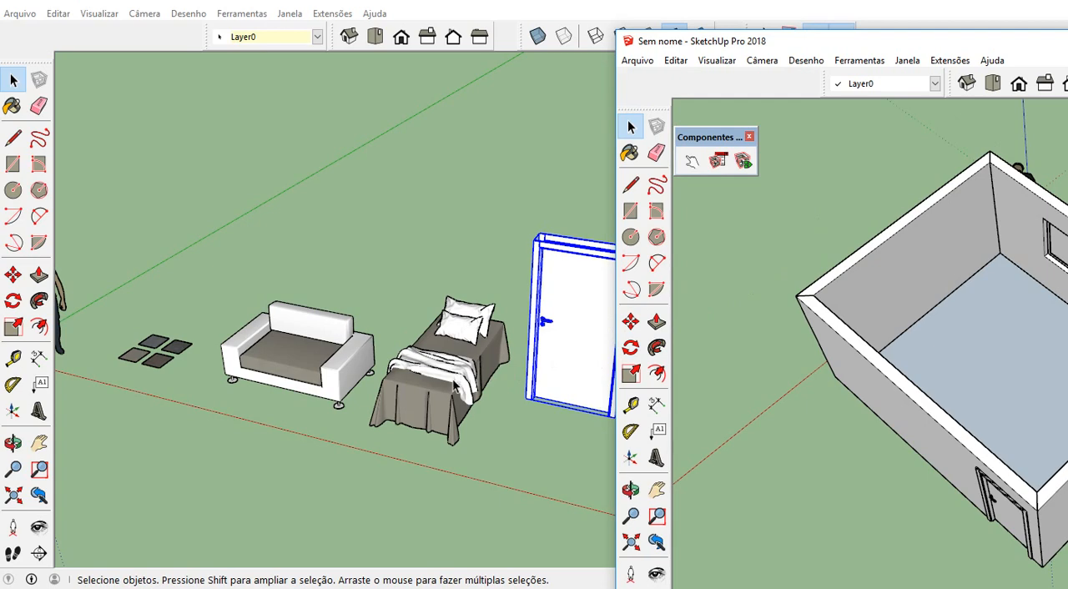
{"action": "left_click", "coordinate": [428, 365]}
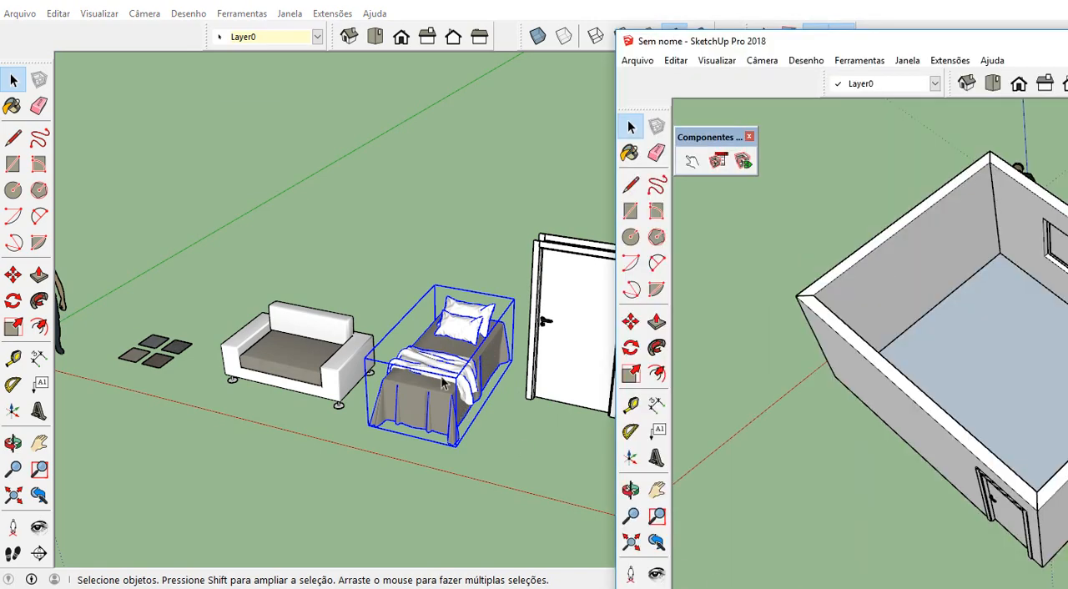
{"action": "left_click_drag", "start_coordinate": [443, 355], "coordinate": [568, 453]}
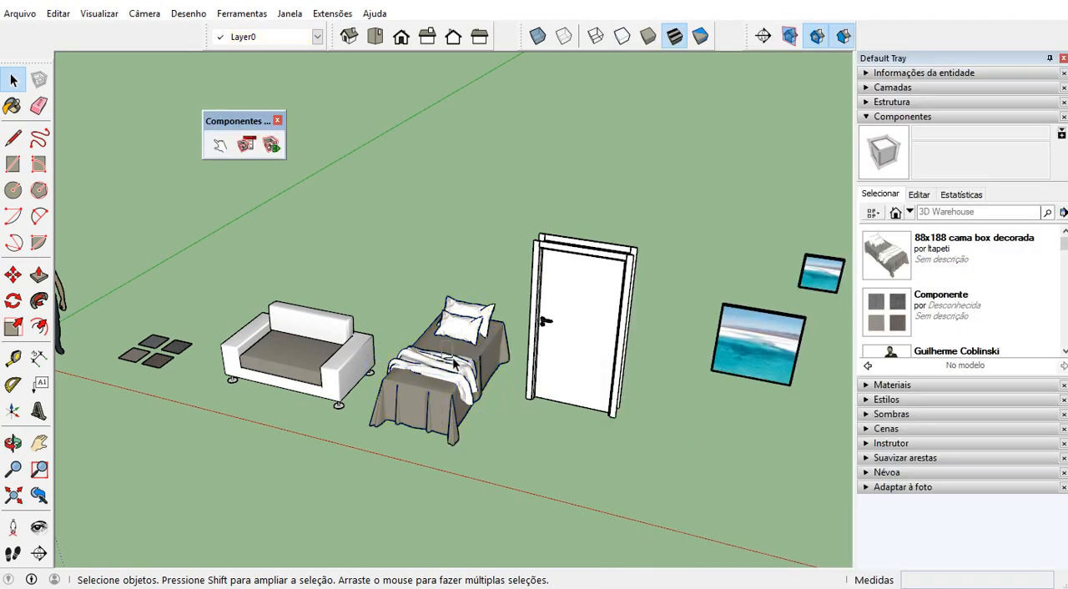
{"action": "left_click", "coordinate": [453, 352]}
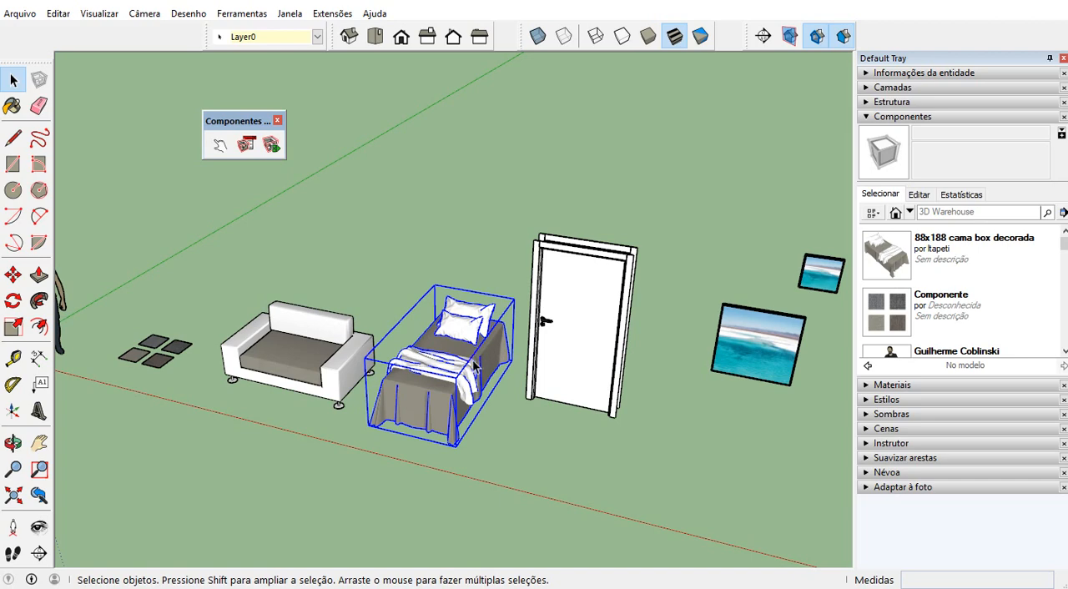
{"action": "key", "text": "m"}
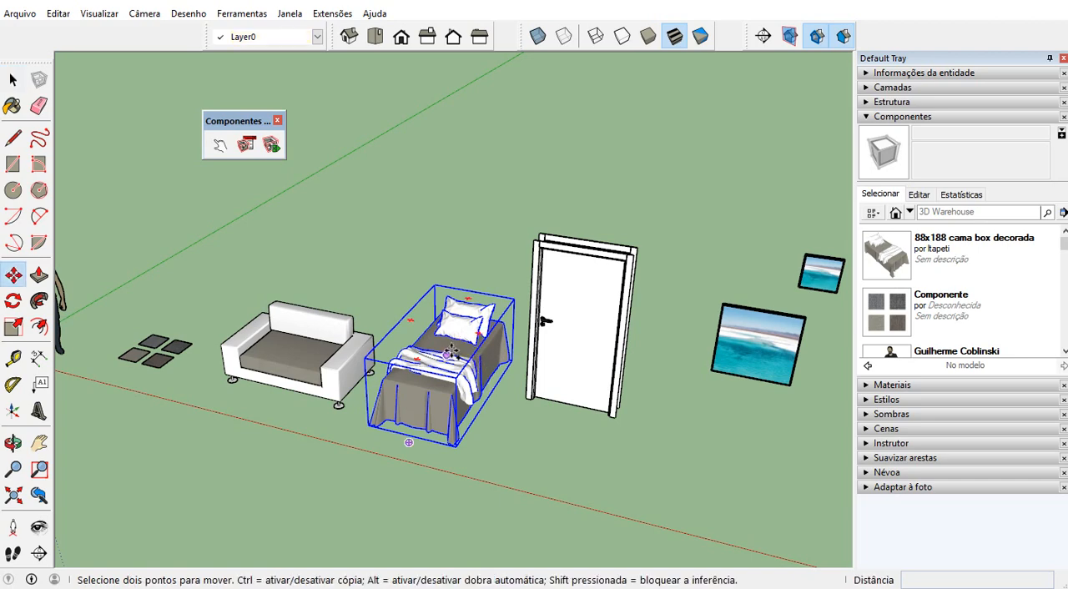
{"action": "key", "text": "ctrl"}
{"action": "left_click", "coordinate": [447, 356]}
{"action": "left_click", "coordinate": [787, 587]}
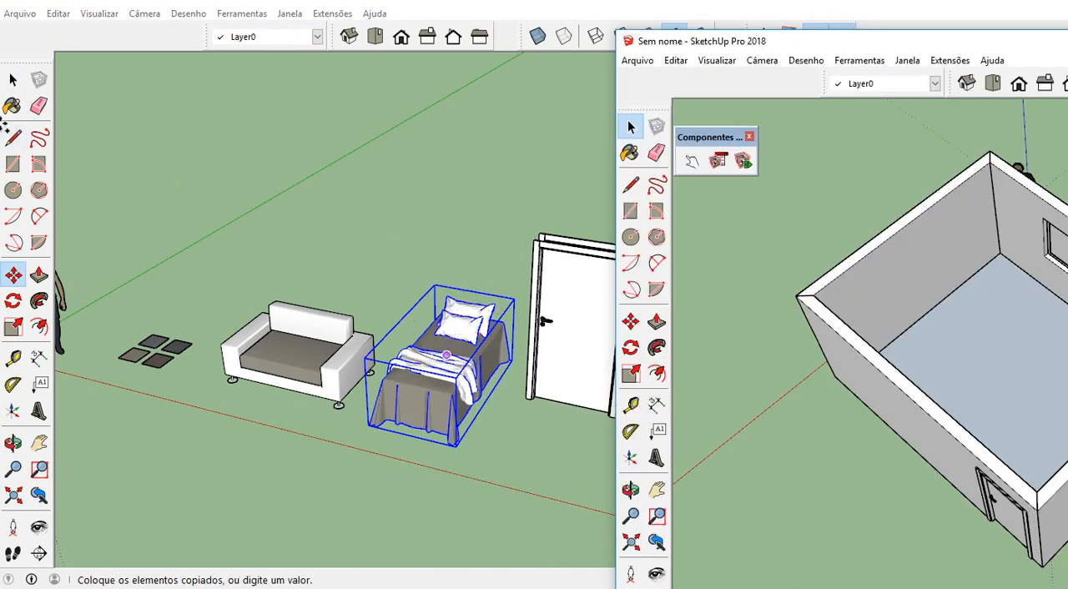
{"action": "left_click", "coordinate": [12, 80]}
{"action": "left_click", "coordinate": [424, 238]}
Copy the bed from the library model and paste it into the room model on the ground outside the walls
{"action": "left_click", "coordinate": [478, 332]}
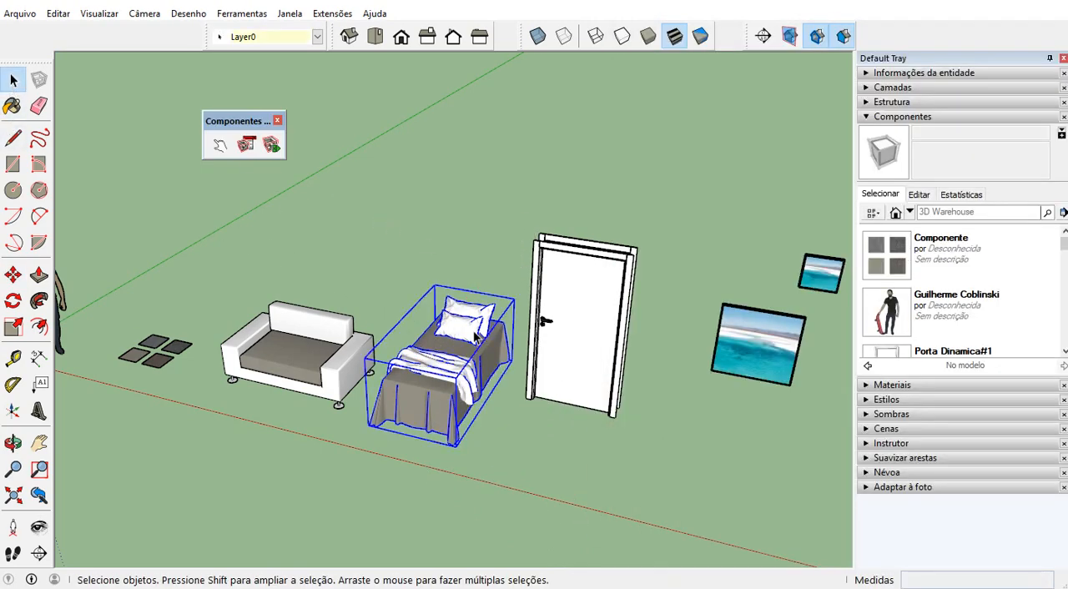
{"action": "left_click", "coordinate": [471, 337]}
{"action": "key", "text": "alt+Tab"}
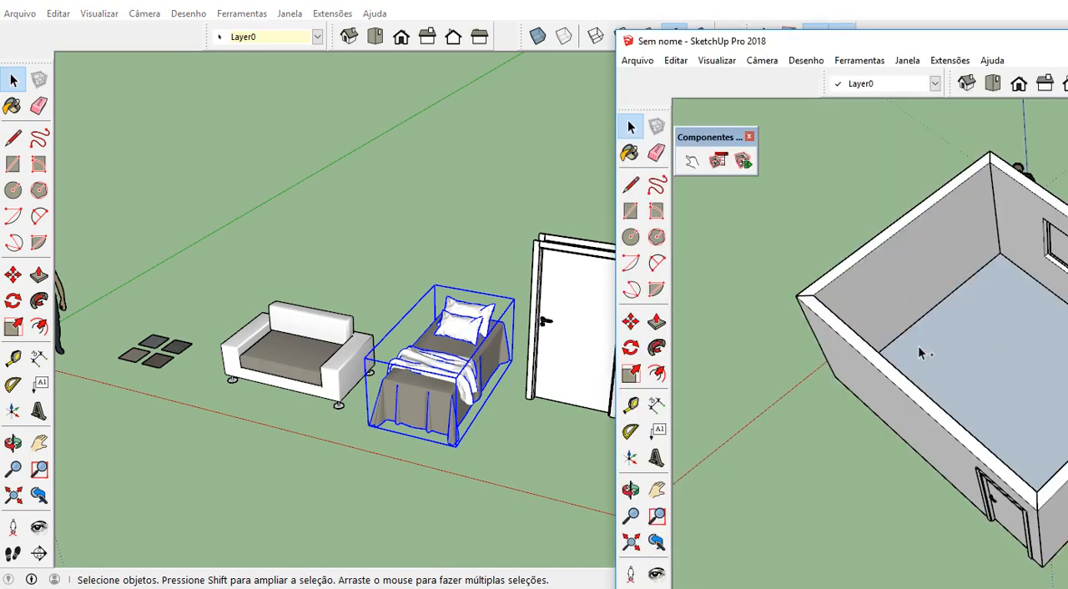
{"action": "key", "text": "ctrl+v"}
{"action": "key", "text": "m"}
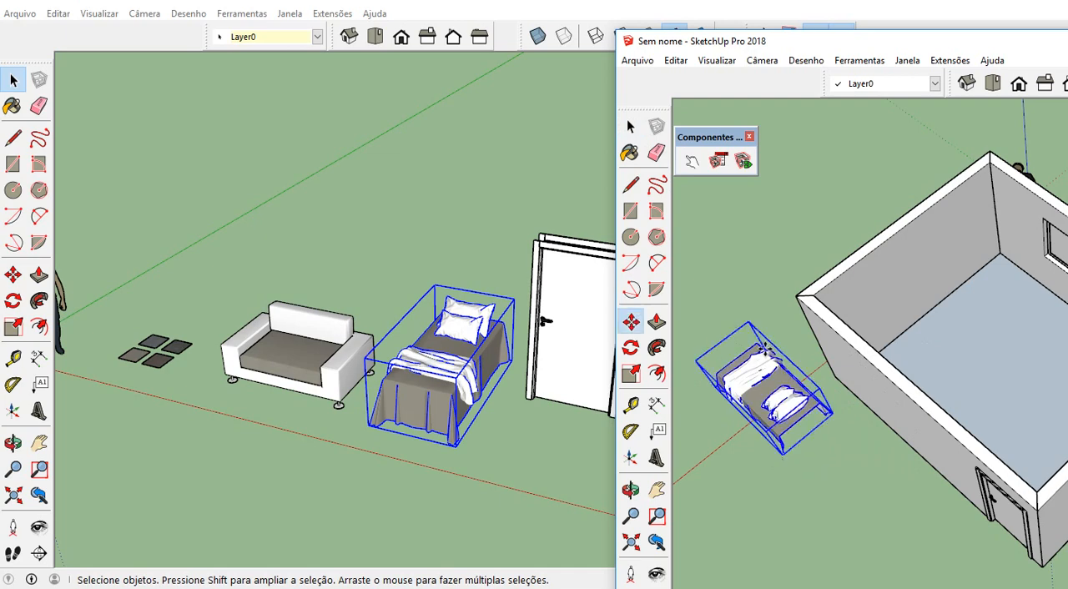
{"action": "key", "text": "space"}
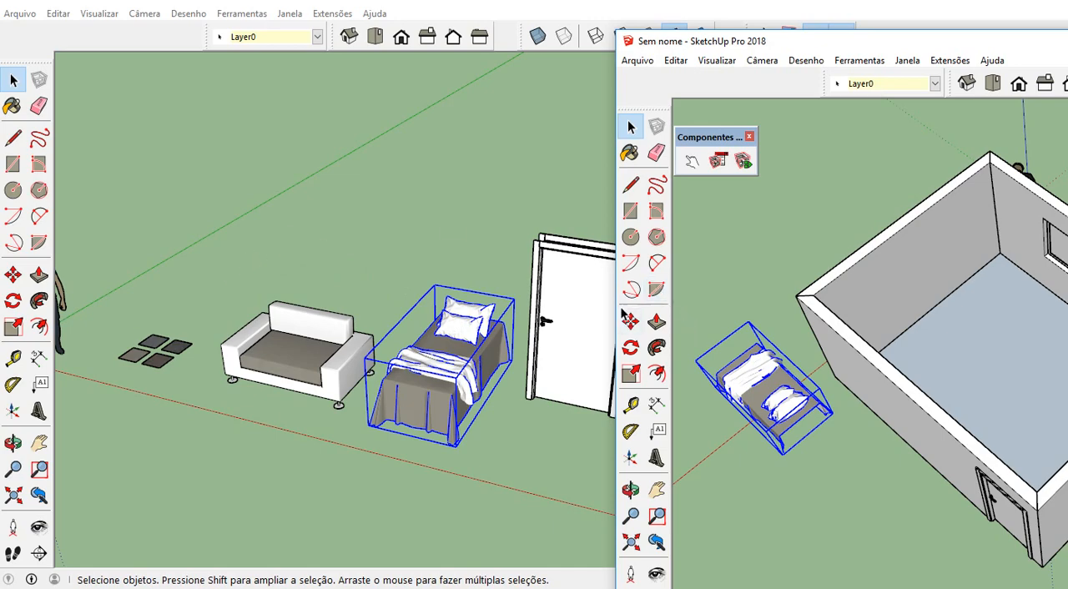
Bring the room model's window back over the library and grab the bed for moving by the bottom corner of its bedsheet
{"action": "mouse_move", "coordinate": [935, 53]}
{"action": "left_mouse_down"}
{"action": "mouse_move", "coordinate": [338, 42]}
{"action": "mouse_move", "coordinate": [312, 26]}
{"action": "mouse_move", "coordinate": [321, 18]}
{"action": "left_mouse_up"}
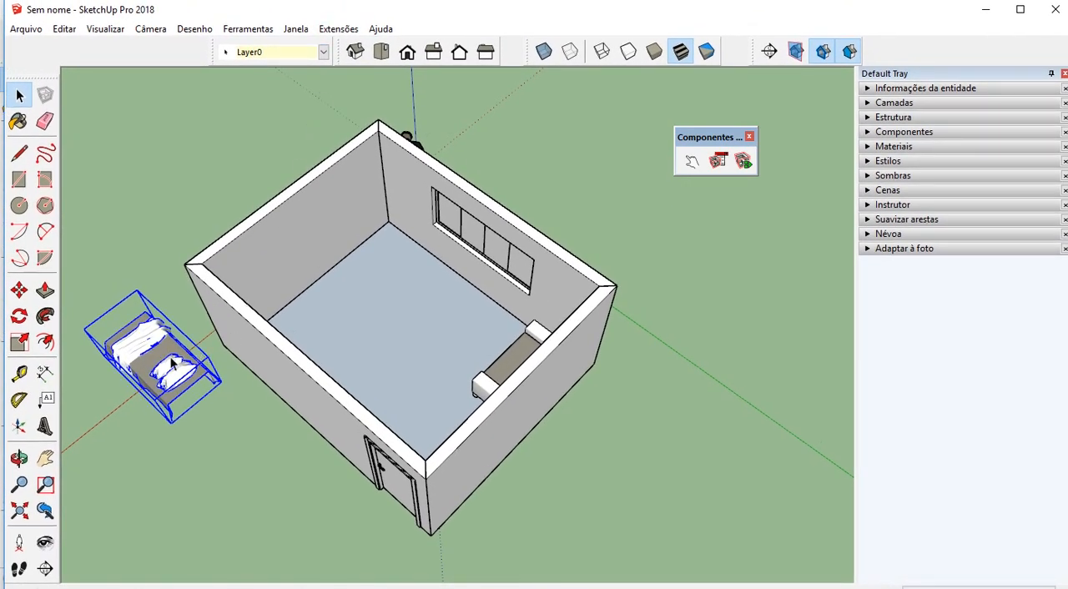
{"action": "left_click", "coordinate": [19, 290]}
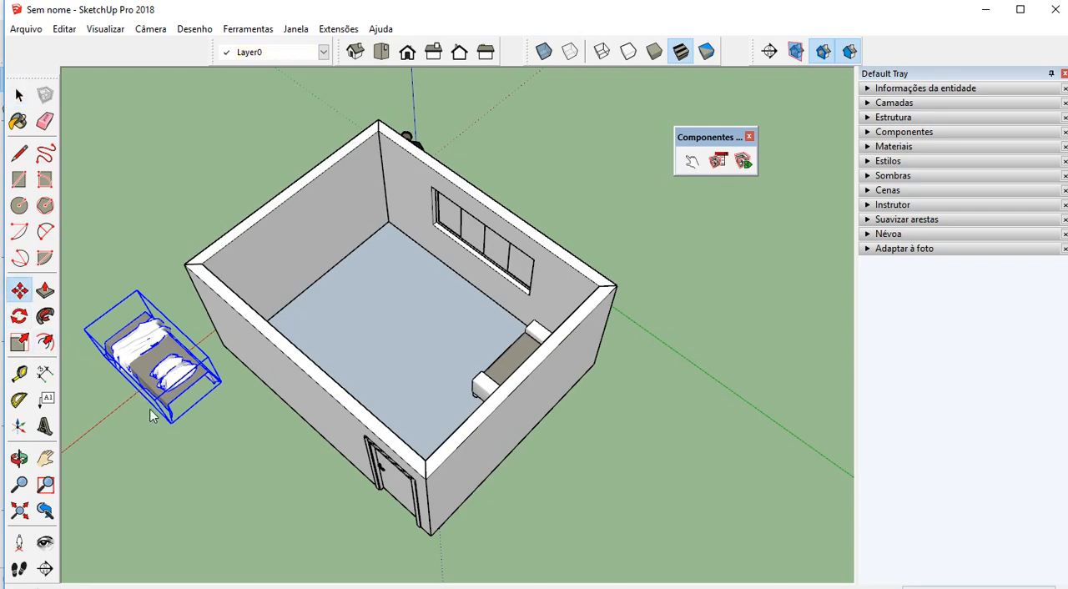
{"action": "scroll", "coordinate": [159, 417], "scroll_direction": "up", "scroll_amount": 3}
{"action": "scroll", "coordinate": [162, 439], "scroll_direction": "up", "scroll_amount": 3}
{"action": "scroll", "coordinate": [170, 536], "scroll_direction": "up", "scroll_amount": 4}
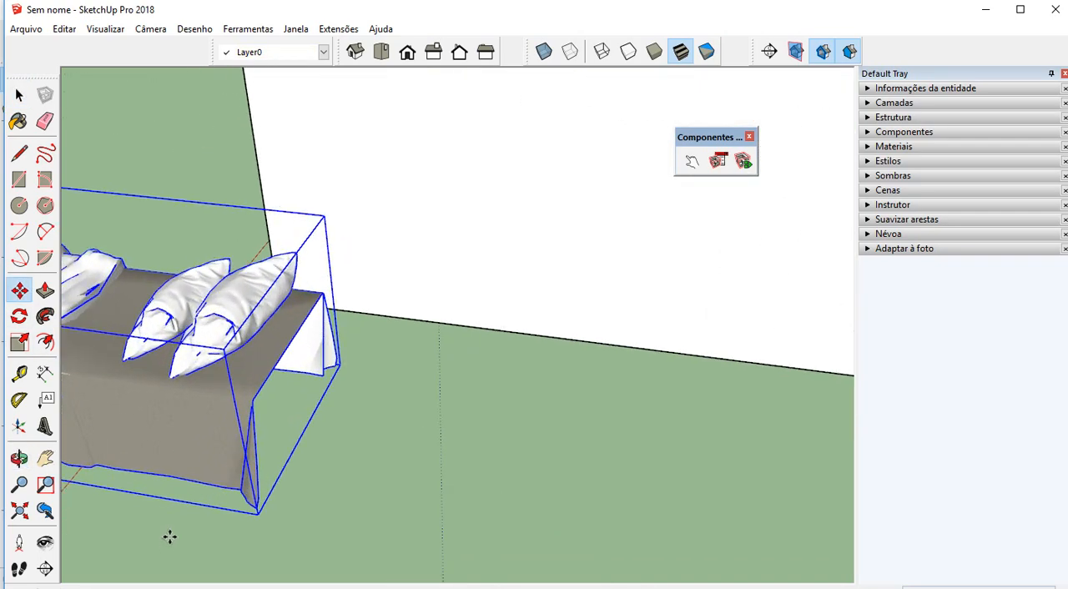
{"action": "scroll", "coordinate": [200, 504], "scroll_direction": "up", "scroll_amount": 2}
{"action": "scroll", "coordinate": [478, 374], "scroll_direction": "up", "scroll_amount": 2}
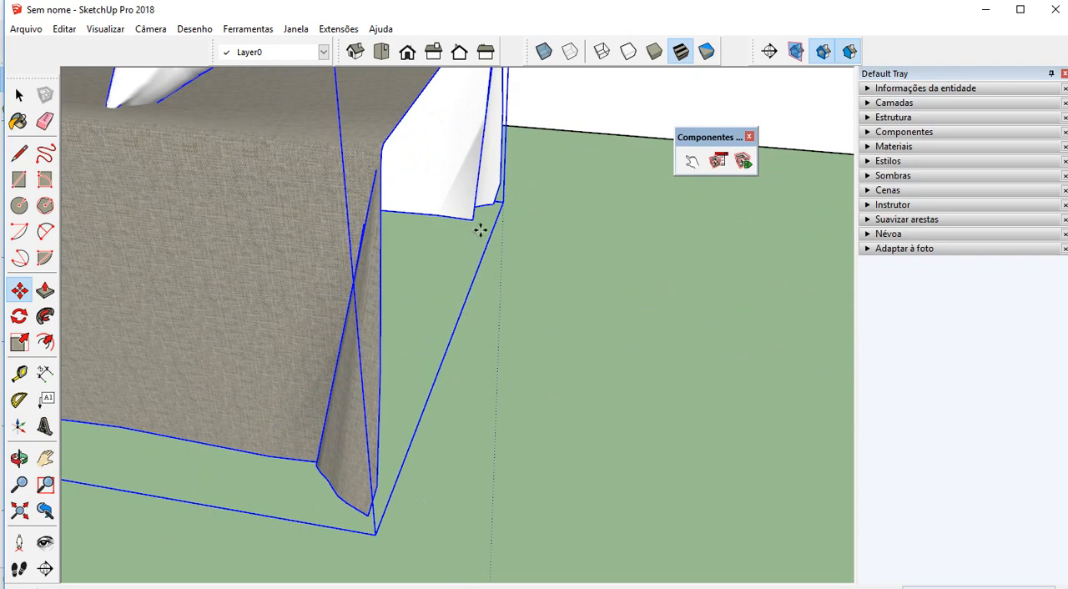
{"action": "middle_click_drag", "start_coordinate": [481, 231], "coordinate": [424, 247]}
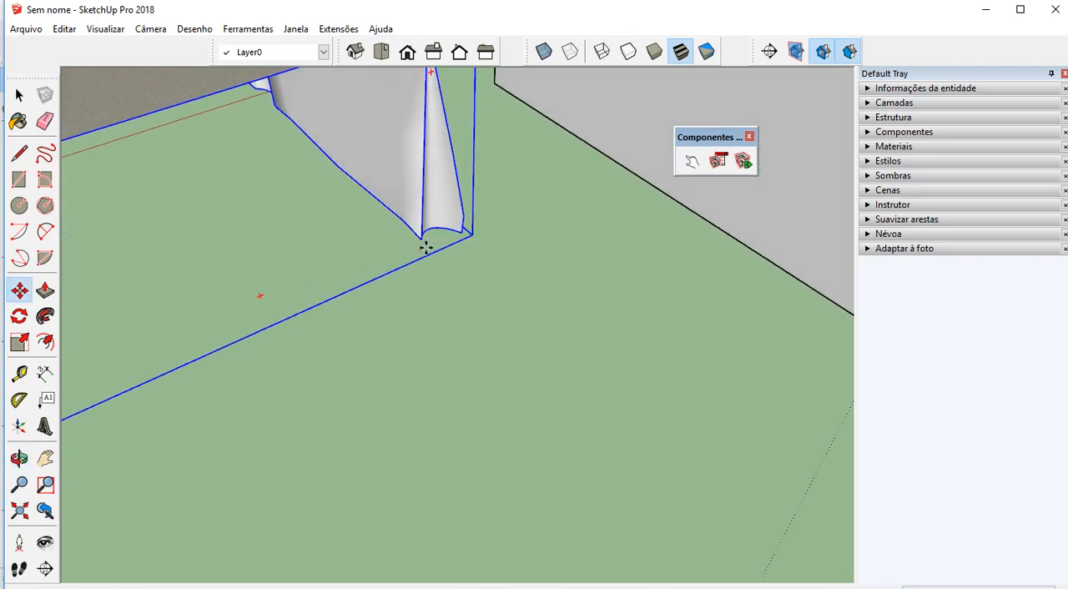
{"action": "scroll", "coordinate": [426, 247], "scroll_direction": "up", "scroll_amount": 3}
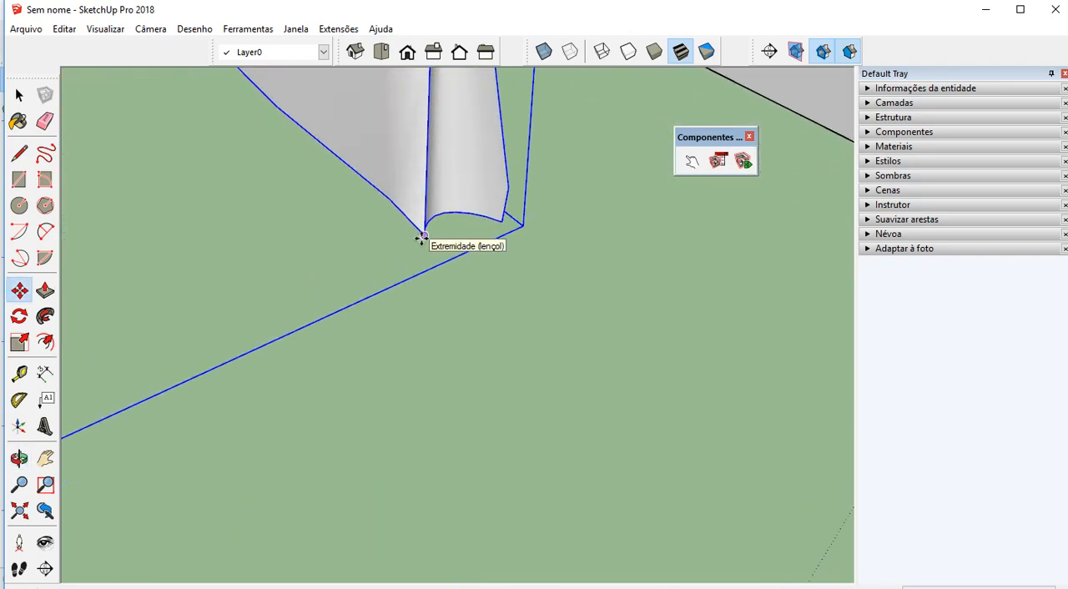
{"action": "scroll", "coordinate": [425, 235], "scroll_direction": "down", "scroll_amount": 5}
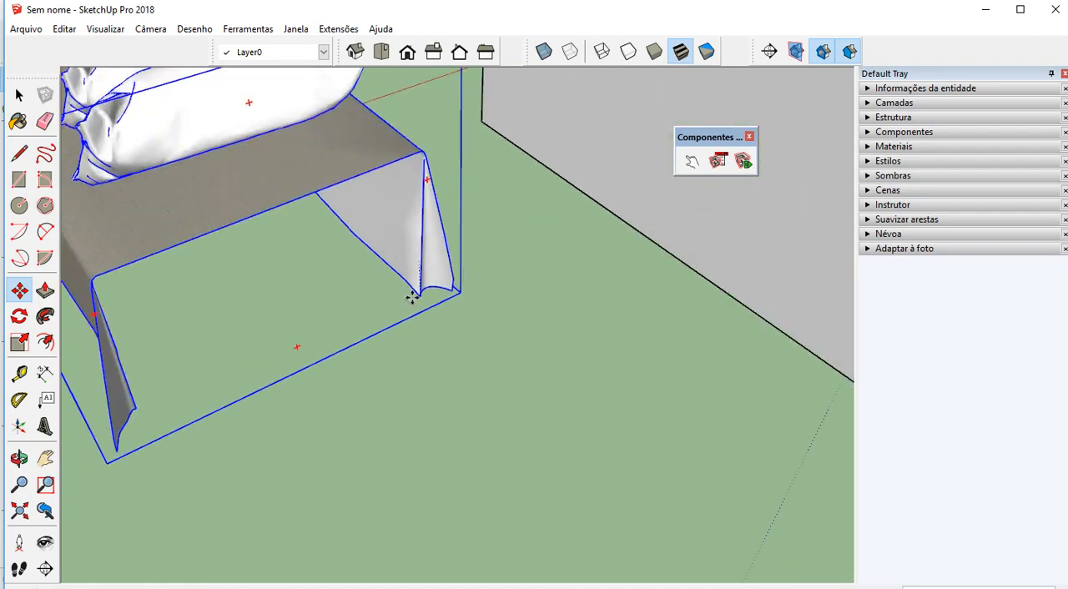
{"action": "scroll", "coordinate": [390, 337], "scroll_direction": "down", "scroll_amount": 5}
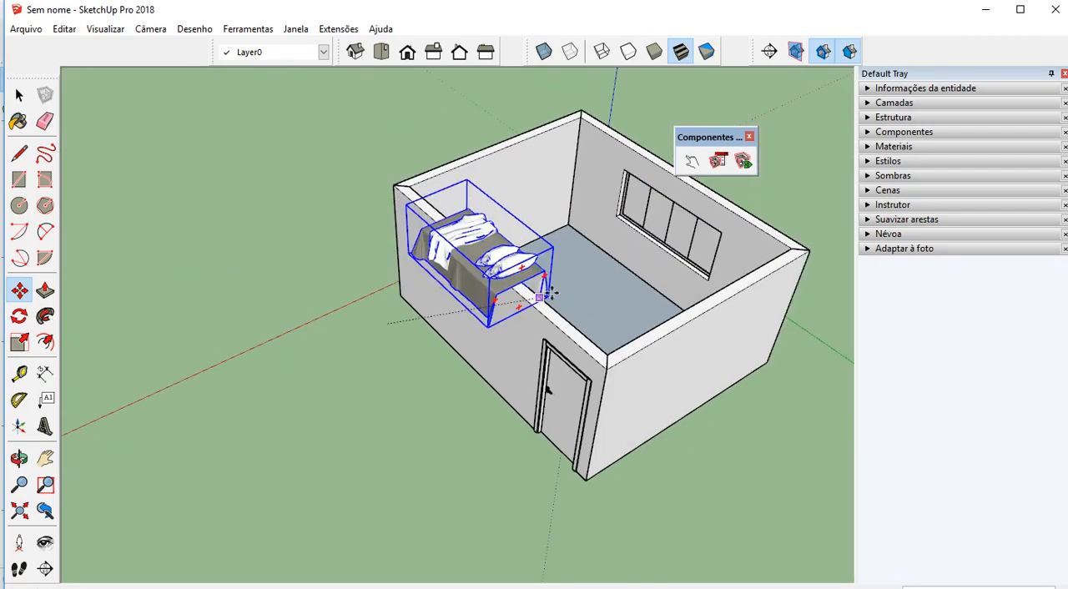
Try to snap the bed's sheet corner to an endpoint of parede 3 near the door using X-ray display, and turn X-ray off again
{"action": "scroll", "coordinate": [560, 282], "scroll_direction": "up", "scroll_amount": 3}
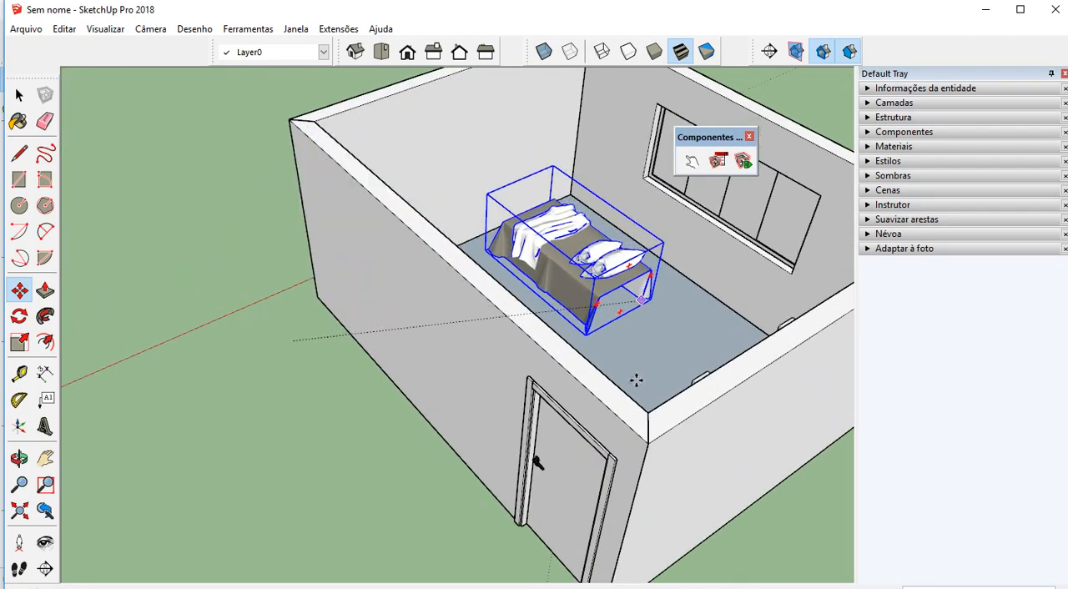
{"action": "scroll", "coordinate": [503, 381], "scroll_direction": "up", "scroll_amount": 1}
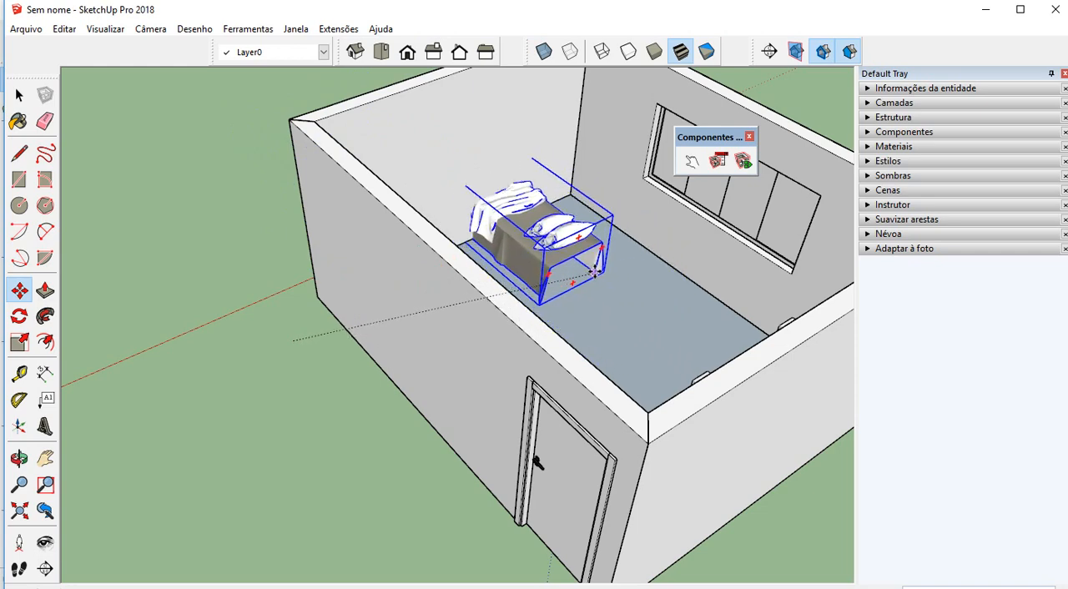
{"action": "left_click", "coordinate": [547, 53]}
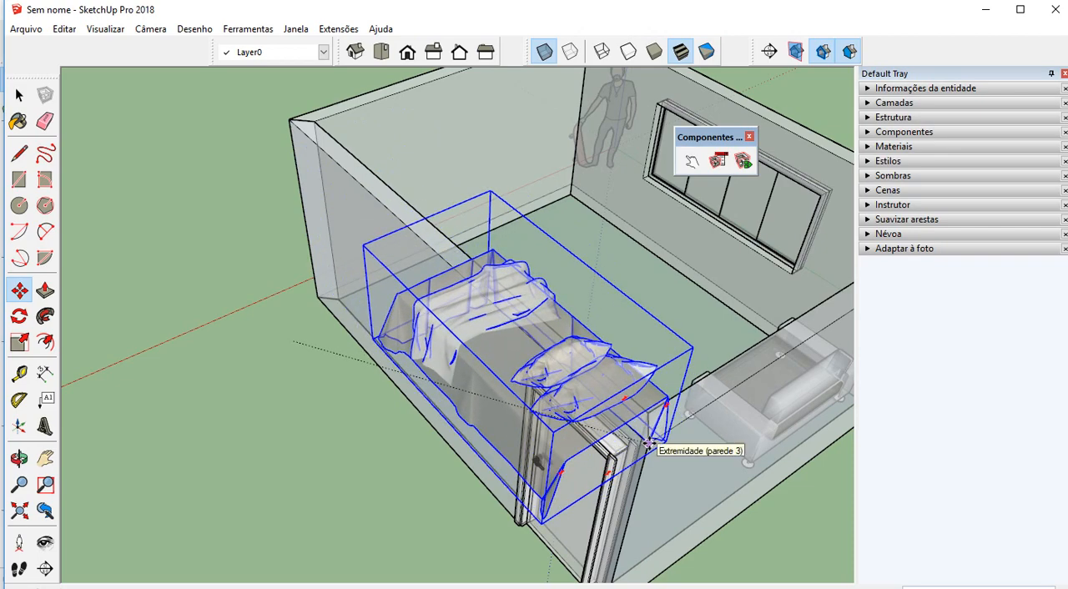
{"action": "left_click", "coordinate": [649, 444]}
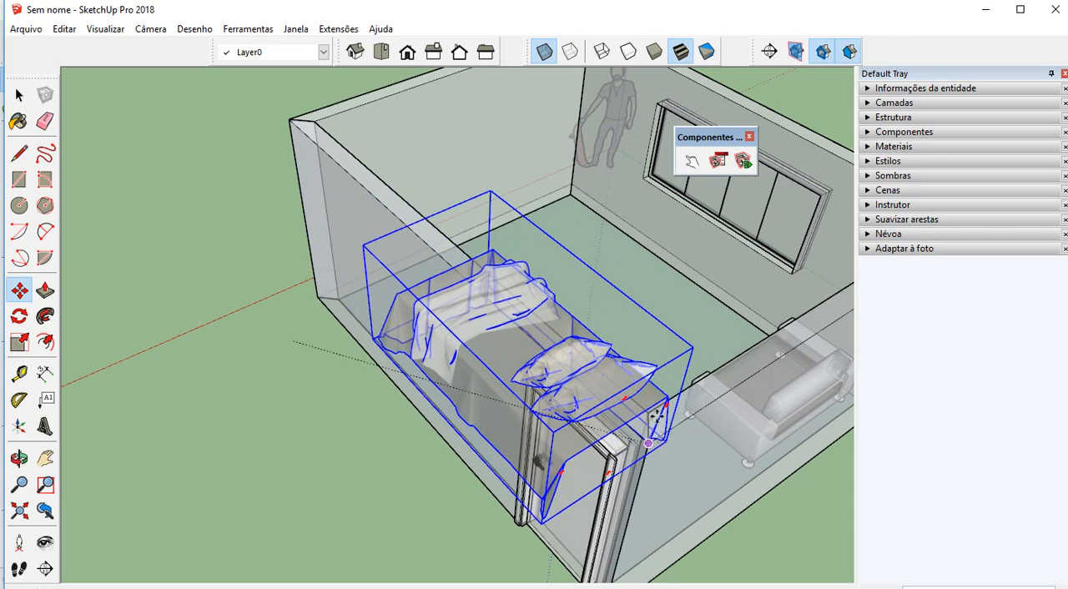
{"action": "left_click", "coordinate": [544, 52]}
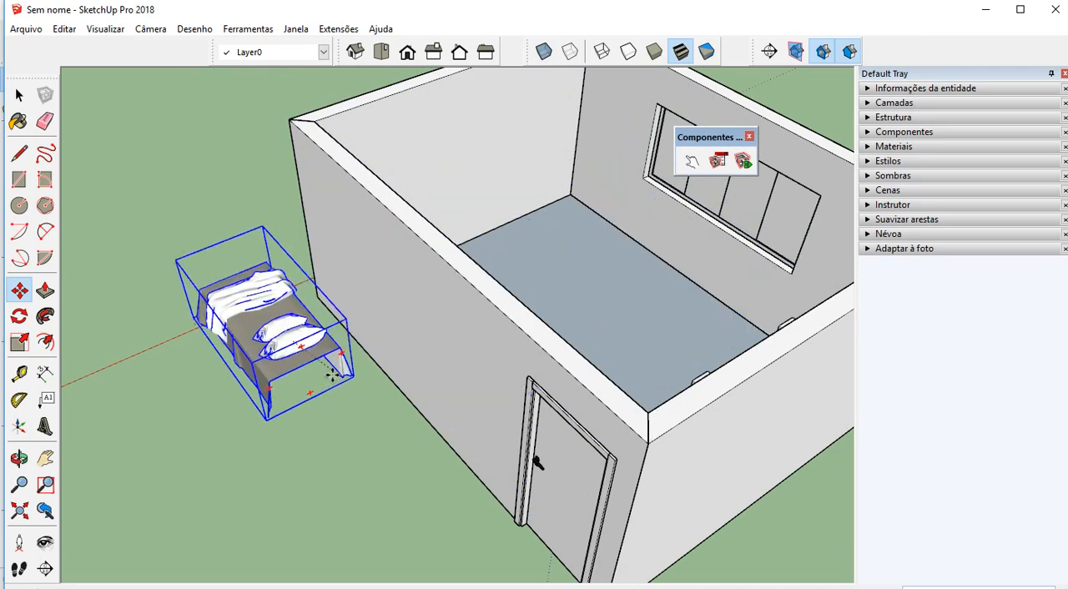
Set the bed down on the ground outside the room's walls and deselect it
{"action": "left_click", "coordinate": [294, 370]}
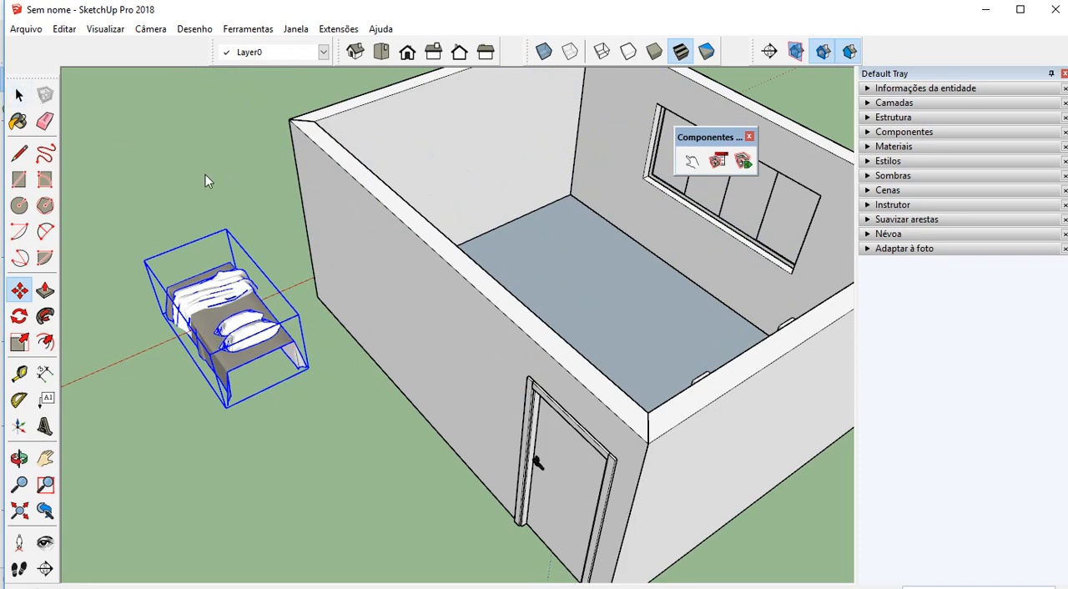
{"action": "left_click", "coordinate": [19, 95]}
{"action": "left_click", "coordinate": [238, 181]}
{"action": "scroll", "coordinate": [394, 380], "scroll_direction": "down", "scroll_amount": 3}
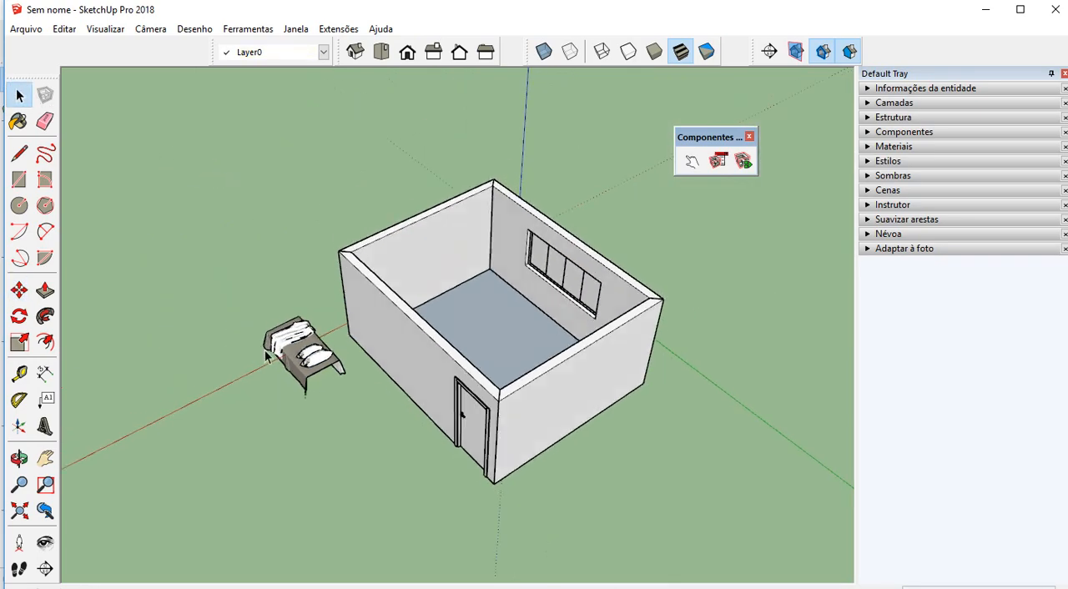
Add two new layers named "paredes maiores" and "paredes menores"
{"action": "middle_click_drag", "start_coordinate": [267, 357], "coordinate": [429, 267]}
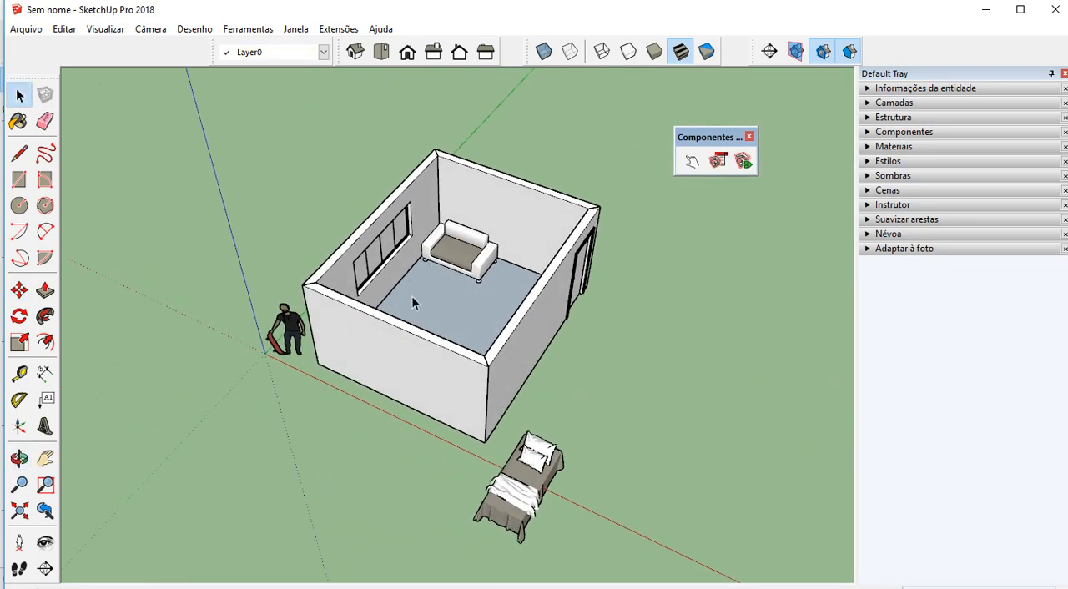
{"action": "left_click", "coordinate": [869, 104]}
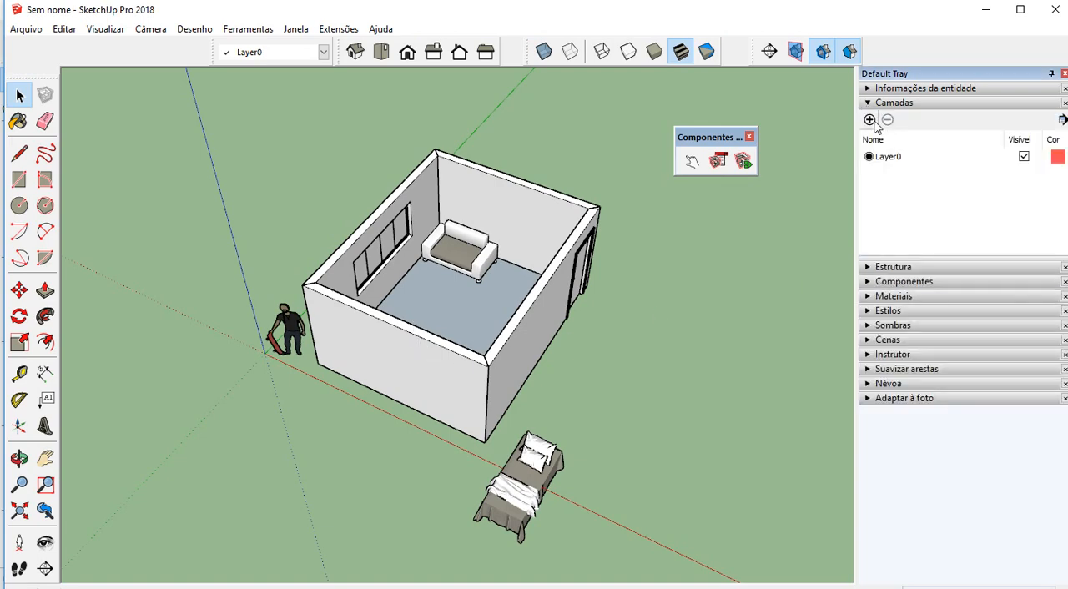
{"action": "left_click", "coordinate": [869, 120]}
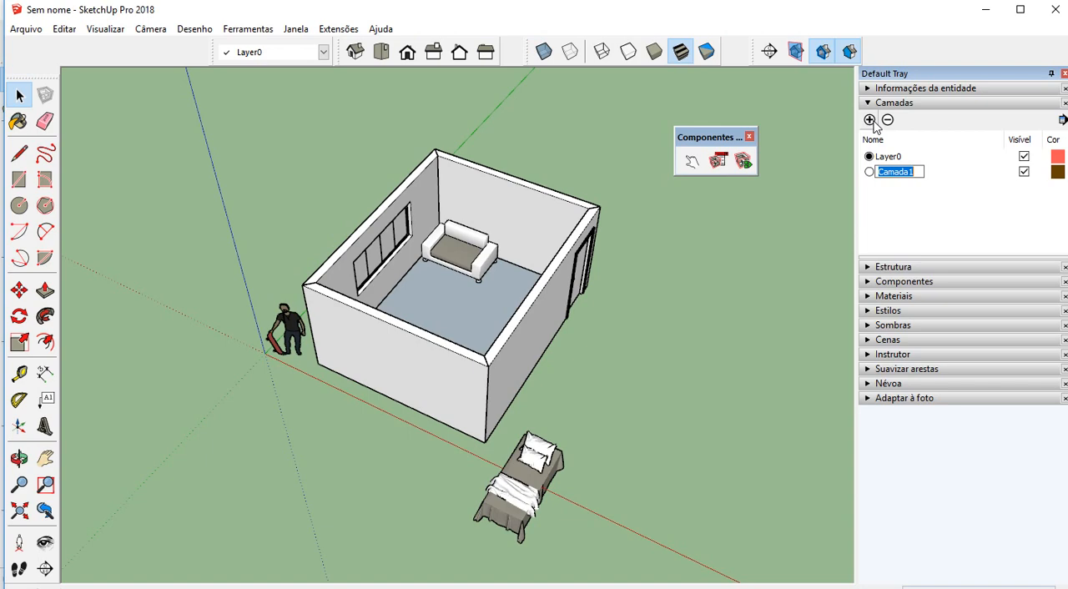
{"action": "type", "text": "paredes maiores"}
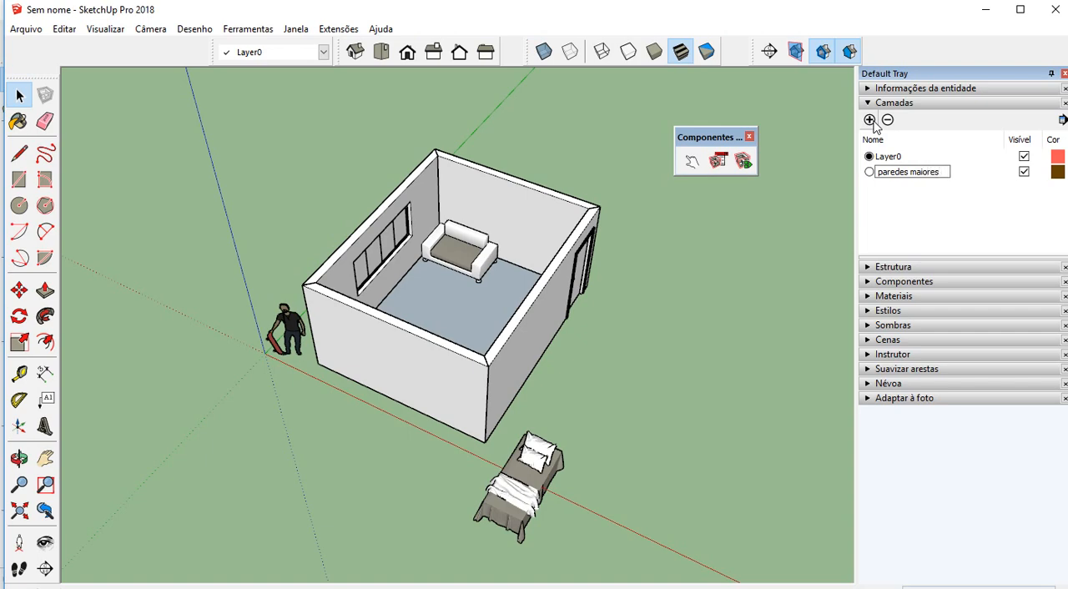
{"action": "left_click", "coordinate": [871, 120]}
{"action": "type", "text": "paredes menores"}
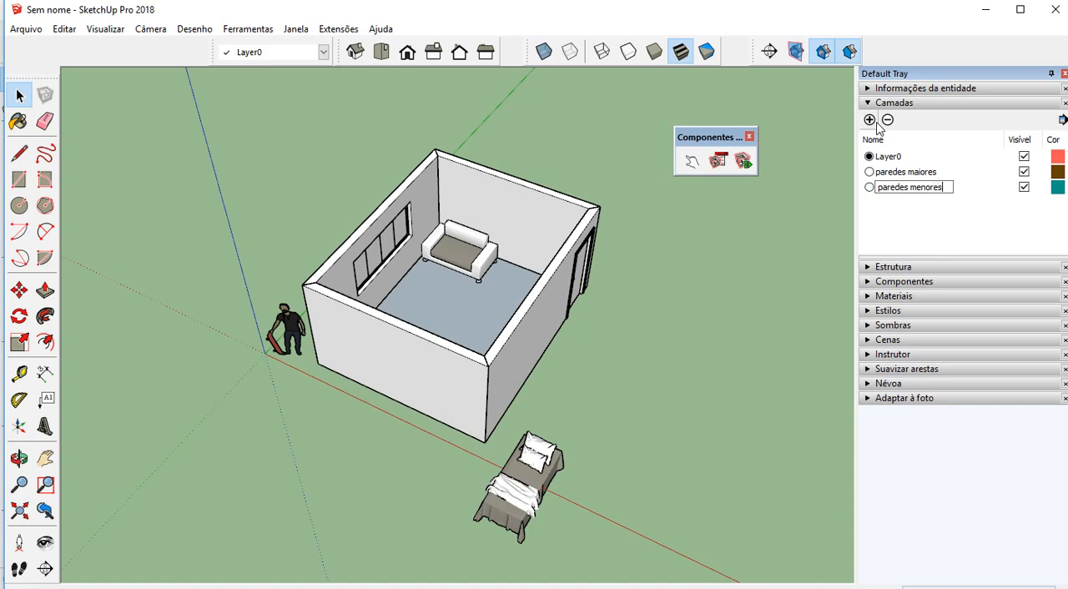
{"action": "key", "text": "Return"}
Assign the two longer walls with the window and door to the paredes maiores layer, and test it by hiding and showing the layer
{"action": "left_click", "coordinate": [527, 330]}
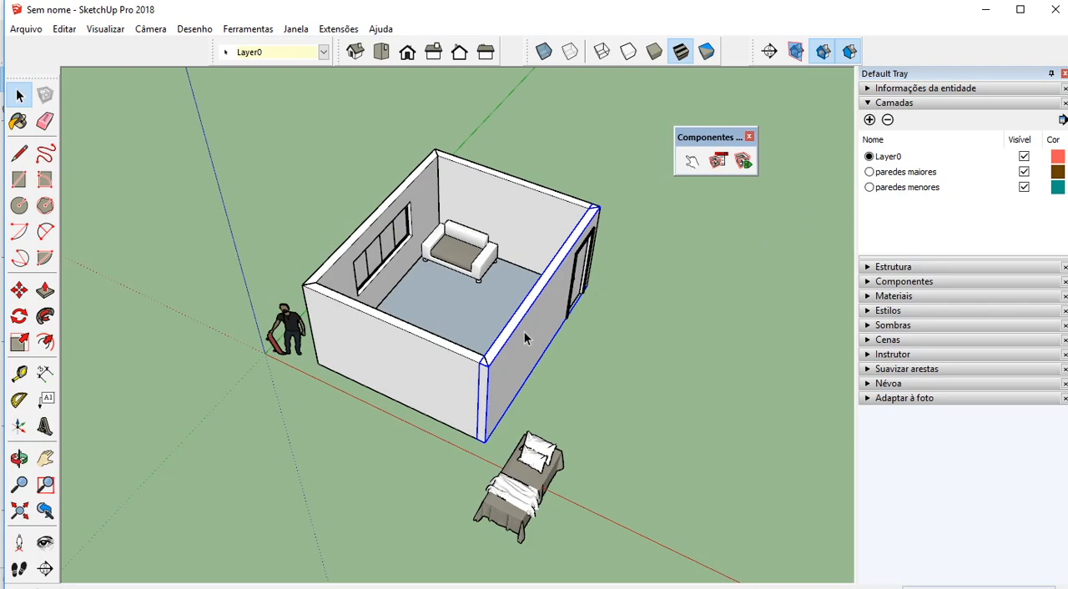
{"action": "left_click", "coordinate": [415, 191], "text": "shift"}
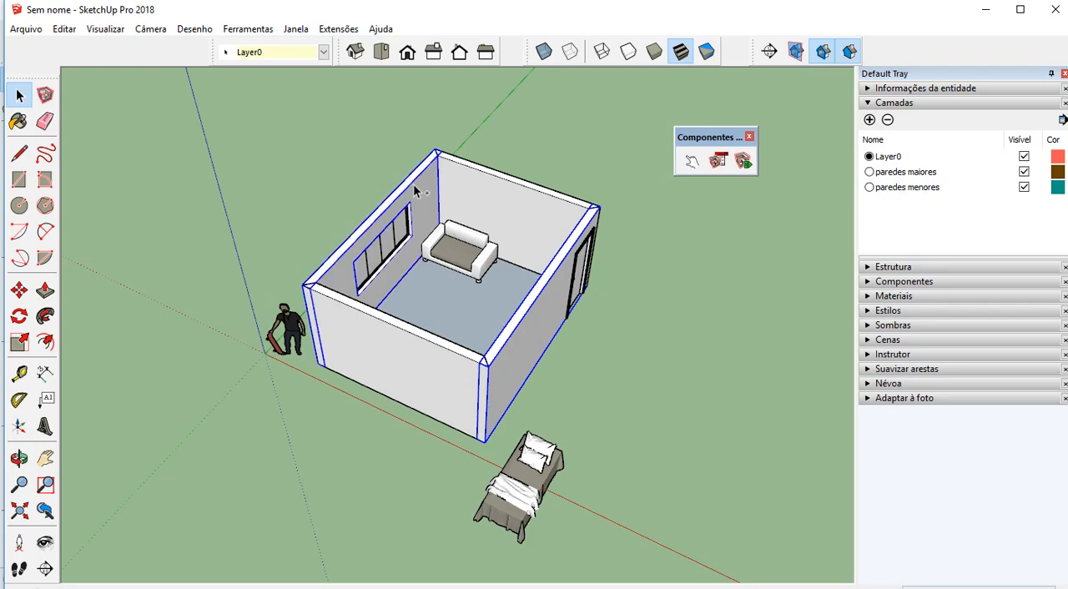
{"action": "scroll", "coordinate": [411, 209], "scroll_direction": "up", "scroll_amount": 3}
{"action": "middle_click_drag", "start_coordinate": [413, 219], "coordinate": [389, 218]}
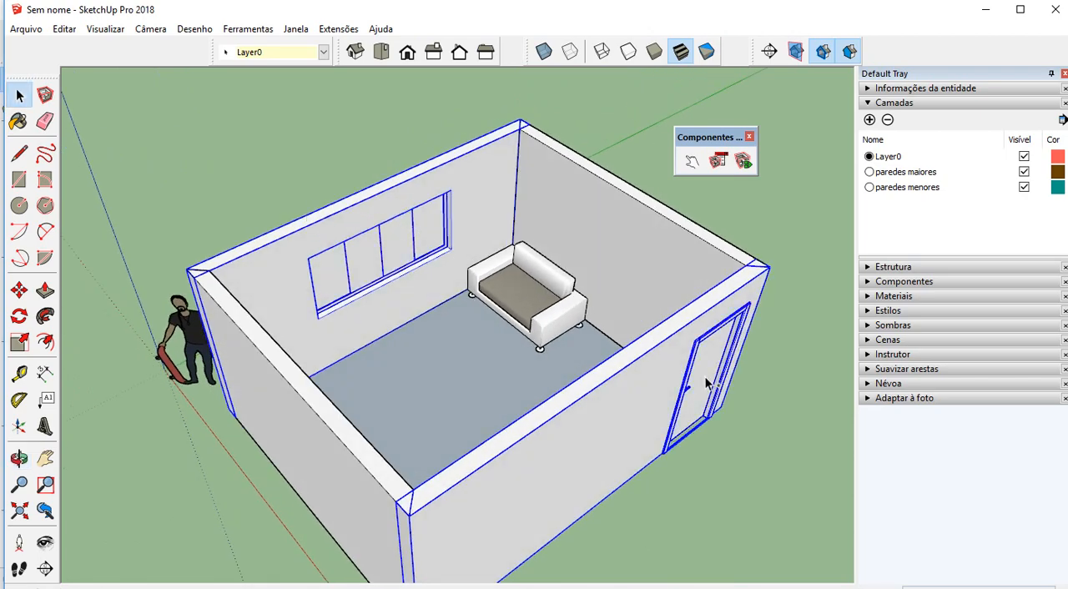
{"action": "left_click", "coordinate": [323, 52]}
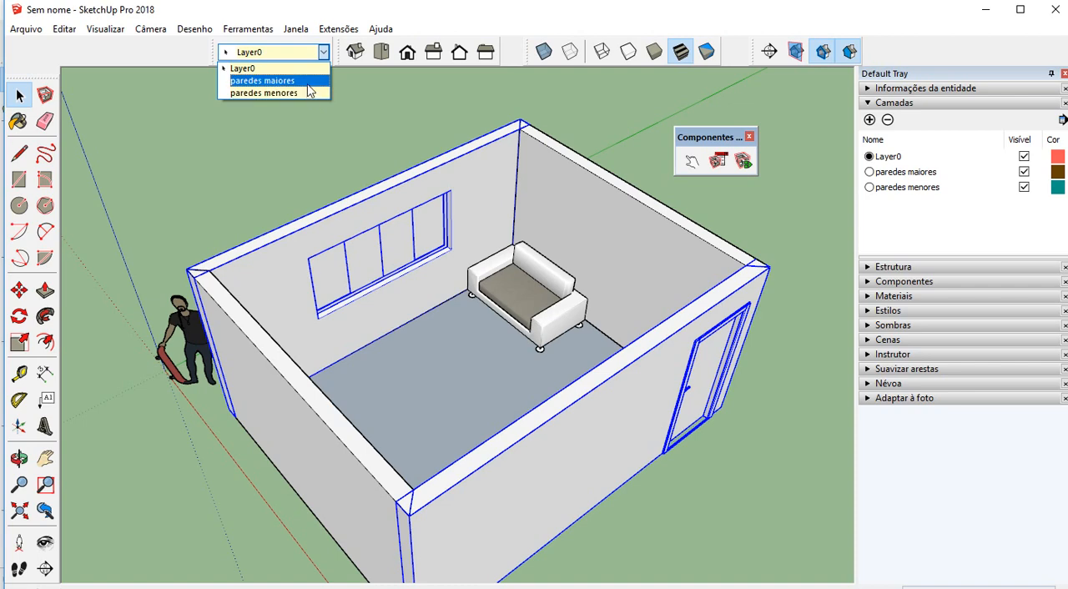
{"action": "left_click", "coordinate": [305, 82]}
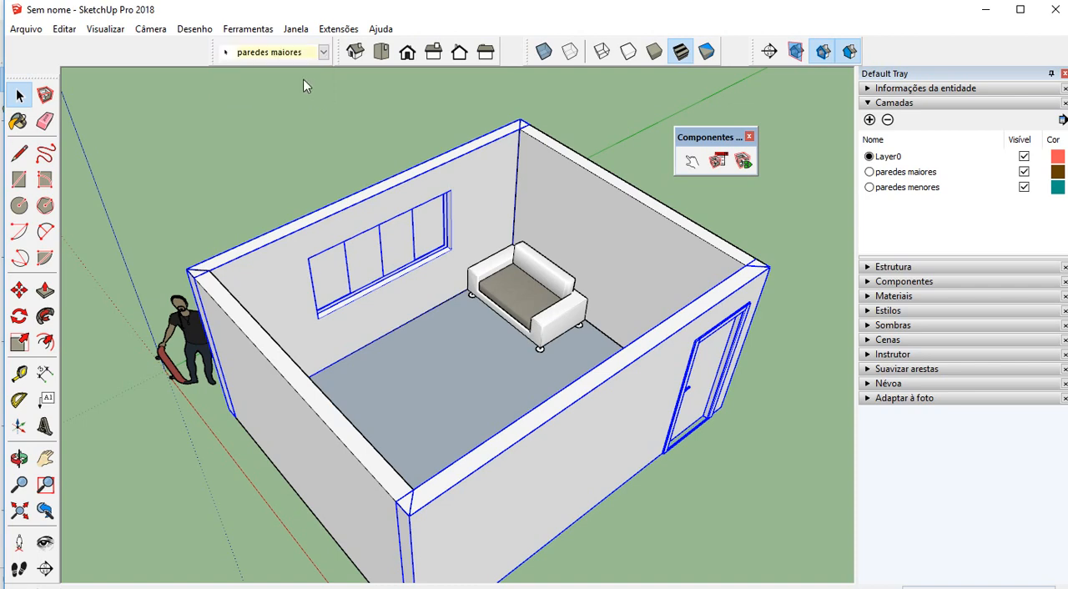
{"action": "left_click", "coordinate": [346, 102]}
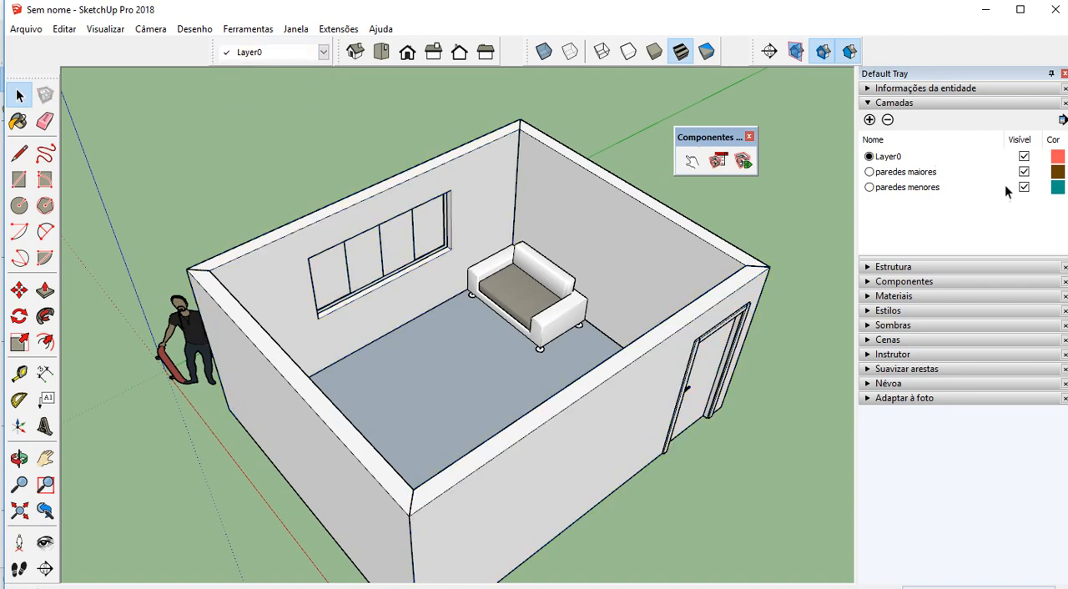
{"action": "left_click", "coordinate": [1024, 172]}
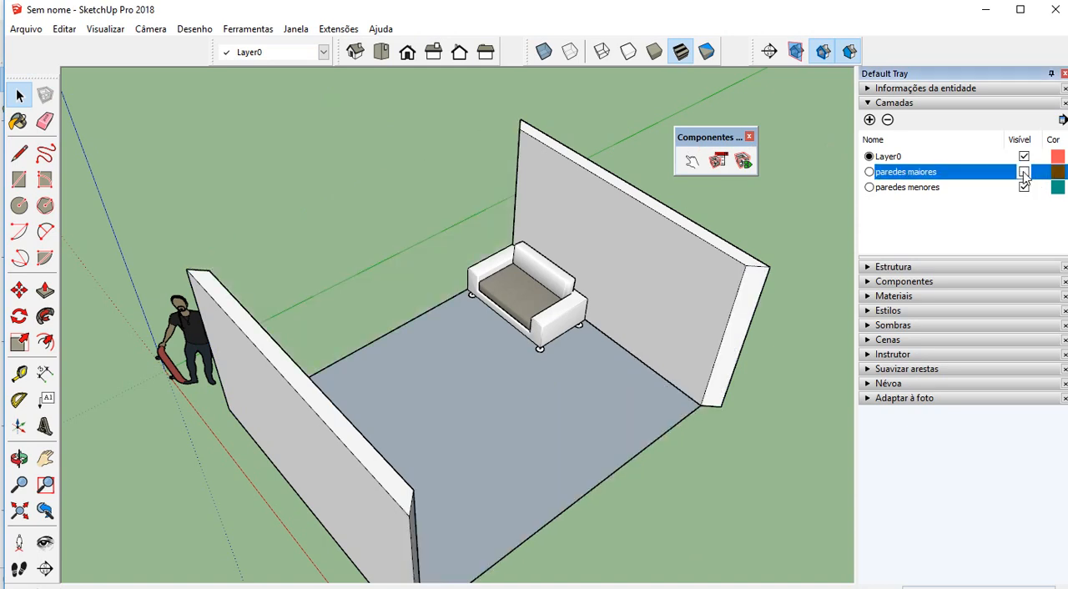
{"action": "left_click", "coordinate": [1024, 172]}
Assign the two shorter walls to the paredes menores layer
{"action": "left_click", "coordinate": [636, 221]}
{"action": "scroll", "coordinate": [634, 221], "scroll_direction": "down", "scroll_amount": 1}
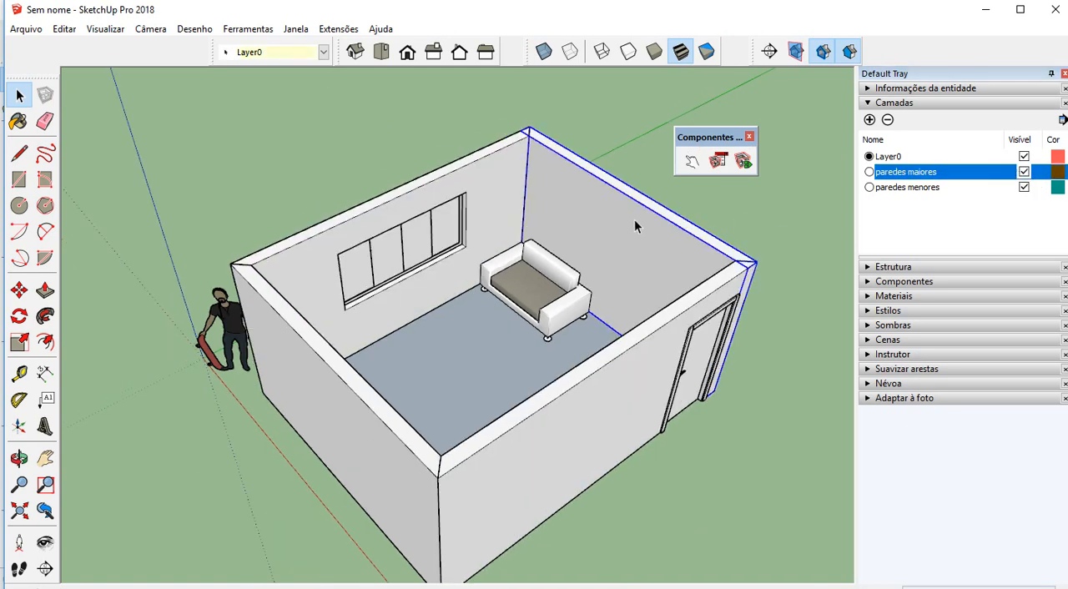
{"action": "left_click", "coordinate": [334, 388], "text": "ctrl"}
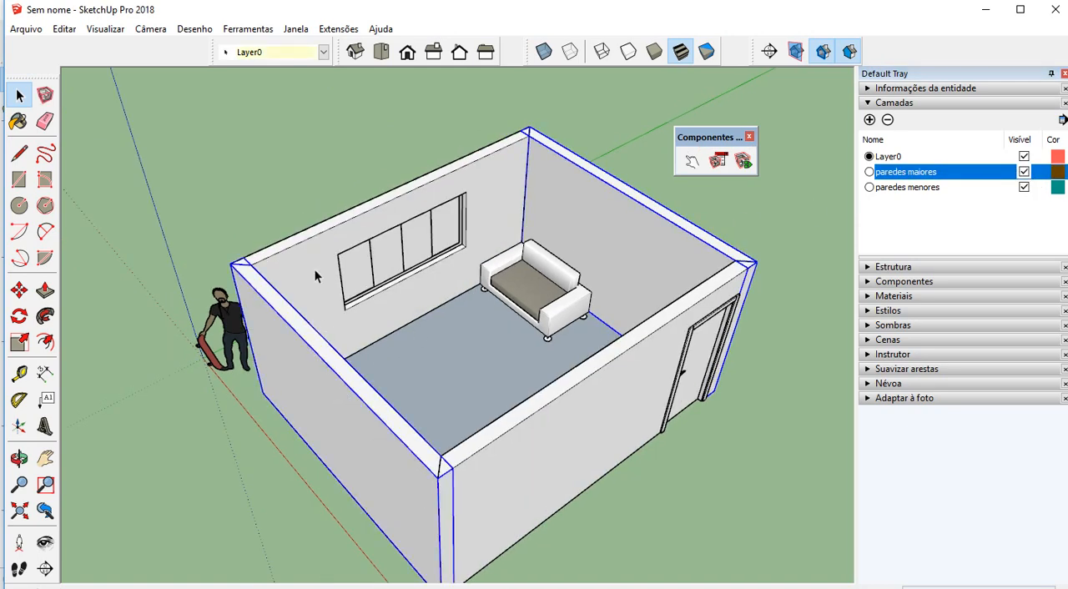
{"action": "left_click", "coordinate": [319, 52]}
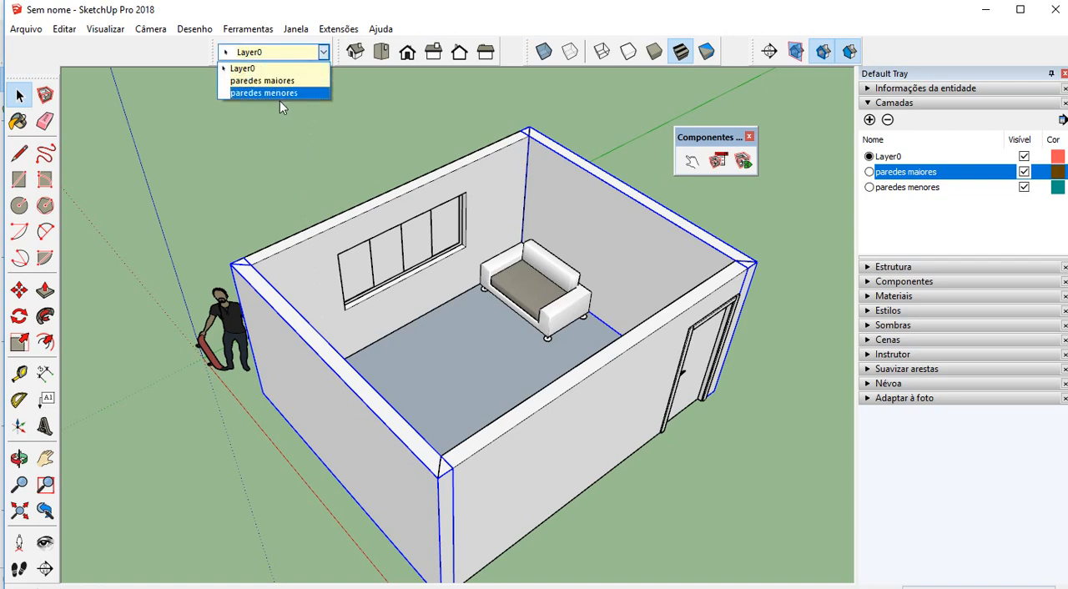
{"action": "left_click", "coordinate": [286, 93]}
Check the wall assignments by hiding and showing the paredes maiores layer and the paredes menores layer in turn
{"action": "left_click", "coordinate": [1024, 172]}
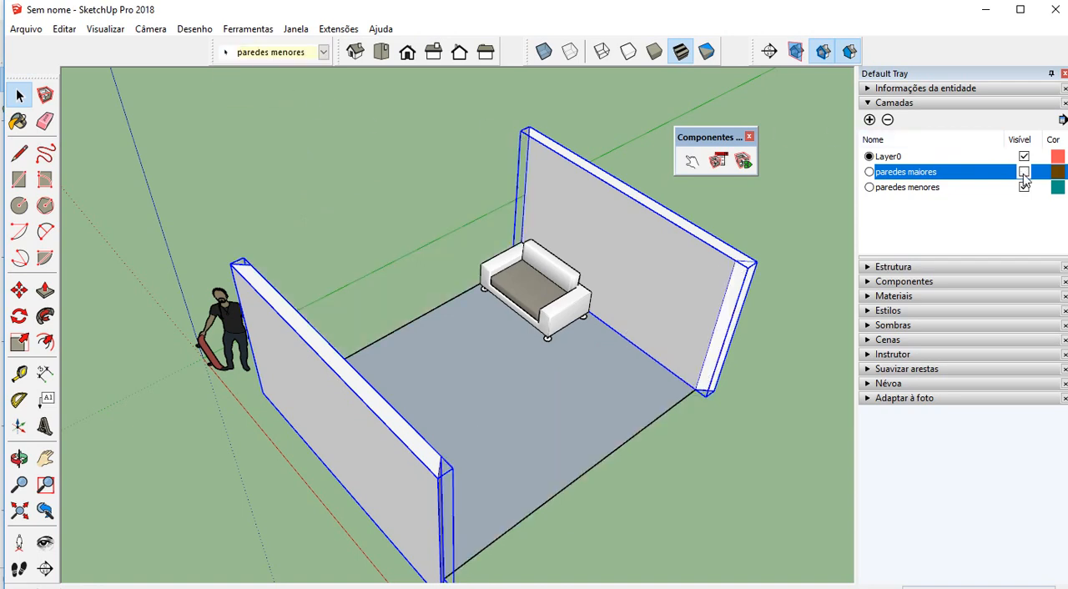
{"action": "left_click", "coordinate": [1024, 172]}
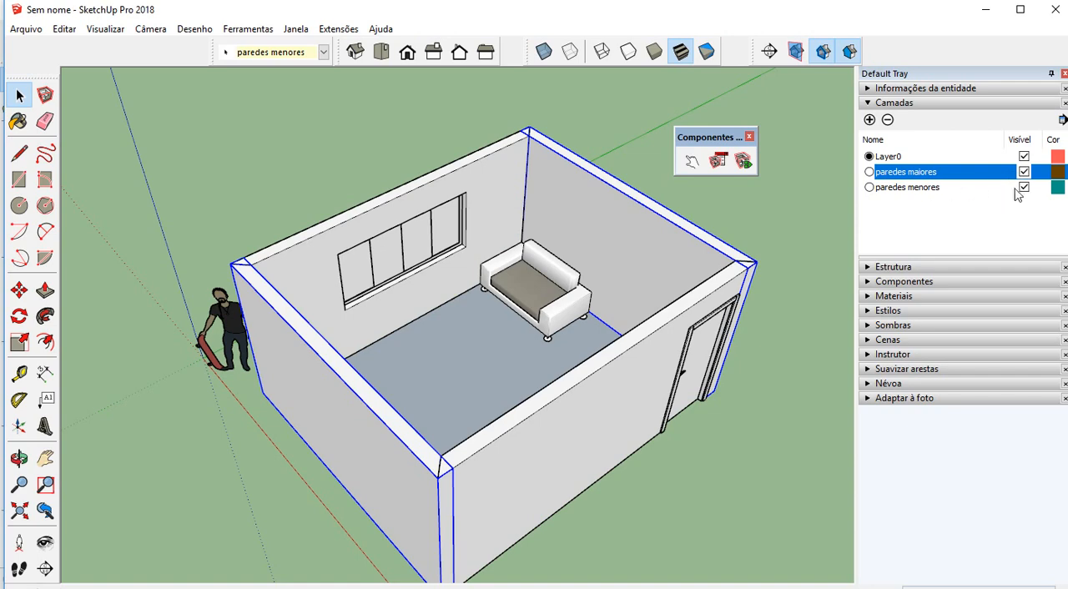
{"action": "left_click", "coordinate": [1024, 187]}
{"action": "left_click", "coordinate": [1025, 187]}
{"action": "left_click", "coordinate": [1024, 187]}
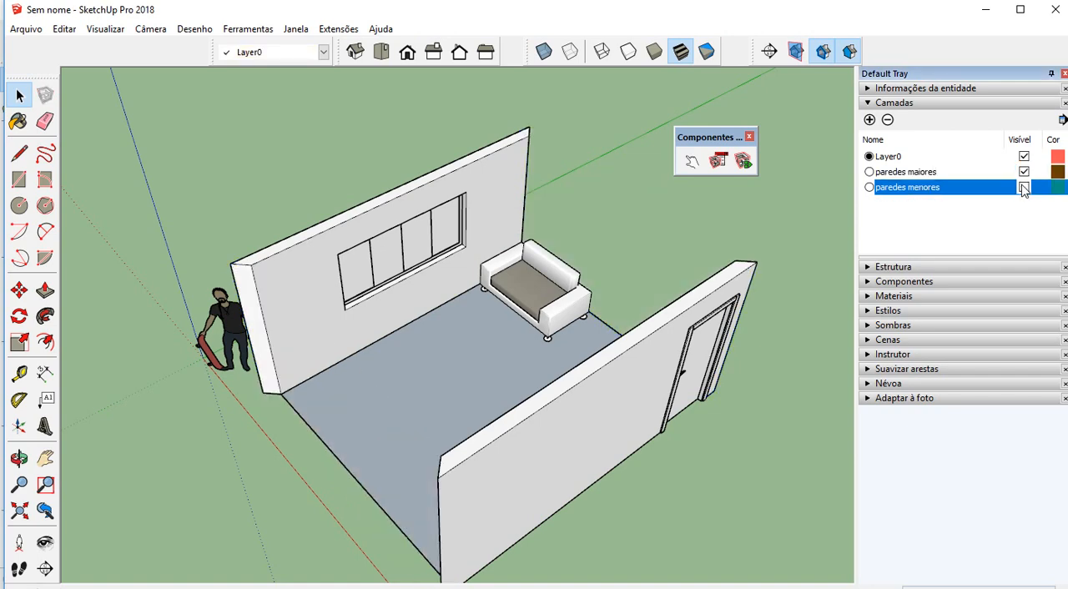
{"action": "left_click", "coordinate": [1025, 187]}
Hide both the paredes menores and paredes maiores layers and view the floor and sofa without walls
{"action": "left_click", "coordinate": [1025, 187]}
{"action": "left_click", "coordinate": [1024, 172]}
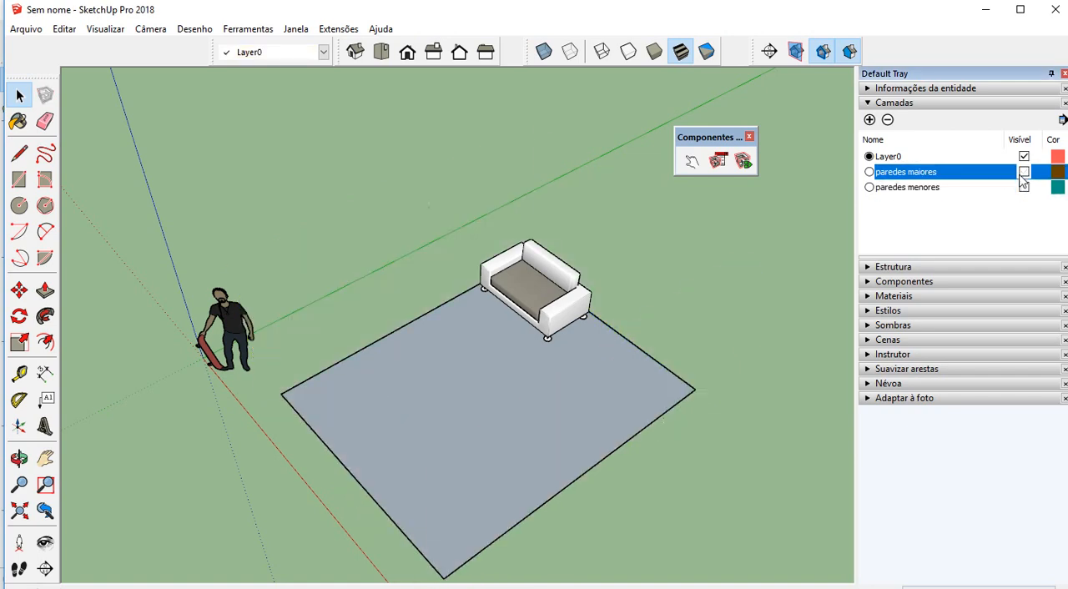
{"action": "middle_click_drag", "start_coordinate": [681, 327], "coordinate": [570, 372]}
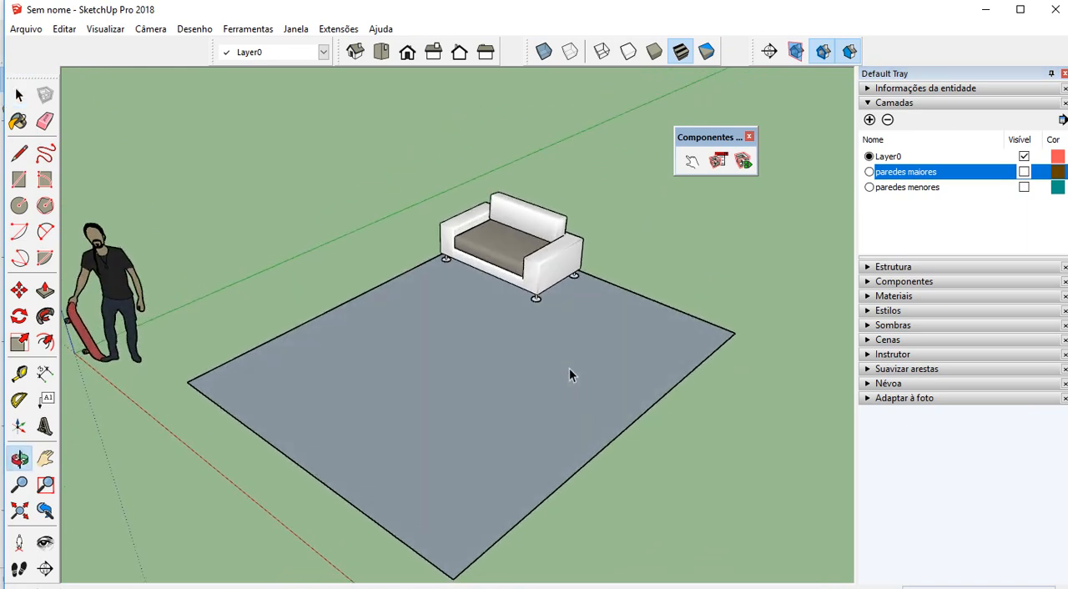
Add two new layers named piso and móveis
{"action": "left_click", "coordinate": [708, 340]}
{"action": "left_click", "coordinate": [773, 271]}
{"action": "left_click", "coordinate": [868, 119]}
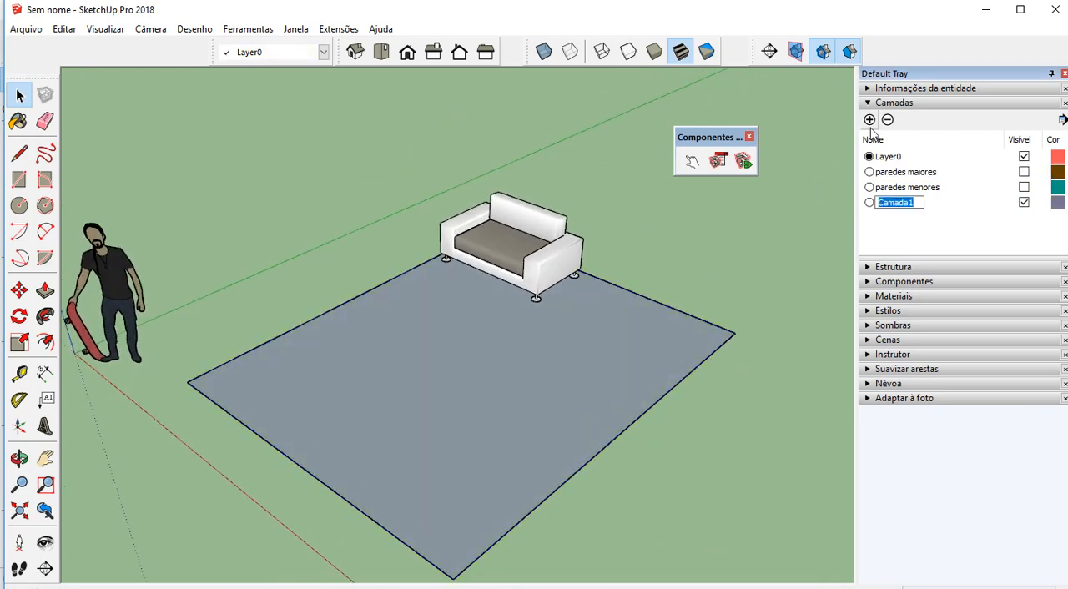
{"action": "type", "text": "piso"}
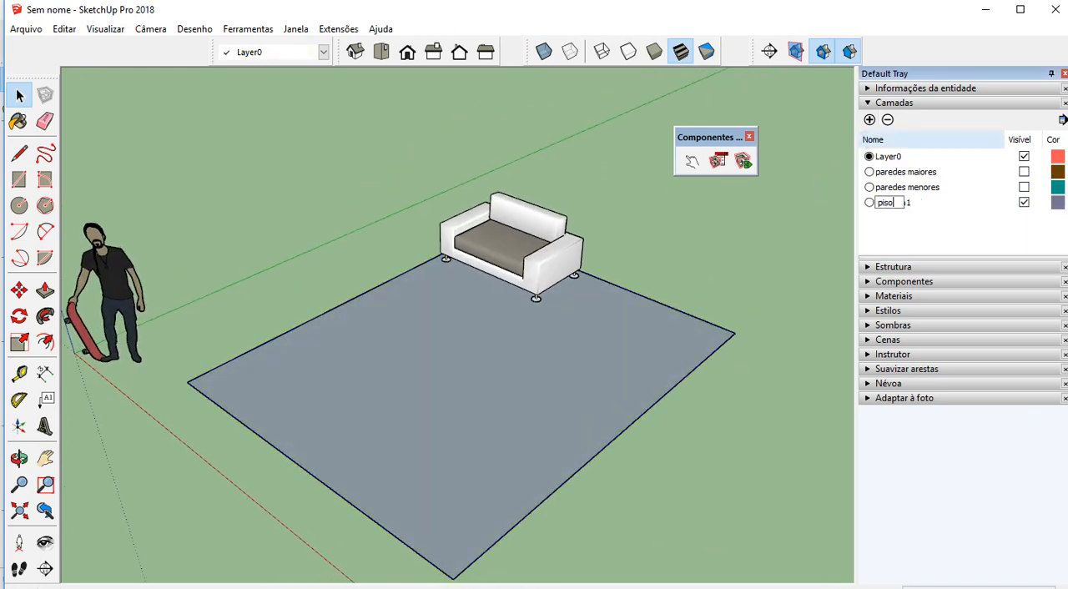
{"action": "left_click", "coordinate": [870, 120]}
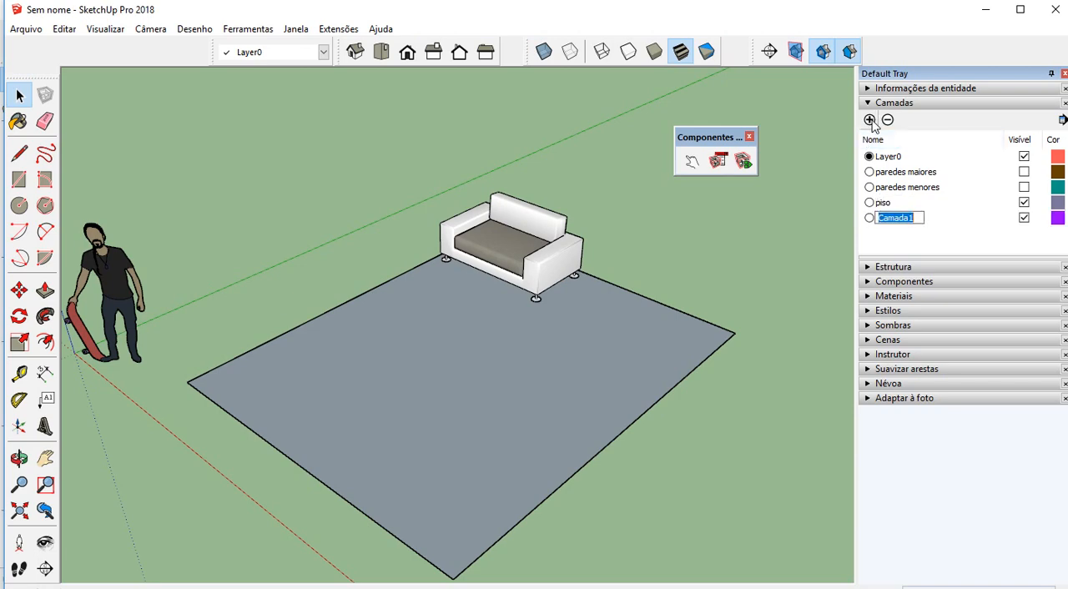
{"action": "type", "text": "móveis"}
{"action": "key", "text": "Return"}
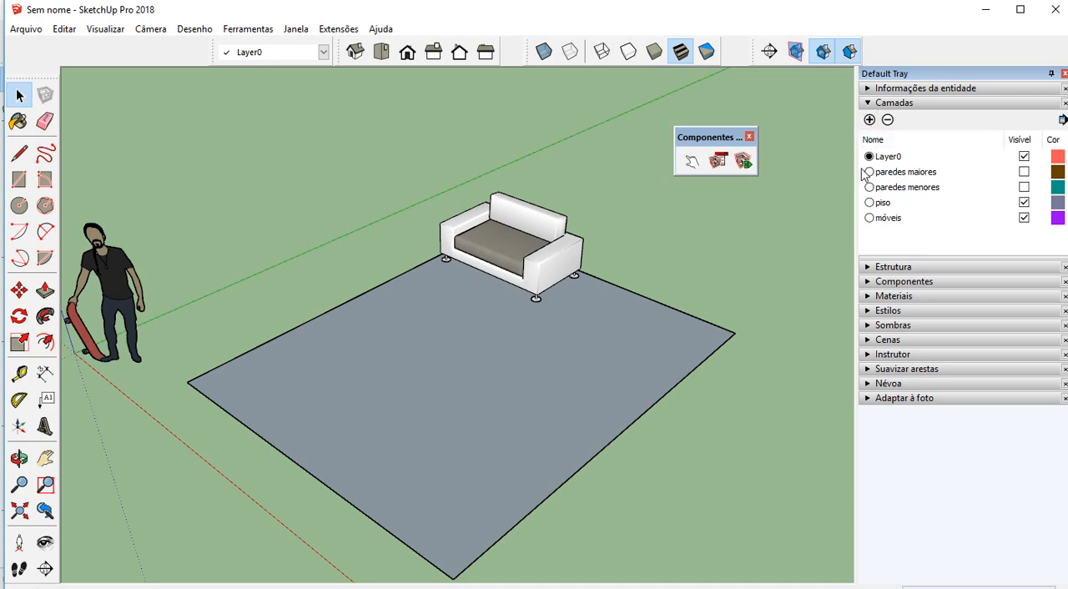
Rotate the bed outside the room half a turn so its pillows swap ends
{"action": "scroll", "coordinate": [532, 354], "scroll_direction": "down", "scroll_amount": 6}
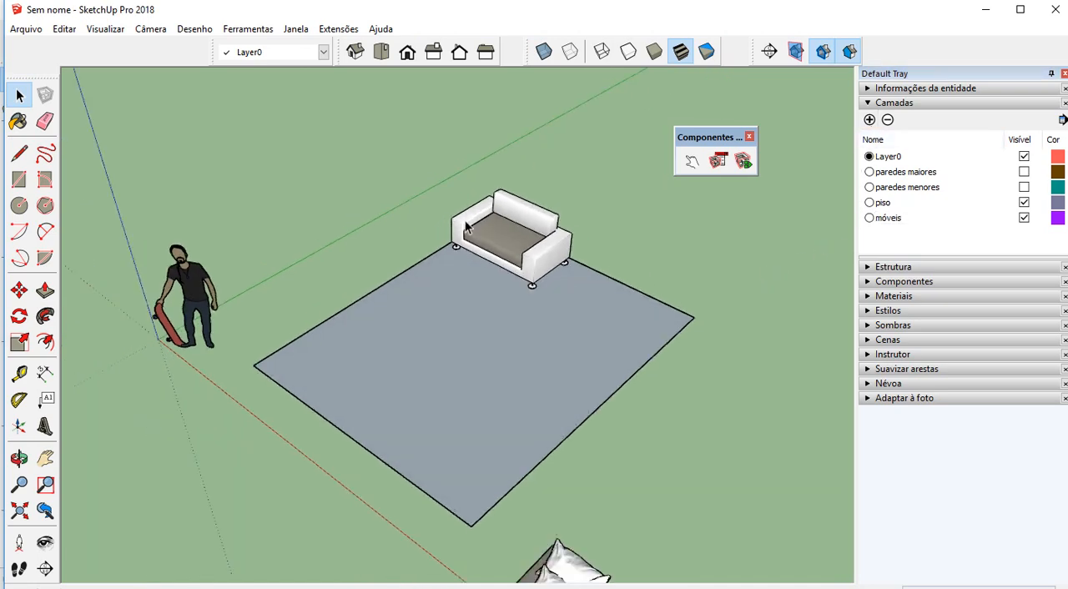
{"action": "scroll", "coordinate": [472, 274], "scroll_direction": "up", "scroll_amount": 2}
{"action": "scroll", "coordinate": [462, 258], "scroll_direction": "down", "scroll_amount": 2}
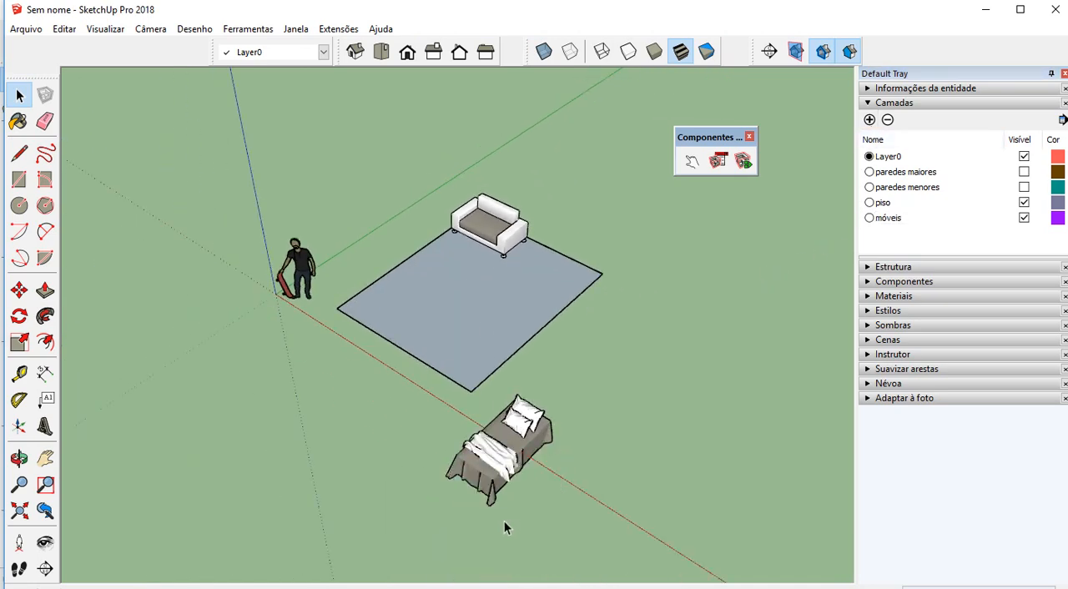
{"action": "left_click", "coordinate": [488, 477]}
{"action": "scroll", "coordinate": [500, 488], "scroll_direction": "up", "scroll_amount": 3}
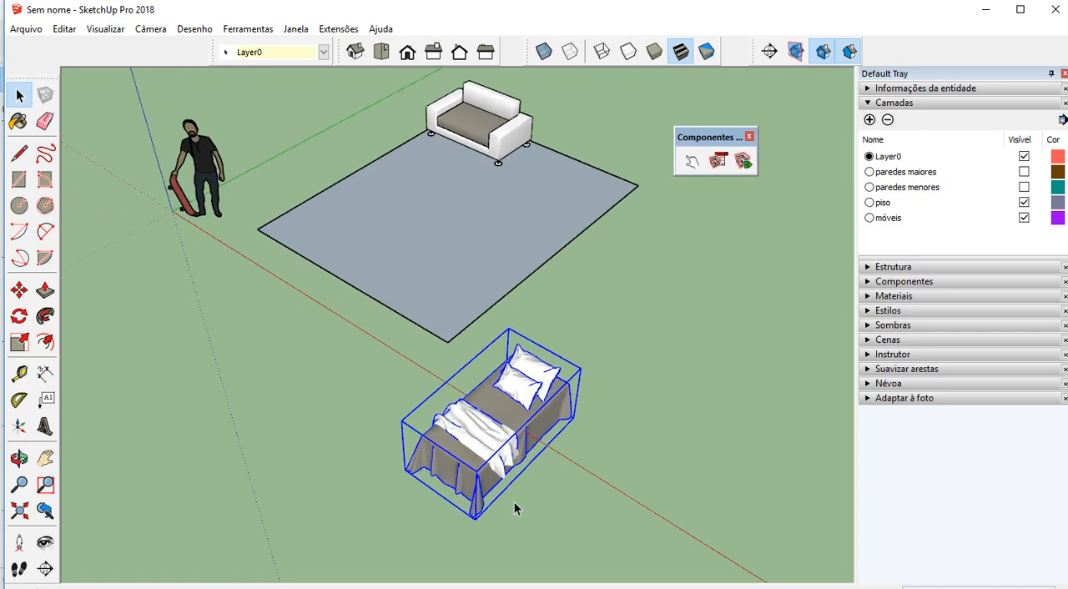
{"action": "middle_click_drag", "start_coordinate": [497, 501], "coordinate": [476, 422]}
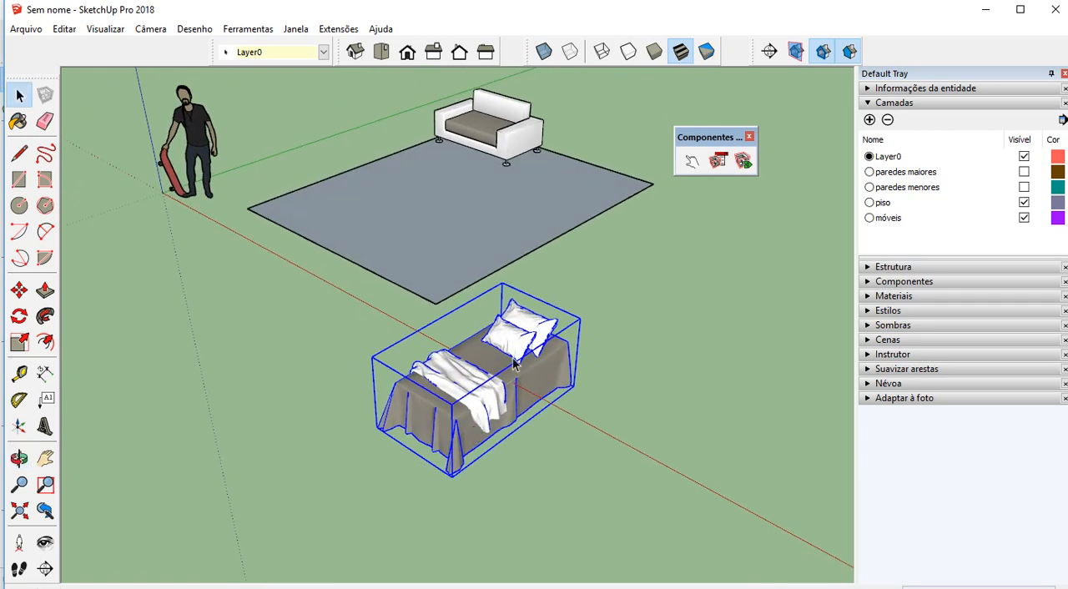
{"action": "left_click", "coordinate": [19, 290]}
{"action": "middle_click_drag", "start_coordinate": [526, 338], "coordinate": [500, 392]}
{"action": "scroll", "coordinate": [451, 365], "scroll_direction": "up", "scroll_amount": 3}
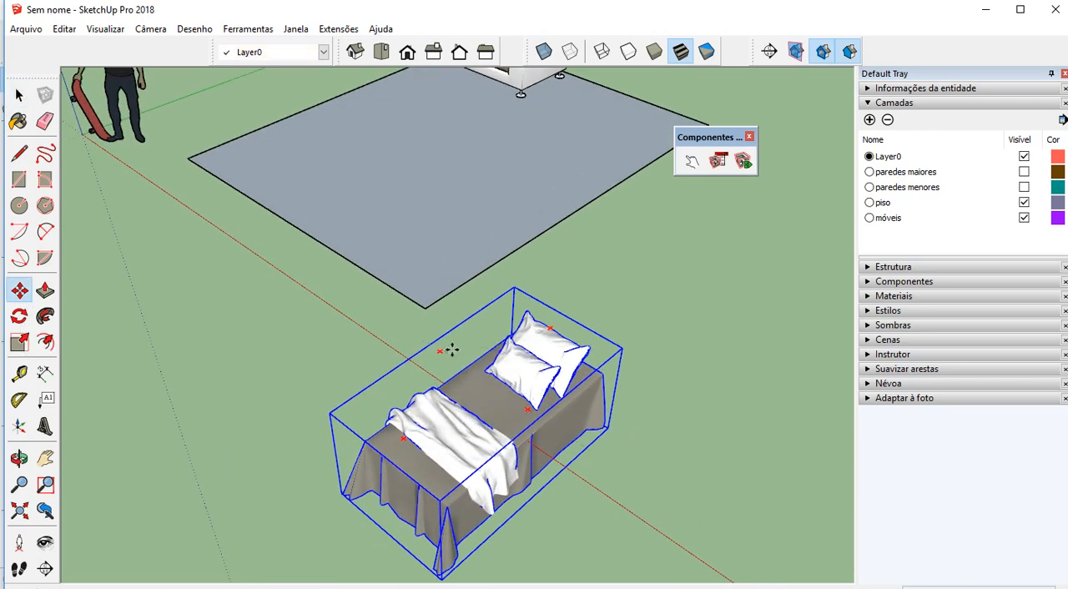
{"action": "left_click", "coordinate": [441, 349]}
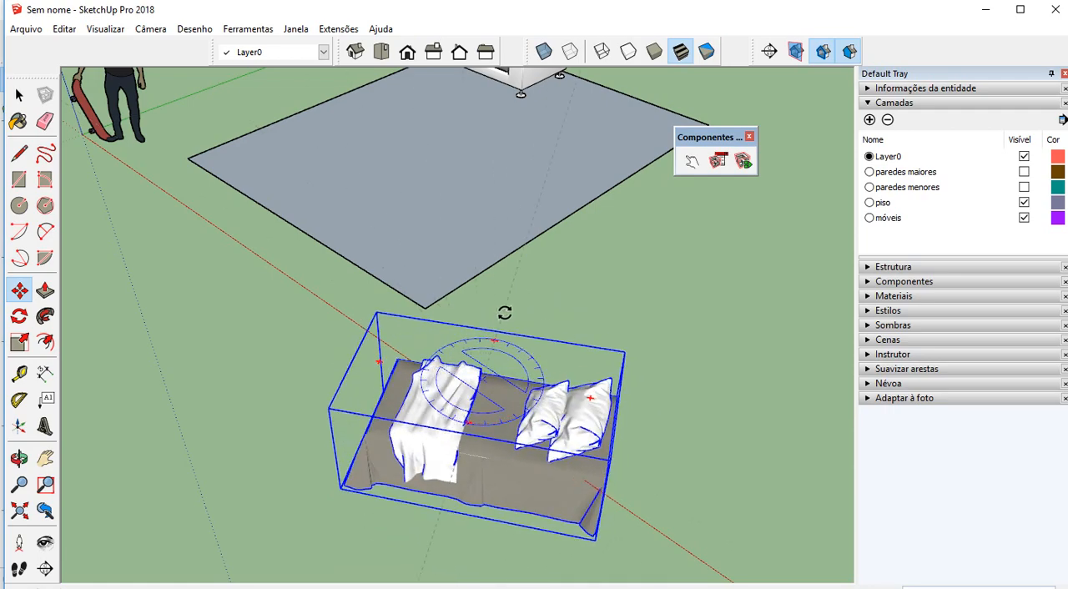
{"action": "left_click", "coordinate": [564, 427]}
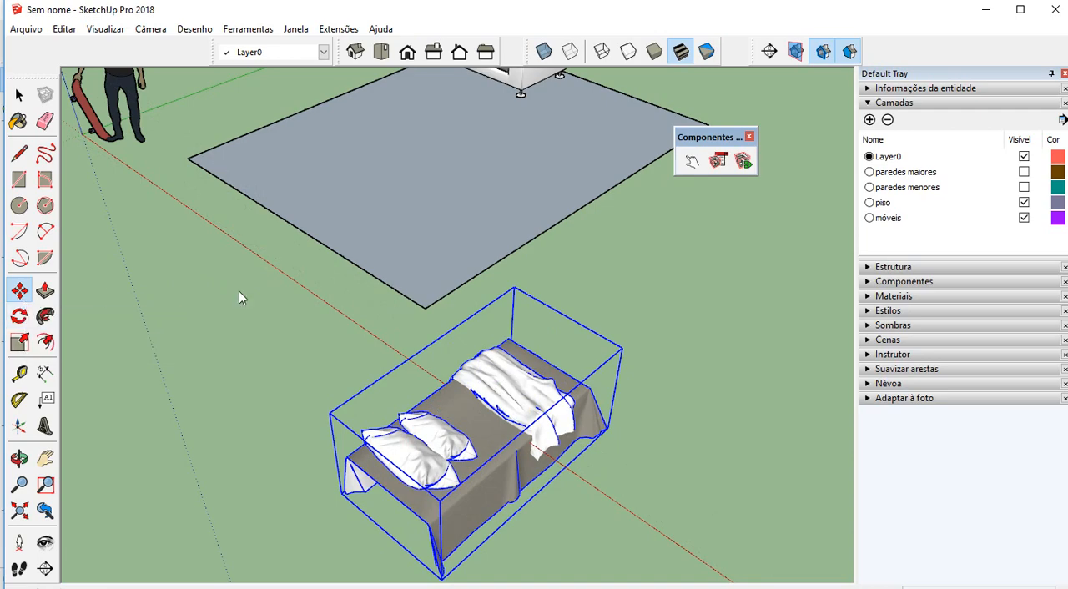
Move the bed by the lower corner of its sheet onto the room floor
{"action": "scroll", "coordinate": [361, 189], "scroll_direction": "down", "scroll_amount": 1}
{"action": "scroll", "coordinate": [345, 397], "scroll_direction": "up", "scroll_amount": 5}
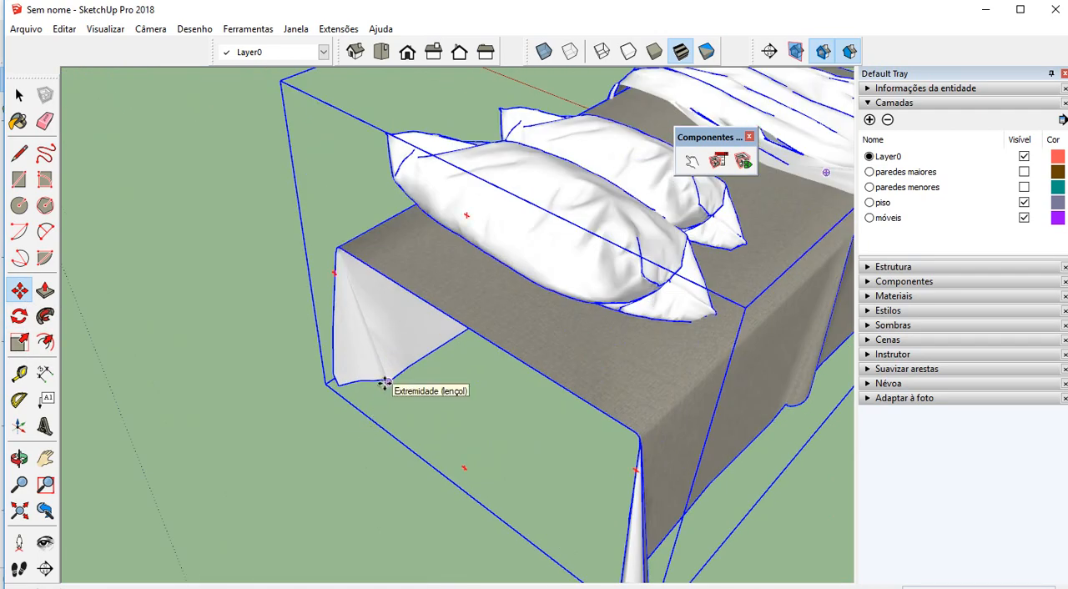
{"action": "scroll", "coordinate": [389, 383], "scroll_direction": "down", "scroll_amount": 6}
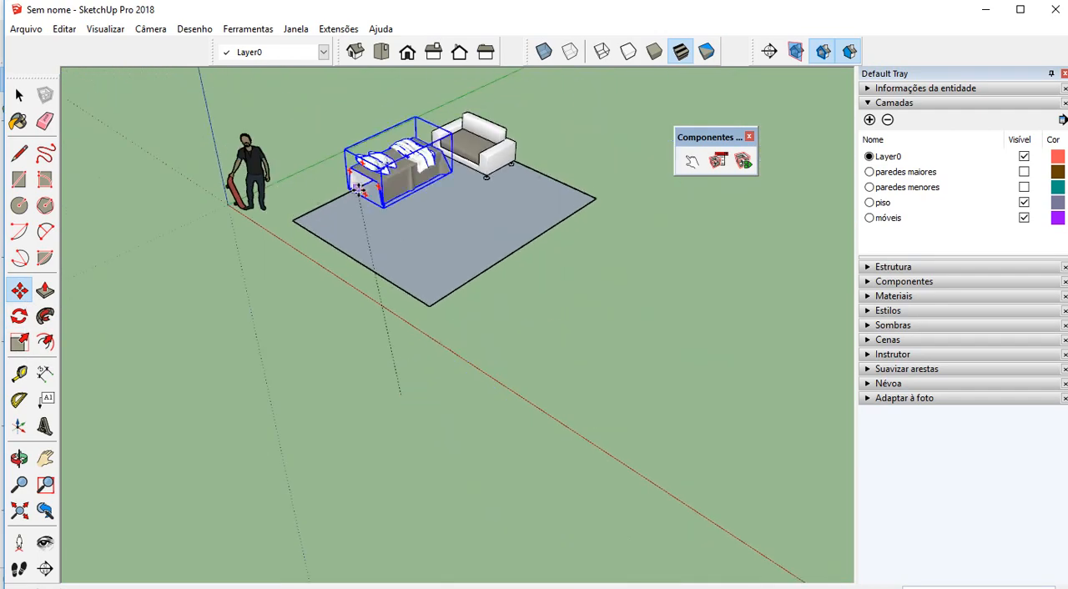
{"action": "scroll", "coordinate": [368, 243], "scroll_direction": "up", "scroll_amount": 2}
{"action": "scroll", "coordinate": [360, 261], "scroll_direction": "down", "scroll_amount": 2}
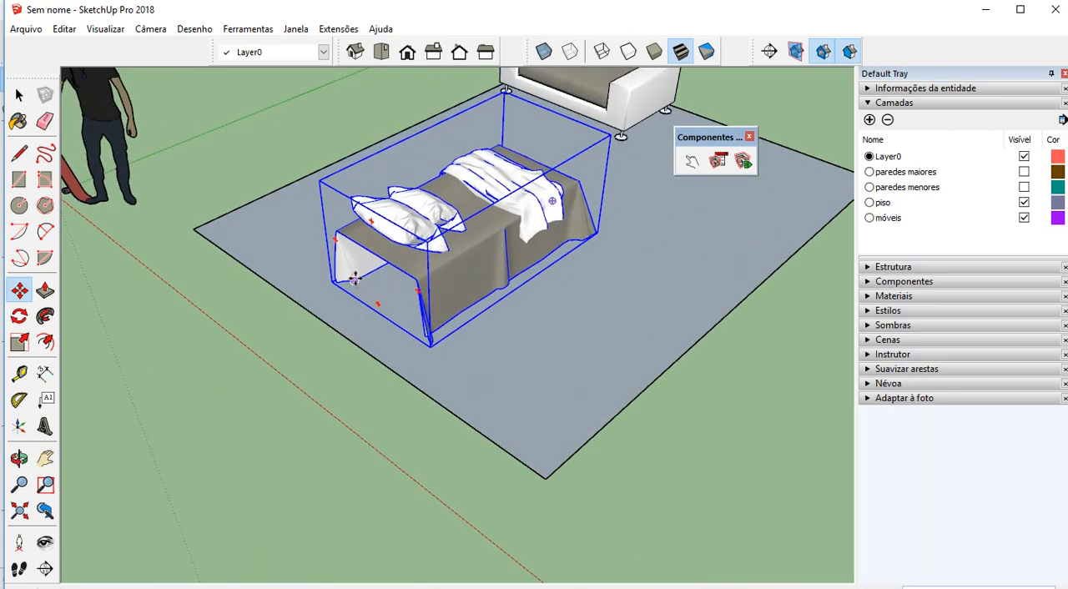
{"action": "middle_click_drag", "start_coordinate": [355, 279], "coordinate": [594, 406]}
{"action": "key", "text": "m"}
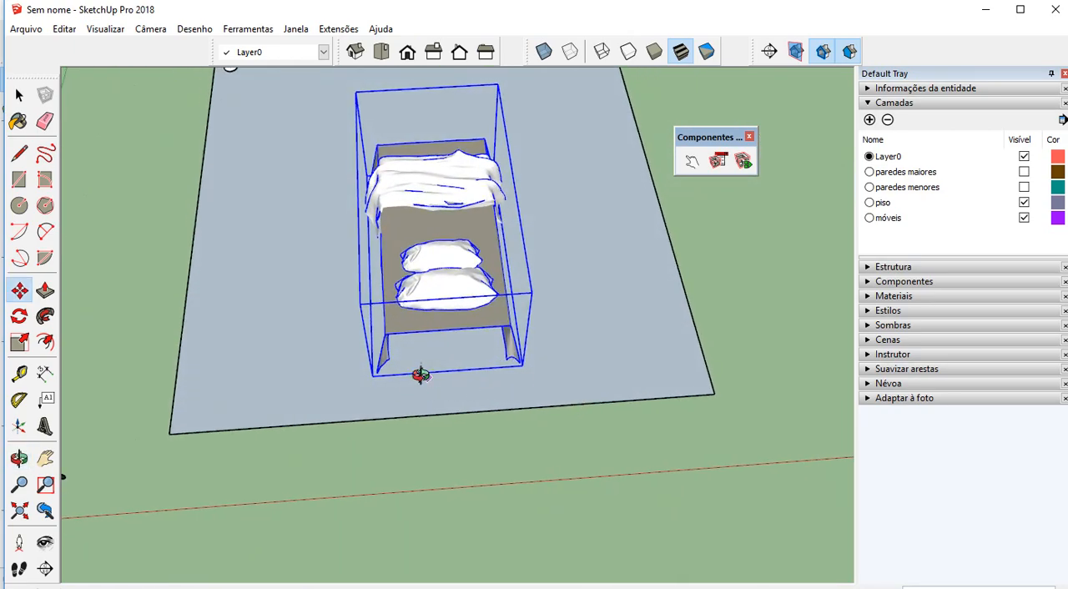
Move the bed's pillow end close to the floor edge opposite the sofa, leaving a narrow gap
{"action": "middle_click_drag", "start_coordinate": [423, 375], "coordinate": [431, 284]}
{"action": "scroll", "coordinate": [443, 353], "scroll_direction": "up", "scroll_amount": 4}
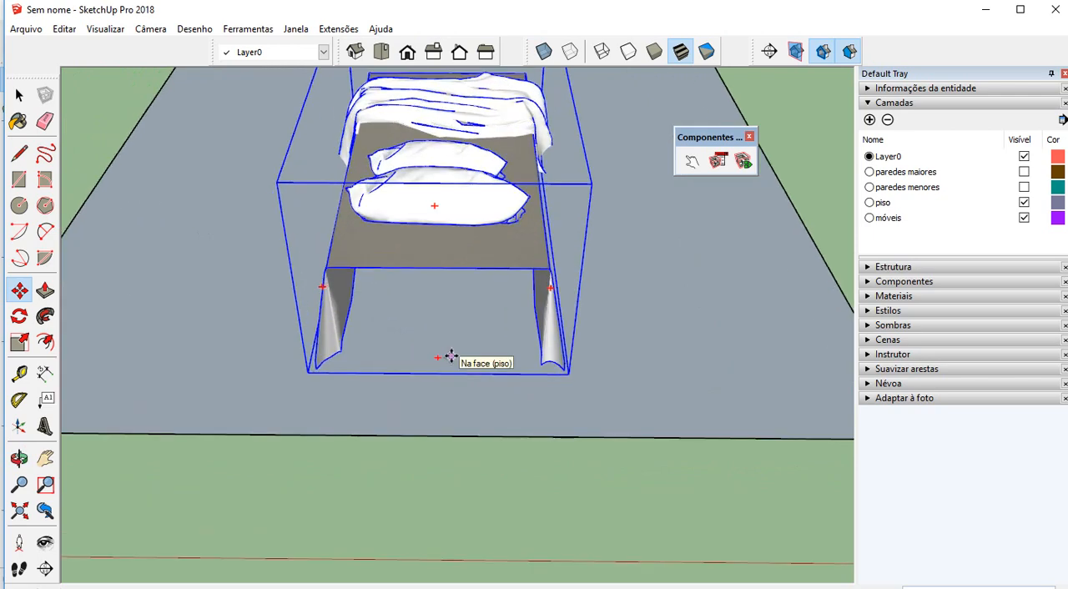
{"action": "middle_click_drag", "start_coordinate": [435, 370], "coordinate": [370, 370]}
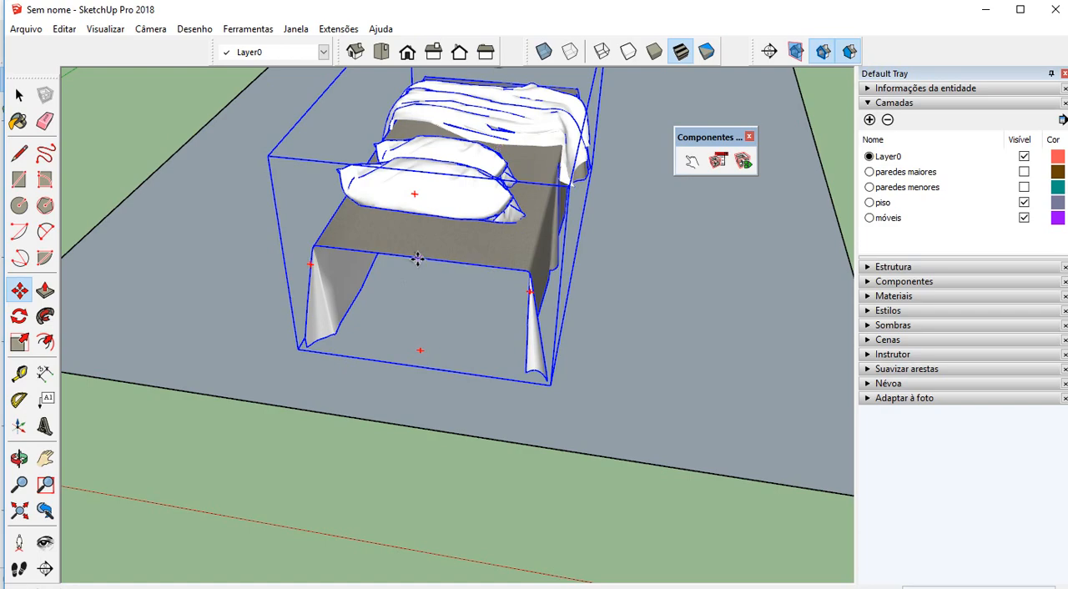
{"action": "left_click", "coordinate": [417, 259]}
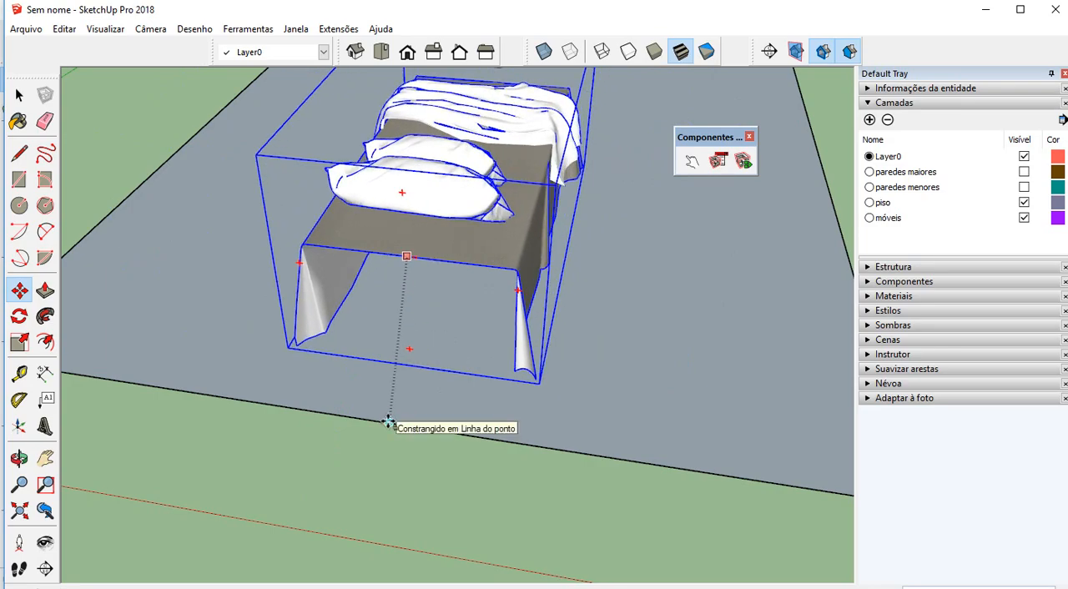
{"action": "left_click", "coordinate": [389, 423]}
{"action": "scroll", "coordinate": [398, 417], "scroll_direction": "down", "scroll_amount": 1}
{"action": "middle_click_drag", "start_coordinate": [465, 385], "coordinate": [234, 298]}
{"action": "scroll", "coordinate": [267, 306], "scroll_direction": "up", "scroll_amount": 2}
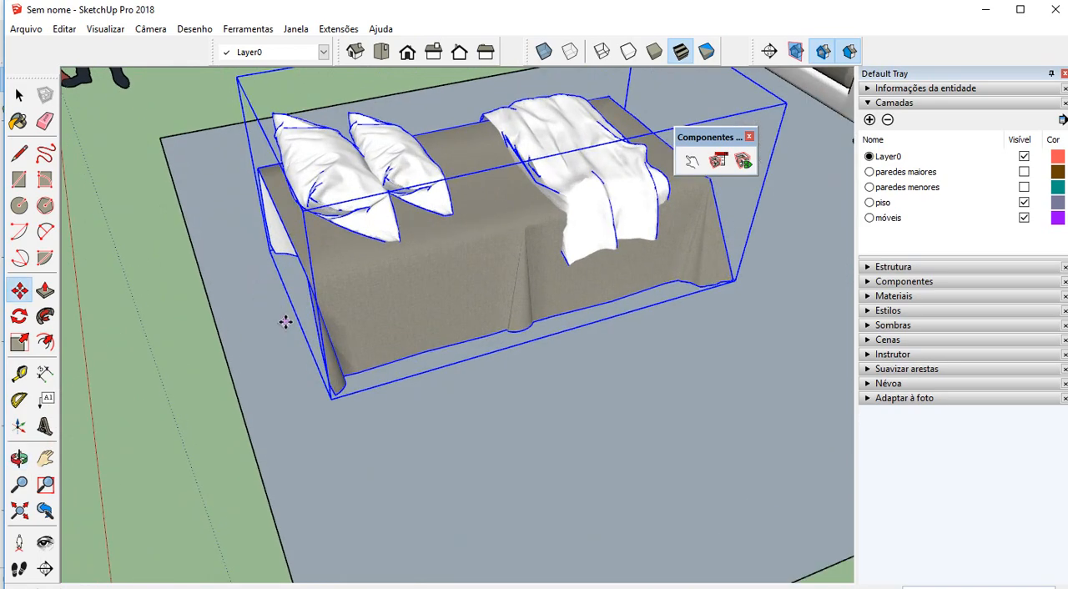
{"action": "left_click", "coordinate": [275, 325]}
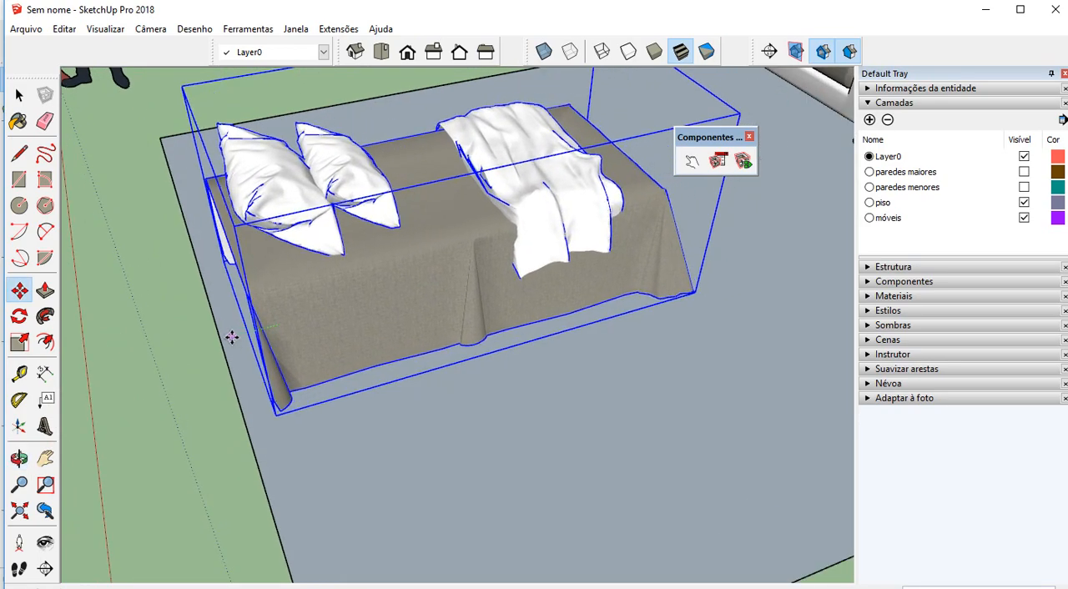
{"action": "scroll", "coordinate": [347, 375], "scroll_direction": "down", "scroll_amount": 3}
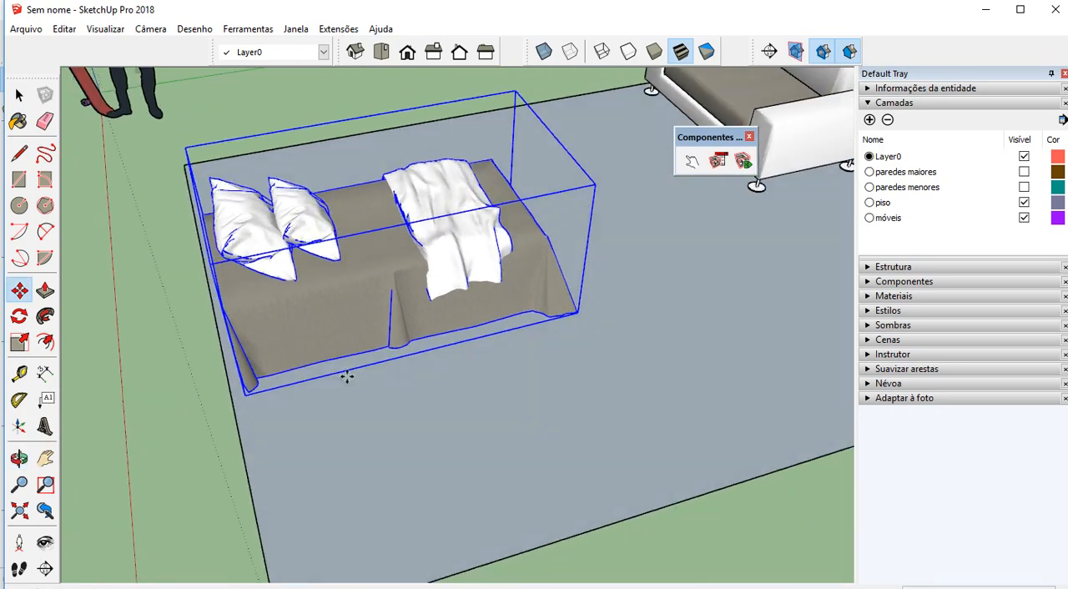
{"action": "middle_click_drag", "start_coordinate": [347, 374], "coordinate": [351, 332]}
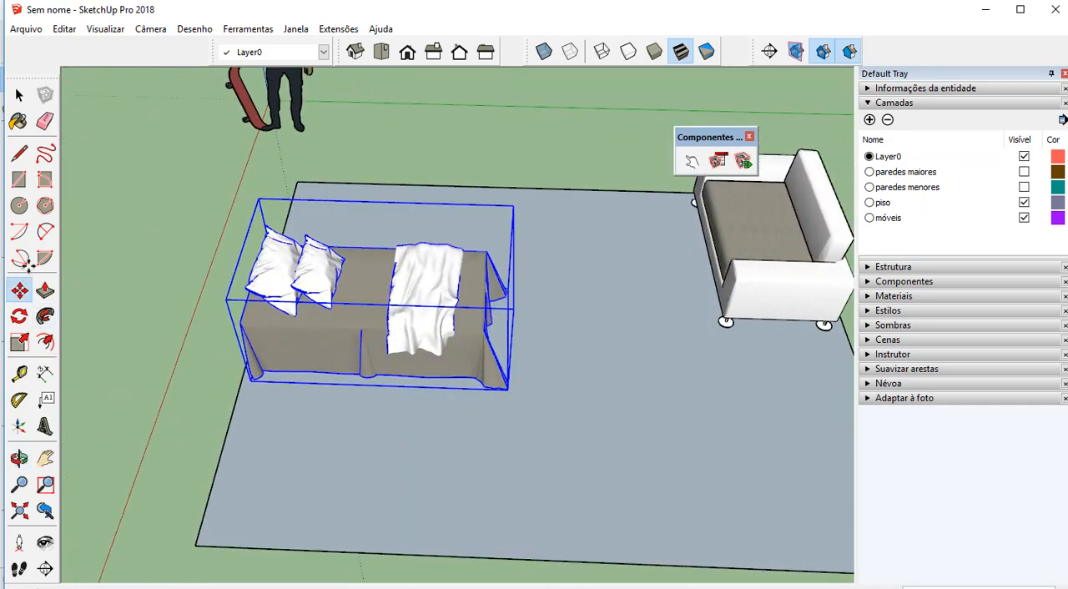
Draw a narrow rectangle on the floor between the bed's head and the floor edge, slightly wider than the bed
{"action": "left_click", "coordinate": [18, 180]}
{"action": "scroll", "coordinate": [243, 392], "scroll_direction": "up", "scroll_amount": 4}
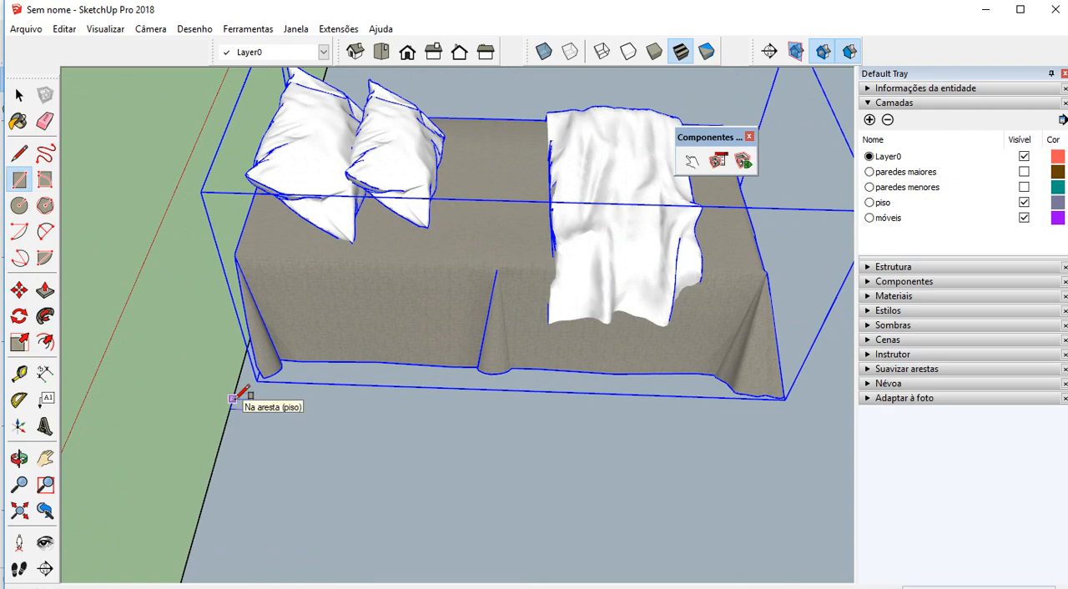
{"action": "left_click", "coordinate": [242, 394]}
{"action": "middle_click_drag", "start_coordinate": [240, 397], "coordinate": [793, 303]}
{"action": "scroll", "coordinate": [198, 469], "scroll_direction": "up", "scroll_amount": 1}
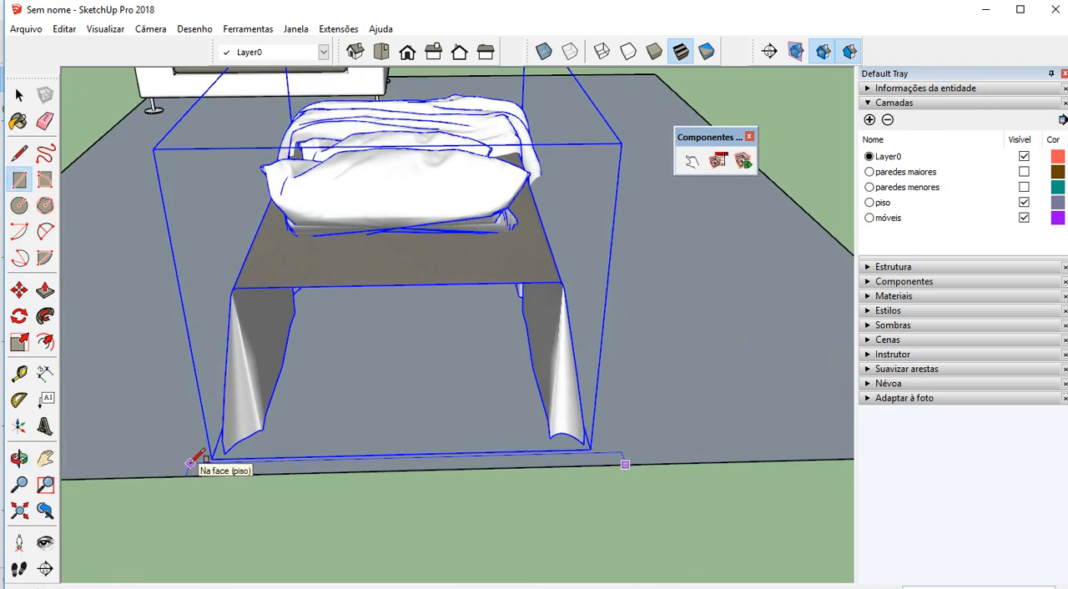
{"action": "left_click", "coordinate": [200, 457]}
Extrude the narrow rectangle upward into a headboard rising above the pillows
{"action": "key", "text": "p"}
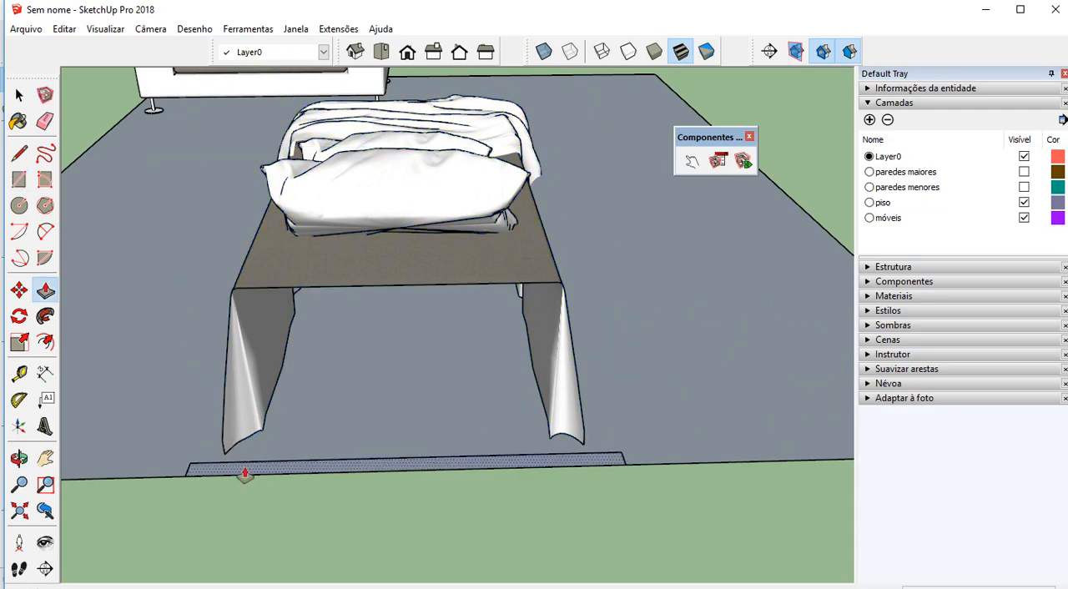
{"action": "left_click_drag", "start_coordinate": [245, 472], "coordinate": [231, 406]}
{"action": "middle_click_drag", "start_coordinate": [231, 406], "coordinate": [563, 261]}
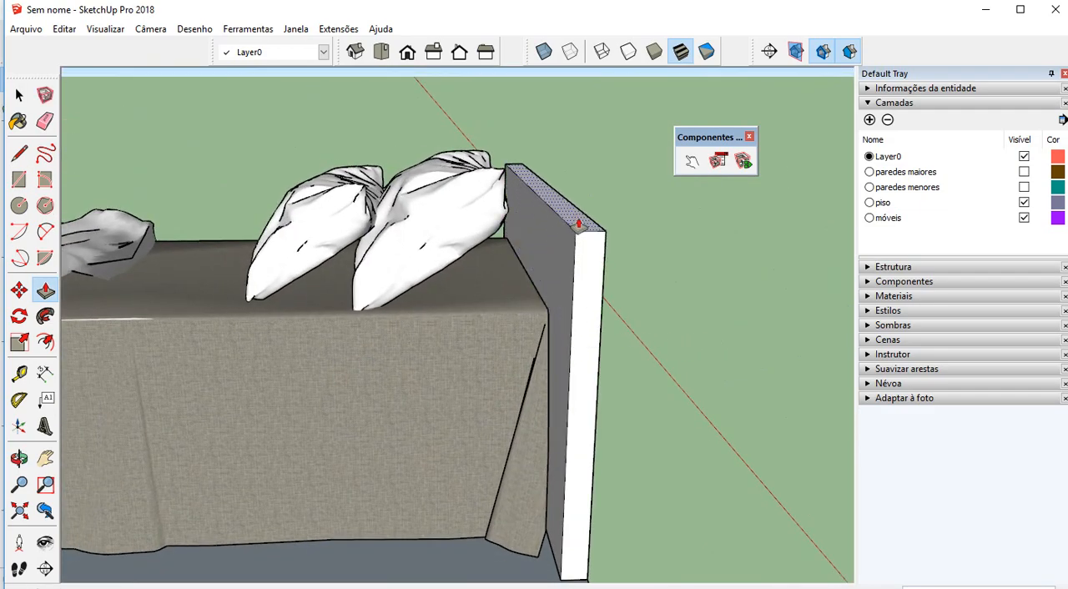
{"action": "middle_click_drag", "start_coordinate": [582, 219], "coordinate": [704, 272]}
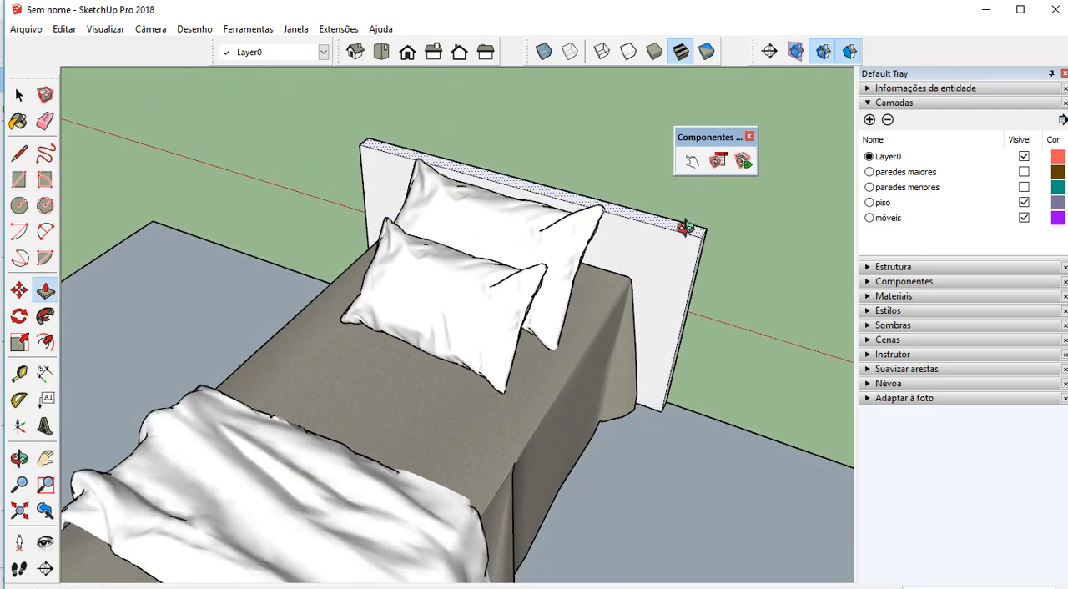
{"action": "left_click_drag", "start_coordinate": [687, 230], "coordinate": [687, 191]}
Turn the whole headboard into a component named cab
{"action": "key", "text": "space"}
{"action": "triple_click", "coordinate": [652, 216]}
{"action": "right_click", "coordinate": [651, 215]}
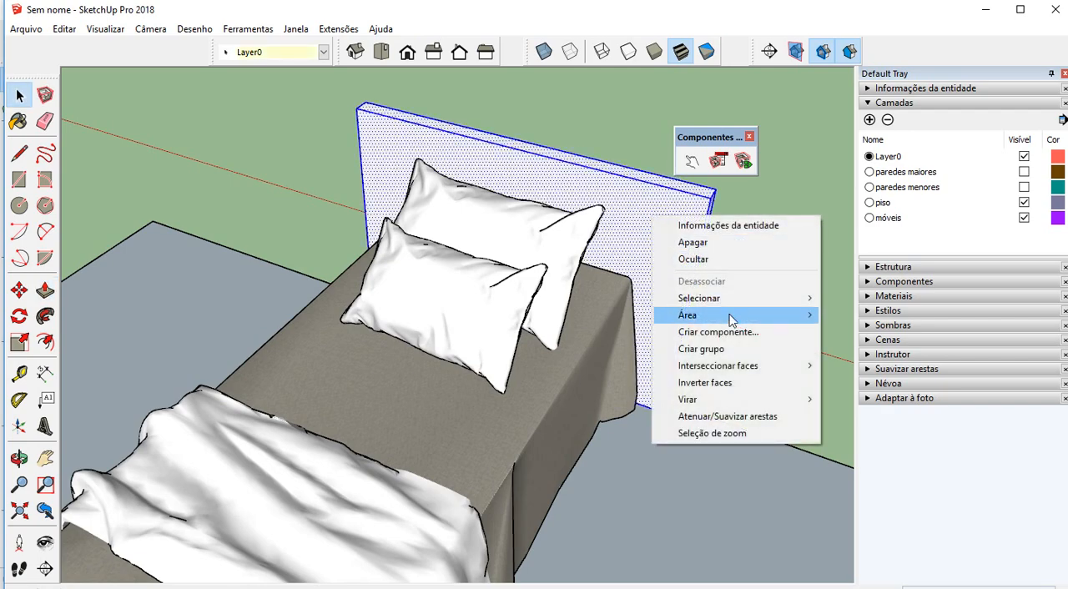
{"action": "left_click", "coordinate": [729, 331]}
{"action": "type", "text": "ca"}
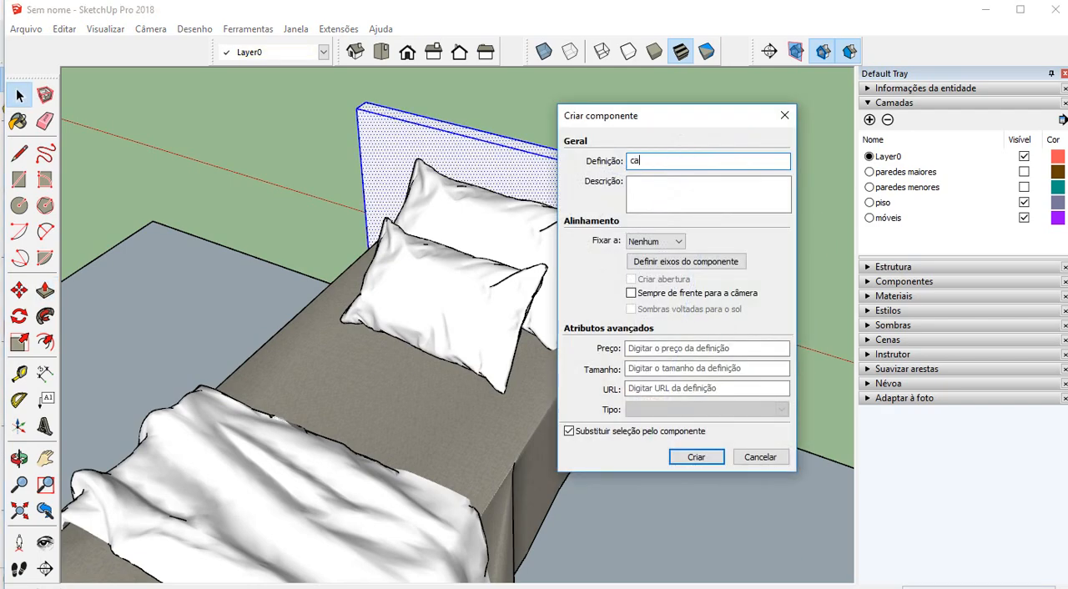
{"action": "type", "text": "b"}
{"action": "left_click", "coordinate": [706, 457]}
Combine the bed and the headboard into a single component named cama com cab
{"action": "scroll", "coordinate": [470, 308], "scroll_direction": "down", "scroll_amount": 3}
{"action": "middle_click_drag", "start_coordinate": [470, 310], "coordinate": [434, 298]}
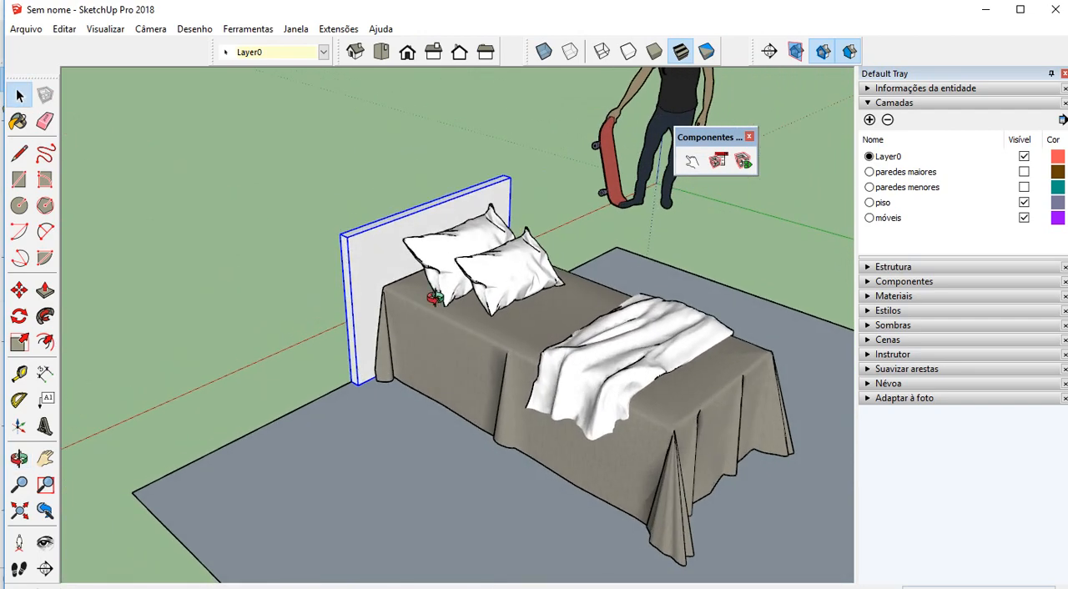
{"action": "left_click", "coordinate": [433, 297]}
{"action": "left_click", "coordinate": [380, 265]}
{"action": "left_click", "coordinate": [422, 288]}
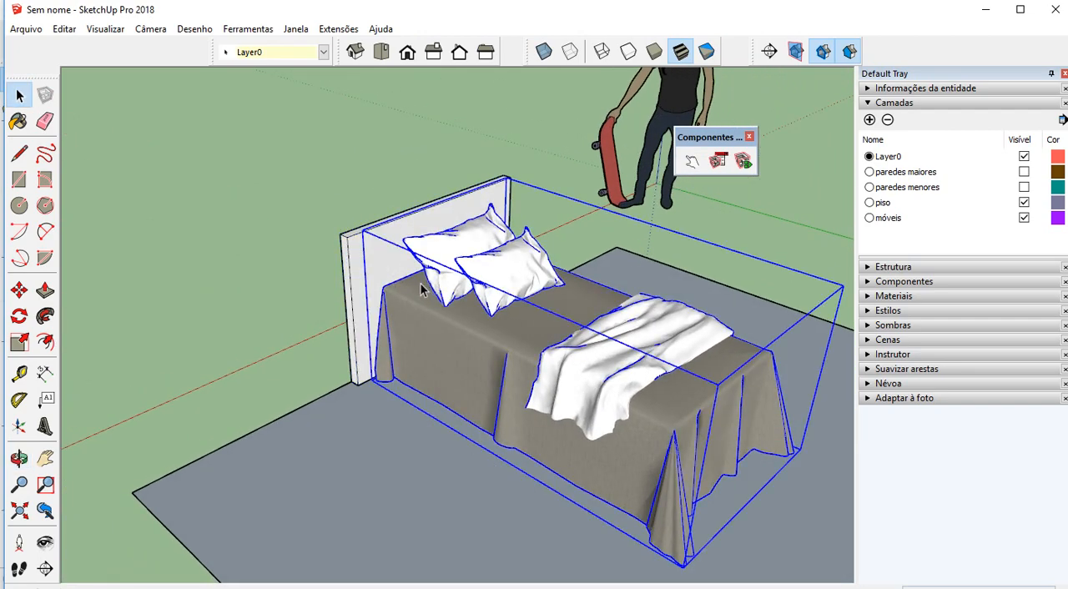
{"action": "left_click", "coordinate": [386, 267], "text": "ctrl"}
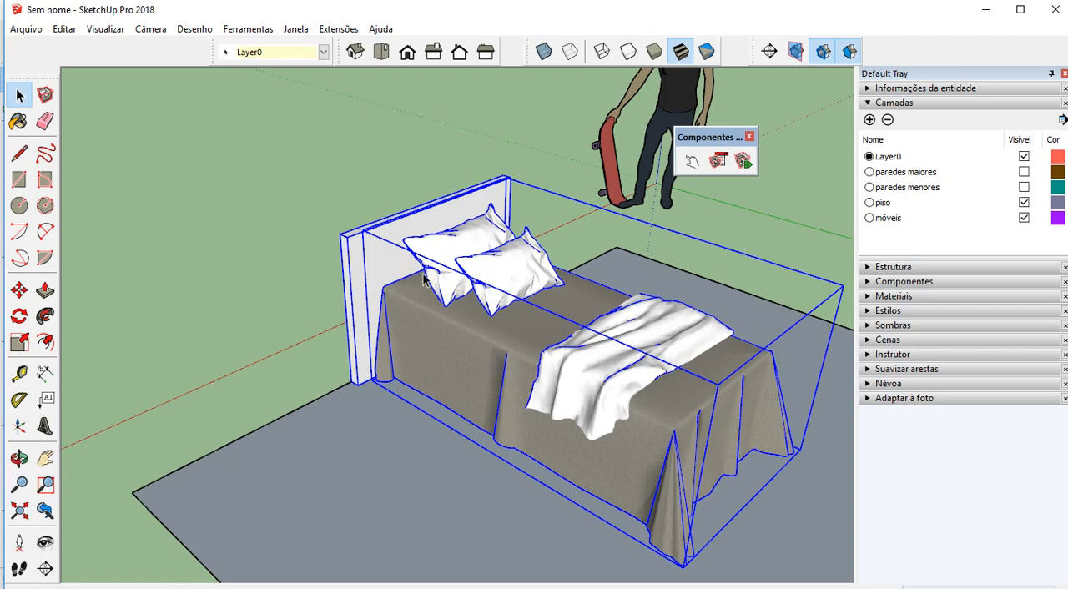
{"action": "right_click", "coordinate": [404, 255]}
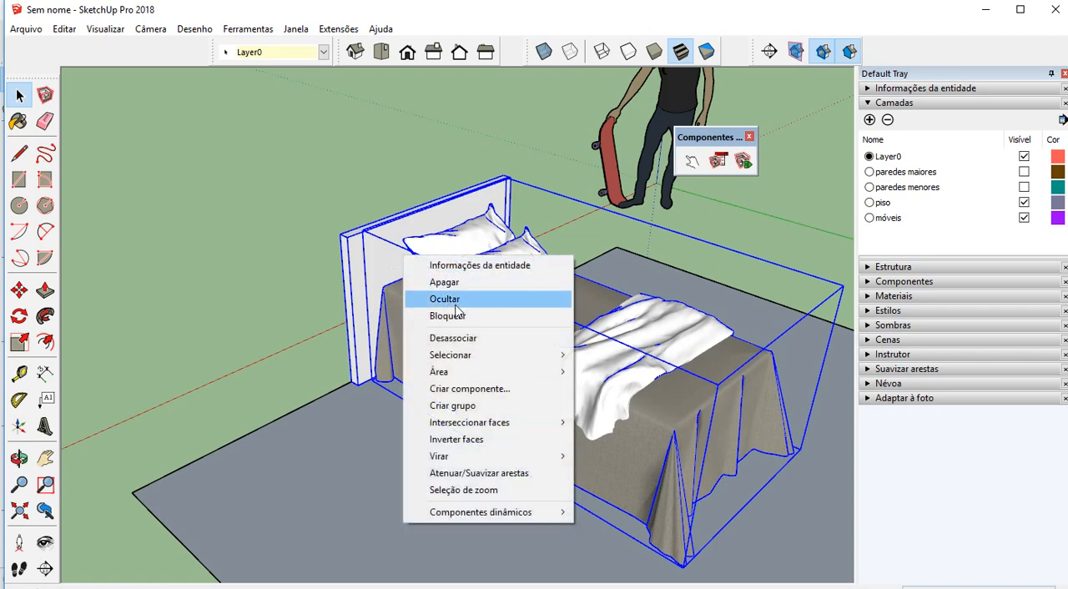
{"action": "left_click", "coordinate": [488, 393]}
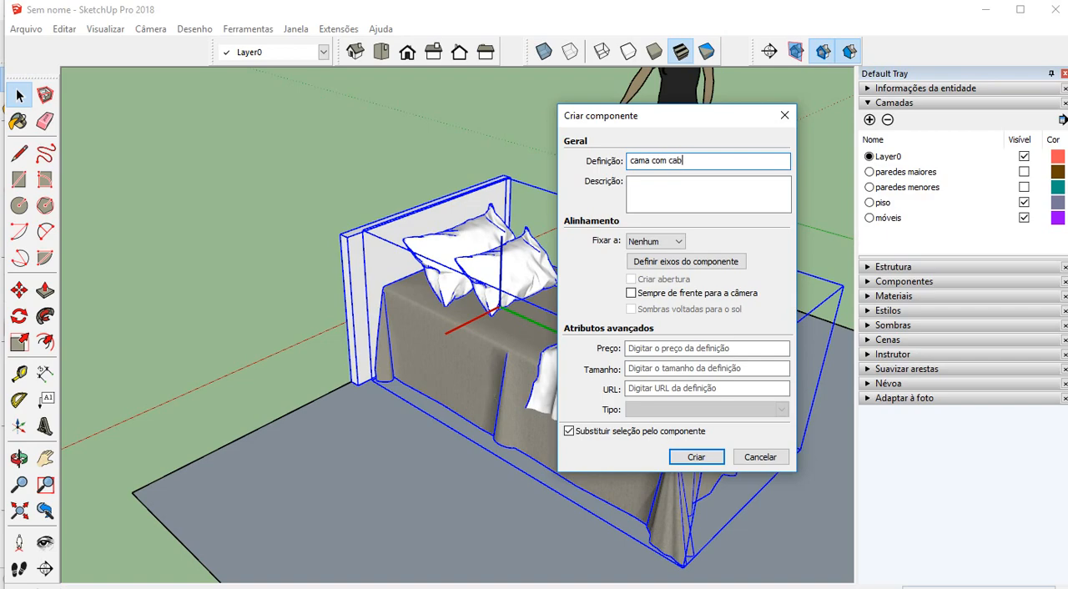
{"action": "left_click", "coordinate": [696, 457]}
Save the bed-with-headboard component as the file cama com cab in the Components folder
{"action": "right_click", "coordinate": [448, 264]}
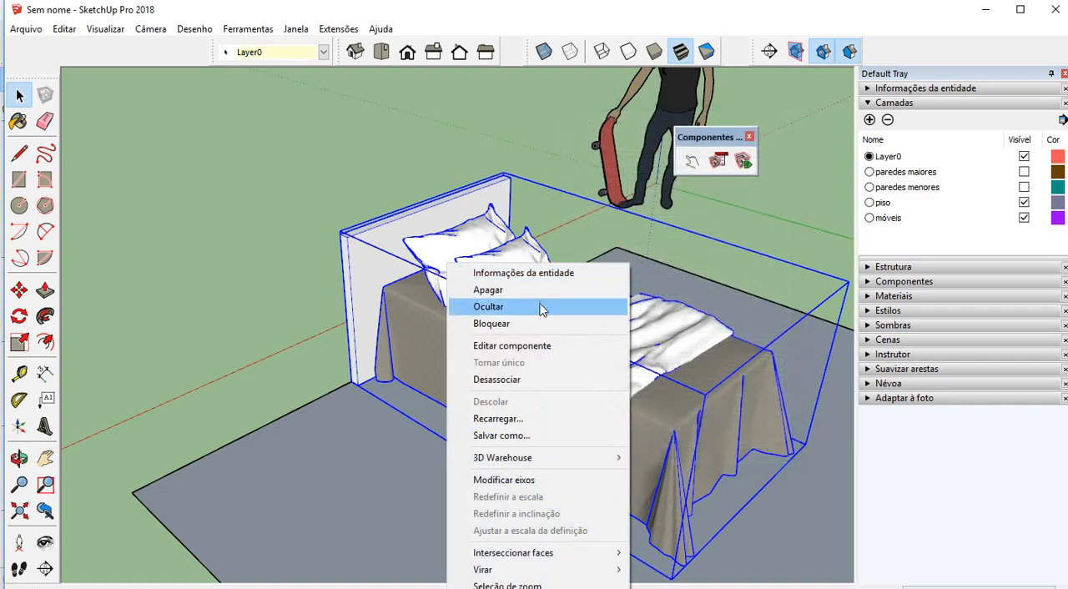
{"action": "left_click", "coordinate": [544, 440]}
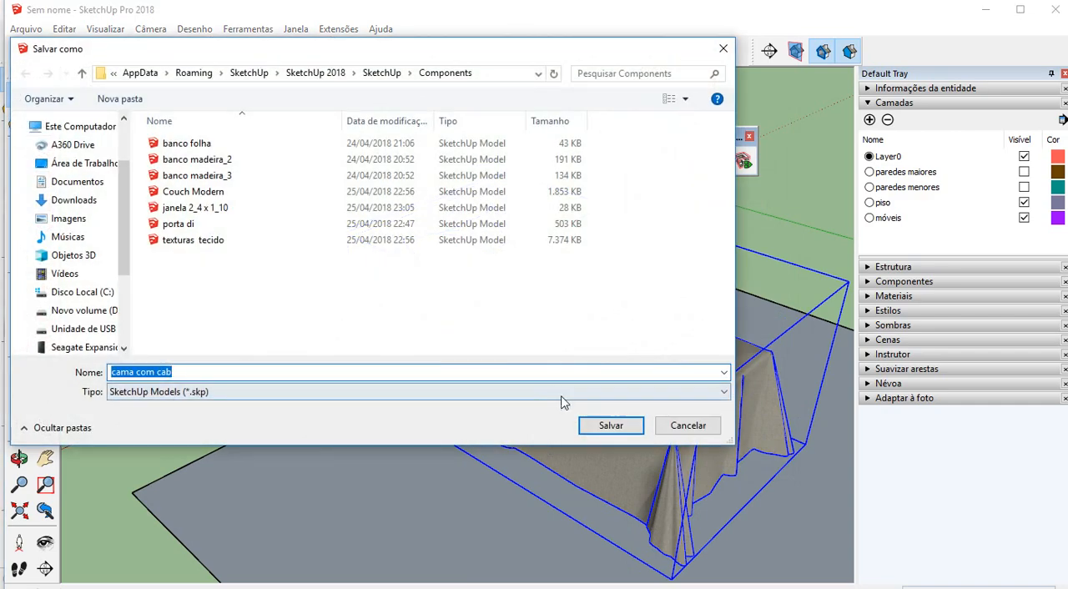
{"action": "left_click", "coordinate": [610, 426]}
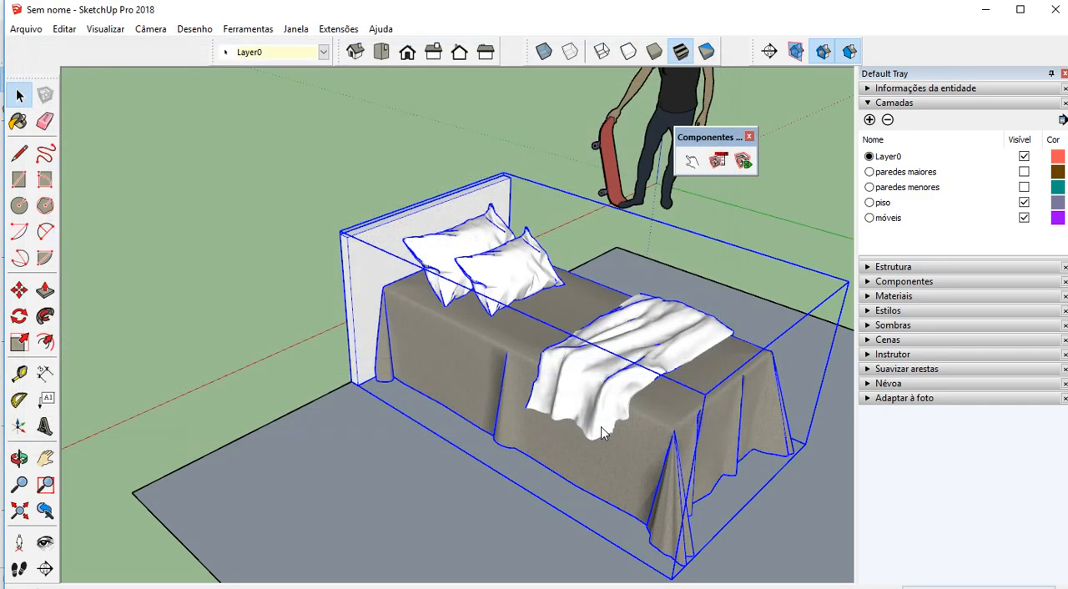
Inspect the sofa and the bed with its headboard on the floor from opposite sides of the room
{"action": "scroll", "coordinate": [380, 368], "scroll_direction": "down", "scroll_amount": 3}
{"action": "scroll", "coordinate": [380, 367], "scroll_direction": "down", "scroll_amount": 2}
{"action": "mouse_move", "coordinate": [468, 394]}
{"action": "middle_mouse_down"}
{"action": "mouse_move", "coordinate": [527, 468]}
{"action": "mouse_move", "coordinate": [651, 461]}
{"action": "middle_mouse_up"}
{"action": "middle_click_drag", "start_coordinate": [460, 353], "coordinate": [639, 343]}
{"action": "middle_click_drag", "start_coordinate": [523, 289], "coordinate": [613, 294]}
{"action": "scroll", "coordinate": [426, 237], "scroll_direction": "up", "scroll_amount": 2}
{"action": "mouse_move", "coordinate": [425, 243]}
{"action": "middle_mouse_down"}
{"action": "mouse_move", "coordinate": [534, 251]}
{"action": "mouse_move", "coordinate": [710, 206]}
{"action": "mouse_move", "coordinate": [657, 171]}
{"action": "middle_mouse_up"}
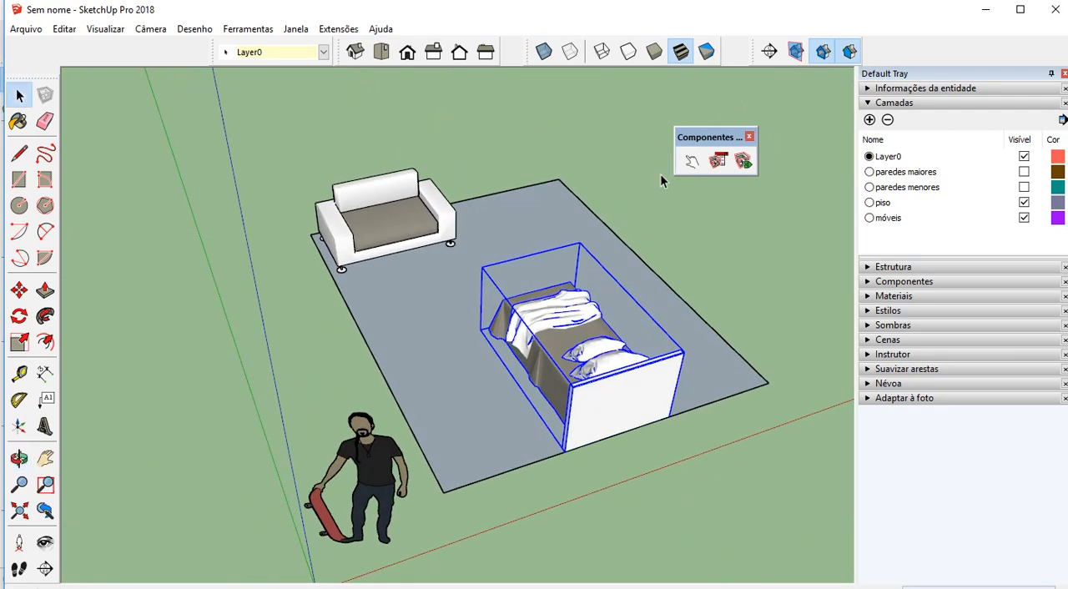
{"action": "mouse_move", "coordinate": [567, 16]}
{"action": "left_mouse_down"}
{"action": "mouse_move", "coordinate": [774, 87]}
{"action": "mouse_move", "coordinate": [1027, 123]}
{"action": "mouse_move", "coordinate": [1067, 152]}
{"action": "mouse_move", "coordinate": [1067, 177]}
{"action": "mouse_move", "coordinate": [964, 122]}
{"action": "mouse_move", "coordinate": [1067, 209]}
{"action": "mouse_move", "coordinate": [721, 100]}
{"action": "mouse_move", "coordinate": [558, 1]}
{"action": "left_mouse_up"}
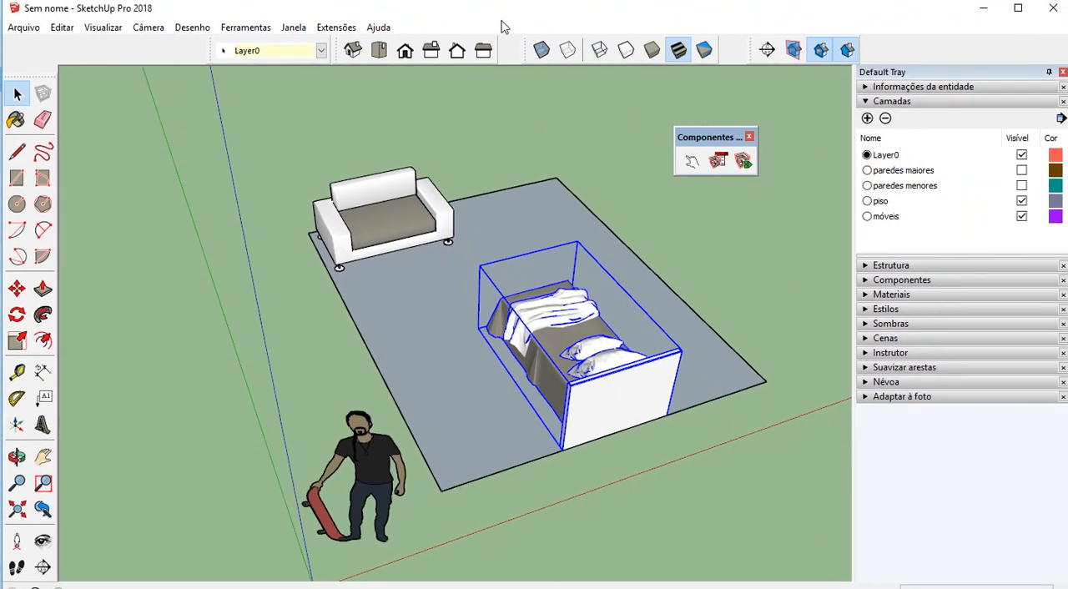
{"action": "left_click", "coordinate": [638, 192]}
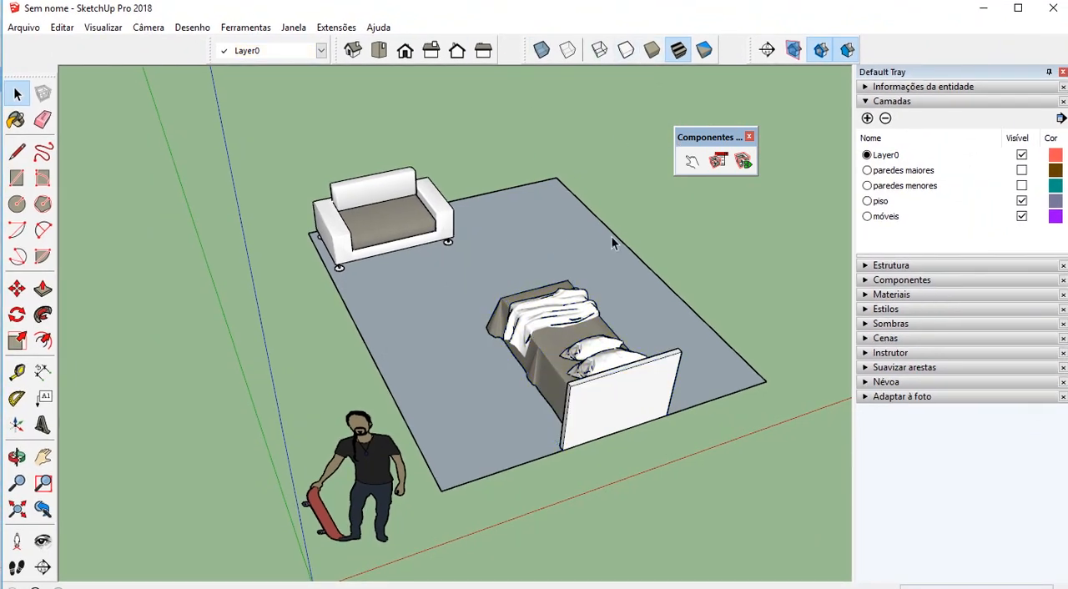
{"action": "middle_click_drag", "start_coordinate": [612, 236], "coordinate": [538, 255]}
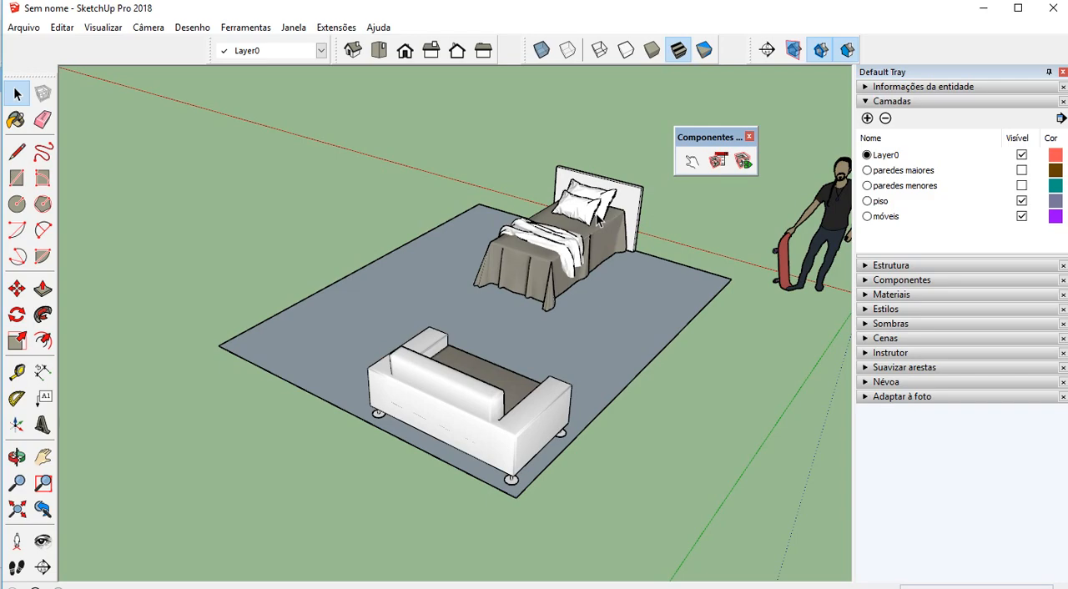
Copy the two framed sea pictures from the other open SketchUp model and paste them into the room model
{"action": "mouse_move", "coordinate": [539, 15]}
{"action": "left_mouse_down"}
{"action": "mouse_move", "coordinate": [580, 32]}
{"action": "mouse_move", "coordinate": [1067, 73]}
{"action": "mouse_move", "coordinate": [1067, 95]}
{"action": "mouse_move", "coordinate": [1031, 92]}
{"action": "left_mouse_up"}
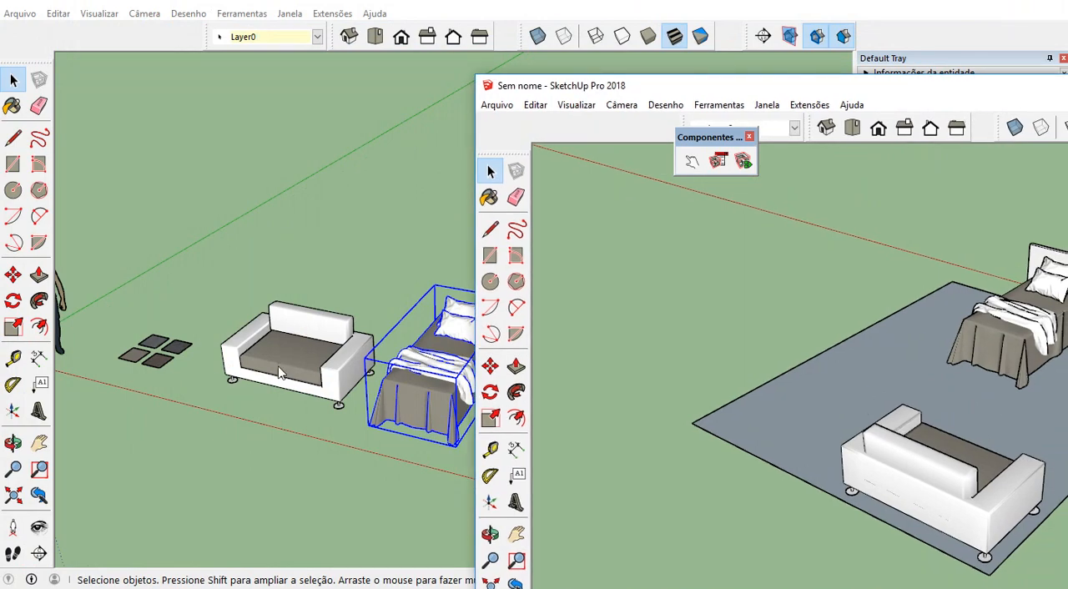
{"action": "left_click", "coordinate": [582, 7]}
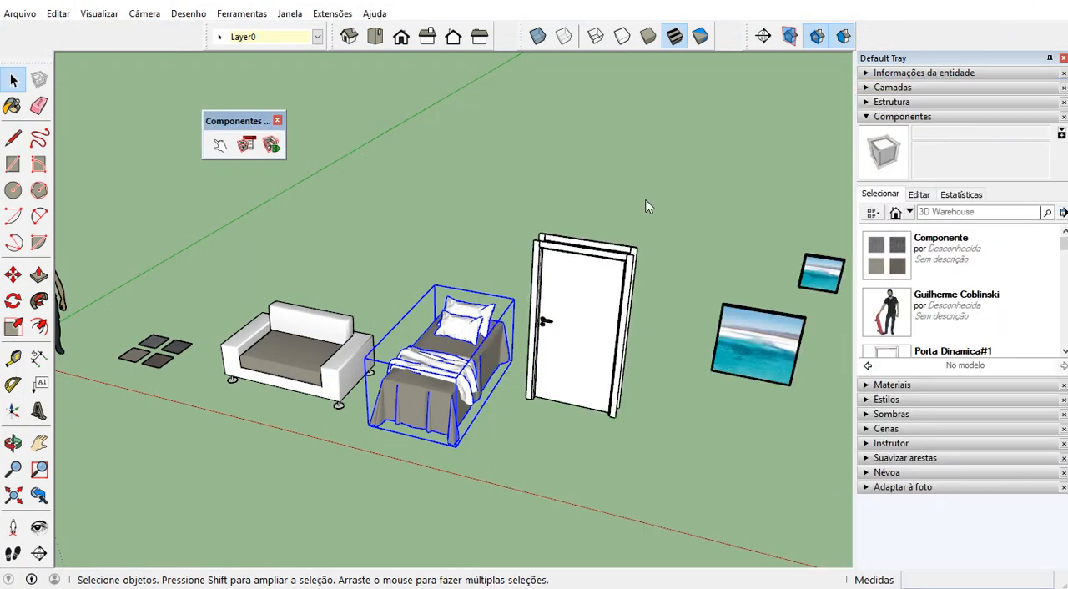
{"action": "left_click", "coordinate": [741, 357]}
{"action": "scroll", "coordinate": [728, 306], "scroll_direction": "down", "scroll_amount": 3}
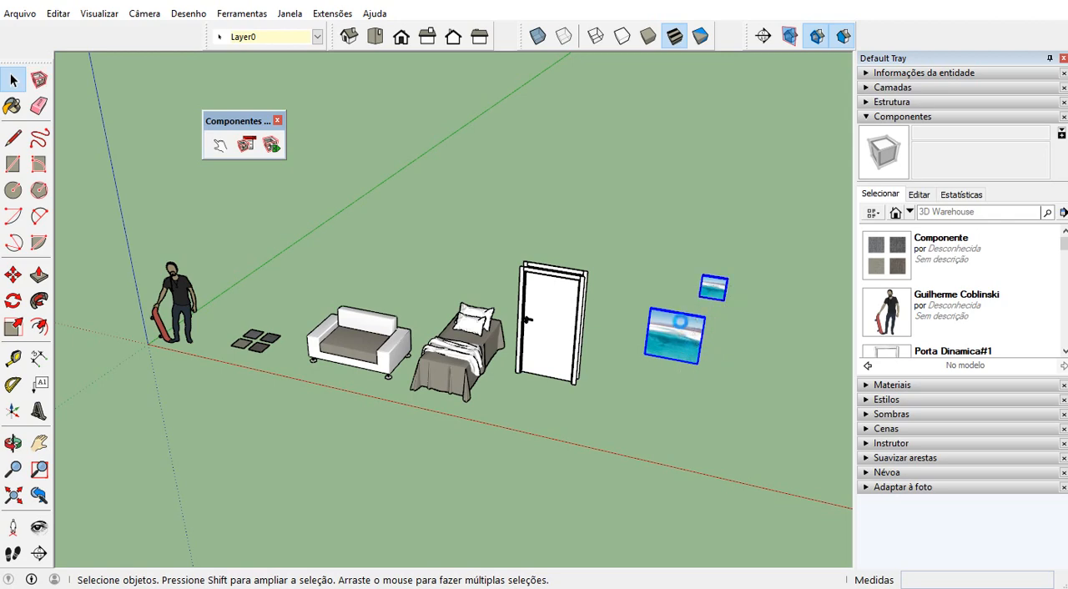
{"action": "mouse_move", "coordinate": [1067, 85]}
{"action": "left_mouse_down"}
{"action": "mouse_move", "coordinate": [692, 53]}
{"action": "mouse_move", "coordinate": [651, 13]}
{"action": "left_mouse_up"}
{"action": "key", "text": "ctrl+v"}
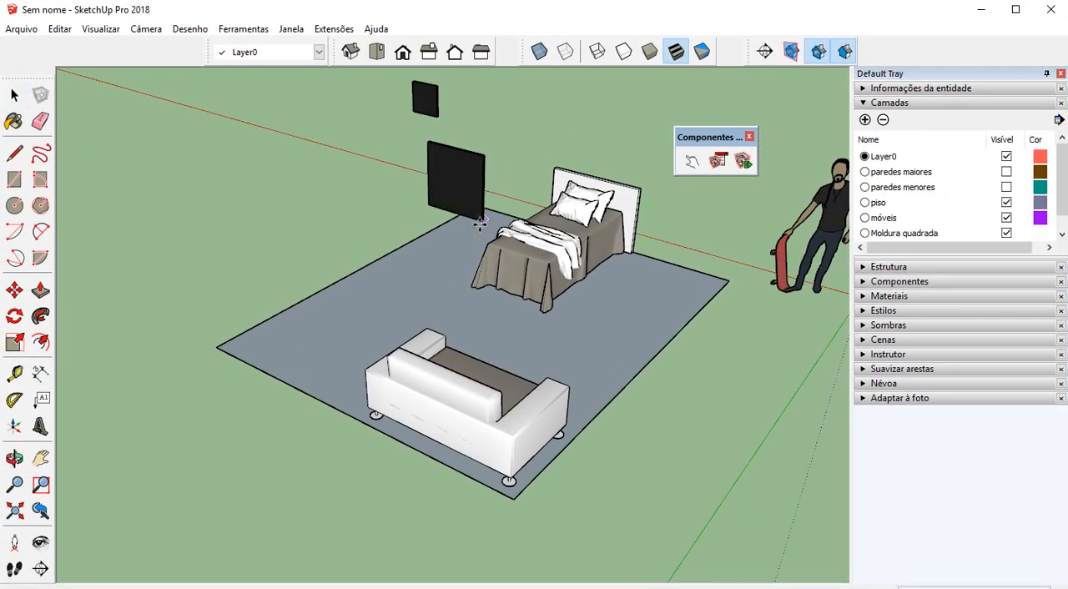
Place the pasted pair of pictures outside the floor, beyond the sofa end of the room
{"action": "scroll", "coordinate": [434, 274], "scroll_direction": "down", "scroll_amount": 2}
{"action": "middle_click_drag", "start_coordinate": [434, 274], "coordinate": [518, 325]}
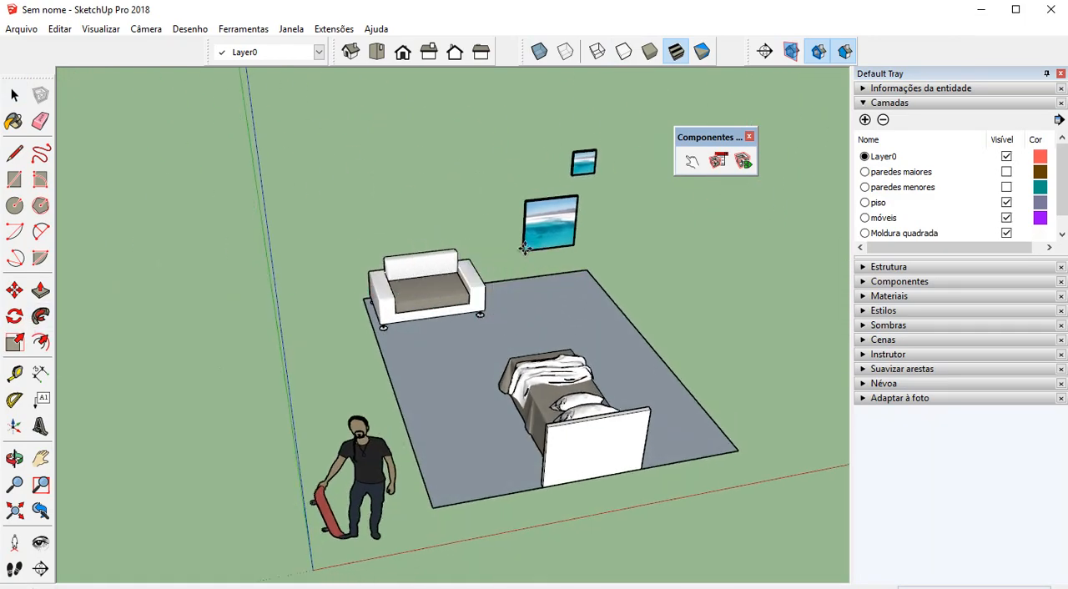
{"action": "left_click", "coordinate": [527, 232]}
{"action": "middle_click_drag", "start_coordinate": [558, 276], "coordinate": [488, 348]}
{"action": "key", "text": "space"}
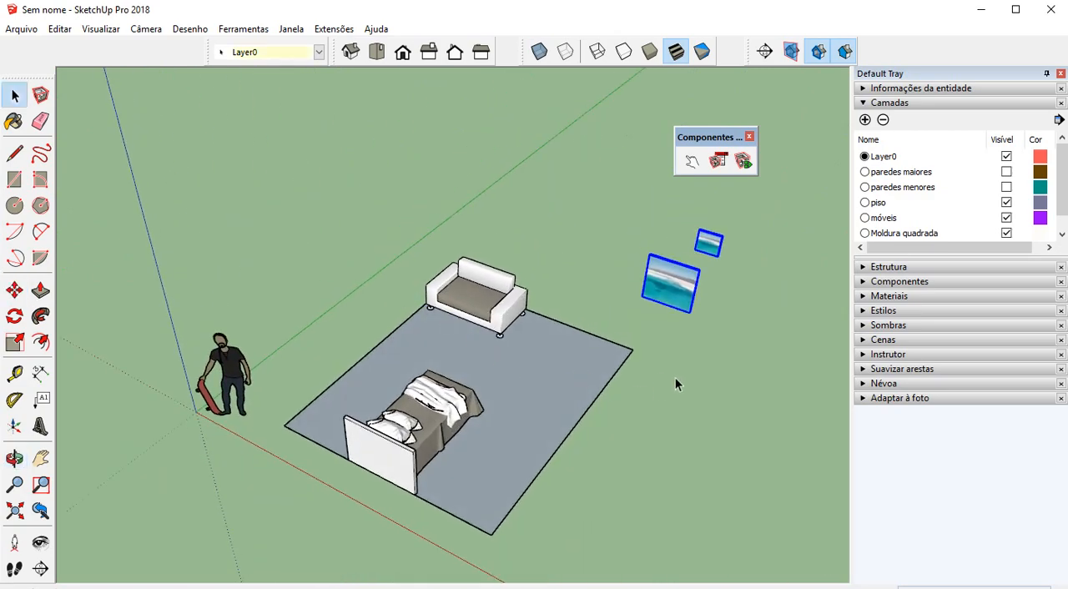
{"action": "left_click", "coordinate": [676, 379]}
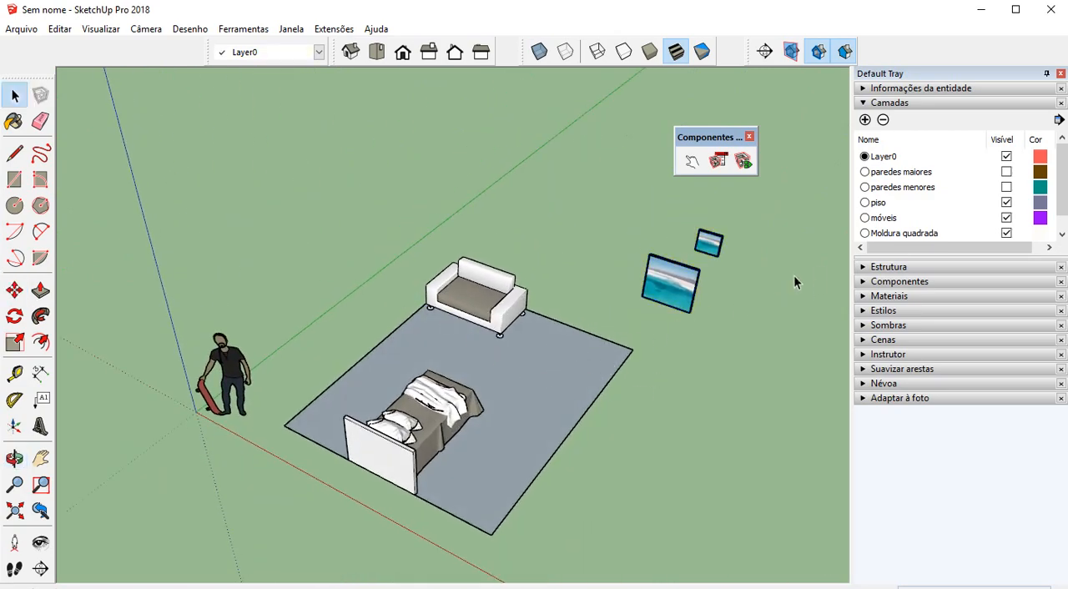
Assign the sofa and the bed to the móveis layer and hide that layer
{"action": "left_click", "coordinate": [497, 307]}
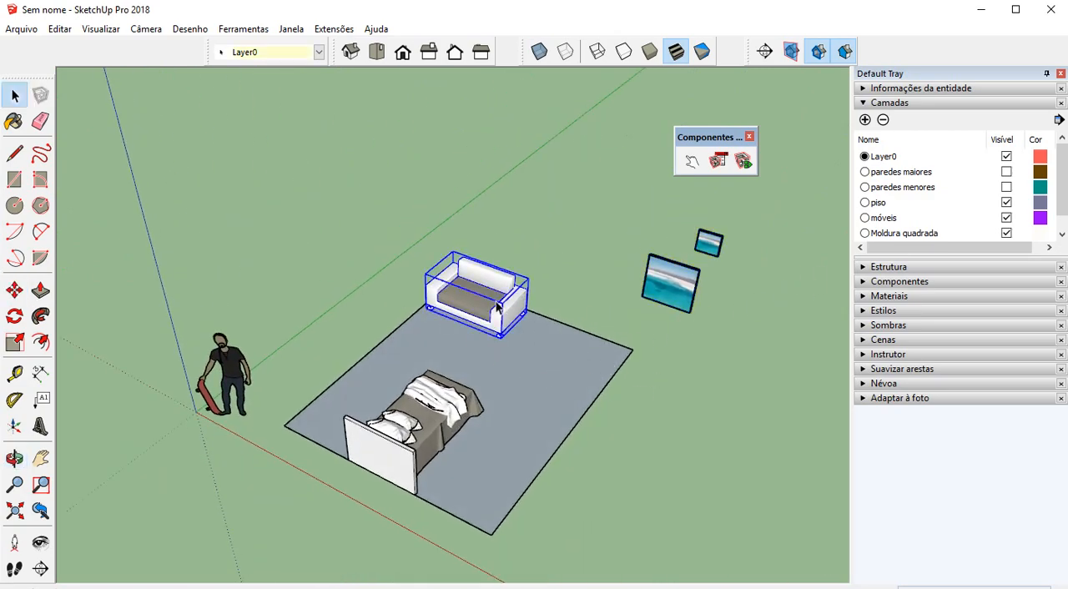
{"action": "left_click", "coordinate": [433, 420], "text": "shift"}
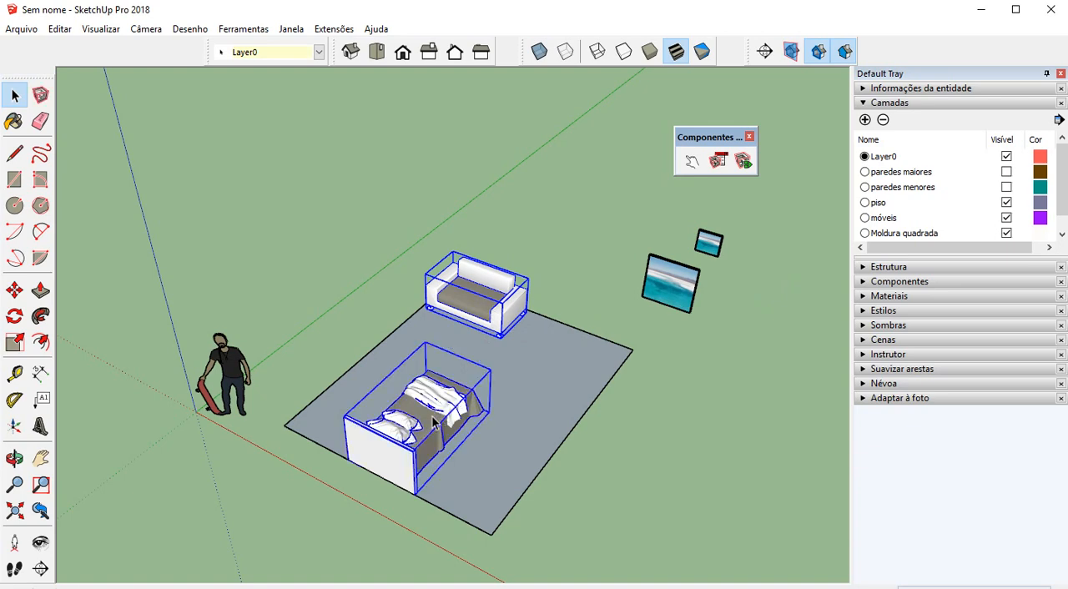
{"action": "left_click", "coordinate": [319, 52]}
{"action": "left_click", "coordinate": [294, 99]}
{"action": "left_click", "coordinate": [1007, 218]}
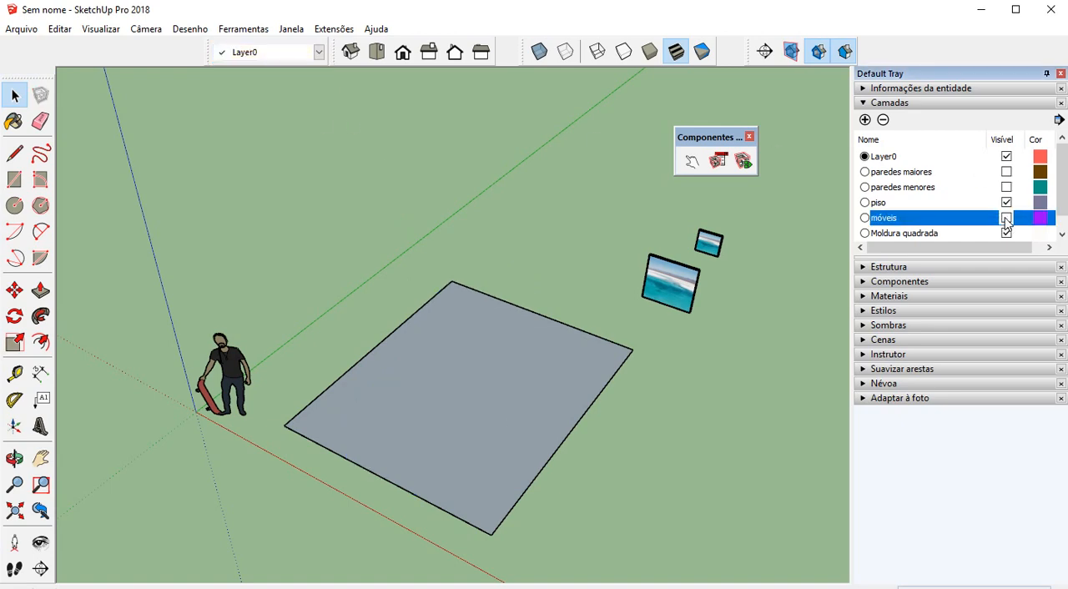
Make the paredes menores and paredes maiores layers visible again
{"action": "left_click", "coordinate": [501, 387]}
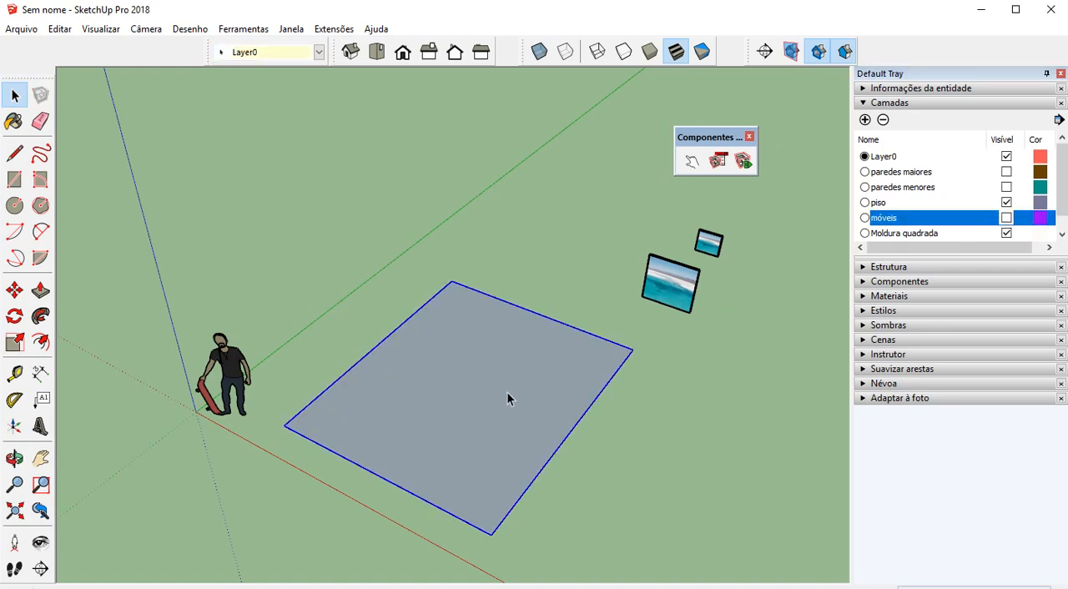
{"action": "left_click", "coordinate": [655, 383]}
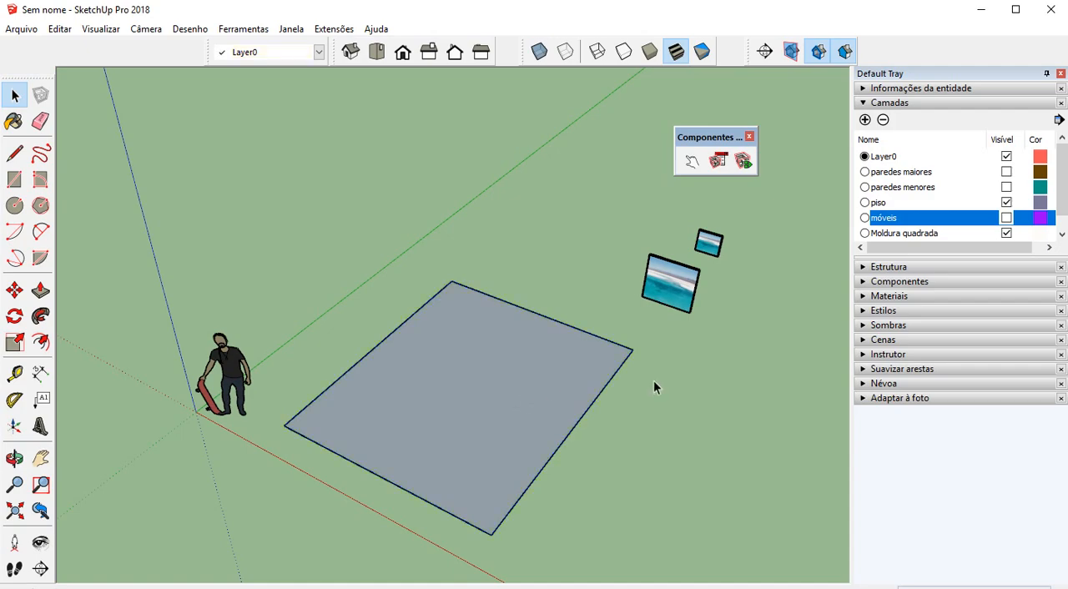
{"action": "left_click", "coordinate": [1007, 187]}
{"action": "left_click", "coordinate": [1007, 172]}
Examine the walled room from opposite sides and compare the pictures' orientation with the walls
{"action": "middle_click_drag", "start_coordinate": [334, 384], "coordinate": [410, 321]}
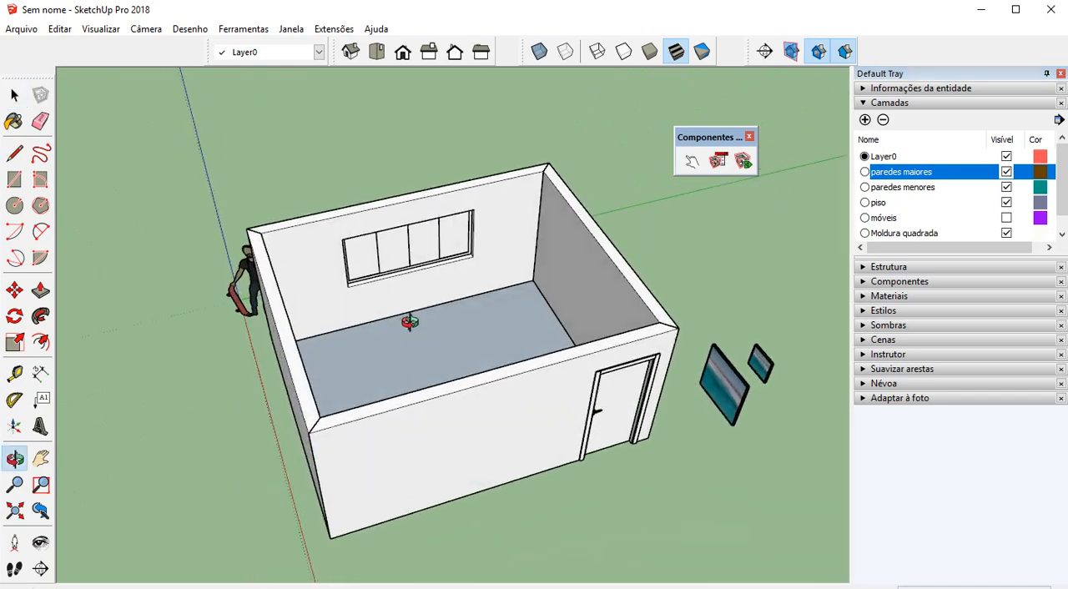
{"action": "key", "text": "space"}
{"action": "scroll", "coordinate": [727, 399], "scroll_direction": "up", "scroll_amount": 3}
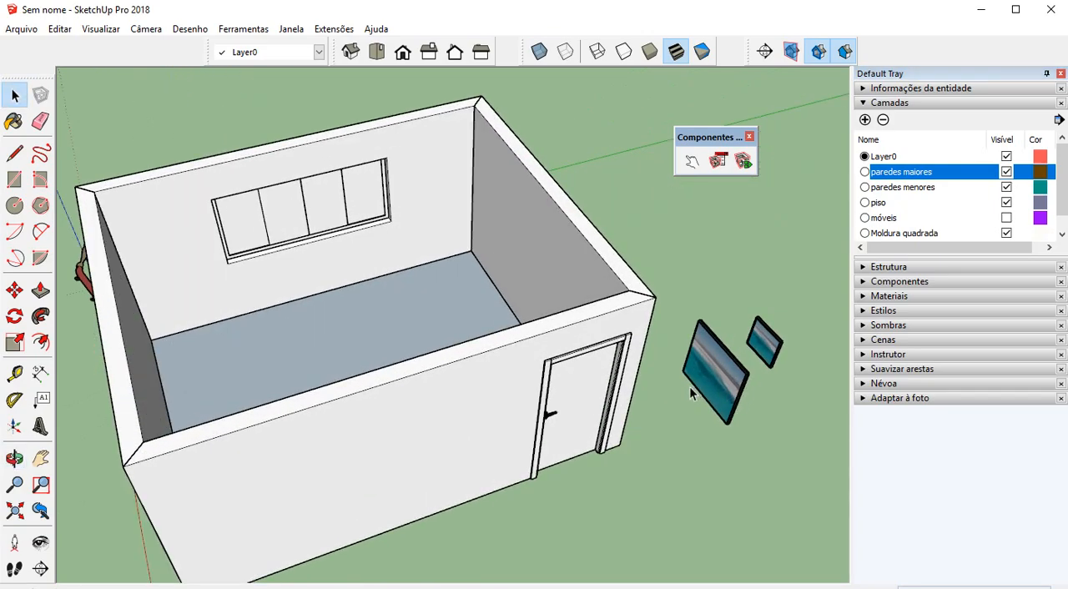
{"action": "scroll", "coordinate": [691, 394], "scroll_direction": "down", "scroll_amount": 2}
{"action": "middle_click_drag", "start_coordinate": [381, 365], "coordinate": [660, 288]}
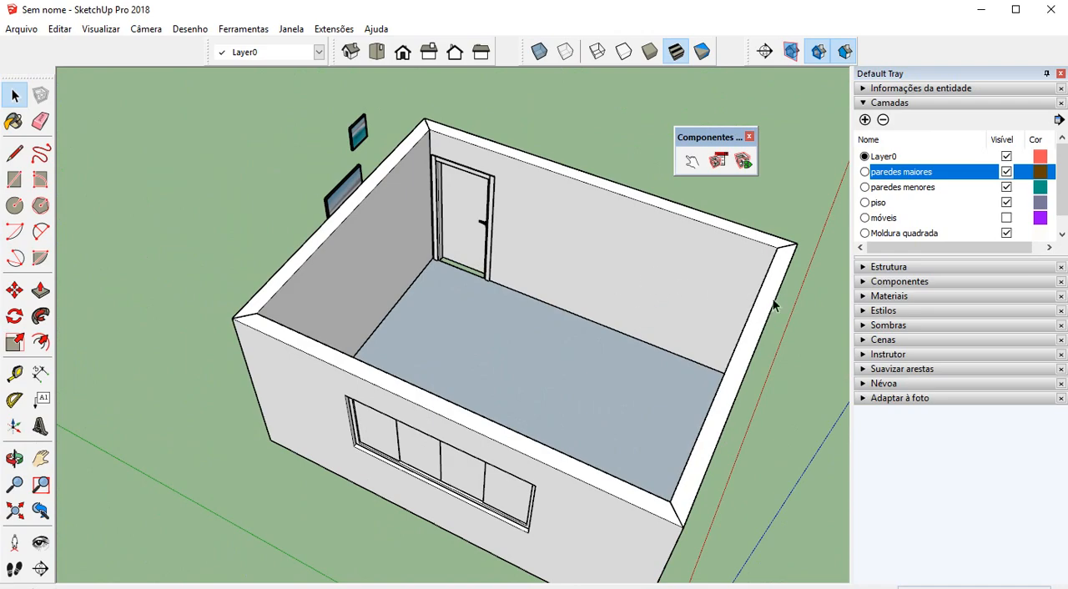
{"action": "middle_click_drag", "start_coordinate": [772, 305], "coordinate": [265, 377]}
{"action": "middle_click_drag", "start_coordinate": [773, 345], "coordinate": [523, 336]}
{"action": "scroll", "coordinate": [690, 375], "scroll_direction": "up", "scroll_amount": 2}
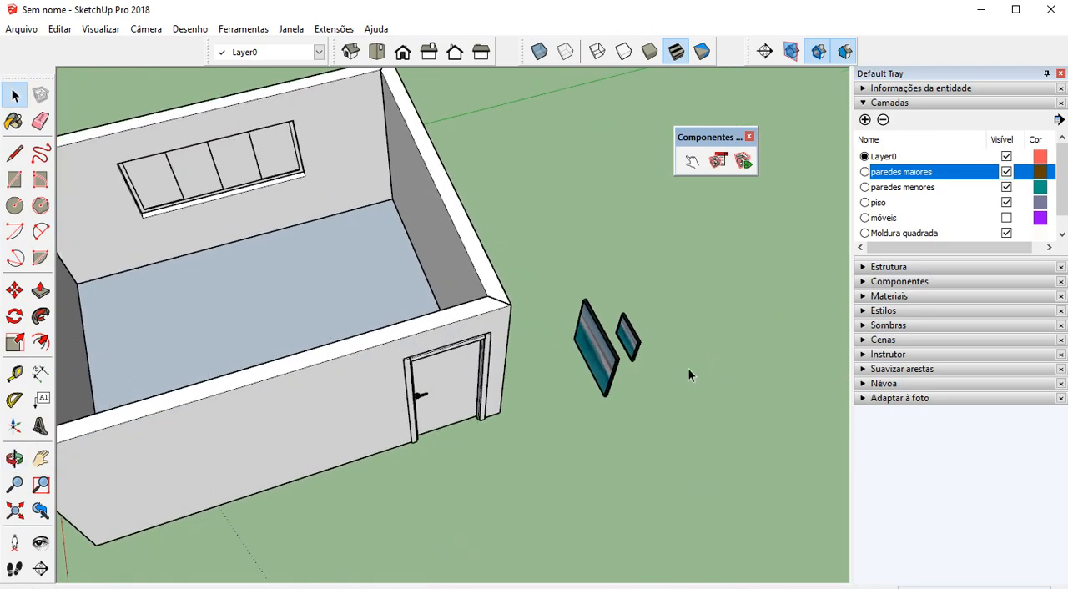
{"action": "scroll", "coordinate": [582, 381], "scroll_direction": "up", "scroll_amount": 2}
Rotate the larger picture horizontally about its upper back corner until its top edge aligns with the green axis
{"action": "left_click", "coordinate": [601, 373]}
{"action": "scroll", "coordinate": [618, 361], "scroll_direction": "up", "scroll_amount": 2}
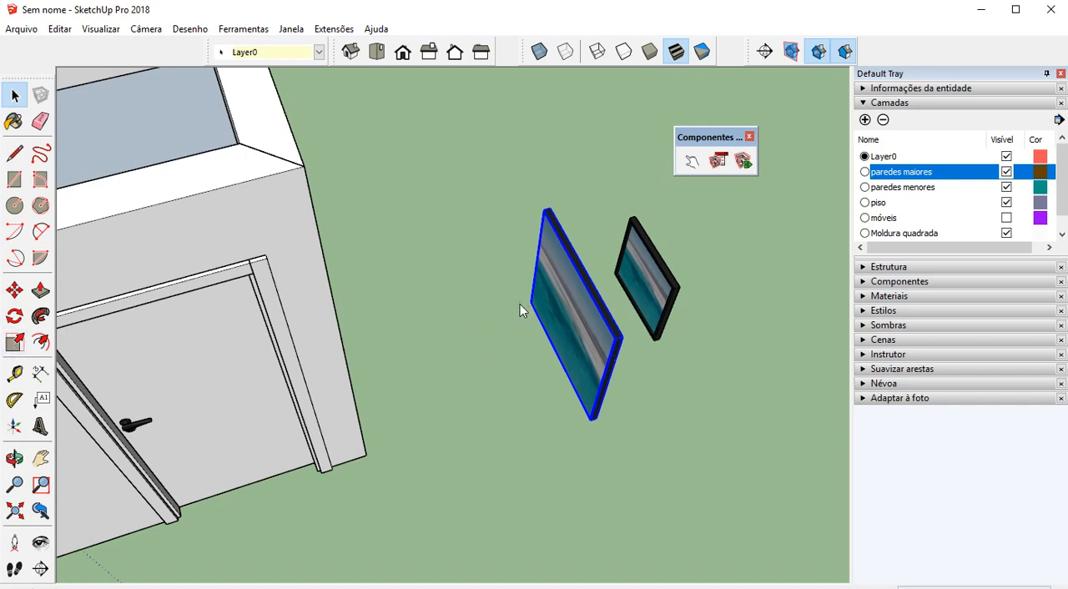
{"action": "left_click", "coordinate": [14, 316]}
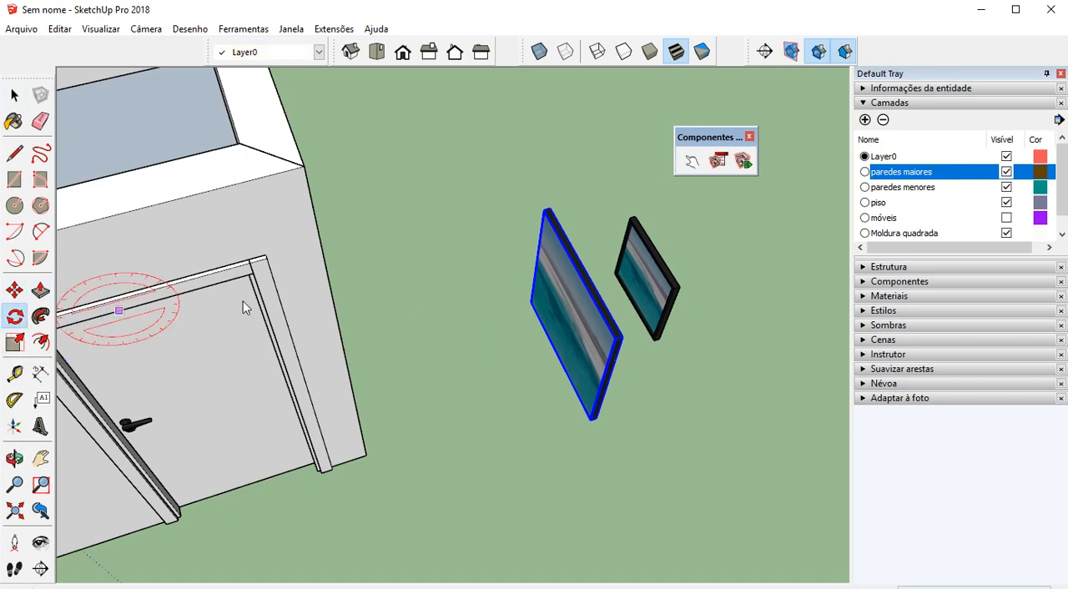
{"action": "scroll", "coordinate": [562, 293], "scroll_direction": "up", "scroll_amount": 2}
{"action": "scroll", "coordinate": [561, 293], "scroll_direction": "up", "scroll_amount": 3}
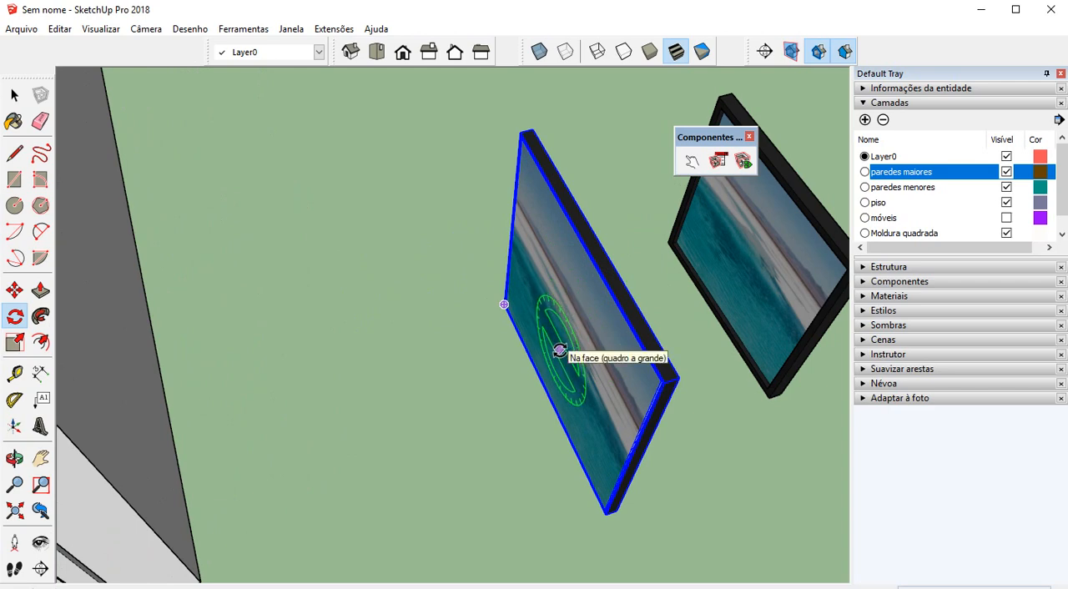
{"action": "scroll", "coordinate": [672, 346], "scroll_direction": "up", "scroll_amount": 2}
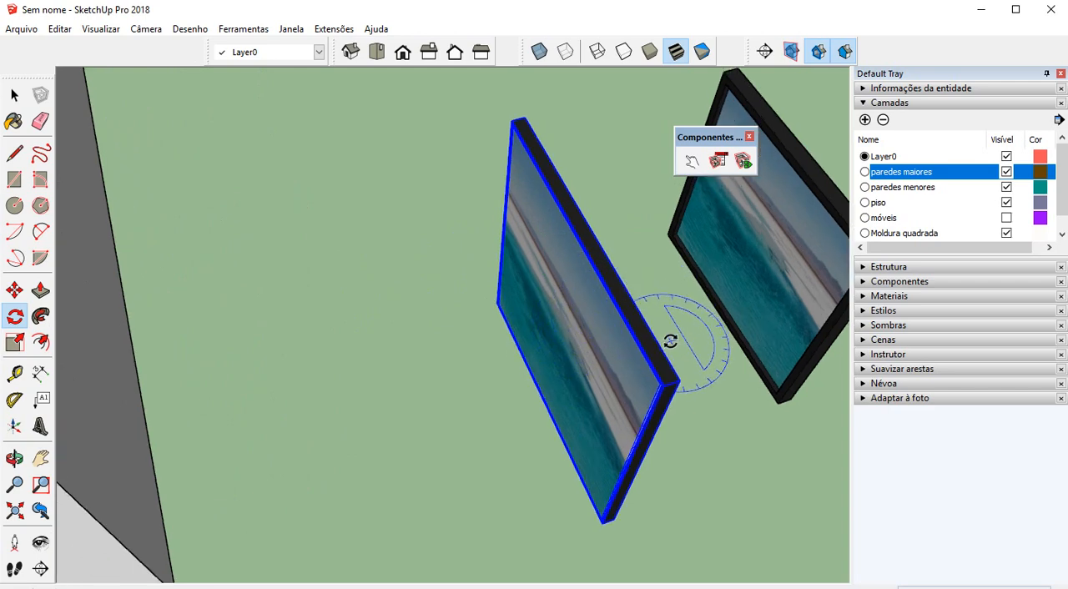
{"action": "scroll", "coordinate": [682, 371], "scroll_direction": "up", "scroll_amount": 1}
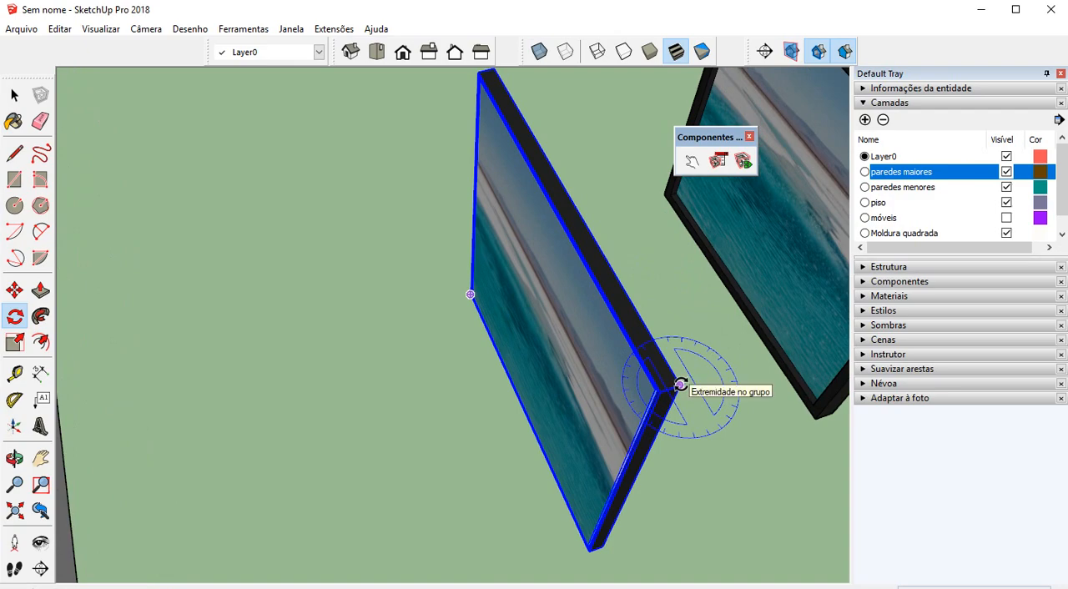
{"action": "scroll", "coordinate": [680, 385], "scroll_direction": "up", "scroll_amount": 1}
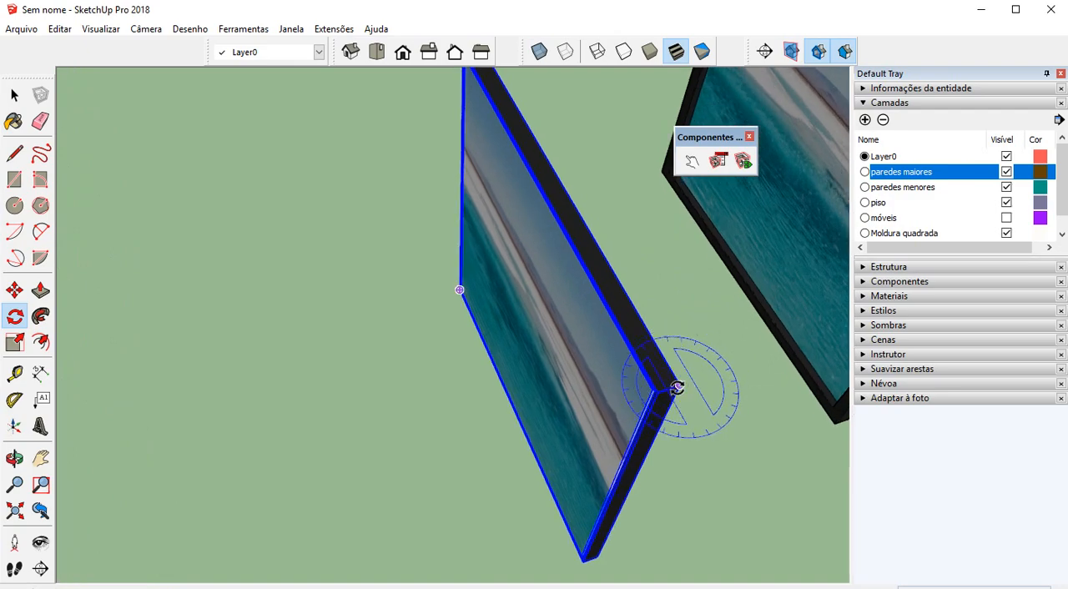
{"action": "scroll", "coordinate": [681, 387], "scroll_direction": "down", "scroll_amount": 1}
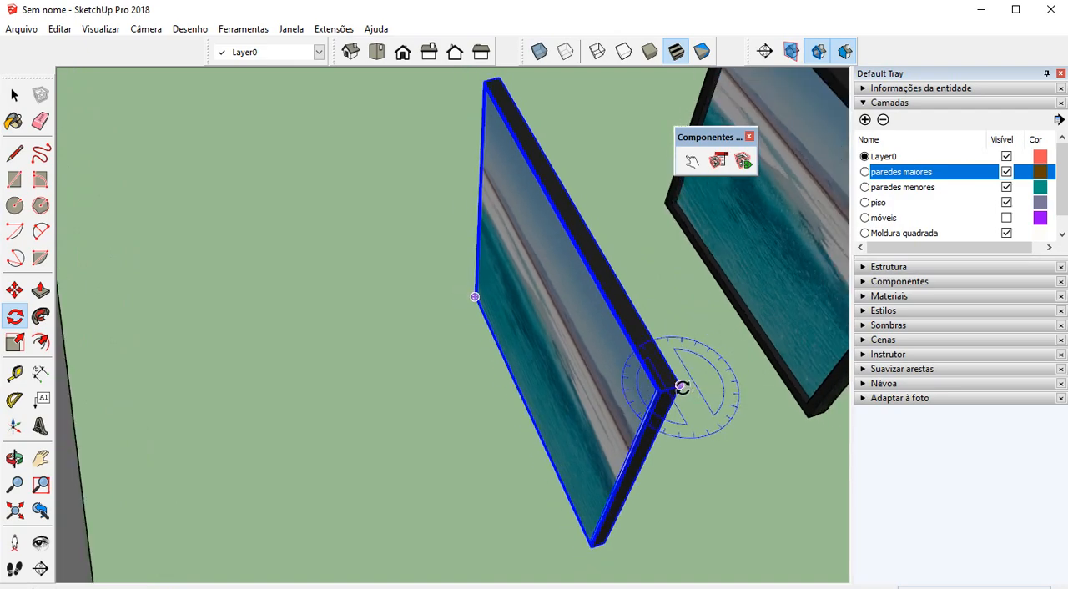
{"action": "left_click", "coordinate": [680, 386]}
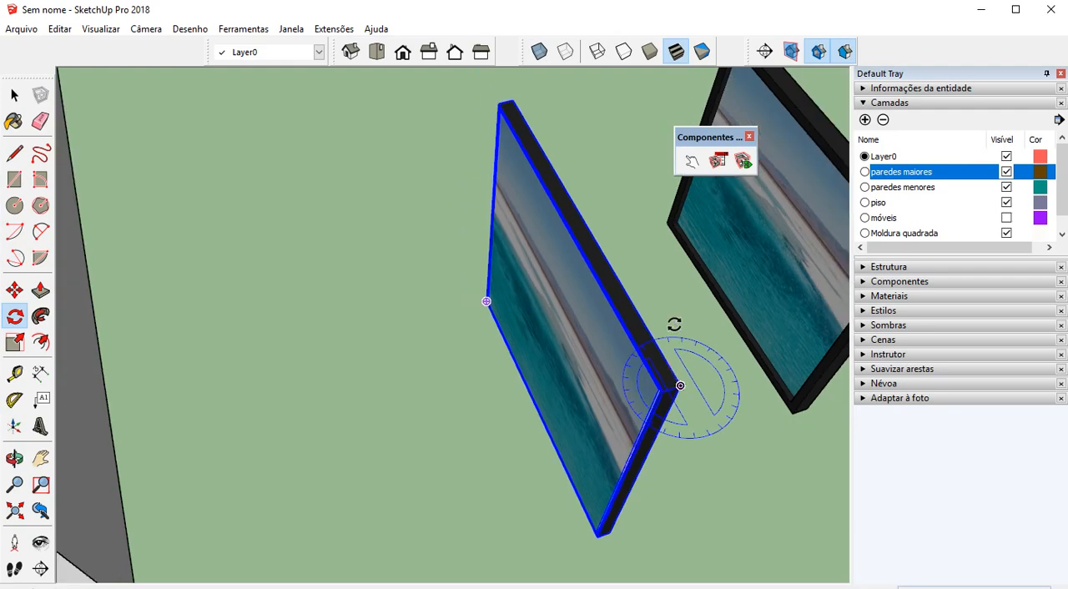
{"action": "left_click", "coordinate": [513, 99]}
{"action": "scroll", "coordinate": [514, 100], "scroll_direction": "down", "scroll_amount": 3}
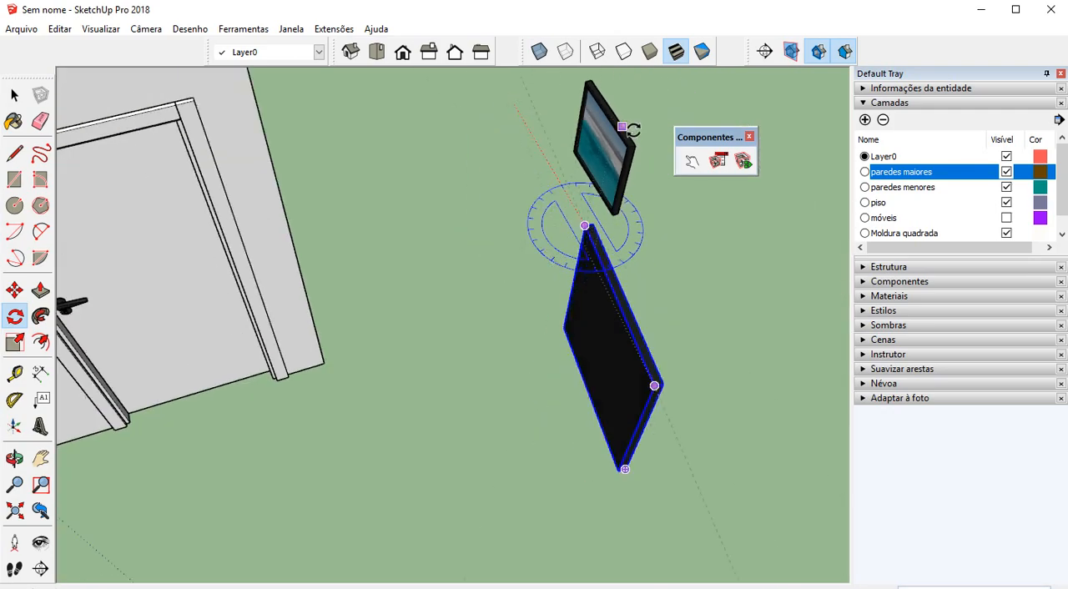
{"action": "scroll", "coordinate": [754, 209], "scroll_direction": "up", "scroll_amount": 3}
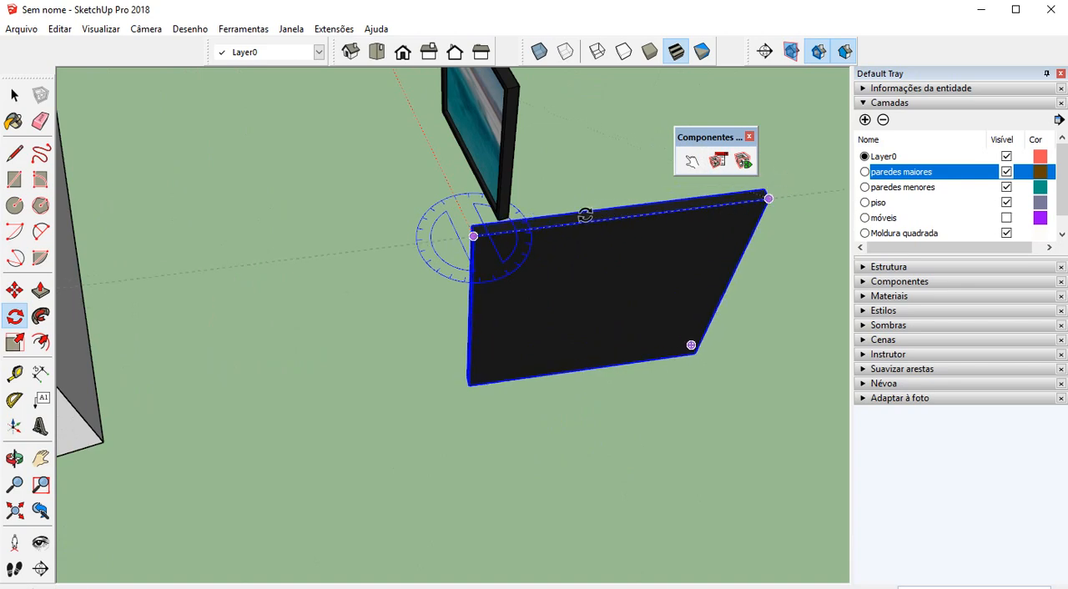
{"action": "scroll", "coordinate": [555, 217], "scroll_direction": "up", "scroll_amount": 4}
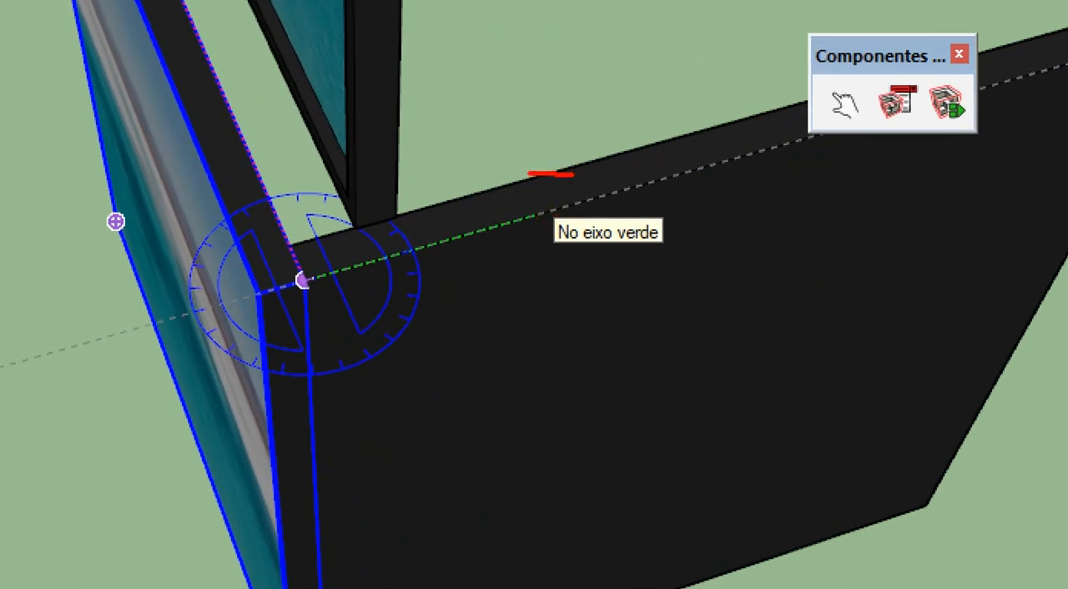
{"action": "mouse_move", "coordinate": [528, 174]}
{"action": "left_mouse_down"}
{"action": "mouse_move", "coordinate": [236, 314]}
{"action": "mouse_move", "coordinate": [568, 228]}
{"action": "left_mouse_up"}
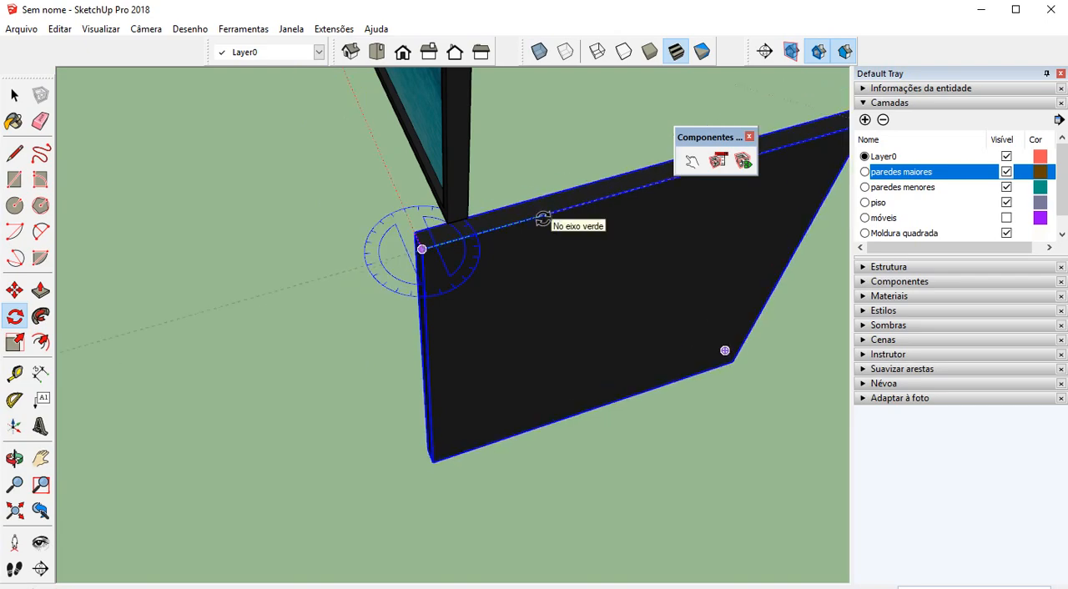
{"action": "left_click", "coordinate": [542, 216]}
{"action": "scroll", "coordinate": [520, 275], "scroll_direction": "down", "scroll_amount": 6}
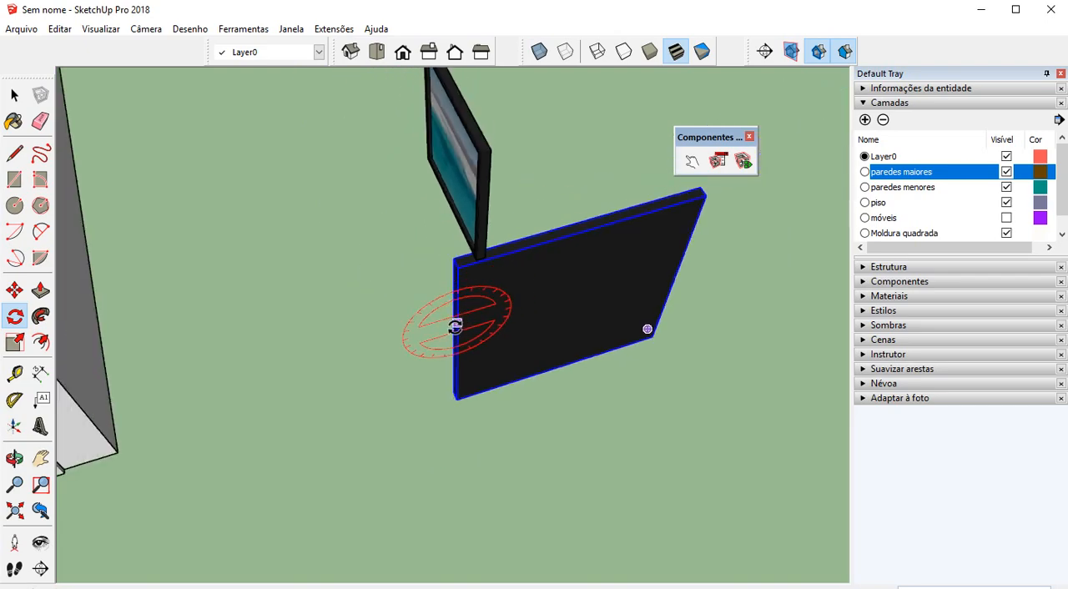
Place a copy of the larger picture on the inner face of the door wall, moving from its upper back corner with X-ray display on
{"action": "middle_click_drag", "start_coordinate": [408, 347], "coordinate": [461, 324]}
{"action": "scroll", "coordinate": [446, 328], "scroll_direction": "up", "scroll_amount": 2}
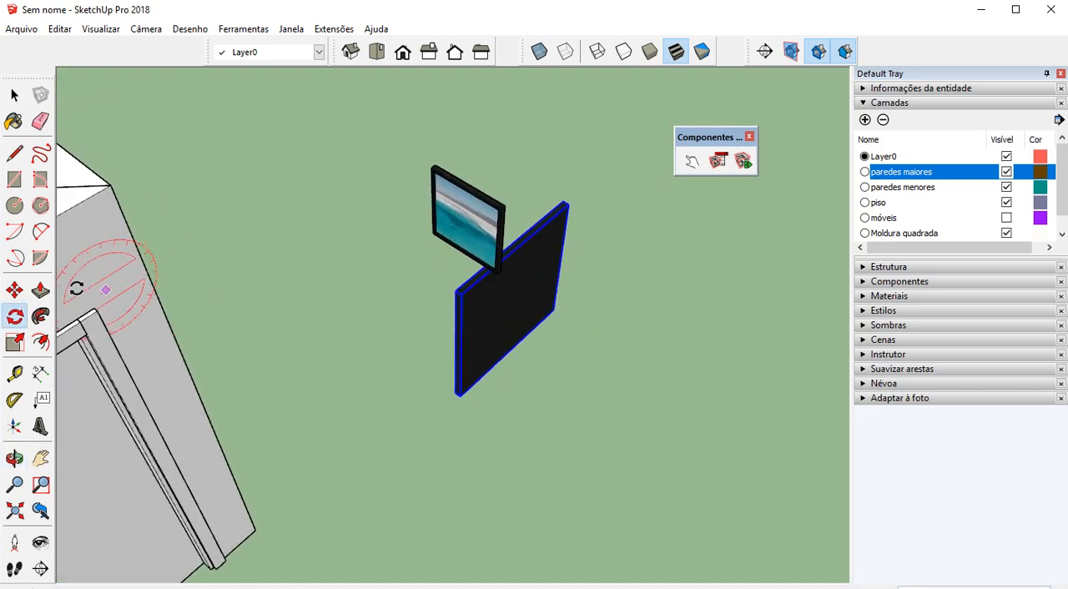
{"action": "left_click", "coordinate": [14, 291]}
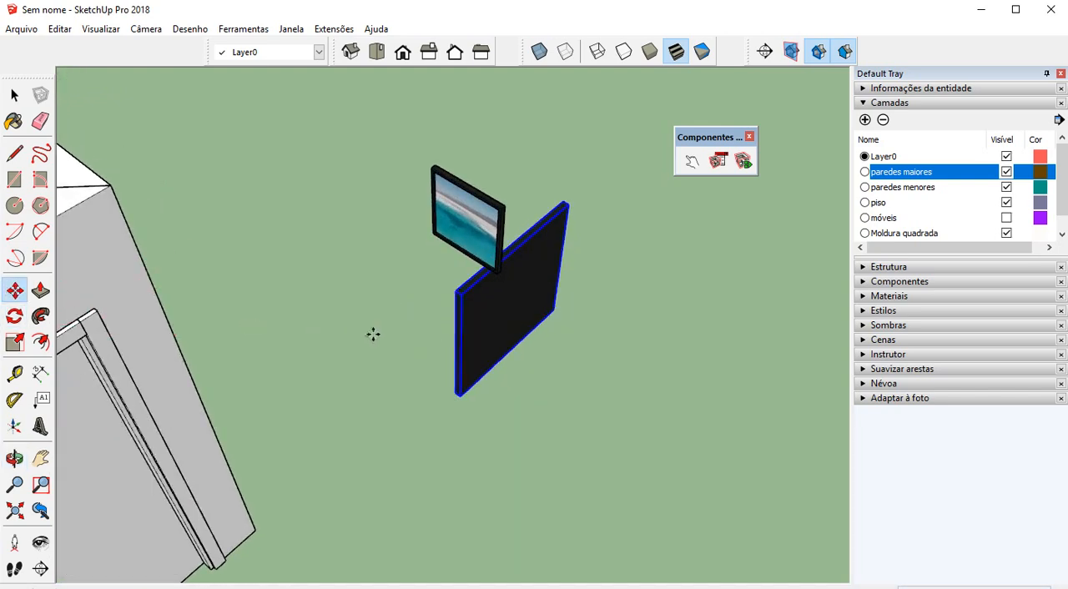
{"action": "left_click", "coordinate": [451, 289]}
{"action": "scroll", "coordinate": [431, 284], "scroll_direction": "down", "scroll_amount": 5}
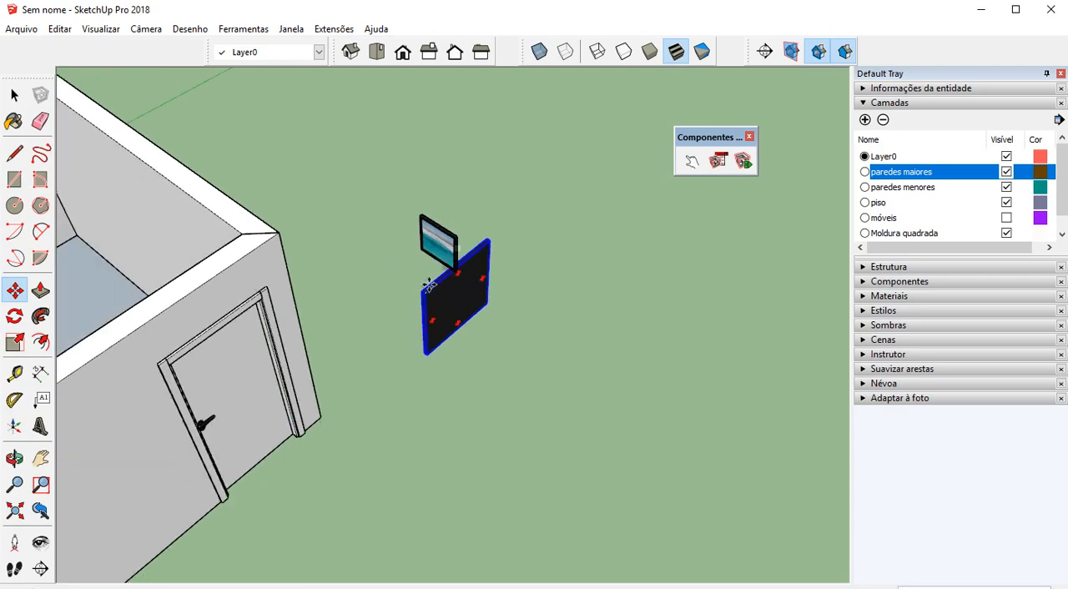
{"action": "middle_click_drag", "start_coordinate": [211, 269], "coordinate": [427, 169]}
{"action": "scroll", "coordinate": [429, 174], "scroll_direction": "down", "scroll_amount": 4}
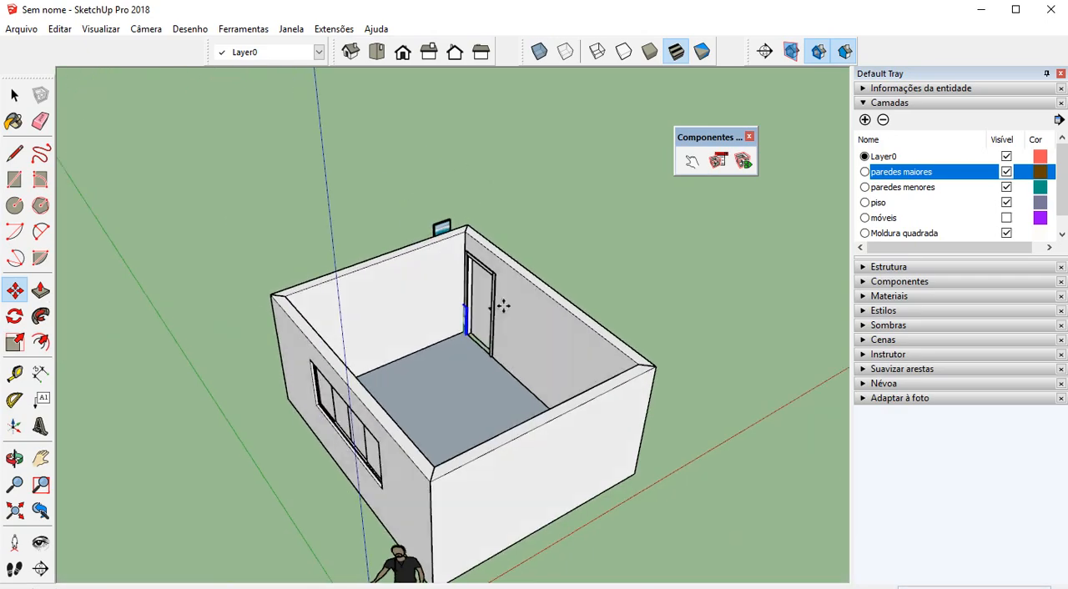
{"action": "middle_click_drag", "start_coordinate": [504, 305], "coordinate": [560, 303]}
{"action": "scroll", "coordinate": [562, 304], "scroll_direction": "up", "scroll_amount": 4}
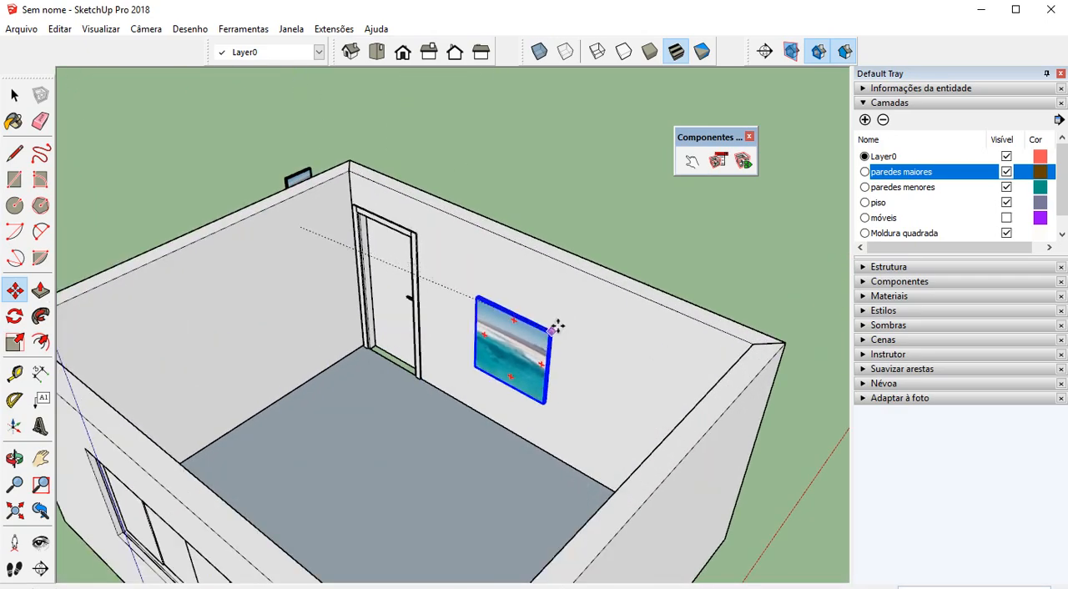
{"action": "left_click", "coordinate": [539, 52]}
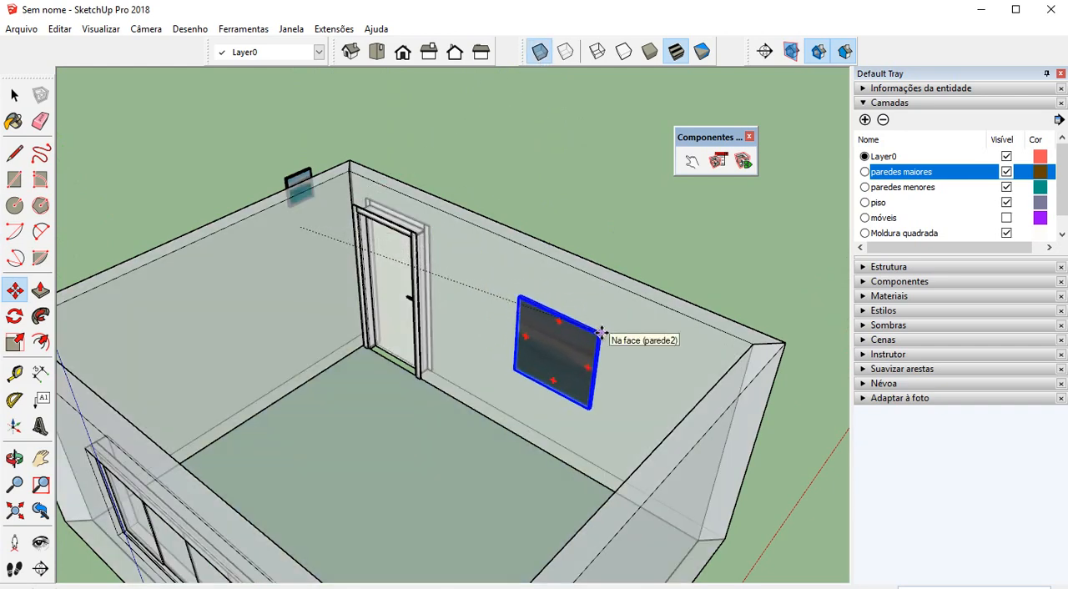
{"action": "left_click", "coordinate": [602, 332]}
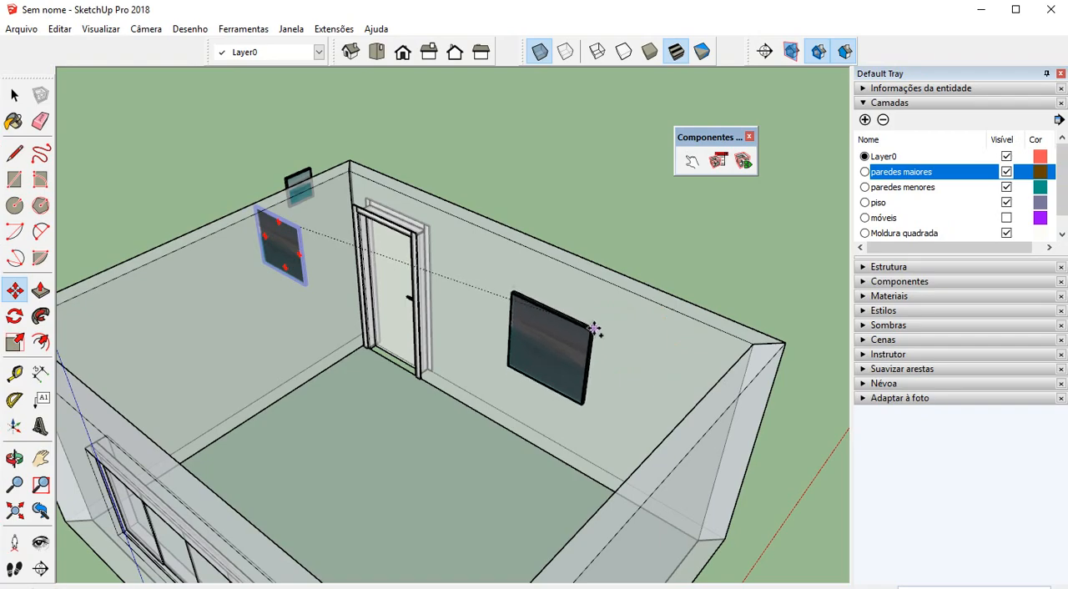
Turn off X-ray display and delete the original larger picture left outside the room
{"action": "middle_click_drag", "start_coordinate": [562, 256], "coordinate": [626, 341]}
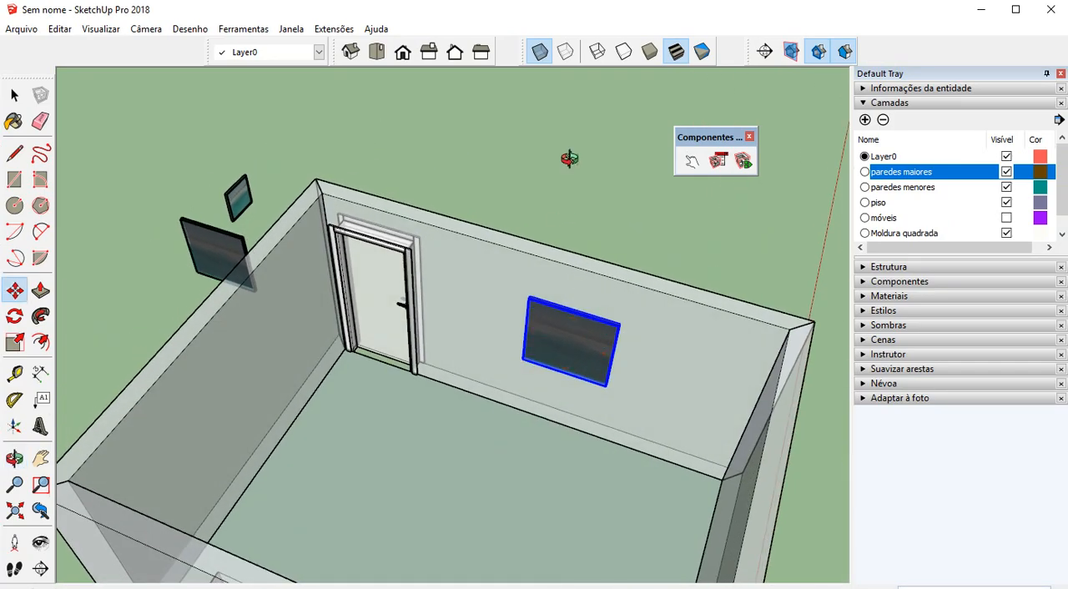
{"action": "left_click", "coordinate": [541, 51]}
{"action": "middle_click_drag", "start_coordinate": [432, 178], "coordinate": [387, 265]}
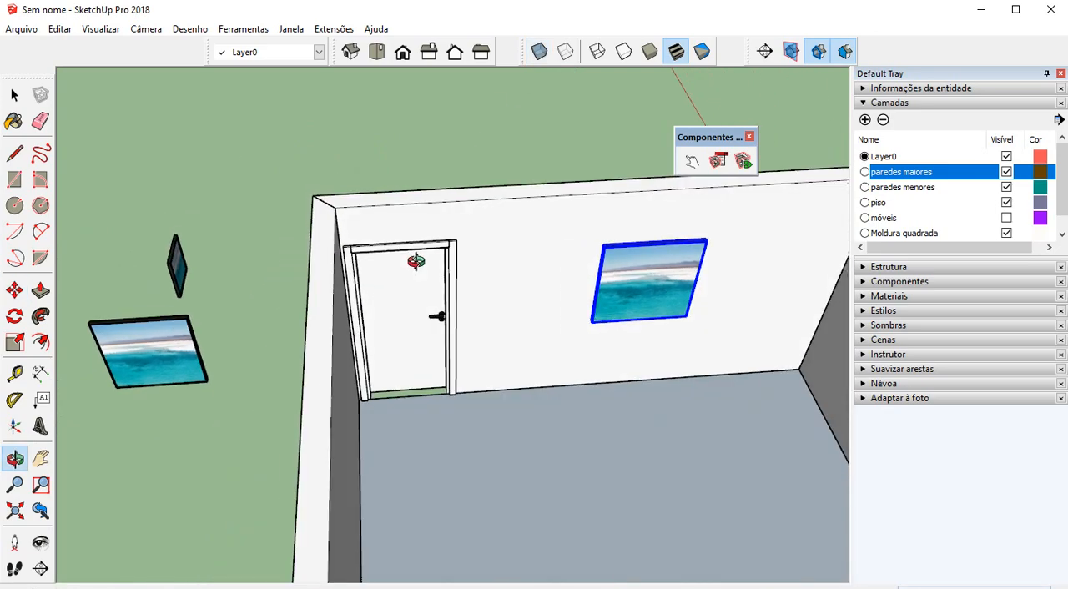
{"action": "key", "text": "space"}
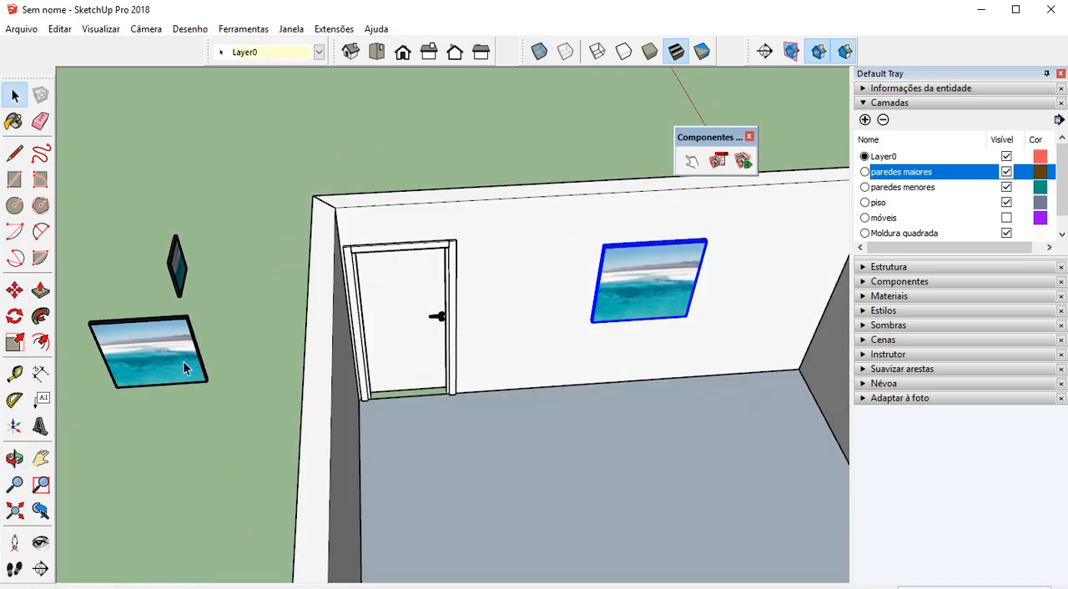
{"action": "scroll", "coordinate": [192, 376], "scroll_direction": "down", "scroll_amount": 3}
{"action": "middle_click_drag", "start_coordinate": [501, 321], "coordinate": [343, 371]}
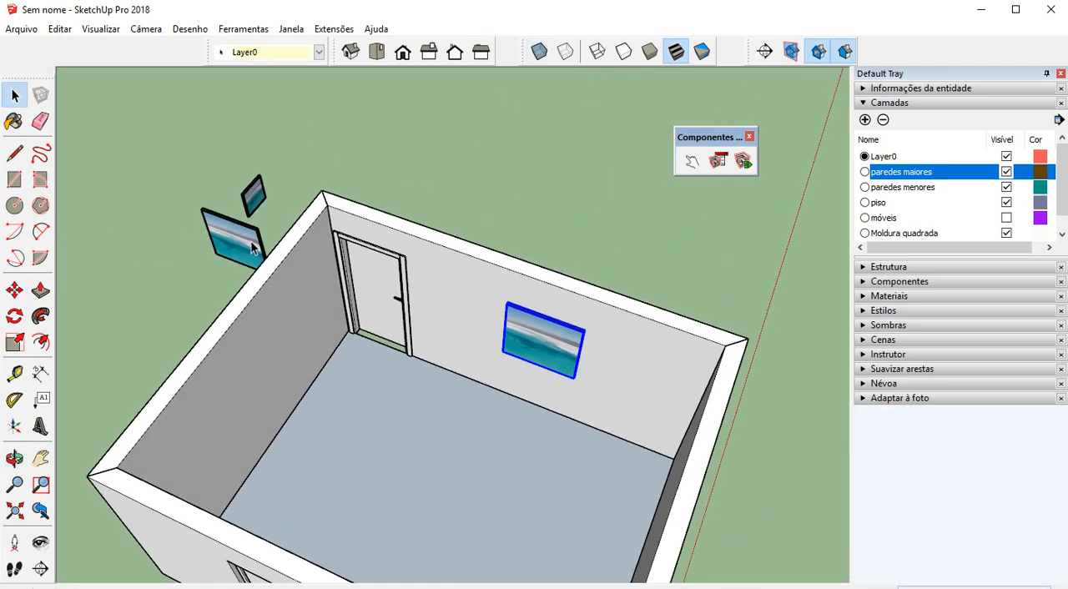
{"action": "left_click", "coordinate": [223, 231]}
{"action": "scroll", "coordinate": [426, 358], "scroll_direction": "up", "scroll_amount": 5}
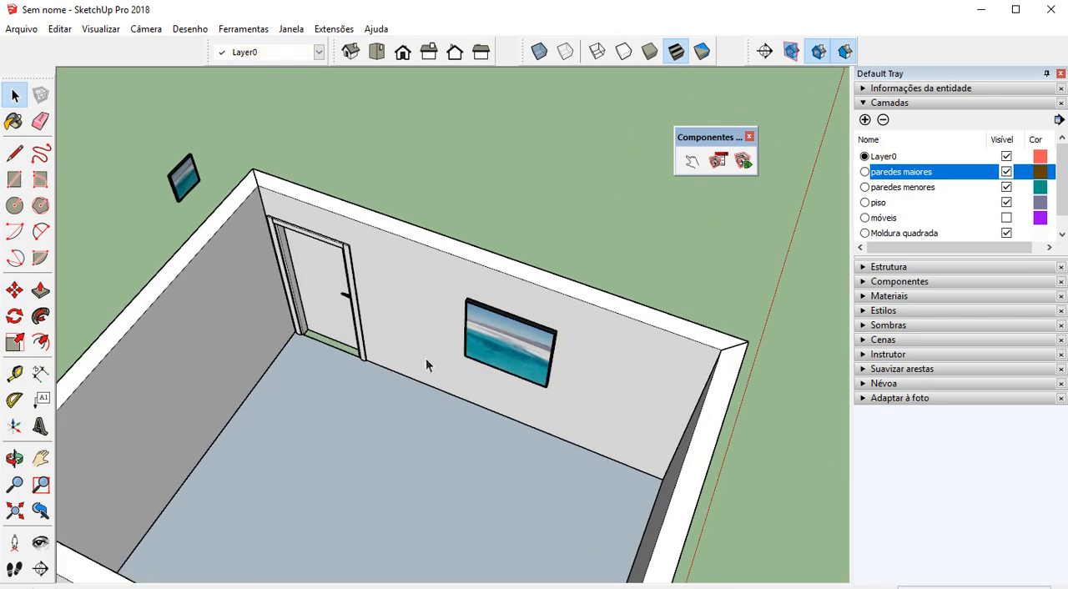
Create a guide line on the door wall, parallel to the floor edge, at the door frame's upper outer corner
{"action": "middle_click_drag", "start_coordinate": [509, 394], "coordinate": [402, 316]}
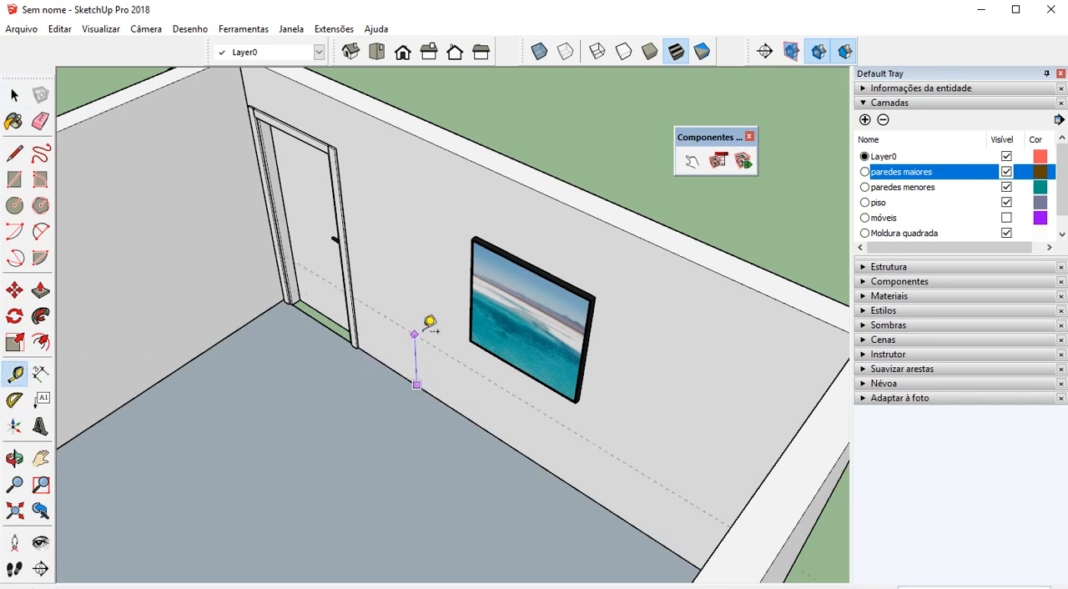
{"action": "scroll", "coordinate": [376, 211], "scroll_direction": "up", "scroll_amount": 2}
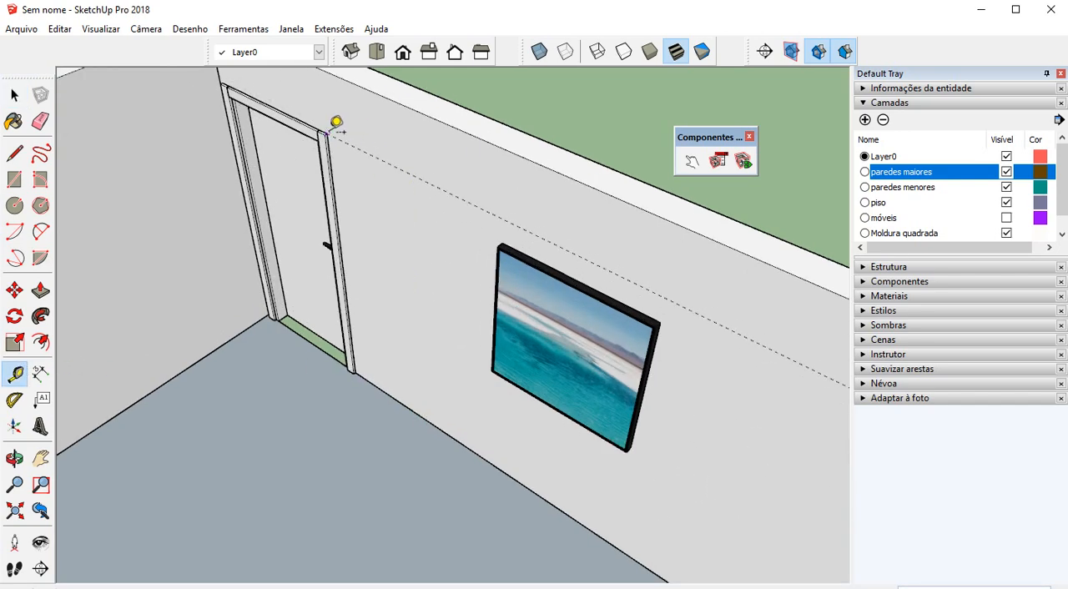
{"action": "middle_click_drag", "start_coordinate": [334, 120], "coordinate": [749, 191]}
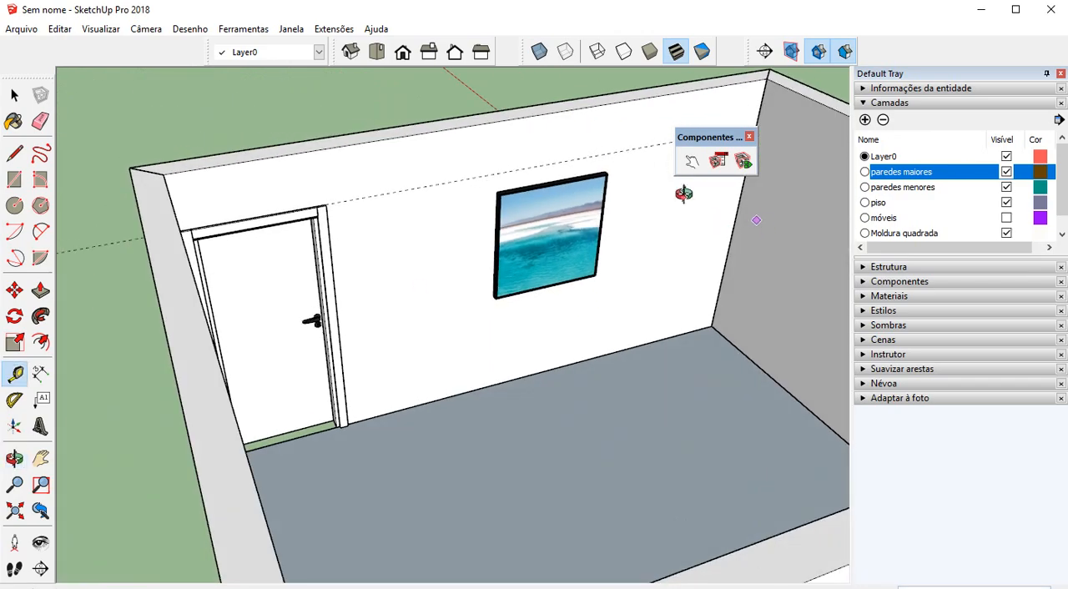
Move the larger picture by its upper back corner so its top edge aligns with the guide line
{"action": "scroll", "coordinate": [551, 158], "scroll_direction": "up", "scroll_amount": 3}
{"action": "key", "text": "m"}
{"action": "scroll", "coordinate": [431, 200], "scroll_direction": "up", "scroll_amount": 5}
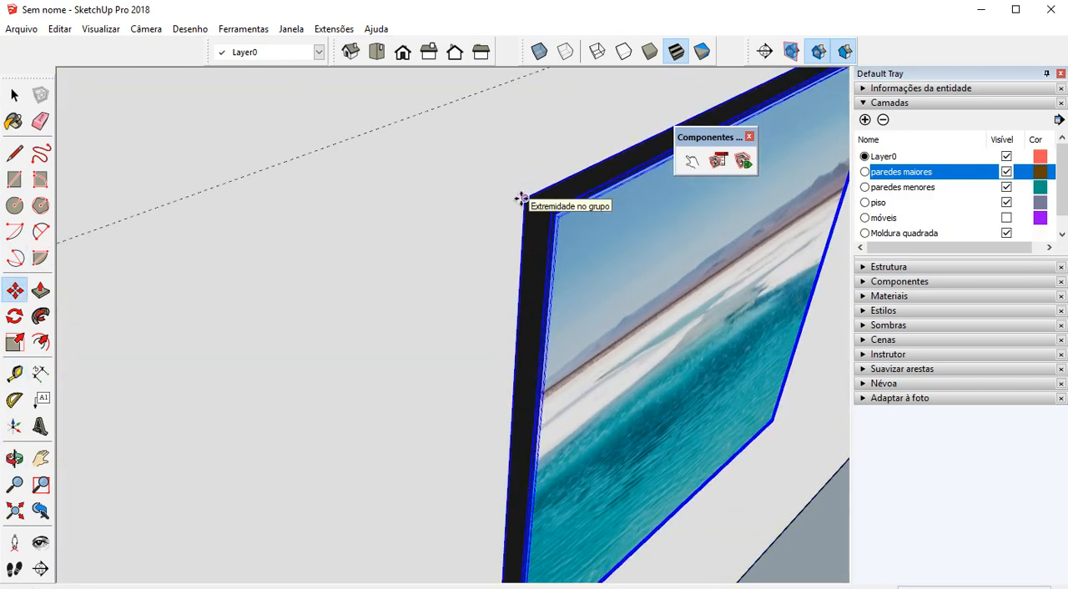
{"action": "scroll", "coordinate": [522, 200], "scroll_direction": "down", "scroll_amount": 4}
{"action": "left_click", "coordinate": [529, 150]}
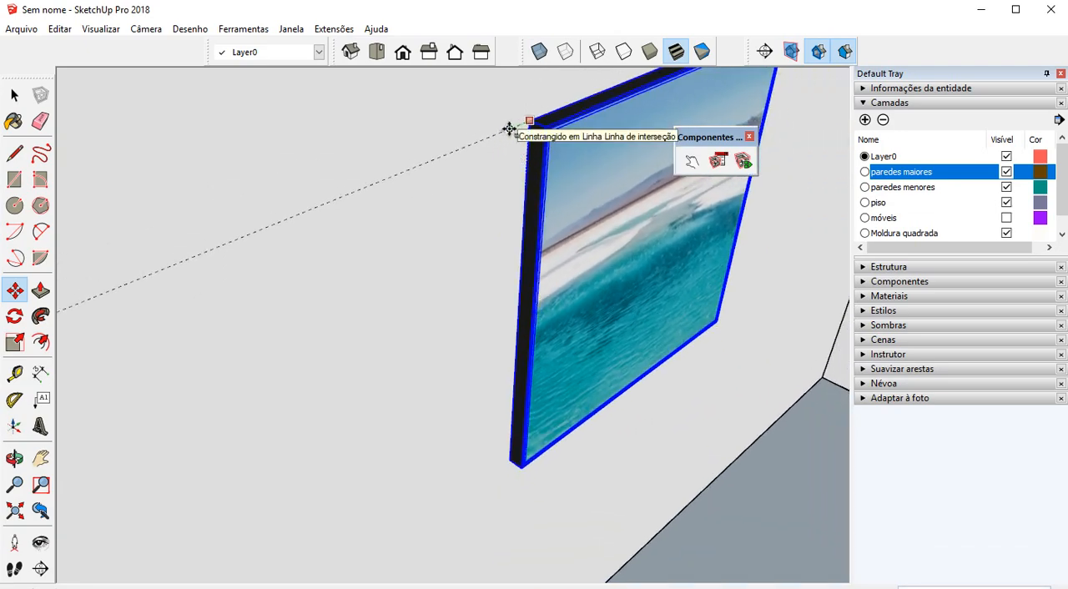
{"action": "scroll", "coordinate": [433, 239], "scroll_direction": "down", "scroll_amount": 4}
{"action": "scroll", "coordinate": [440, 241], "scroll_direction": "down", "scroll_amount": 2}
{"action": "middle_click_drag", "start_coordinate": [485, 244], "coordinate": [321, 269]}
{"action": "scroll", "coordinate": [265, 283], "scroll_direction": "down", "scroll_amount": 1}
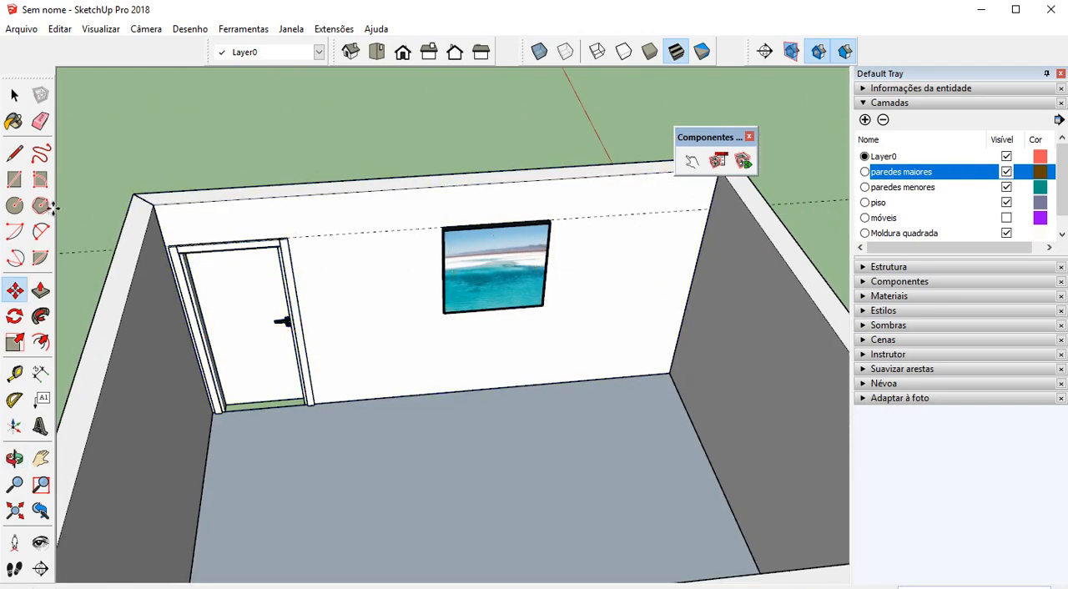
Draw a line along the guide from the door frame's upper outer corner to the far corner of the wall
{"action": "left_click", "coordinate": [14, 153]}
{"action": "scroll", "coordinate": [330, 208], "scroll_direction": "up", "scroll_amount": 2}
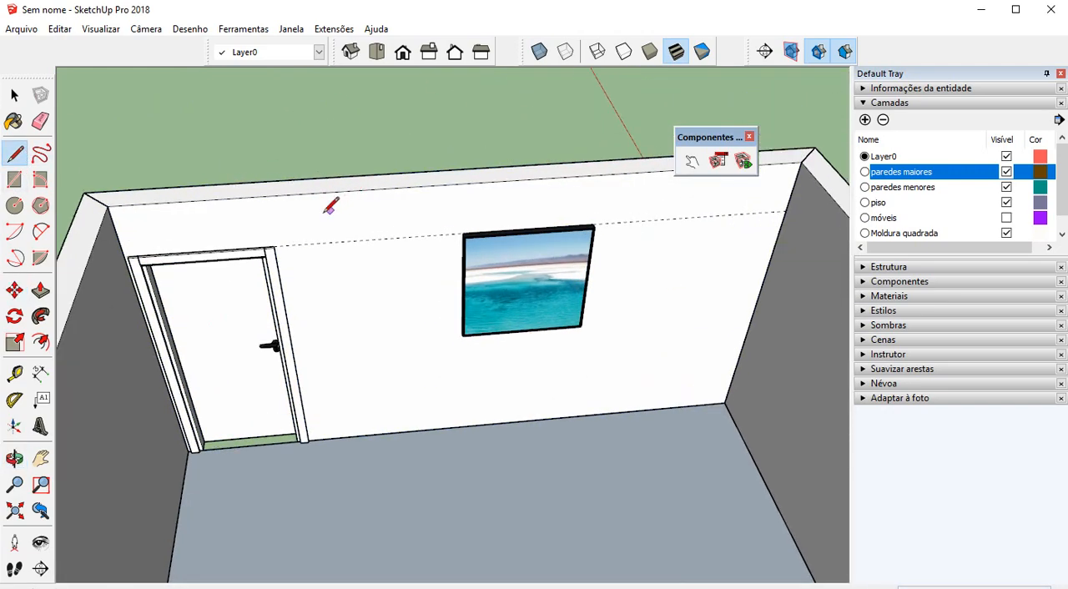
{"action": "left_click", "coordinate": [275, 246]}
{"action": "scroll", "coordinate": [275, 246], "scroll_direction": "down", "scroll_amount": 1}
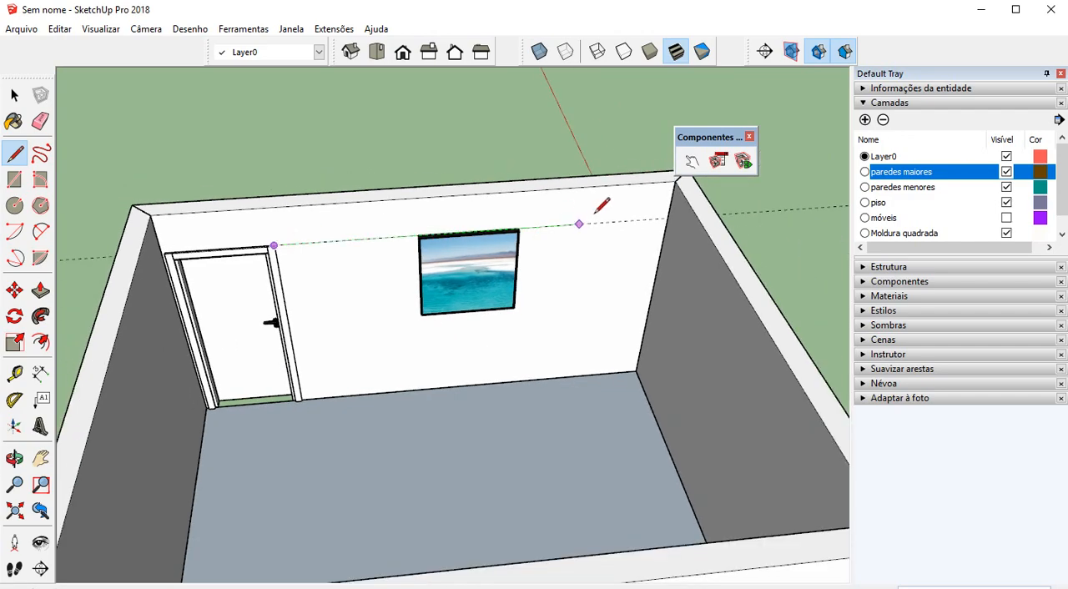
{"action": "left_click", "coordinate": [668, 217]}
{"action": "key", "text": "space"}
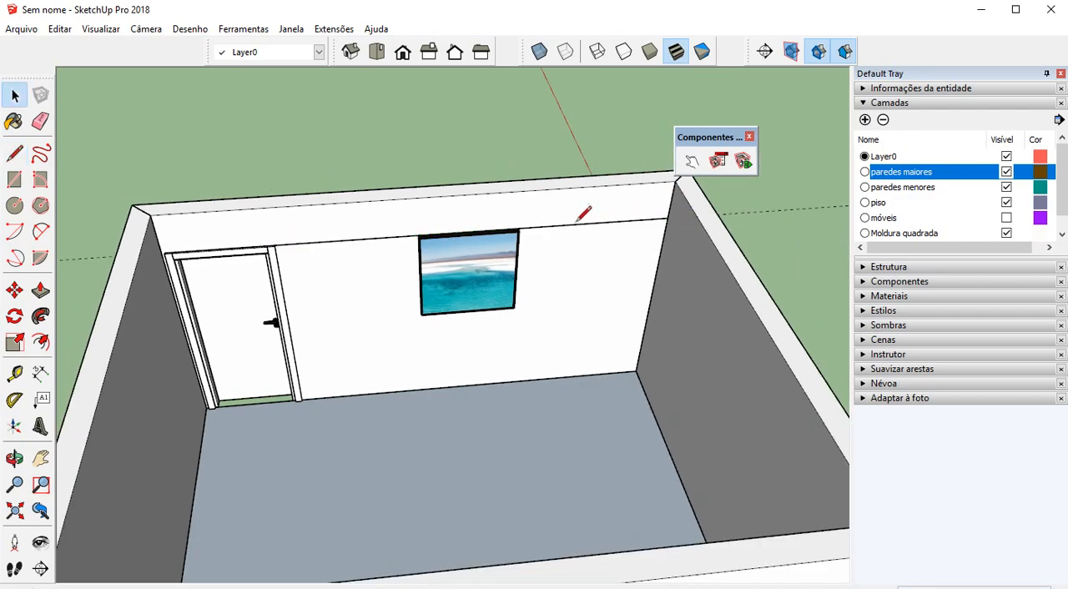
Lower the larger picture vertically along the wall so that it clears the drawn line
{"action": "scroll", "coordinate": [507, 233], "scroll_direction": "up", "scroll_amount": 2}
{"action": "middle_click_drag", "start_coordinate": [507, 234], "coordinate": [507, 259]}
{"action": "left_click", "coordinate": [508, 261]}
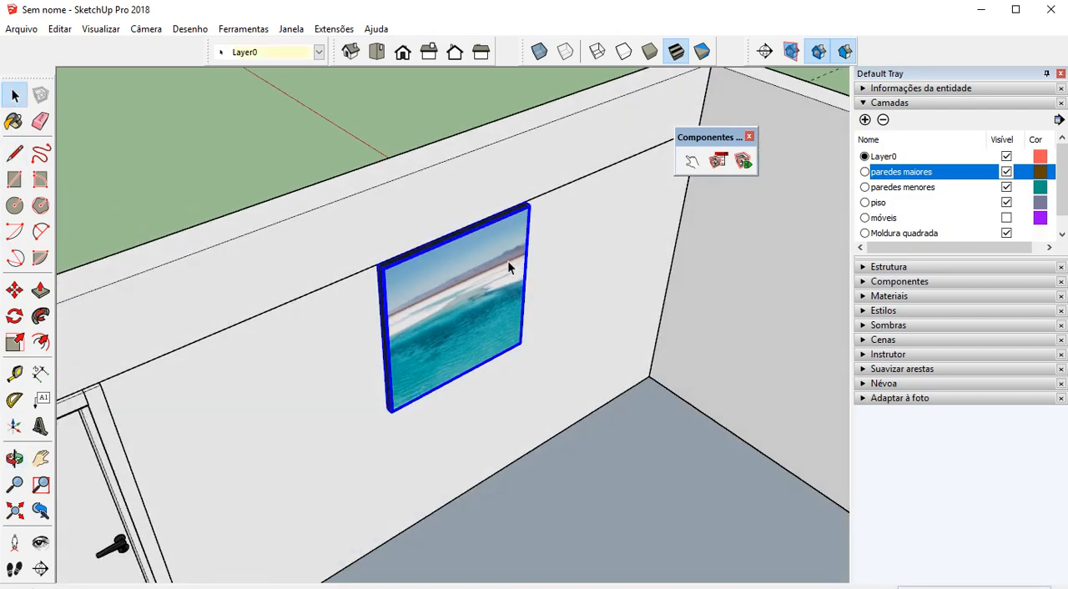
{"action": "key", "text": "m"}
{"action": "middle_click_drag", "start_coordinate": [398, 245], "coordinate": [370, 262]}
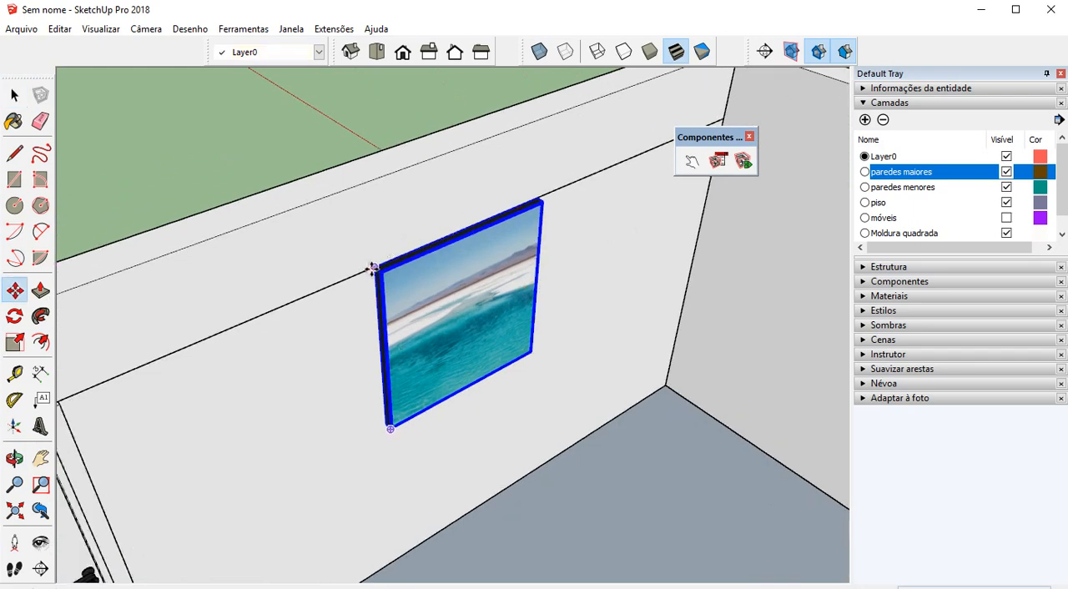
{"action": "left_click", "coordinate": [373, 269]}
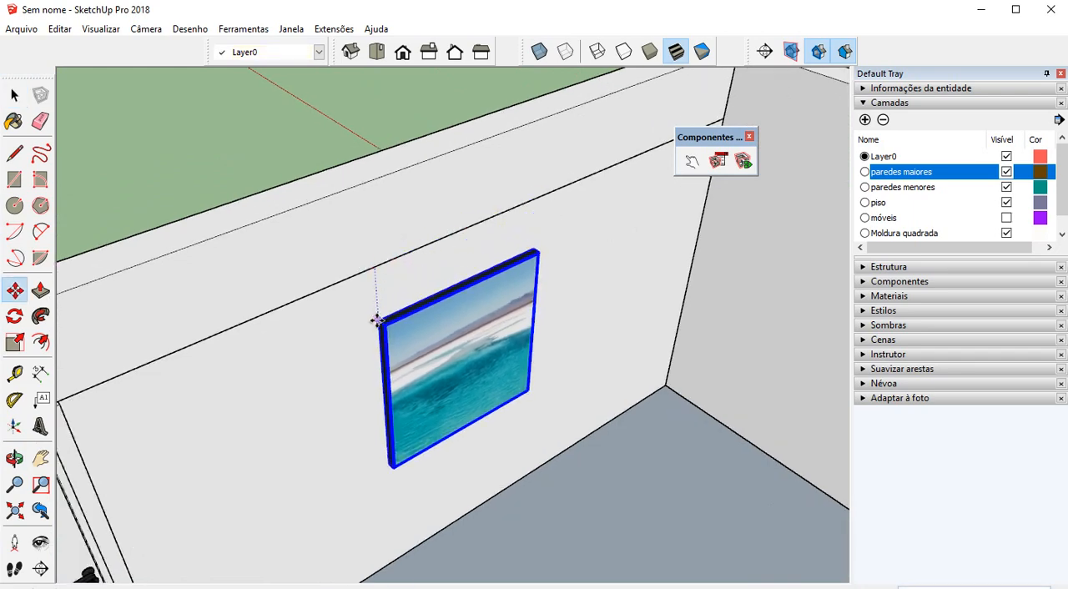
{"action": "key", "text": "space"}
{"action": "scroll", "coordinate": [493, 307], "scroll_direction": "down", "scroll_amount": 2}
{"action": "left_click", "coordinate": [596, 276]}
{"action": "scroll", "coordinate": [577, 268], "scroll_direction": "down", "scroll_amount": 1}
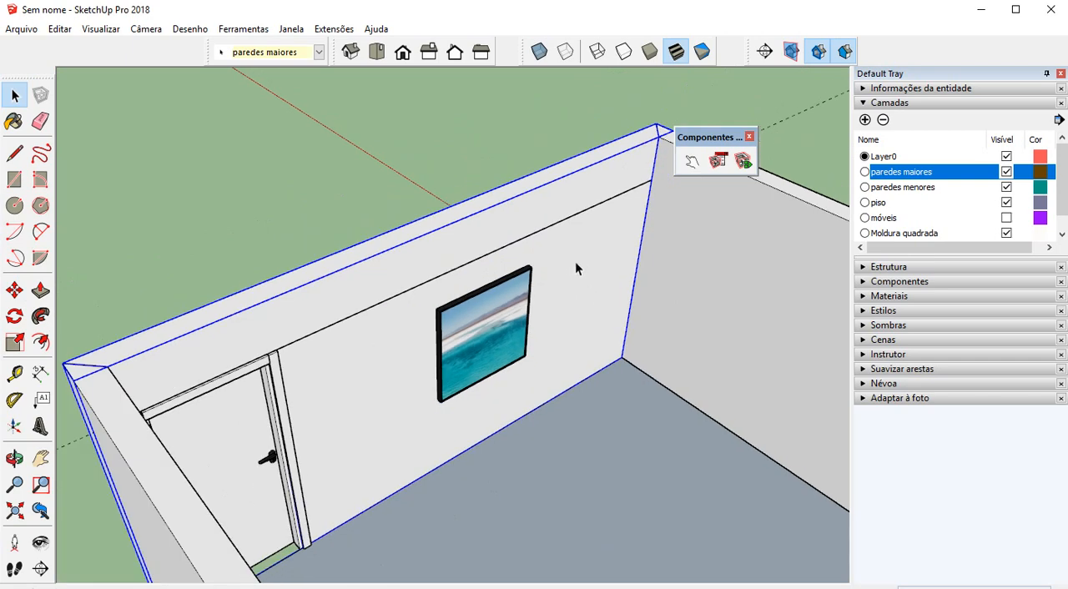
{"action": "double_click", "coordinate": [559, 226]}
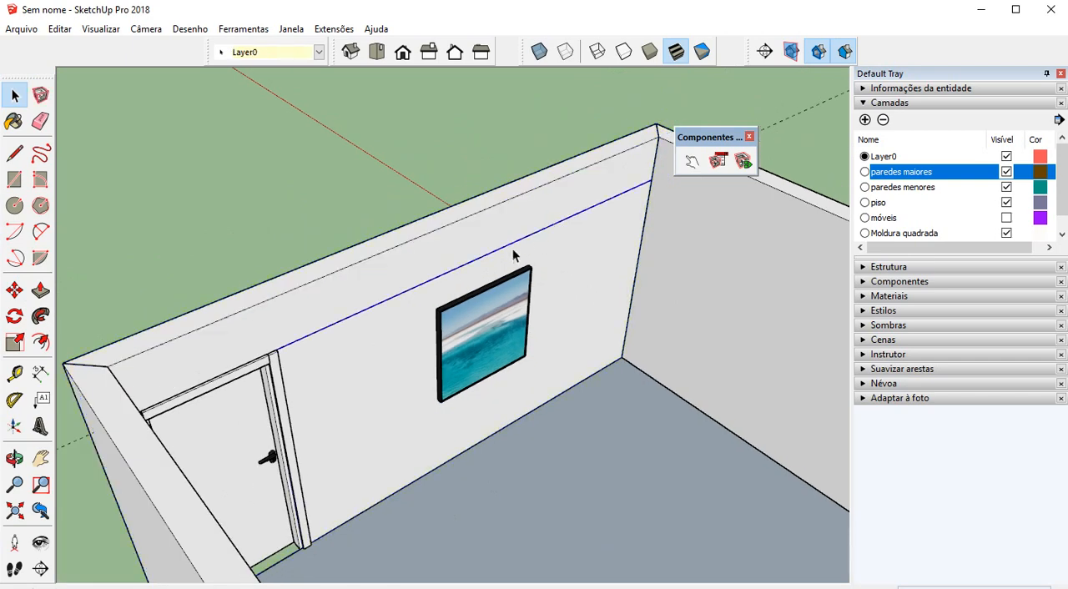
{"action": "scroll", "coordinate": [513, 254], "scroll_direction": "up", "scroll_amount": 1}
{"action": "left_click", "coordinate": [14, 290]}
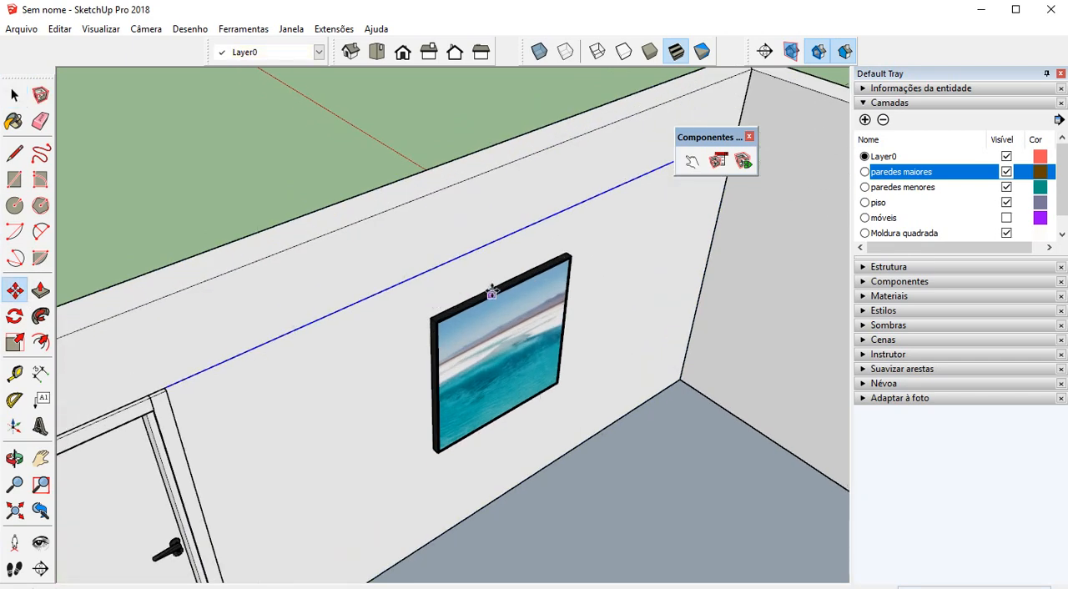
{"action": "scroll", "coordinate": [492, 288], "scroll_direction": "up", "scroll_amount": 3}
{"action": "scroll", "coordinate": [508, 277], "scroll_direction": "down", "scroll_amount": 5}
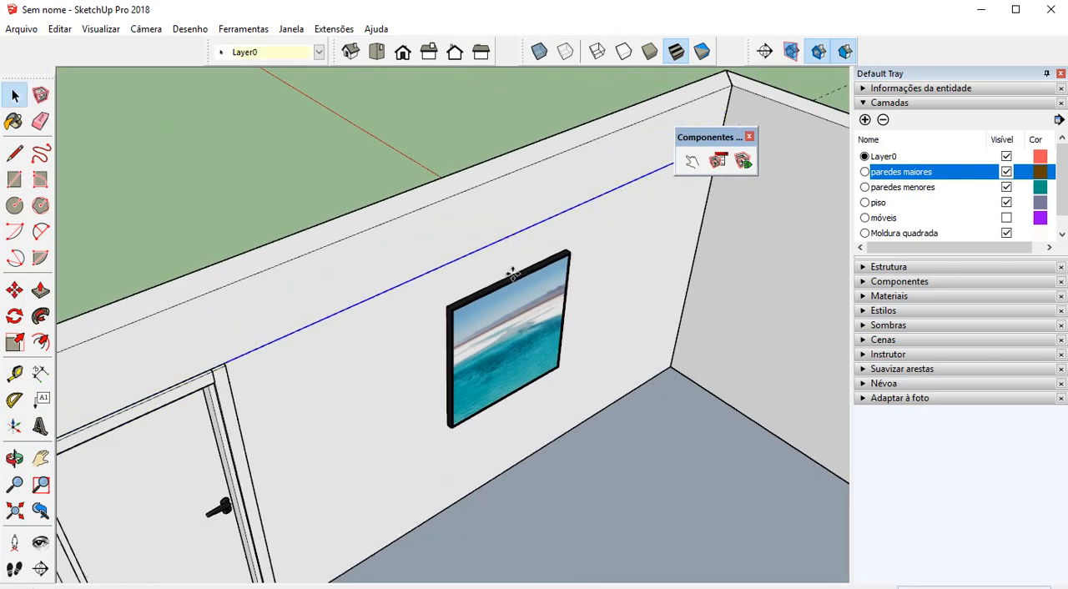
Move the larger picture from the midpoint of its top back edge to the midpoint of the drawn line
{"action": "key", "text": "space"}
{"action": "left_click", "coordinate": [512, 280]}
{"action": "scroll", "coordinate": [510, 282], "scroll_direction": "up", "scroll_amount": 2}
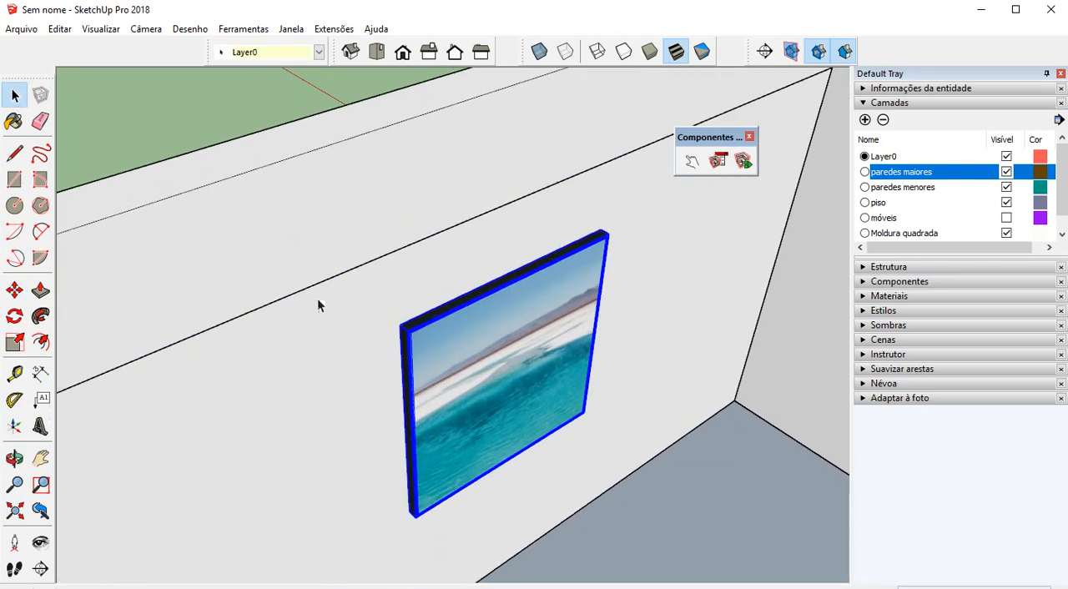
{"action": "left_click", "coordinate": [15, 290]}
{"action": "scroll", "coordinate": [517, 261], "scroll_direction": "up", "scroll_amount": 3}
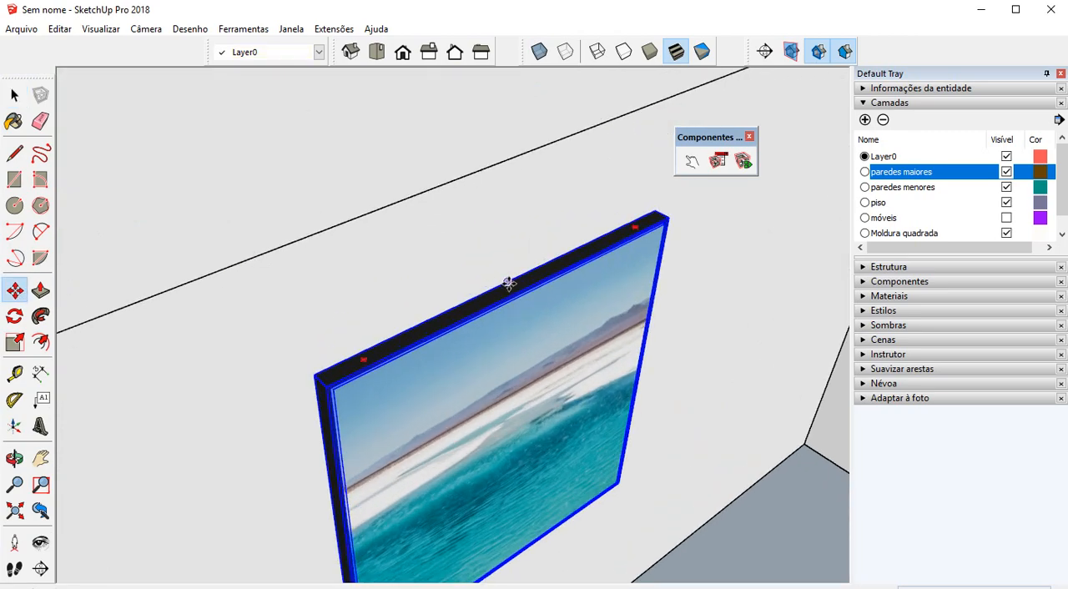
{"action": "scroll", "coordinate": [508, 281], "scroll_direction": "down", "scroll_amount": 3}
{"action": "left_click", "coordinate": [504, 281]}
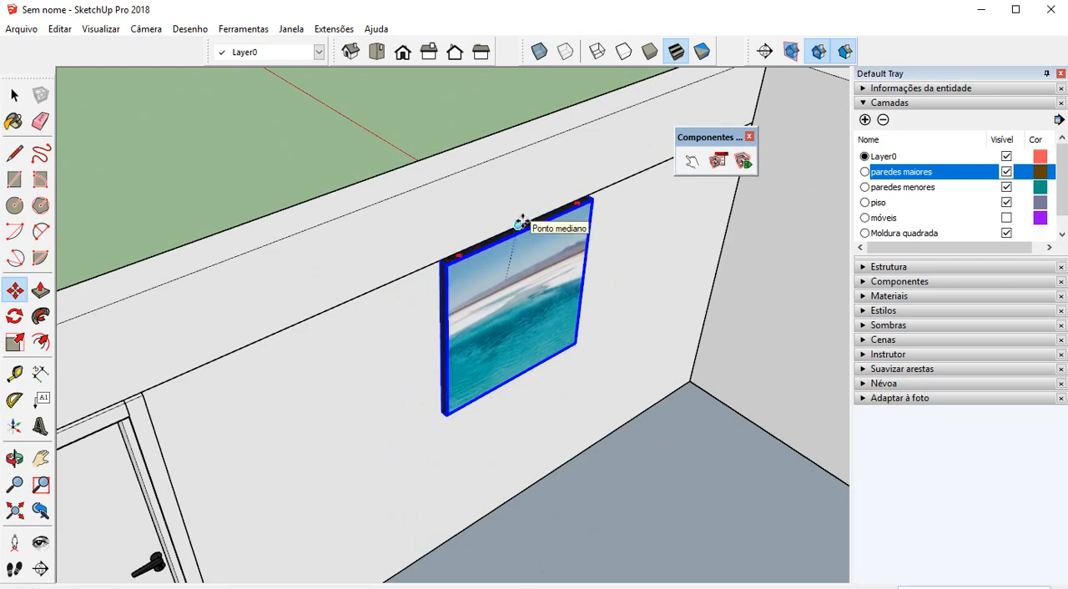
Erase the auxiliary line and the guide from the door wall
{"action": "scroll", "coordinate": [522, 221], "scroll_direction": "down", "scroll_amount": 3}
{"action": "mouse_move", "coordinate": [520, 227]}
{"action": "middle_mouse_down"}
{"action": "mouse_move", "coordinate": [484, 258]}
{"action": "mouse_move", "coordinate": [350, 229]}
{"action": "mouse_move", "coordinate": [307, 244]}
{"action": "mouse_move", "coordinate": [442, 272]}
{"action": "middle_mouse_up"}
{"action": "key", "text": "e"}
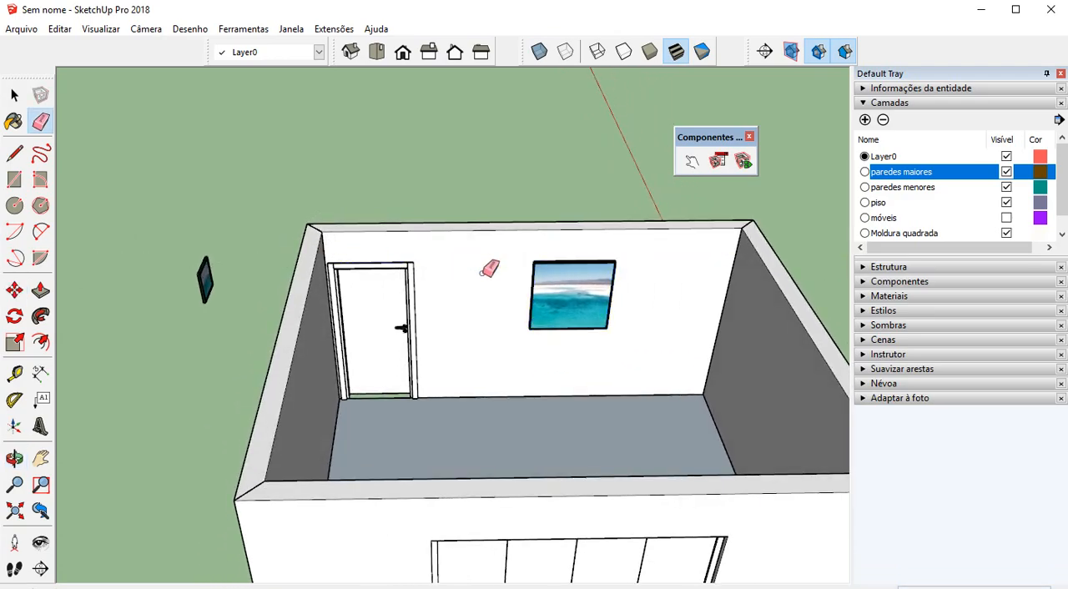
Examine the smaller picture outside the room and its orientation relative to the adjacent blank wall
{"action": "scroll", "coordinate": [489, 305], "scroll_direction": "down", "scroll_amount": 3}
{"action": "mouse_move", "coordinate": [489, 306]}
{"action": "middle_mouse_down"}
{"action": "mouse_move", "coordinate": [406, 167]}
{"action": "mouse_move", "coordinate": [684, 191]}
{"action": "mouse_move", "coordinate": [814, 218]}
{"action": "mouse_move", "coordinate": [639, 389]}
{"action": "mouse_move", "coordinate": [300, 348]}
{"action": "middle_mouse_up"}
{"action": "scroll", "coordinate": [453, 296], "scroll_direction": "down", "scroll_amount": 1}
{"action": "middle_click_drag", "start_coordinate": [590, 287], "coordinate": [446, 348]}
{"action": "scroll", "coordinate": [501, 329], "scroll_direction": "up", "scroll_amount": 3}
{"action": "key", "text": "space"}
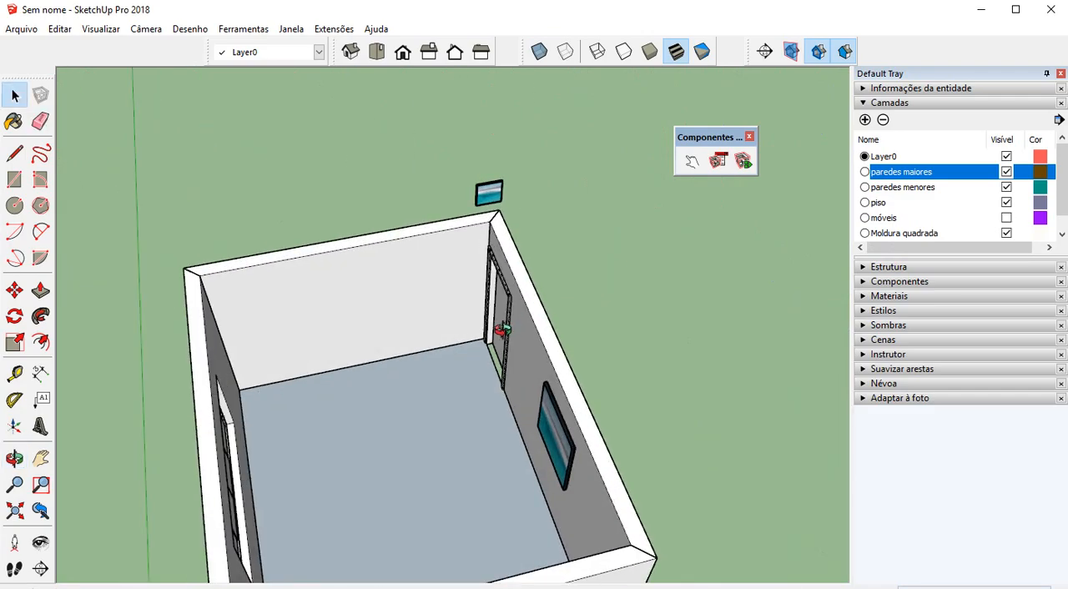
{"action": "mouse_move", "coordinate": [499, 324]}
{"action": "middle_mouse_down"}
{"action": "mouse_move", "coordinate": [512, 284]}
{"action": "mouse_move", "coordinate": [648, 270]}
{"action": "mouse_move", "coordinate": [382, 289]}
{"action": "mouse_move", "coordinate": [353, 300]}
{"action": "mouse_move", "coordinate": [397, 305]}
{"action": "middle_mouse_up"}
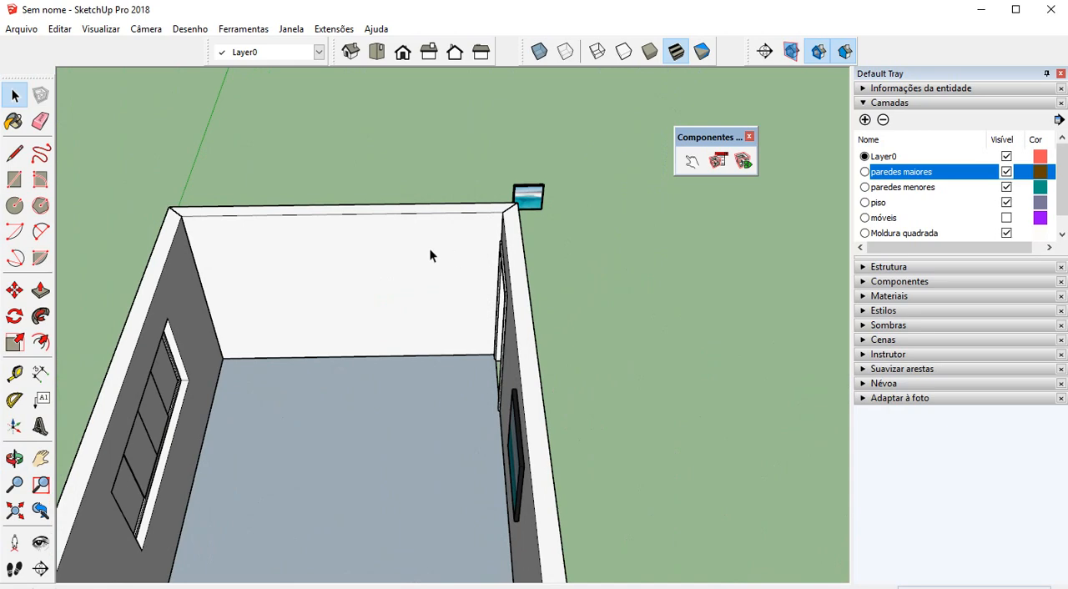
{"action": "middle_click_drag", "start_coordinate": [413, 256], "coordinate": [508, 240]}
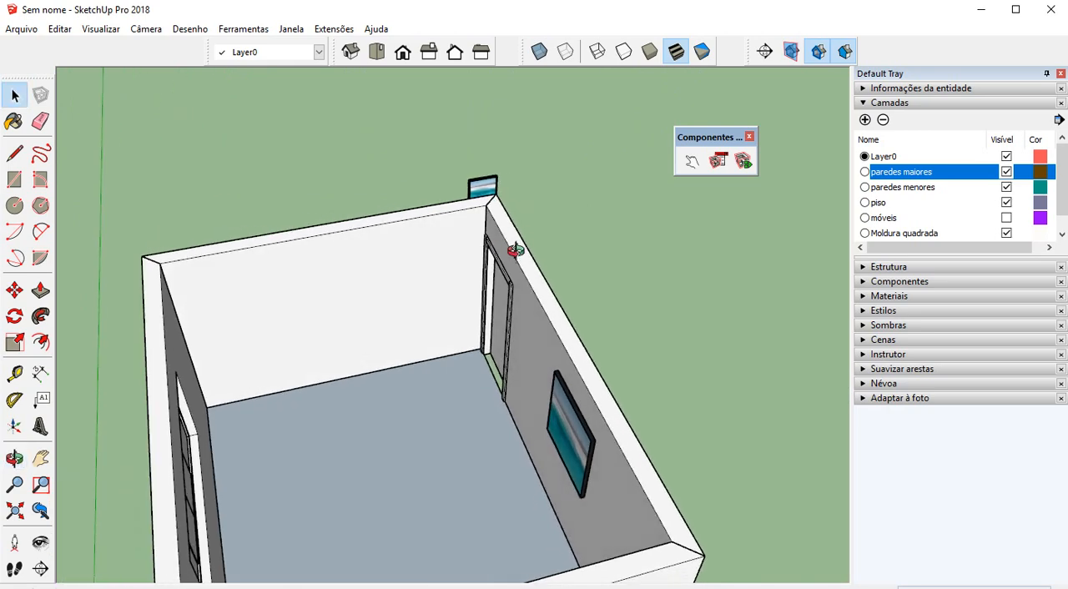
Create a horizontal guide on the blank wall from its floor edge, level with the midpoint of the larger picture's side edge
{"action": "left_click", "coordinate": [15, 374]}
{"action": "scroll", "coordinate": [197, 361], "scroll_direction": "up", "scroll_amount": 1}
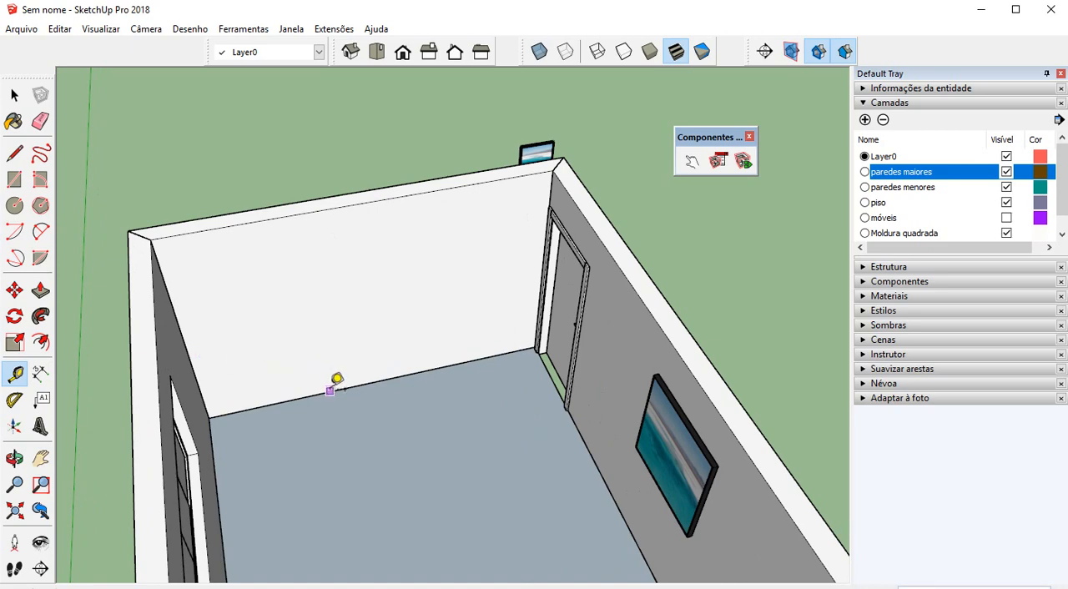
{"action": "middle_click_drag", "start_coordinate": [352, 313], "coordinate": [442, 278]}
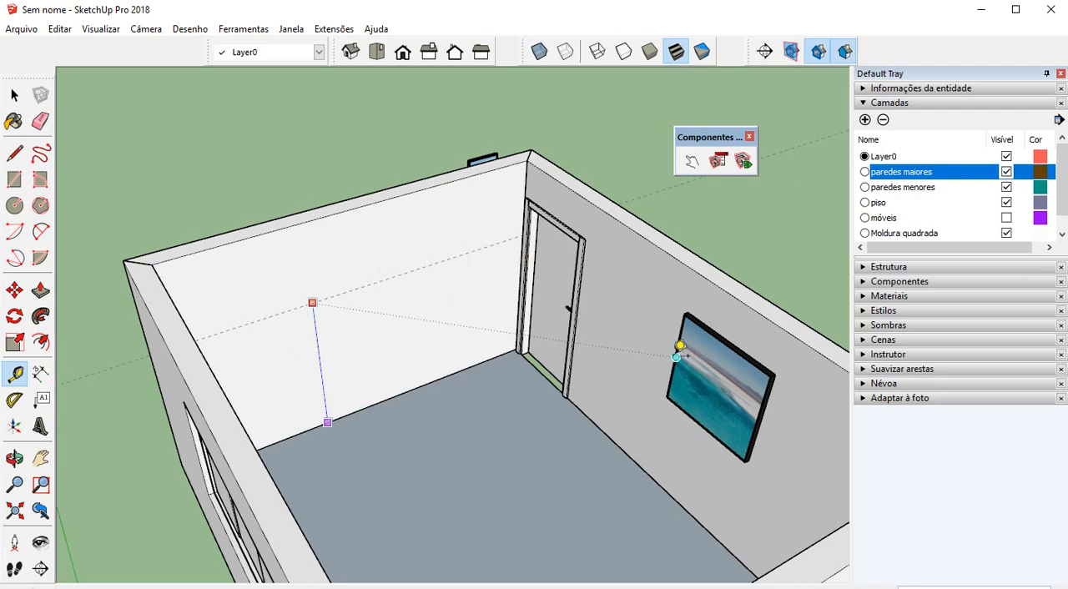
{"action": "middle_click_drag", "start_coordinate": [680, 345], "coordinate": [537, 184]}
{"action": "scroll", "coordinate": [391, 271], "scroll_direction": "down", "scroll_amount": 3}
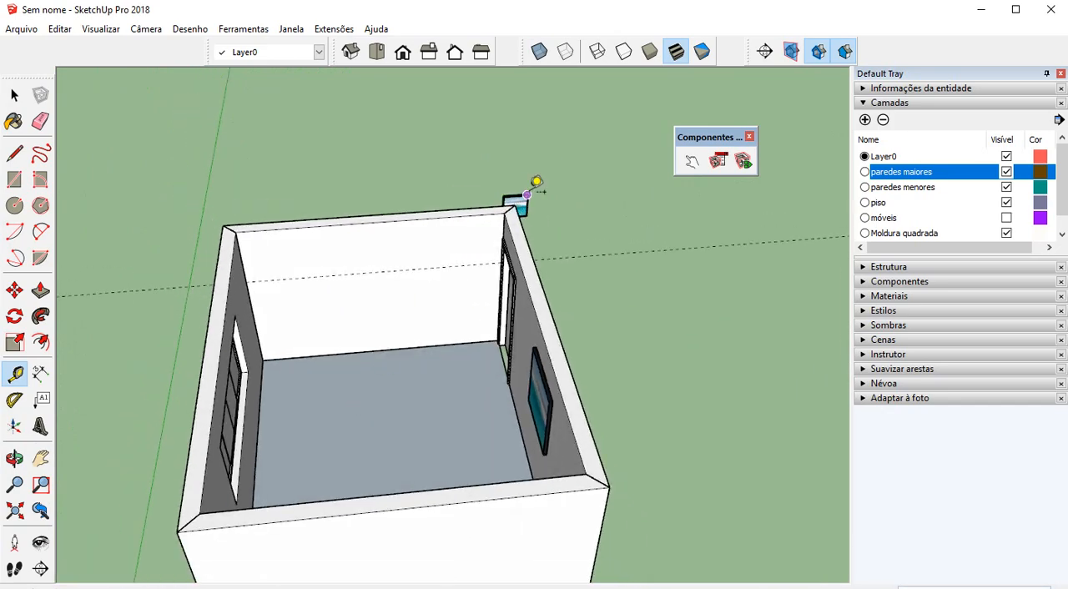
Start moving the smaller picture outside the room, using the midpoint of its back side edge as the base point
{"action": "left_click", "coordinate": [19, 292]}
{"action": "middle_click_drag", "start_coordinate": [196, 258], "coordinate": [715, 265]}
{"action": "scroll", "coordinate": [692, 306], "scroll_direction": "up", "scroll_amount": 5}
{"action": "key", "text": "space"}
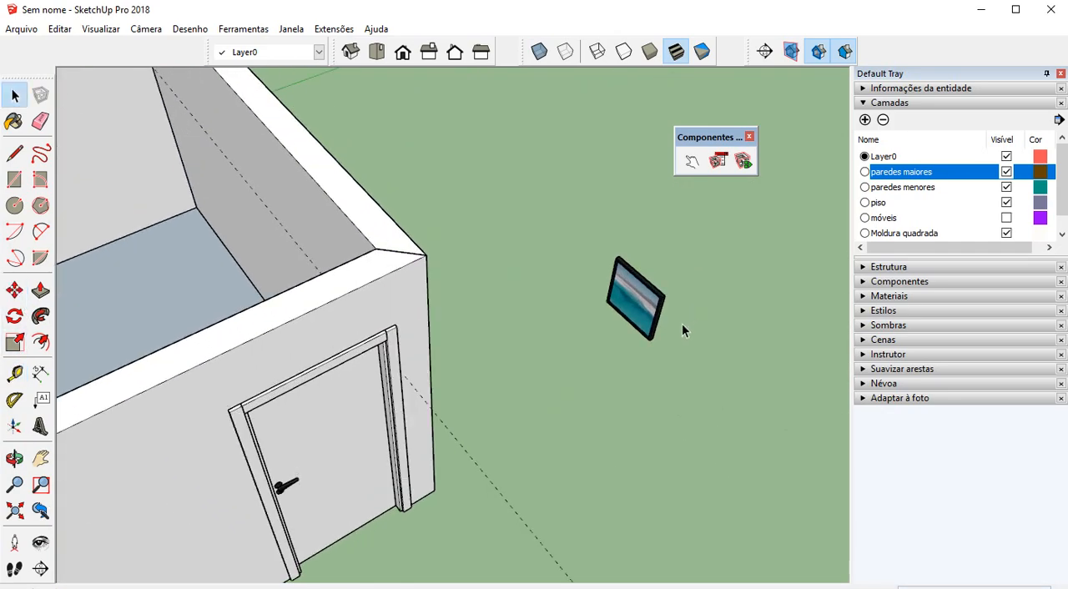
{"action": "left_click", "coordinate": [655, 309]}
{"action": "scroll", "coordinate": [661, 299], "scroll_direction": "up", "scroll_amount": 5}
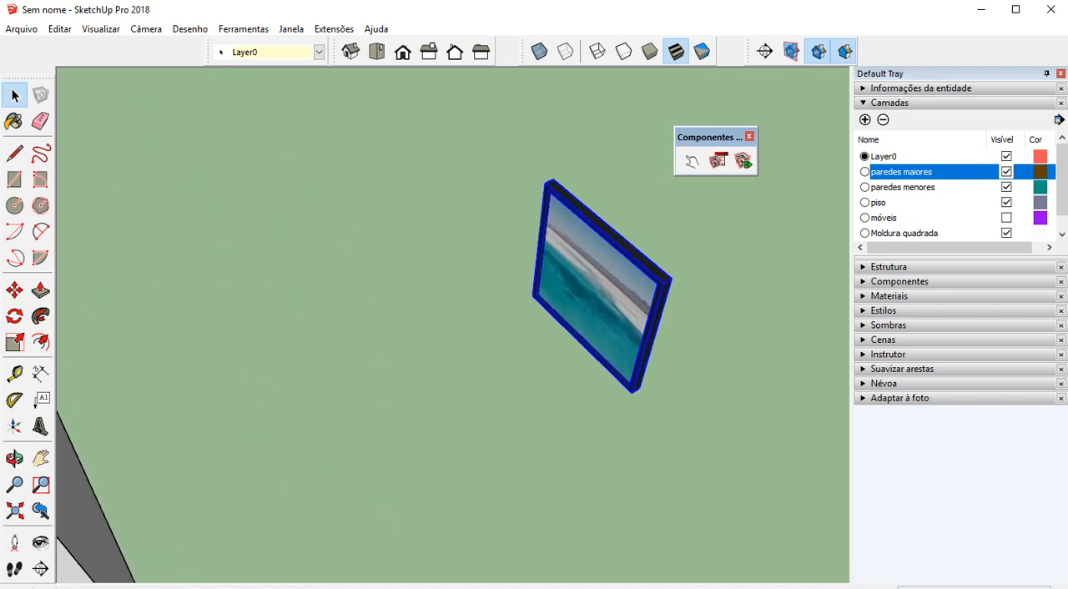
{"action": "left_click", "coordinate": [14, 291]}
{"action": "middle_click_drag", "start_coordinate": [539, 316], "coordinate": [665, 341]}
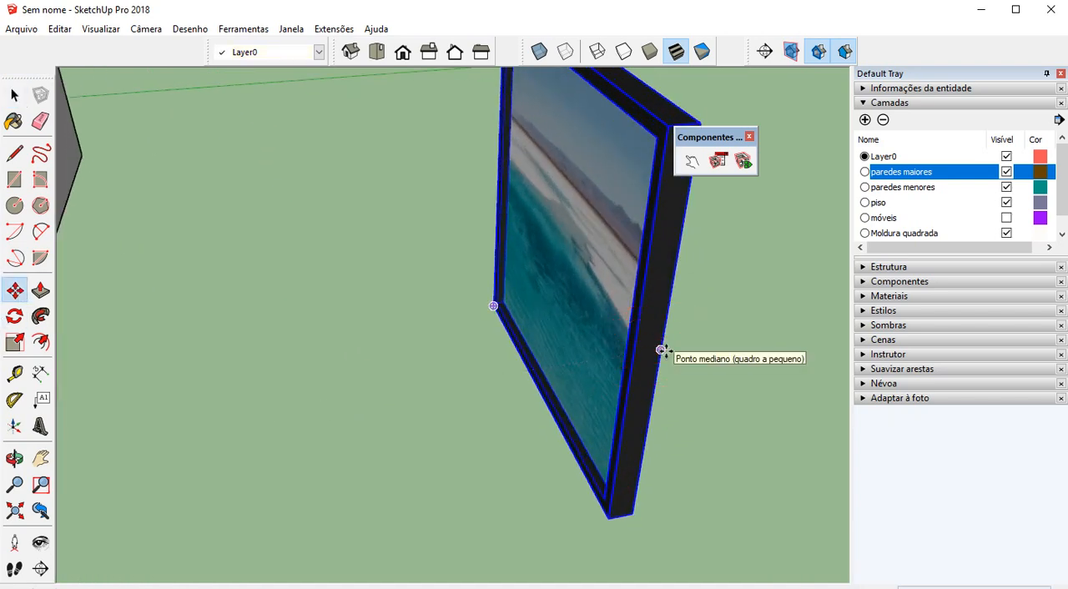
{"action": "scroll", "coordinate": [660, 350], "scroll_direction": "down", "scroll_amount": 2}
{"action": "scroll", "coordinate": [659, 350], "scroll_direction": "down", "scroll_amount": 2}
{"action": "left_click", "coordinate": [660, 351]}
Place the smaller picture on the blank wall's guide, using the X-ray face style to see it against the wall
{"action": "scroll", "coordinate": [577, 319], "scroll_direction": "down", "scroll_amount": 6}
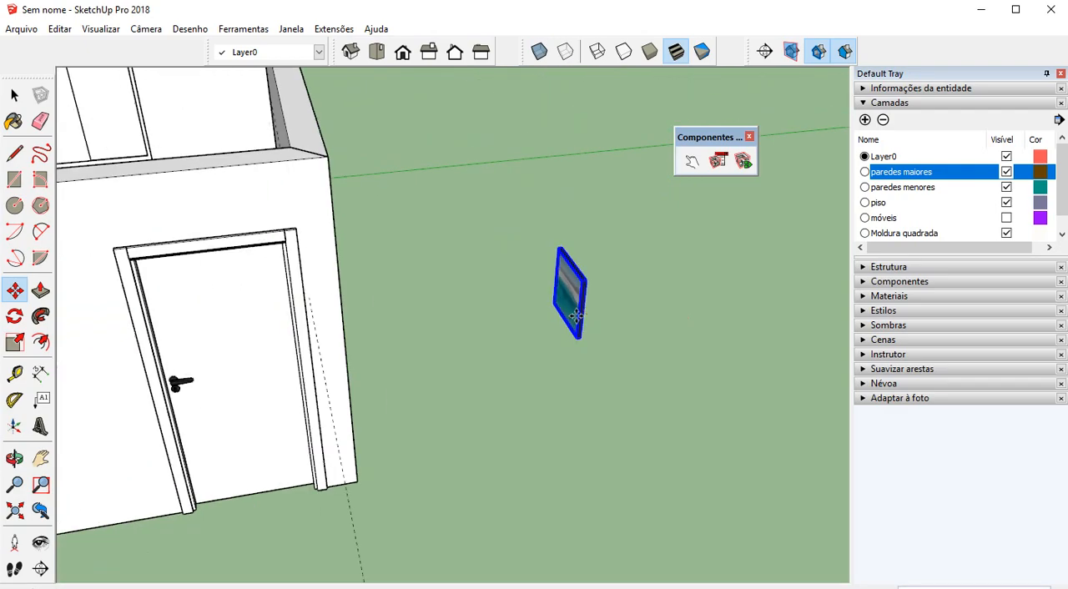
{"action": "middle_click_drag", "start_coordinate": [484, 314], "coordinate": [681, 349]}
{"action": "middle_click_drag", "start_coordinate": [436, 327], "coordinate": [353, 310]}
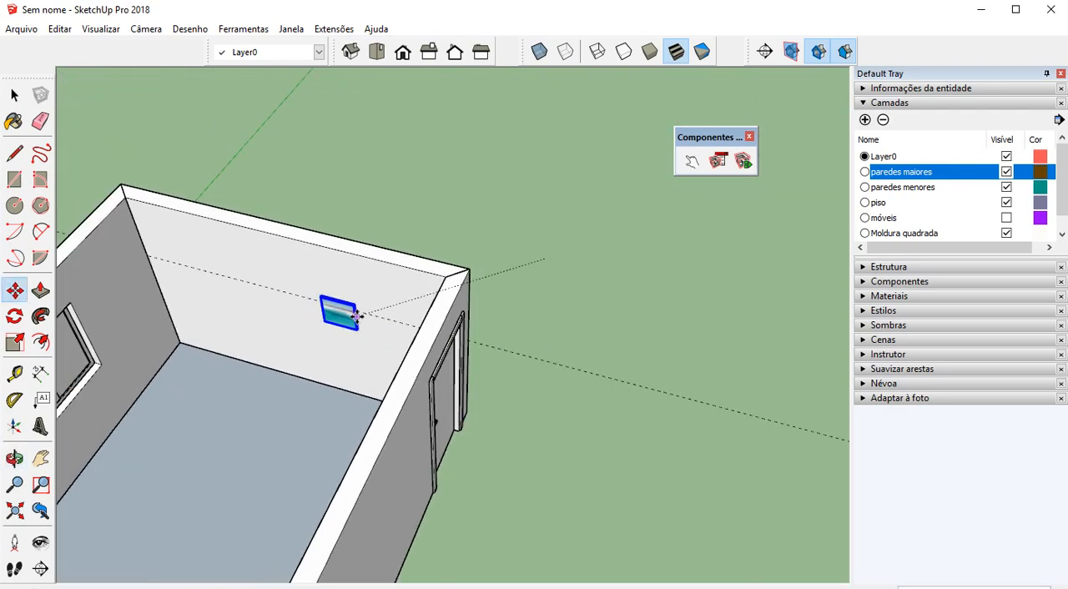
{"action": "scroll", "coordinate": [359, 313], "scroll_direction": "up", "scroll_amount": 3}
{"action": "scroll", "coordinate": [372, 321], "scroll_direction": "up", "scroll_amount": 2}
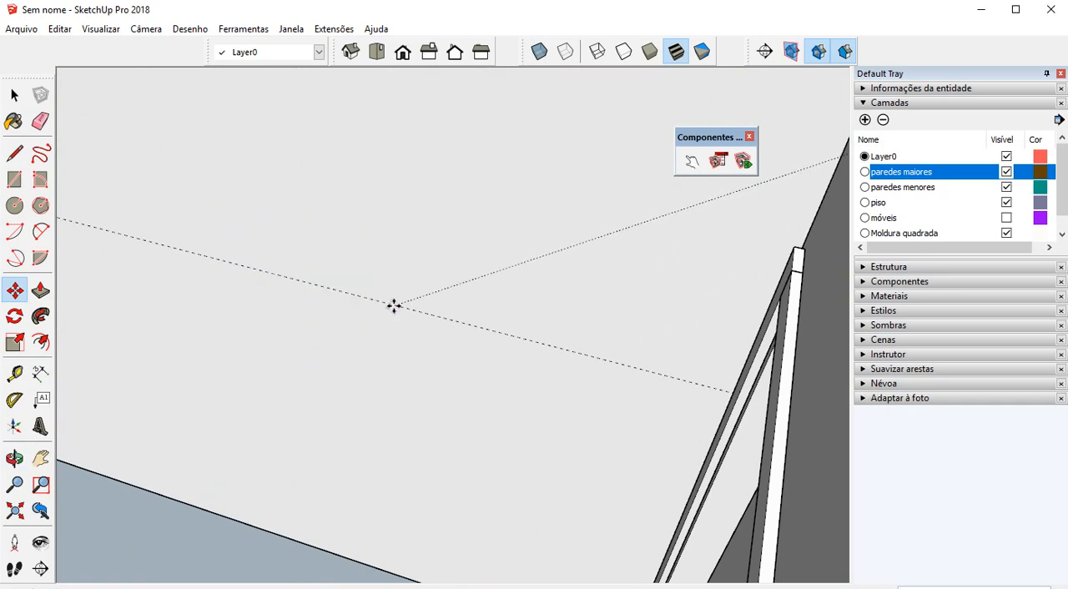
{"action": "left_click", "coordinate": [393, 306]}
{"action": "left_click", "coordinate": [540, 51]}
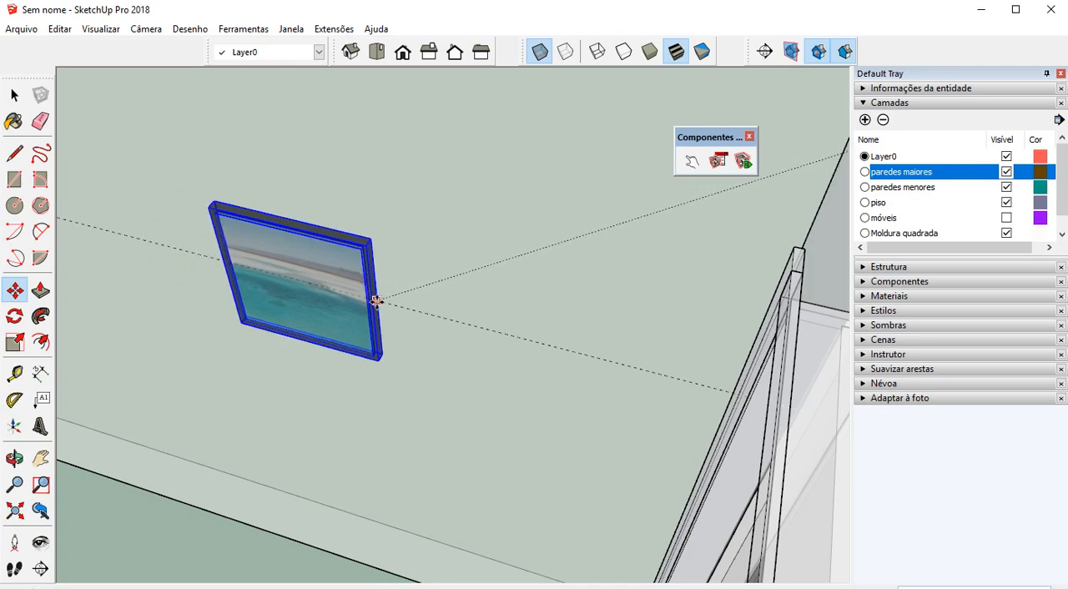
{"action": "left_click", "coordinate": [376, 302]}
{"action": "scroll", "coordinate": [435, 309], "scroll_direction": "down", "scroll_amount": 7}
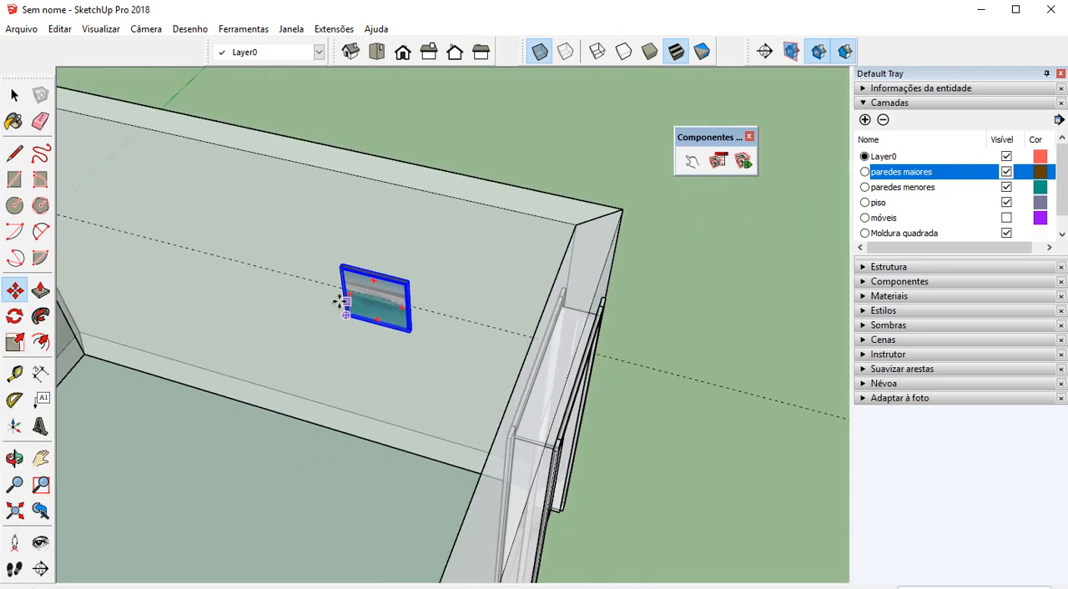
Move the smaller picture along the red axis from its top edge midpoint to align with the midpoint of the wall's floor edge
{"action": "scroll", "coordinate": [346, 301], "scroll_direction": "down", "scroll_amount": 1}
{"action": "middle_click_drag", "start_coordinate": [349, 298], "coordinate": [449, 283]}
{"action": "scroll", "coordinate": [448, 284], "scroll_direction": "down", "scroll_amount": 1}
{"action": "scroll", "coordinate": [358, 315], "scroll_direction": "up", "scroll_amount": 5}
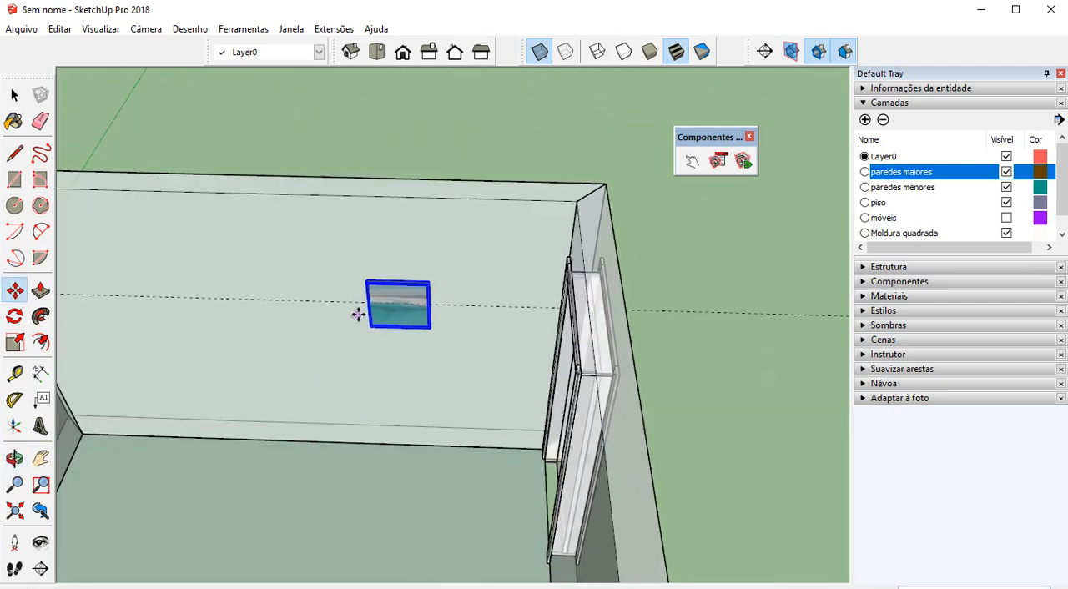
{"action": "scroll", "coordinate": [397, 304], "scroll_direction": "up", "scroll_amount": 5}
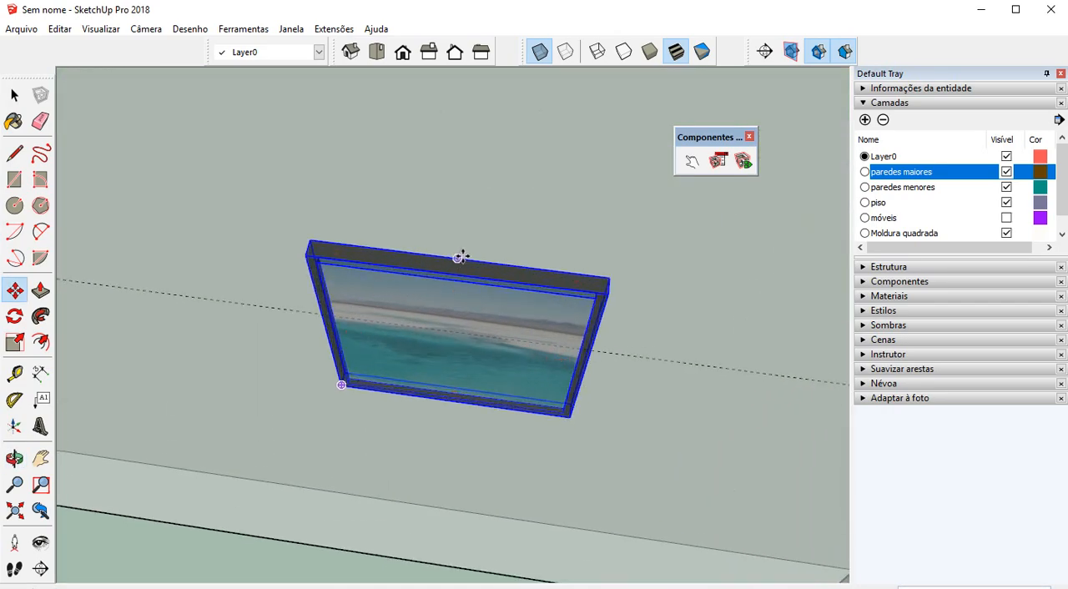
{"action": "scroll", "coordinate": [459, 257], "scroll_direction": "down", "scroll_amount": 5}
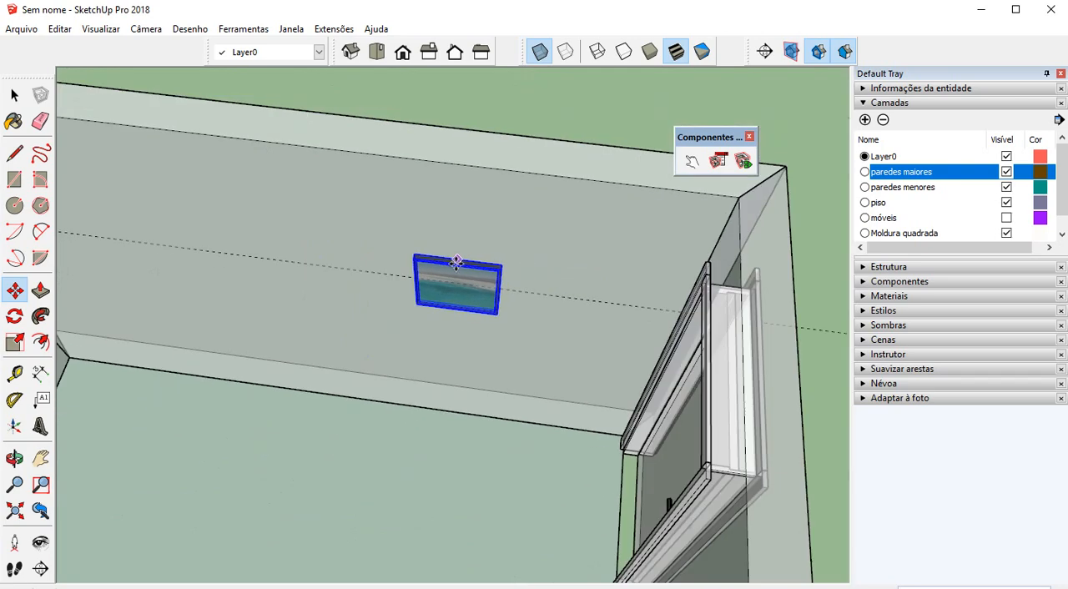
{"action": "scroll", "coordinate": [430, 272], "scroll_direction": "down", "scroll_amount": 2}
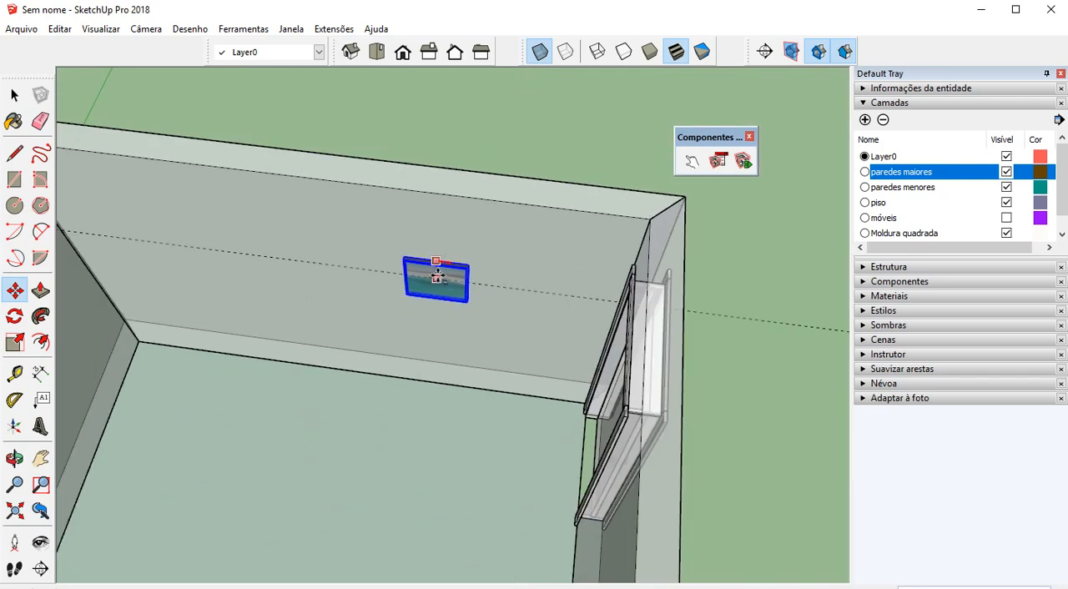
{"action": "left_click_drag", "start_coordinate": [437, 277], "coordinate": [356, 371]}
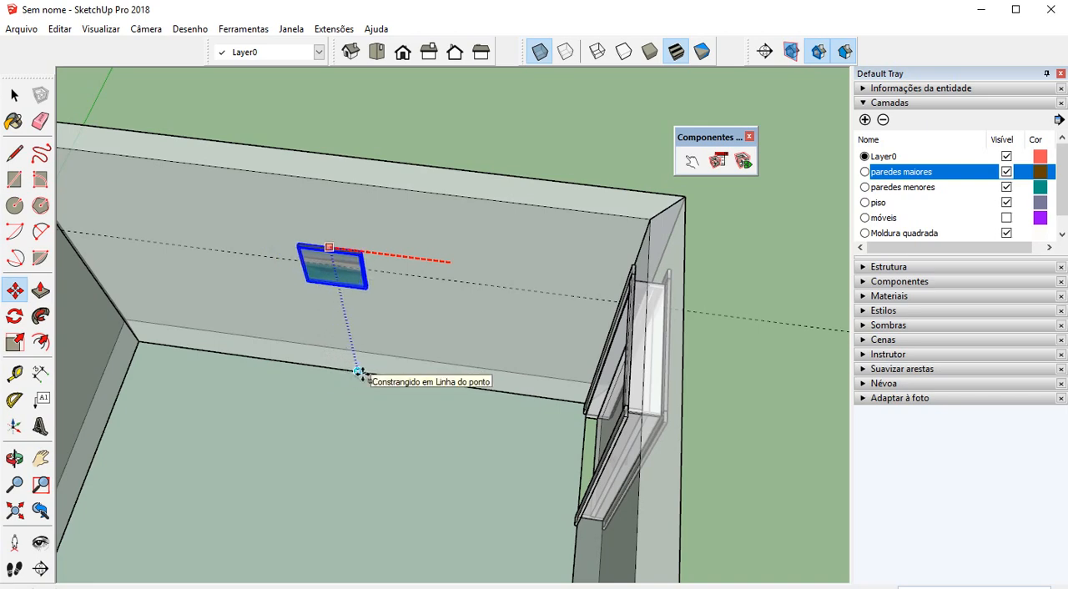
{"action": "left_click", "coordinate": [358, 372]}
Turn off the X-ray face style, delete all guides and deselect the smaller picture
{"action": "scroll", "coordinate": [405, 357], "scroll_direction": "down", "scroll_amount": 5}
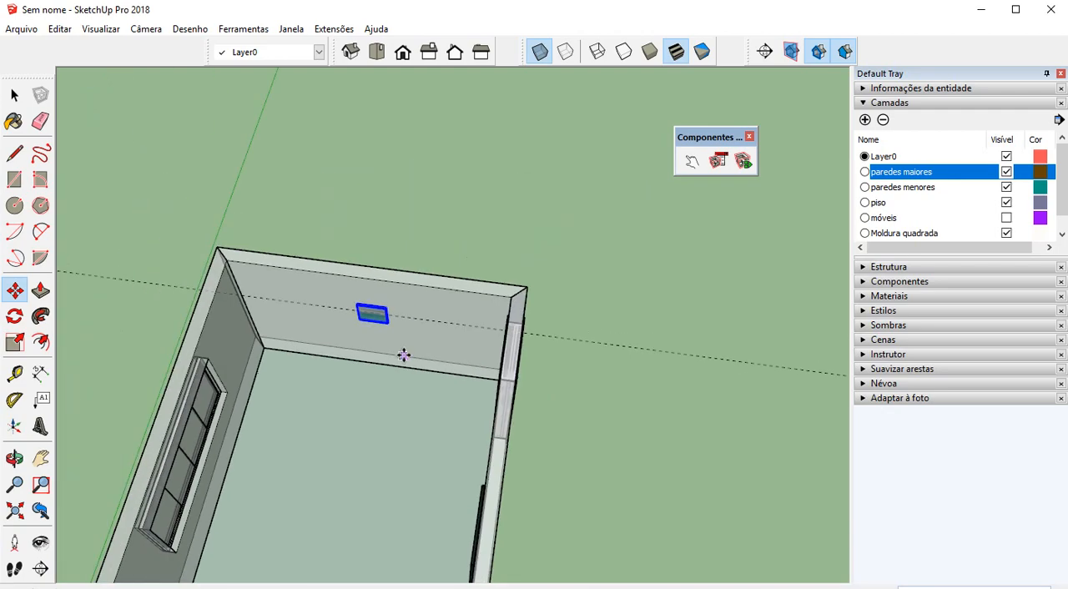
{"action": "middle_click_drag", "start_coordinate": [405, 355], "coordinate": [362, 289]}
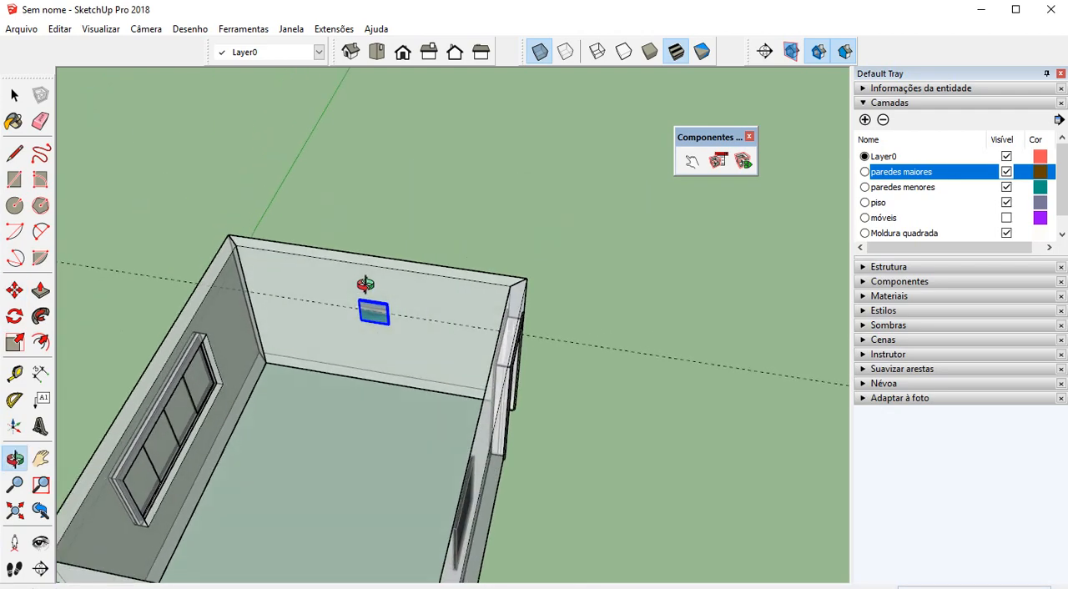
{"action": "left_click", "coordinate": [541, 60]}
{"action": "scroll", "coordinate": [515, 156], "scroll_direction": "down", "scroll_amount": 1}
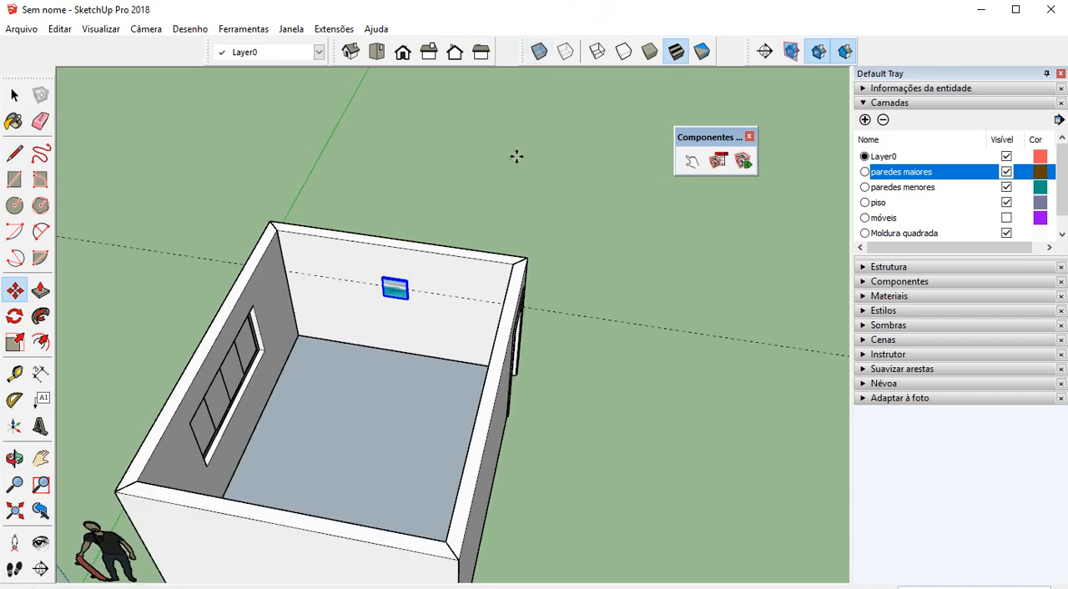
{"action": "scroll", "coordinate": [403, 302], "scroll_direction": "up", "scroll_amount": 1}
{"action": "left_click", "coordinate": [59, 28]}
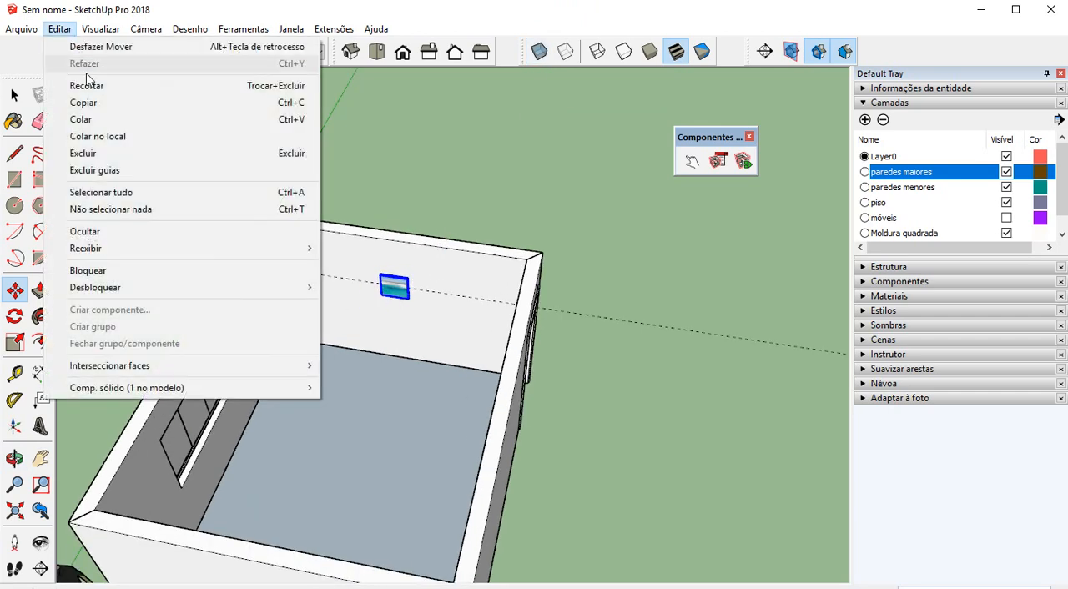
{"action": "left_click", "coordinate": [133, 170]}
{"action": "scroll", "coordinate": [440, 245], "scroll_direction": "down", "scroll_amount": 3}
{"action": "middle_click_drag", "start_coordinate": [439, 246], "coordinate": [367, 292]}
{"action": "scroll", "coordinate": [458, 274], "scroll_direction": "up", "scroll_amount": 4}
{"action": "key", "text": "space"}
{"action": "left_click", "coordinate": [546, 181]}
{"action": "scroll", "coordinate": [424, 271], "scroll_direction": "up", "scroll_amount": 2}
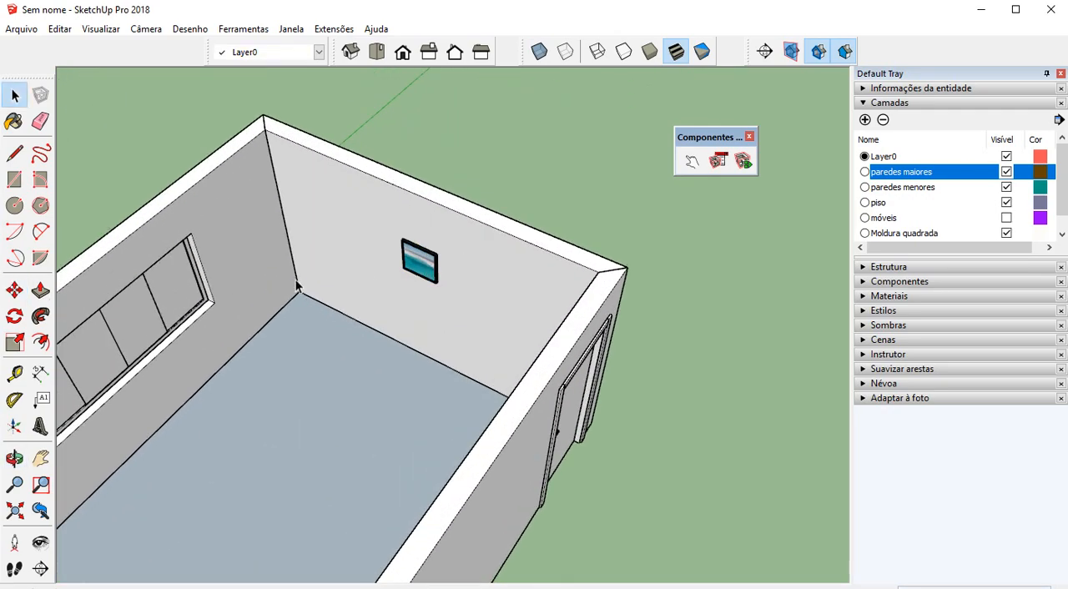
Switch the Moldura quadrada and arte layers off and back on to check which picture parts each one controls
{"action": "middle_click_drag", "start_coordinate": [296, 280], "coordinate": [710, 240]}
{"action": "scroll", "coordinate": [303, 242], "scroll_direction": "down", "scroll_amount": 3}
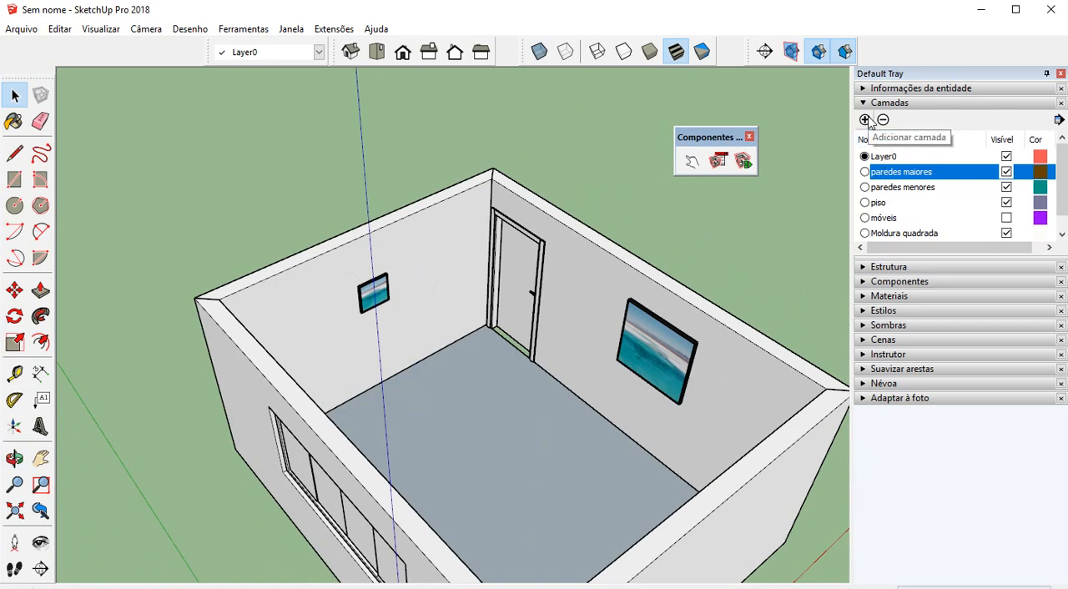
{"action": "scroll", "coordinate": [952, 206], "scroll_direction": "down", "scroll_amount": 1}
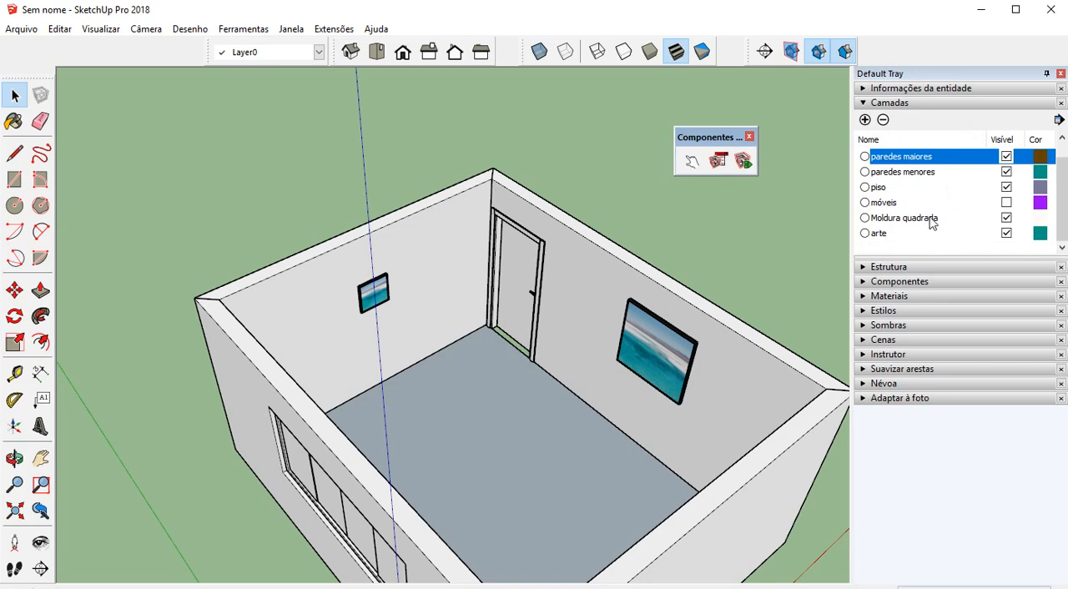
{"action": "left_click", "coordinate": [1006, 220]}
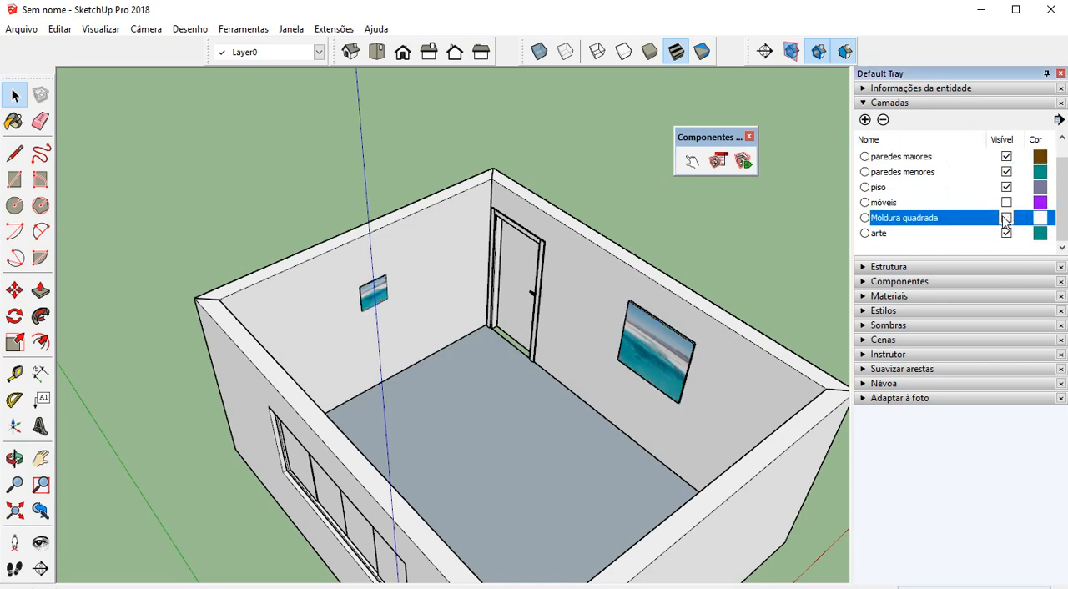
{"action": "left_click", "coordinate": [1009, 234]}
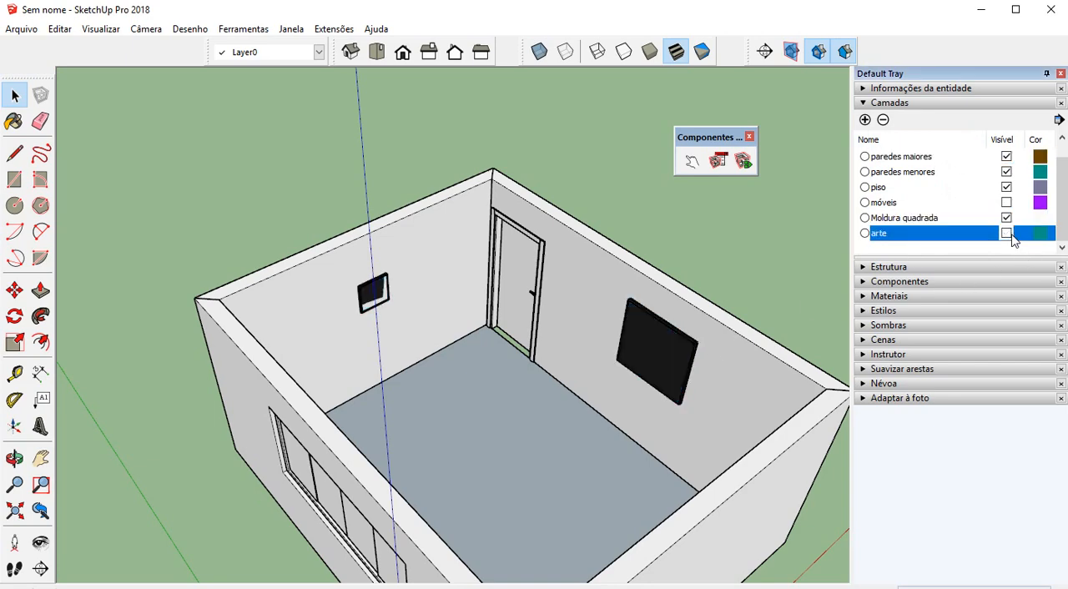
{"action": "left_click", "coordinate": [1008, 233]}
{"action": "left_click", "coordinate": [1009, 234]}
{"action": "left_click", "coordinate": [1008, 234]}
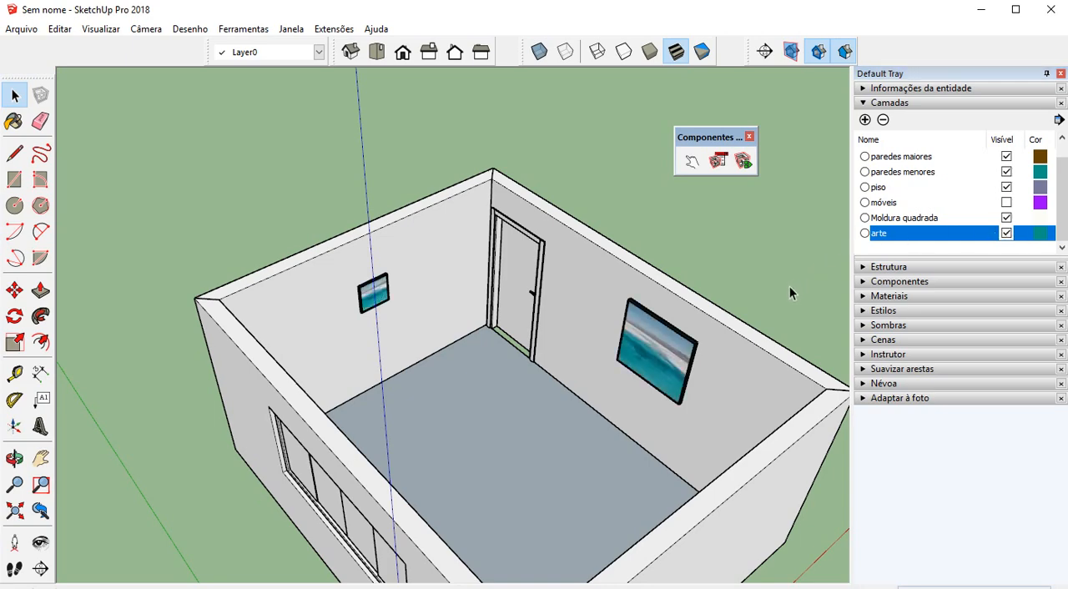
Add a layer named decoração and assign both wall pictures to it
{"action": "left_click", "coordinate": [682, 354]}
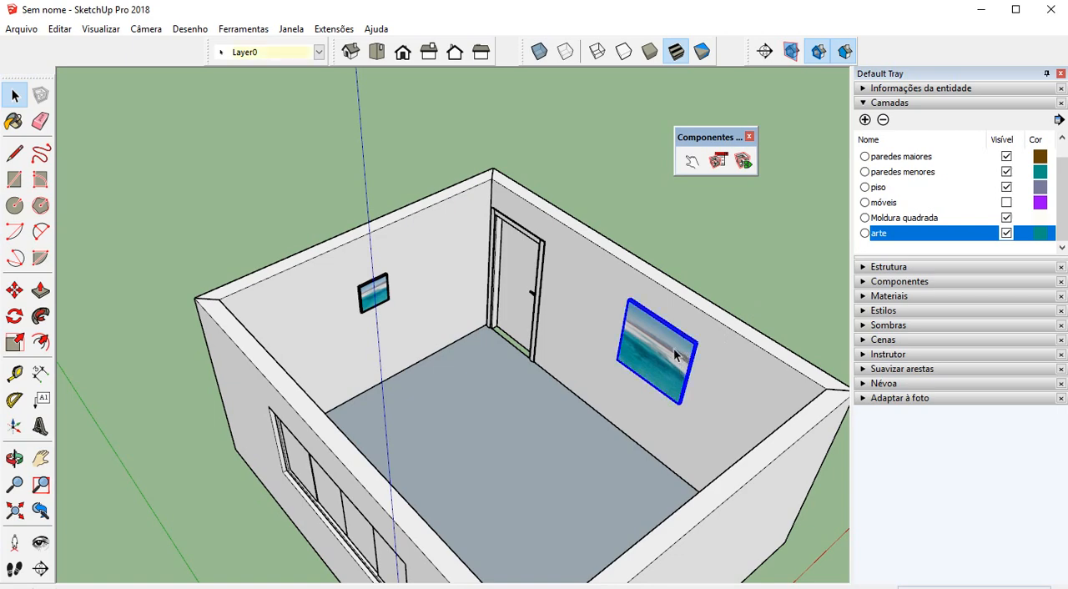
{"action": "left_click", "coordinate": [363, 291]}
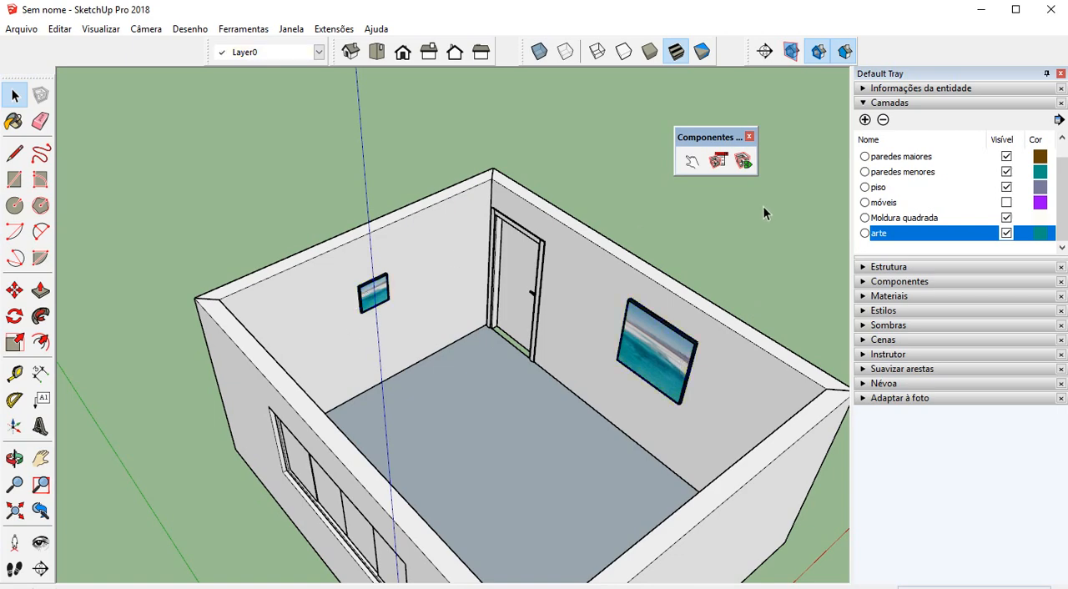
{"action": "left_click", "coordinate": [865, 120]}
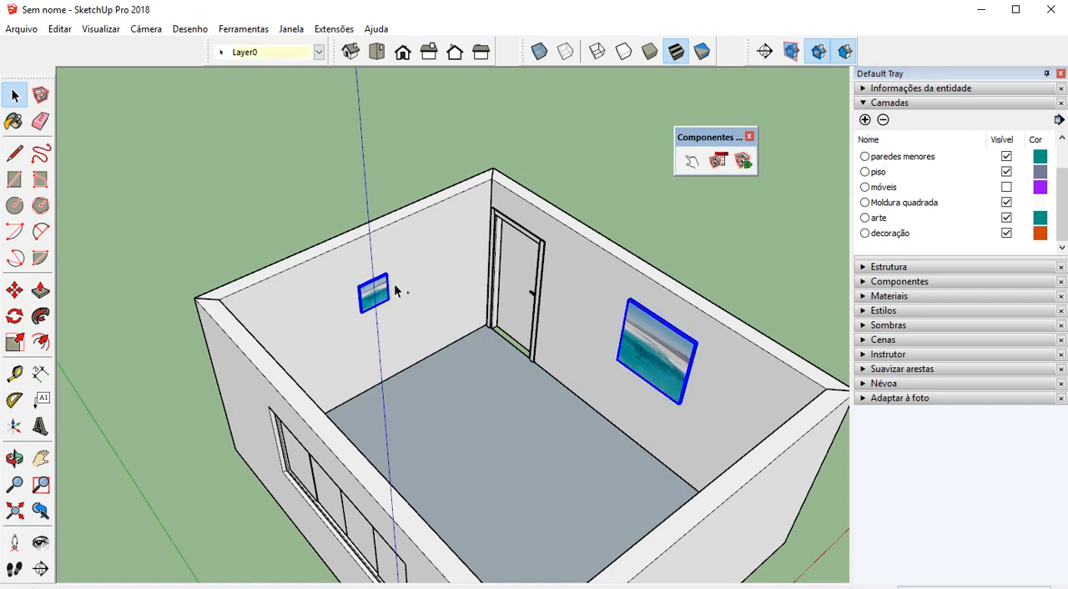
{"action": "left_click", "coordinate": [294, 54]}
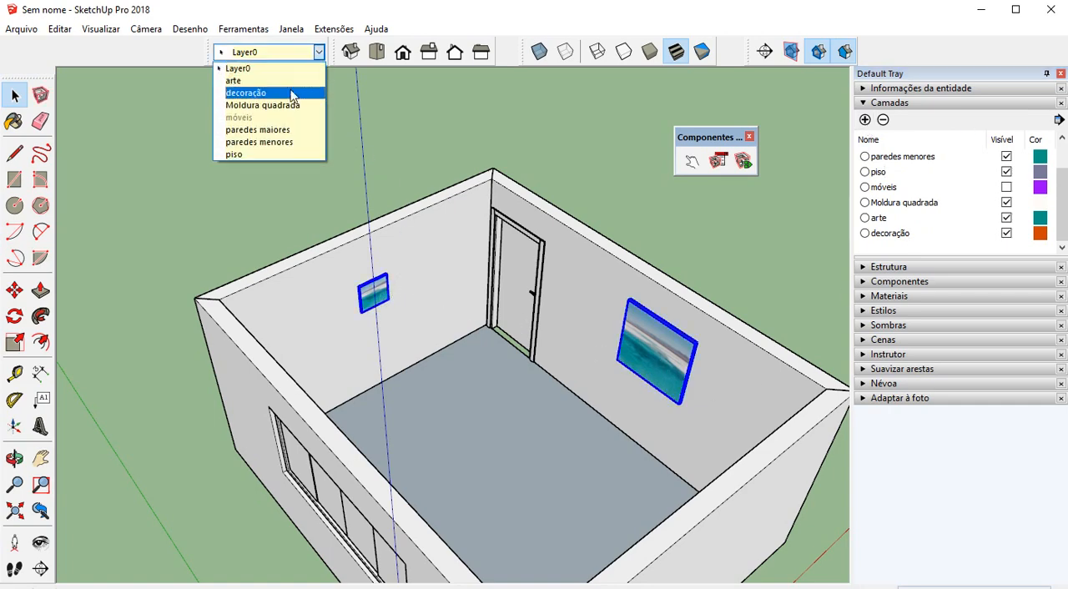
{"action": "left_click", "coordinate": [294, 94]}
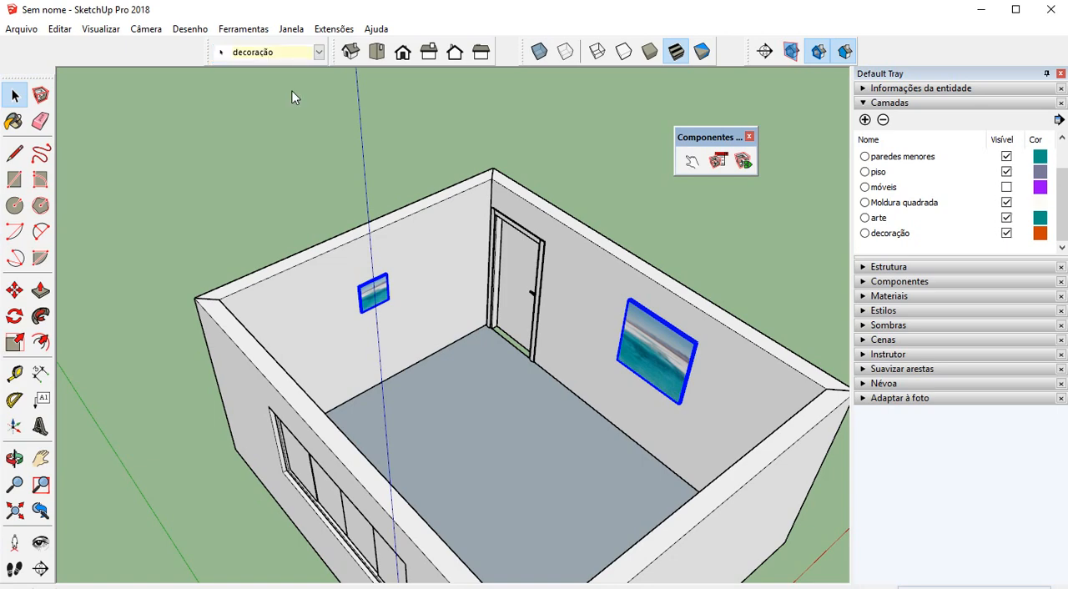
Deselect the pictures and switch the decoração layer off and back on to check its contents
{"action": "left_click", "coordinate": [327, 152]}
{"action": "left_click", "coordinate": [1006, 240]}
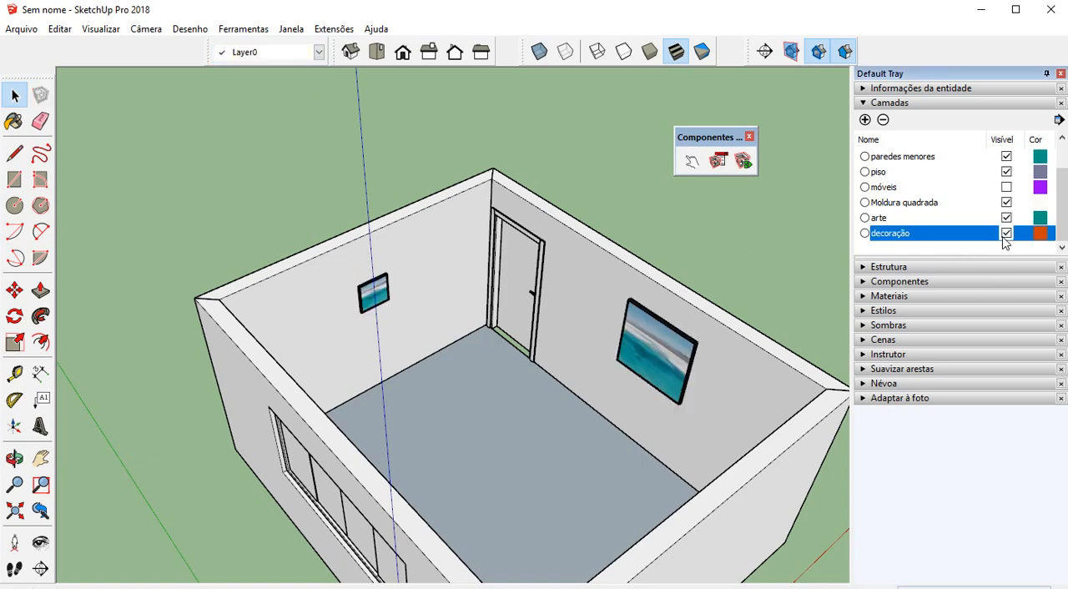
{"action": "middle_click_drag", "start_coordinate": [508, 247], "coordinate": [576, 301]}
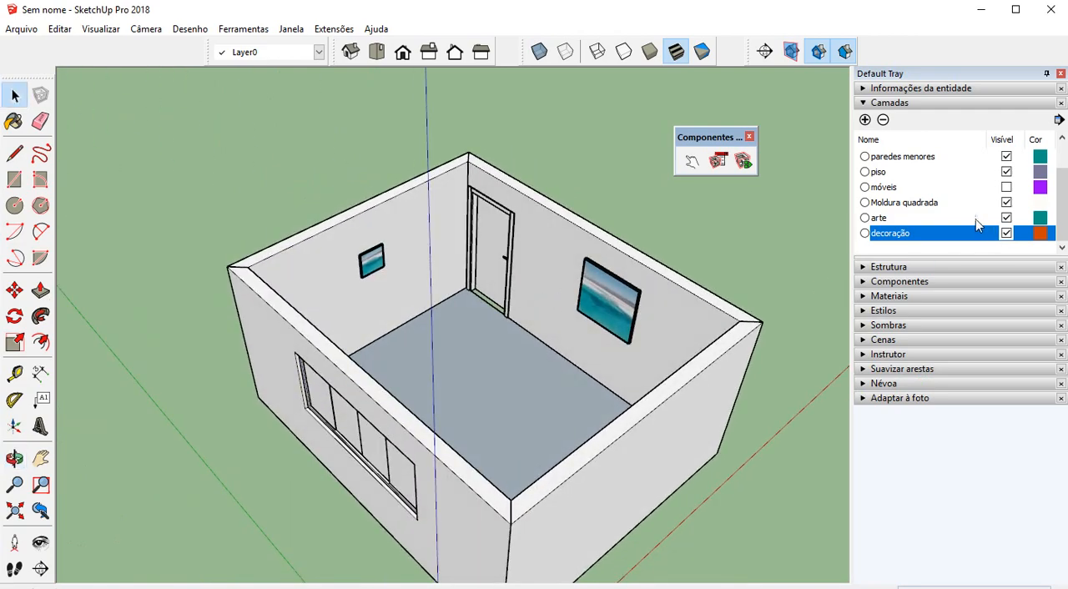
Hide the paredes menores and decoração layers, and switch the paredes maiores layer off and back on
{"action": "left_click", "coordinate": [1006, 157]}
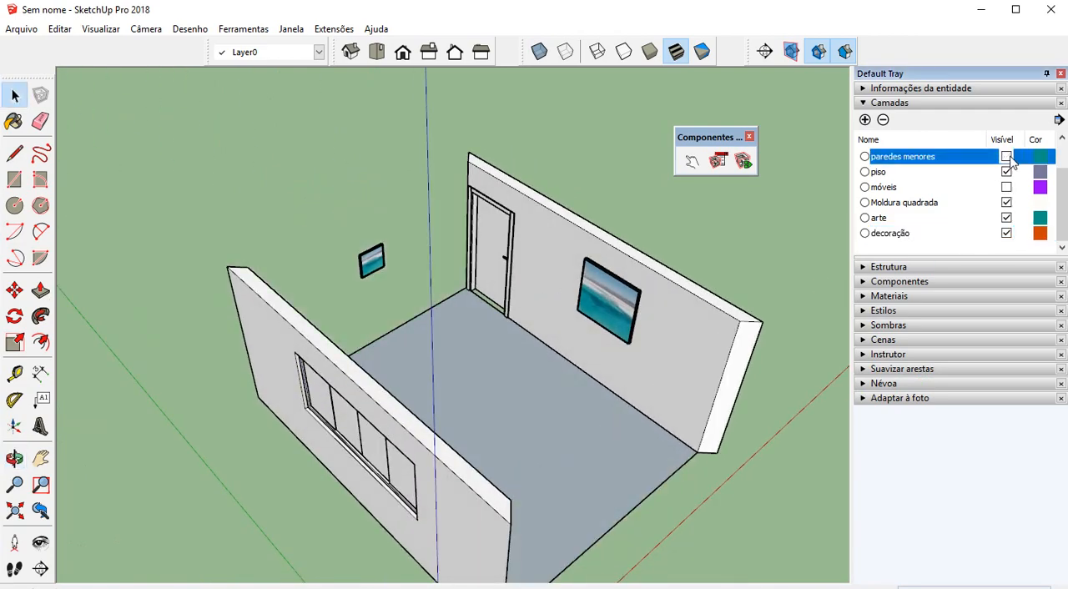
{"action": "scroll", "coordinate": [1008, 182], "scroll_direction": "up", "scroll_amount": 1}
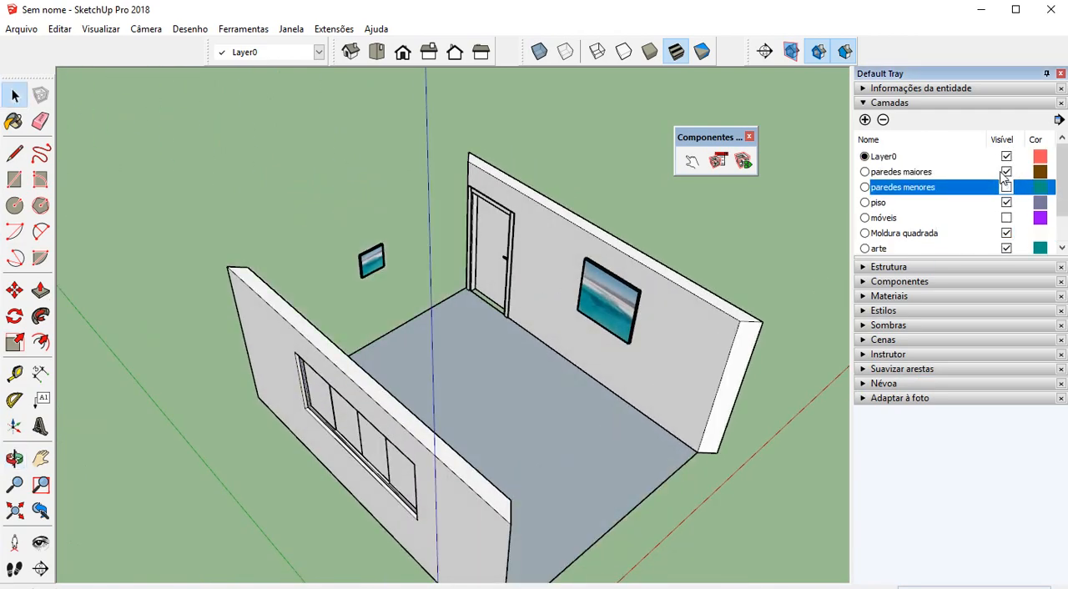
{"action": "left_click", "coordinate": [1007, 172]}
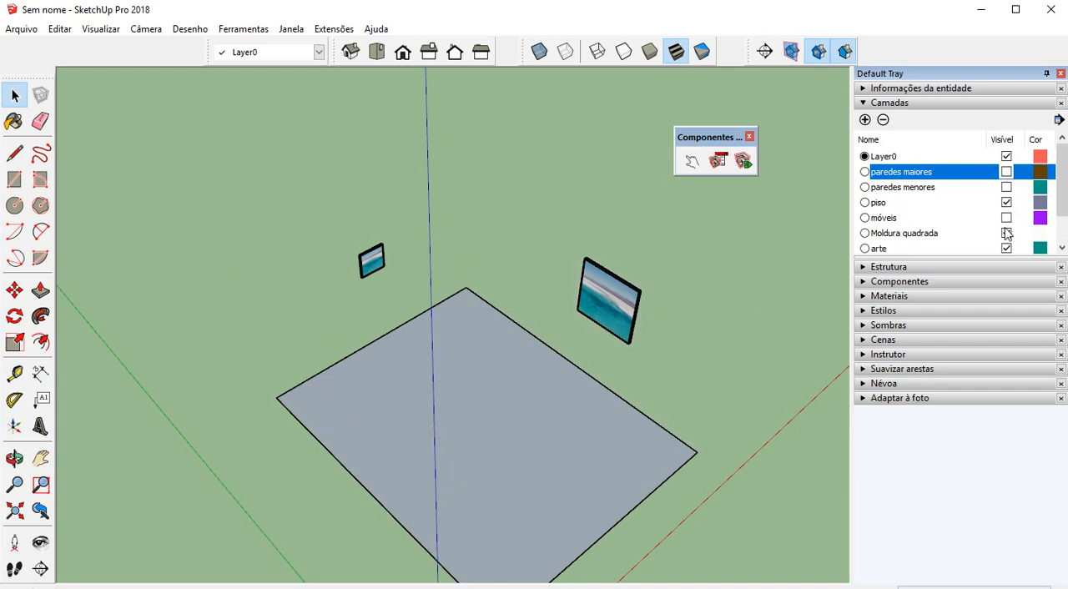
{"action": "scroll", "coordinate": [1012, 219], "scroll_direction": "down", "scroll_amount": 1}
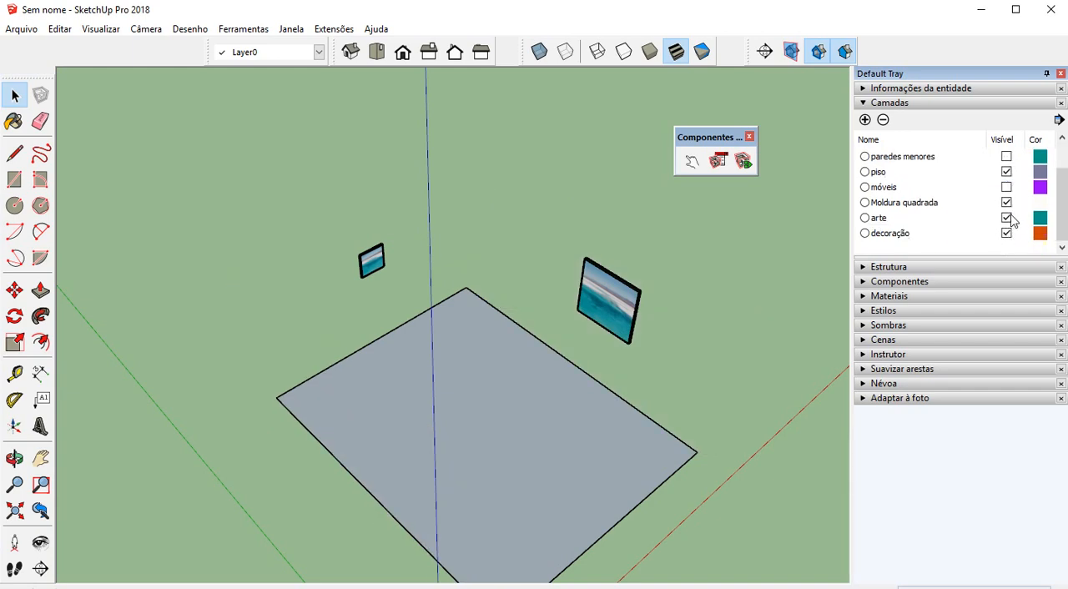
{"action": "left_click", "coordinate": [1007, 234]}
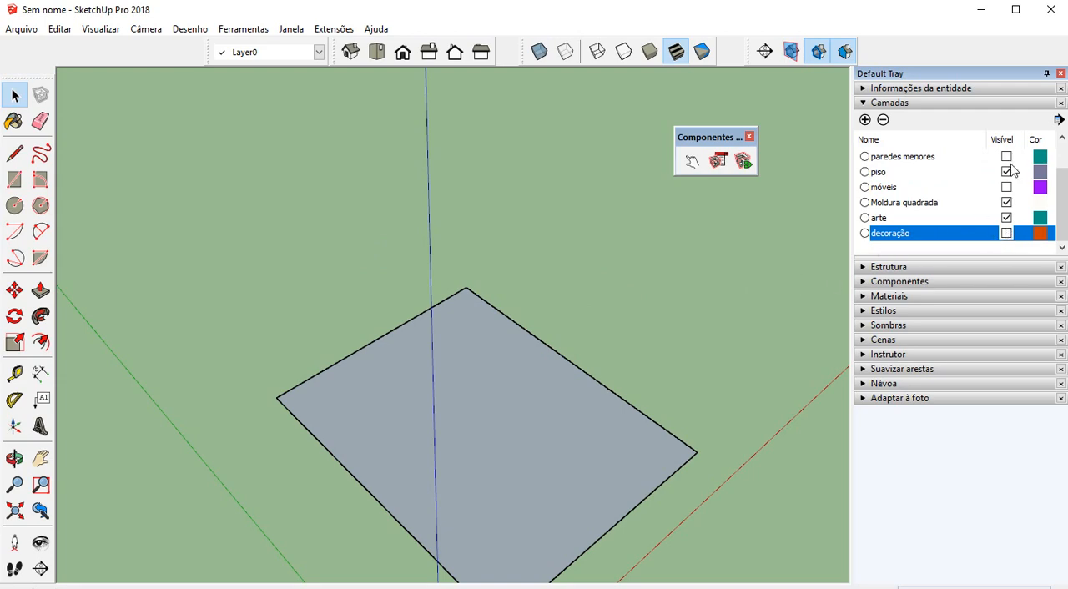
{"action": "scroll", "coordinate": [1012, 171], "scroll_direction": "up", "scroll_amount": 1}
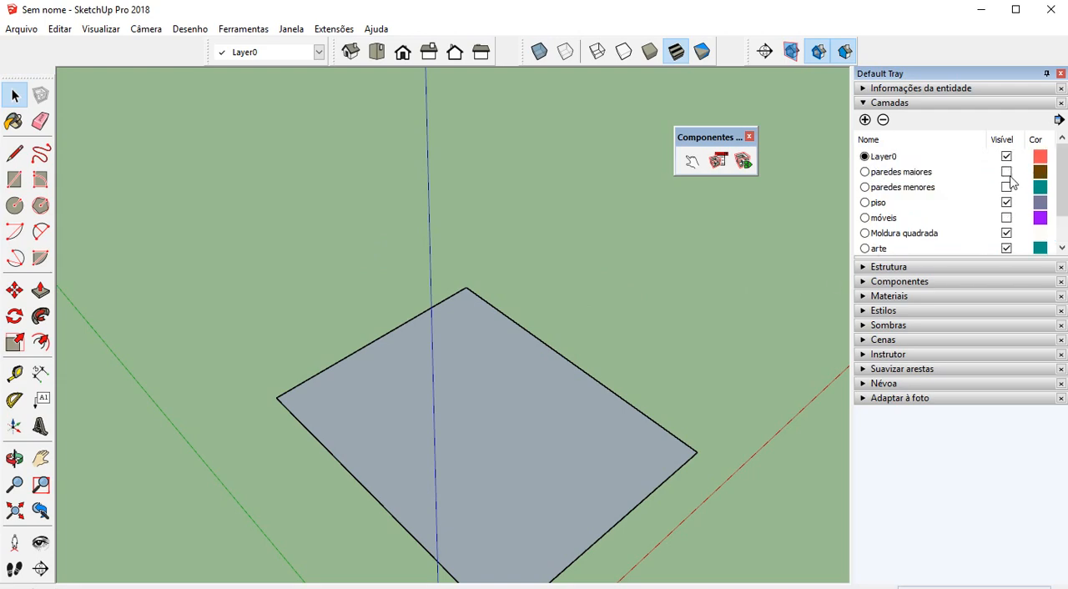
{"action": "left_click", "coordinate": [1007, 172]}
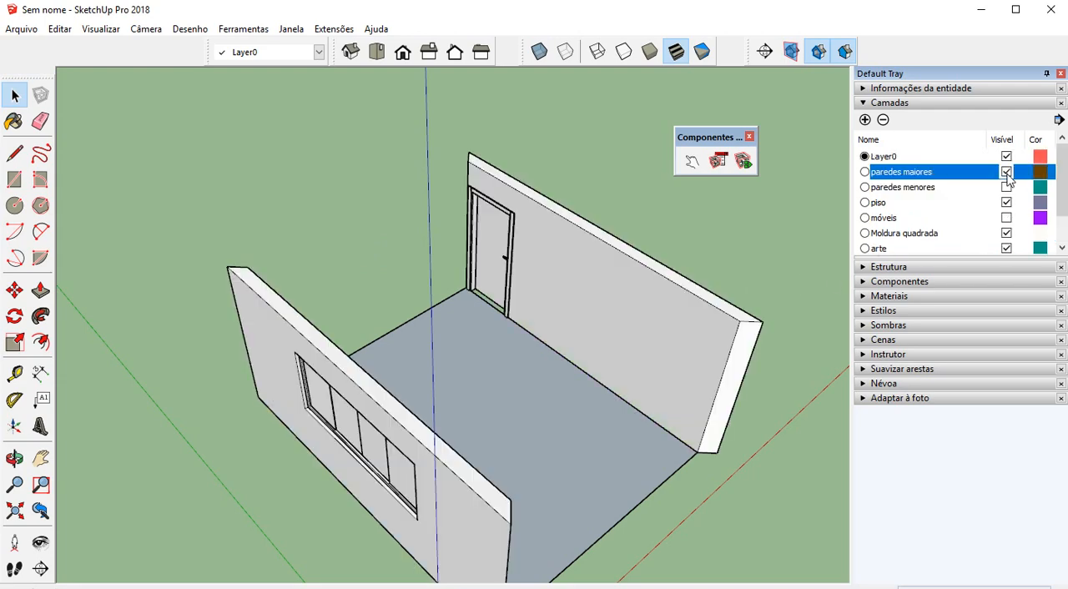
In X-ray view, draw a rectangle across the floor gap under the door, between opposite corners of the wall opening
{"action": "left_click", "coordinate": [15, 179]}
{"action": "scroll", "coordinate": [472, 214], "scroll_direction": "up", "scroll_amount": 8}
{"action": "left_click", "coordinate": [540, 52]}
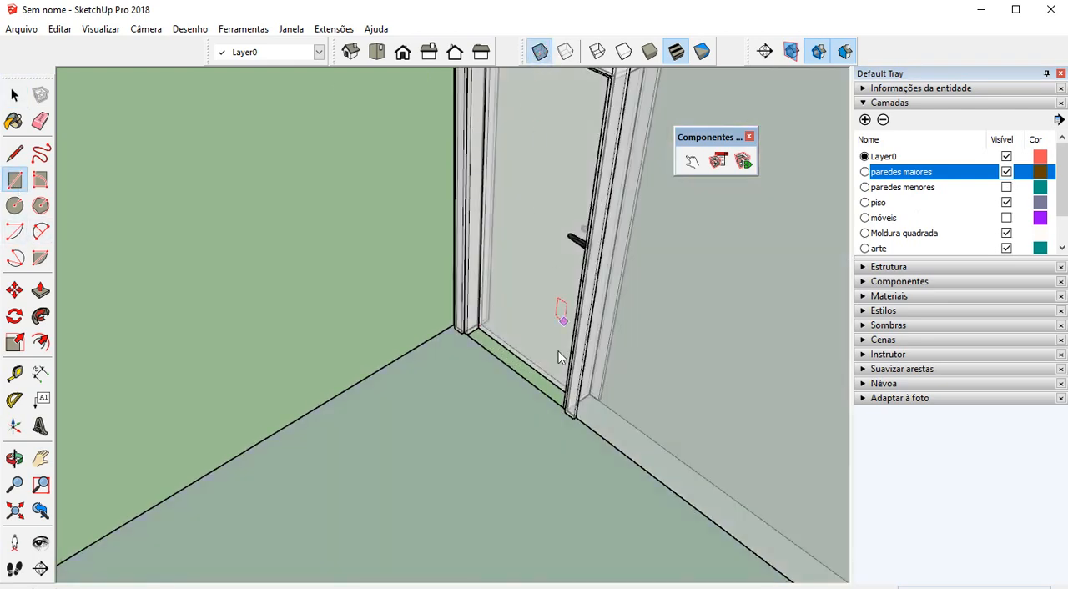
{"action": "scroll", "coordinate": [465, 325], "scroll_direction": "up", "scroll_amount": 6}
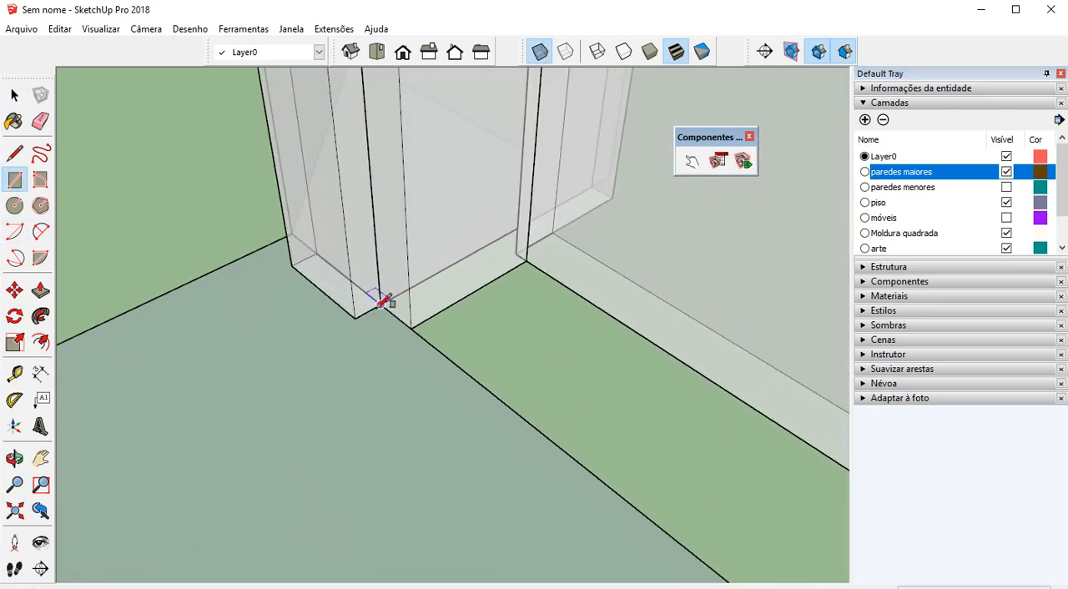
{"action": "left_click", "coordinate": [381, 304]}
{"action": "scroll", "coordinate": [388, 304], "scroll_direction": "down", "scroll_amount": 5}
{"action": "middle_click_drag", "start_coordinate": [425, 320], "coordinate": [902, 408]}
{"action": "scroll", "coordinate": [643, 382], "scroll_direction": "down", "scroll_amount": 3}
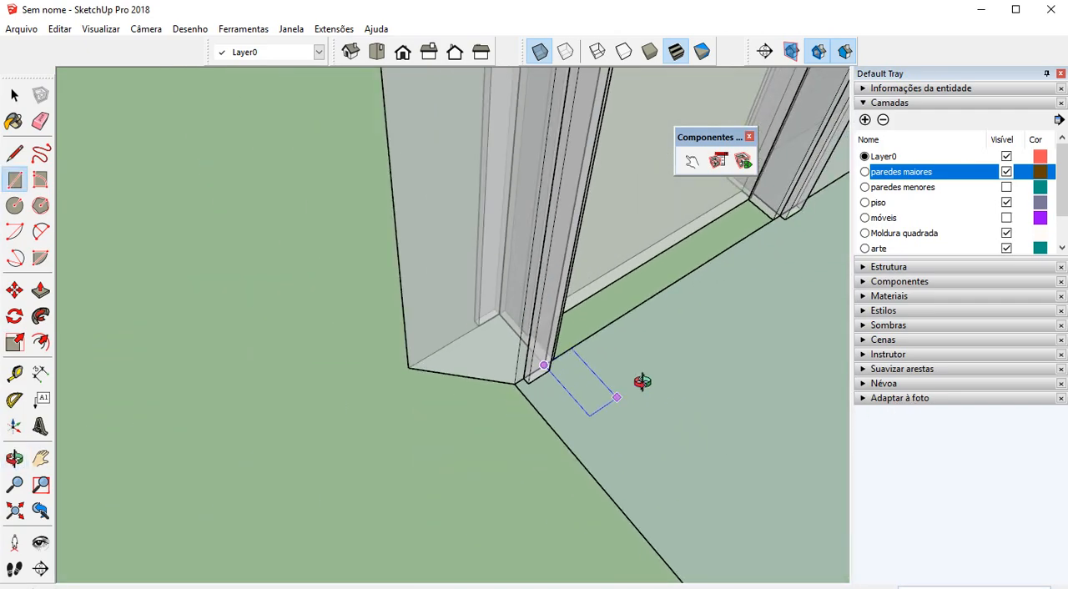
{"action": "scroll", "coordinate": [404, 384], "scroll_direction": "down", "scroll_amount": 4}
{"action": "scroll", "coordinate": [593, 254], "scroll_direction": "up", "scroll_amount": 6}
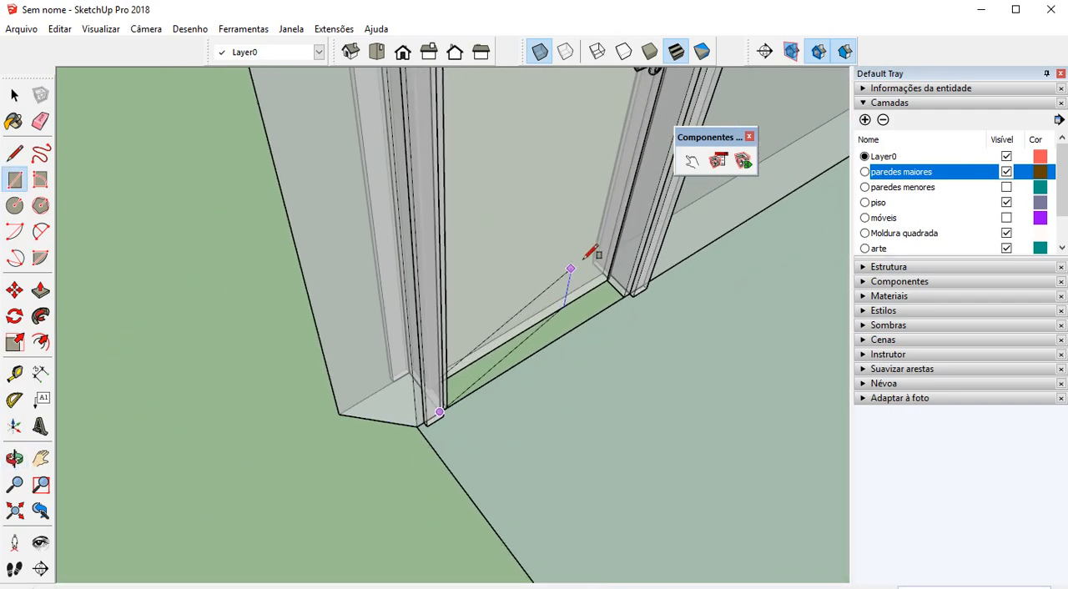
{"action": "scroll", "coordinate": [592, 282], "scroll_direction": "up", "scroll_amount": 5}
{"action": "left_click", "coordinate": [564, 227]}
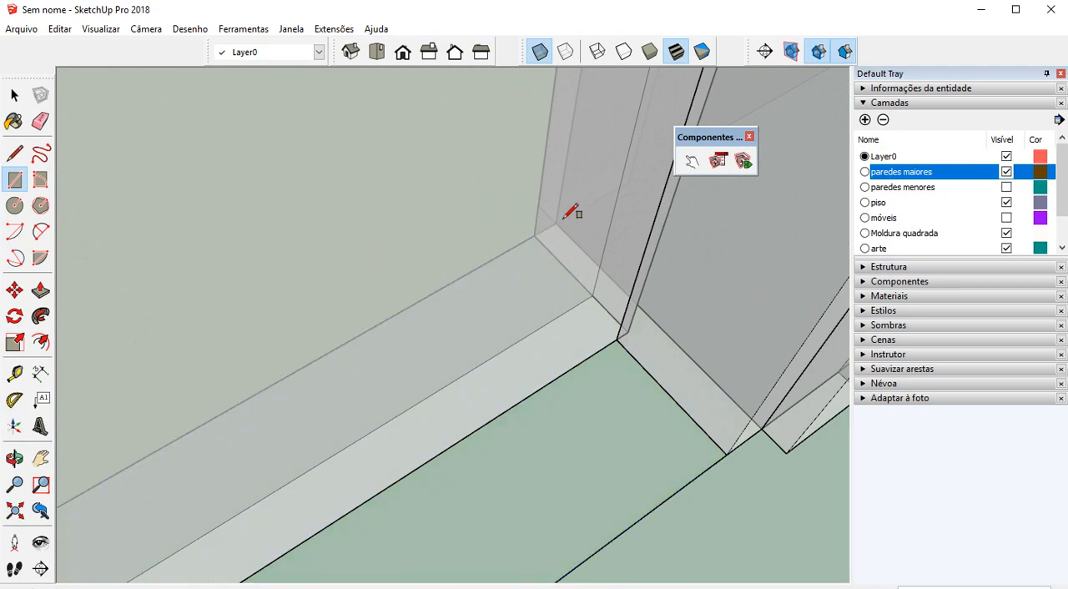
Turn the rectangle under the door into a component named soleira
{"action": "scroll", "coordinate": [548, 236], "scroll_direction": "down", "scroll_amount": 3}
{"action": "scroll", "coordinate": [580, 326], "scroll_direction": "down", "scroll_amount": 4}
{"action": "key", "text": "space"}
{"action": "left_click", "coordinate": [575, 327]}
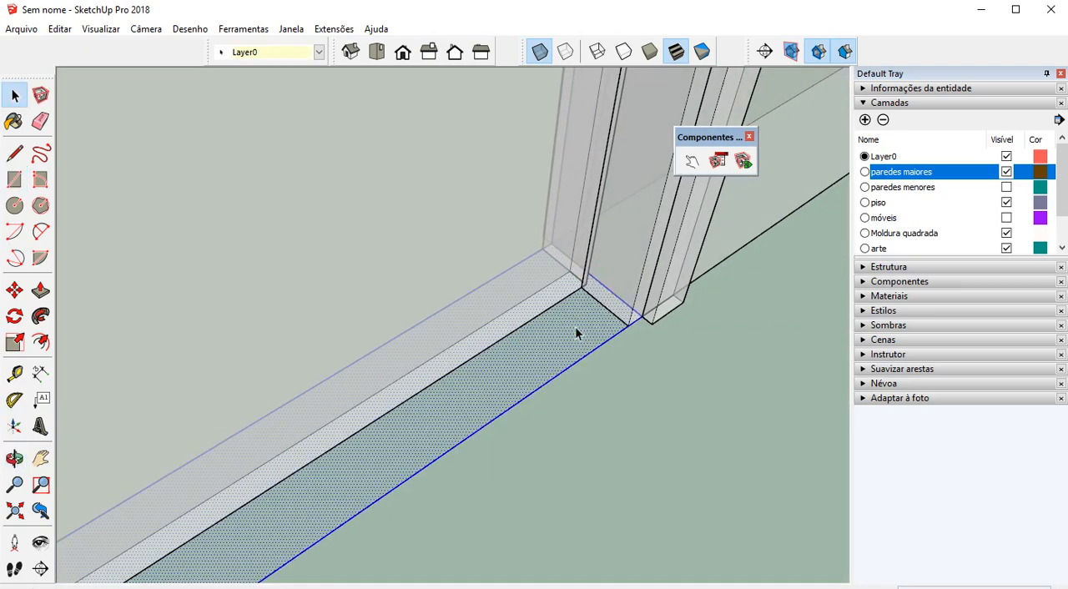
{"action": "right_click", "coordinate": [575, 332]}
{"action": "left_click", "coordinate": [660, 441]}
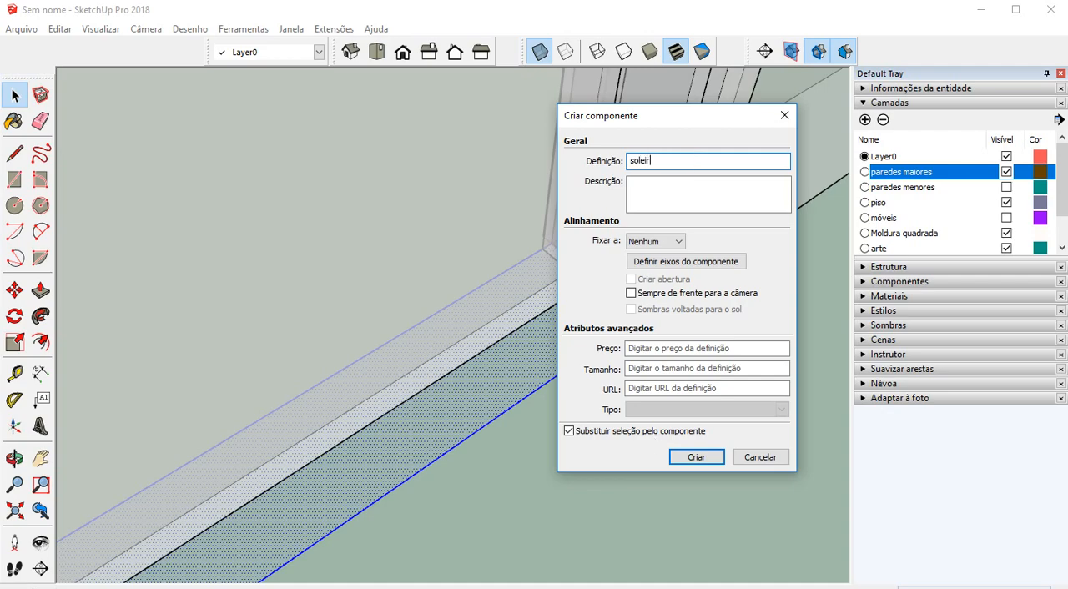
{"action": "type", "text": "soleira"}
{"action": "key", "text": "Return"}
Assign the soleira component to the piso layer and deselect it
{"action": "scroll", "coordinate": [656, 438], "scroll_direction": "up", "scroll_amount": 5}
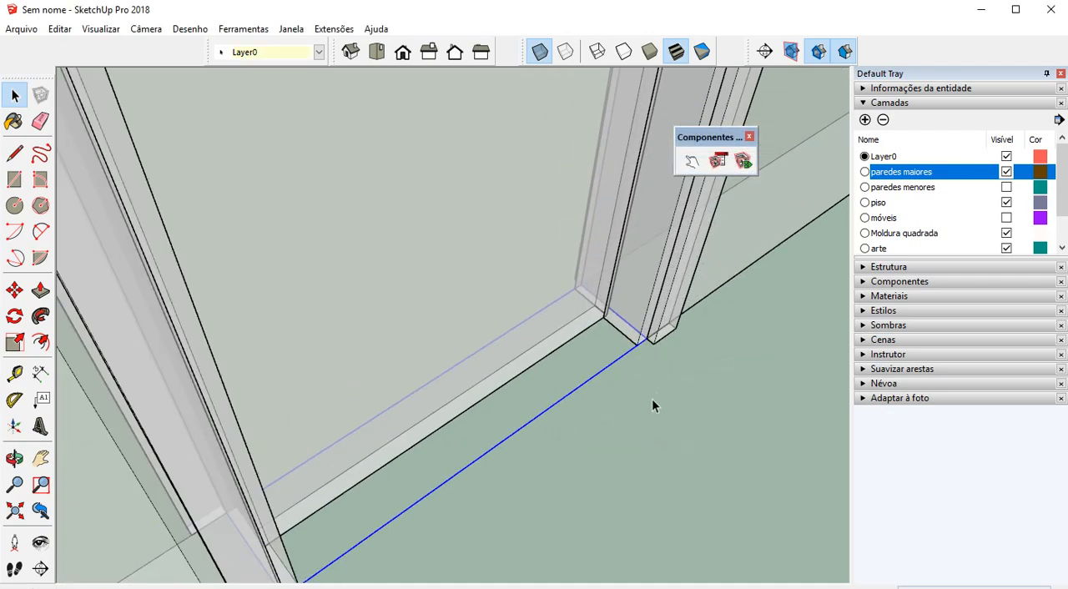
{"action": "left_click", "coordinate": [318, 53]}
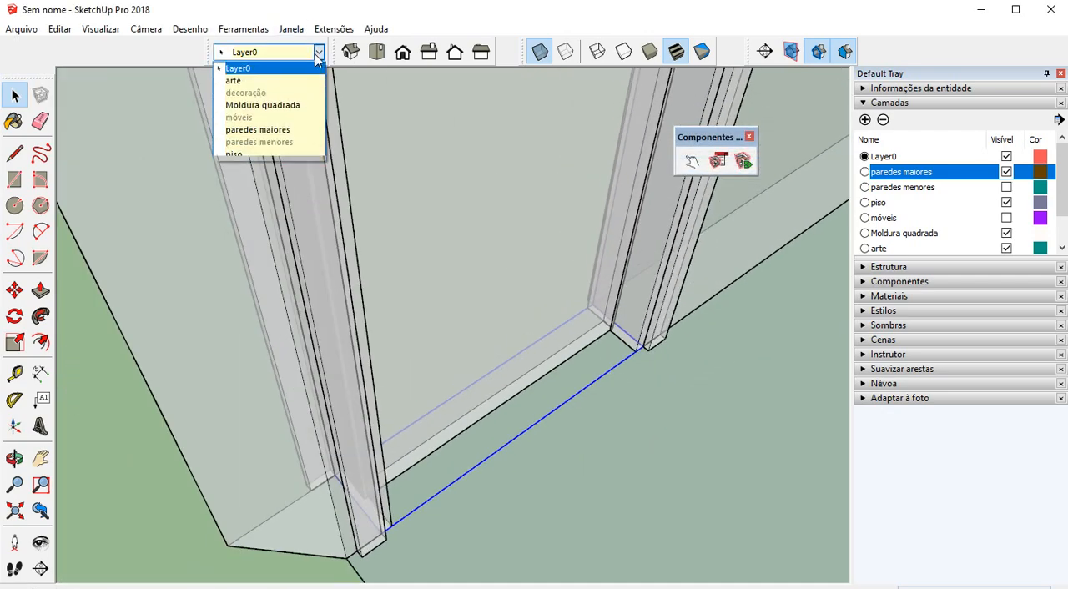
{"action": "left_click", "coordinate": [252, 154]}
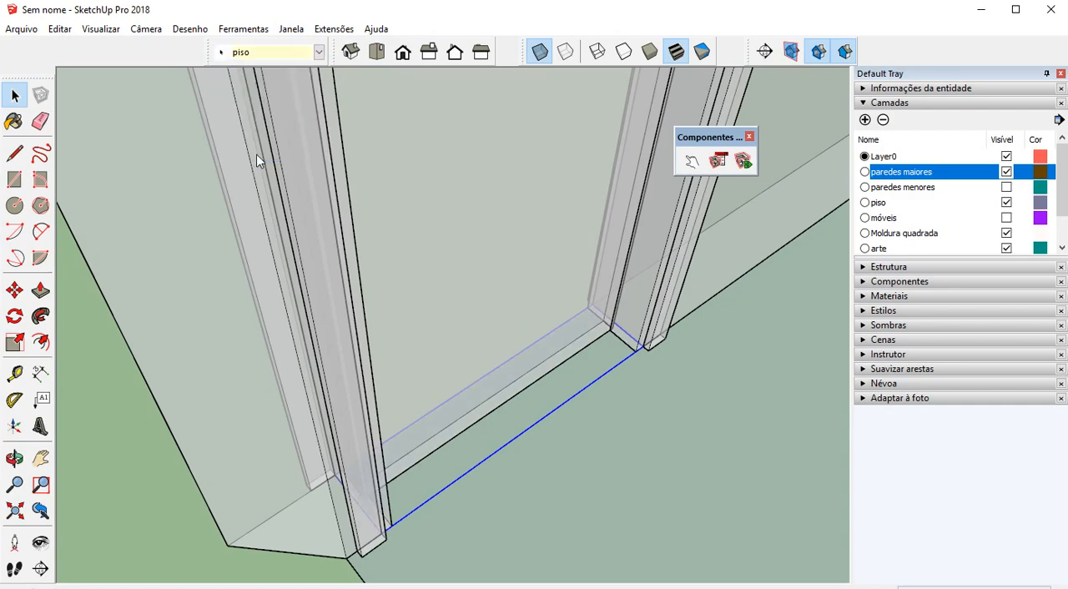
{"action": "scroll", "coordinate": [561, 327], "scroll_direction": "down", "scroll_amount": 5}
{"action": "left_click", "coordinate": [428, 515]}
Turn off the X-ray face style and make the paredes menores layer visible again
{"action": "scroll", "coordinate": [343, 394], "scroll_direction": "down", "scroll_amount": 2}
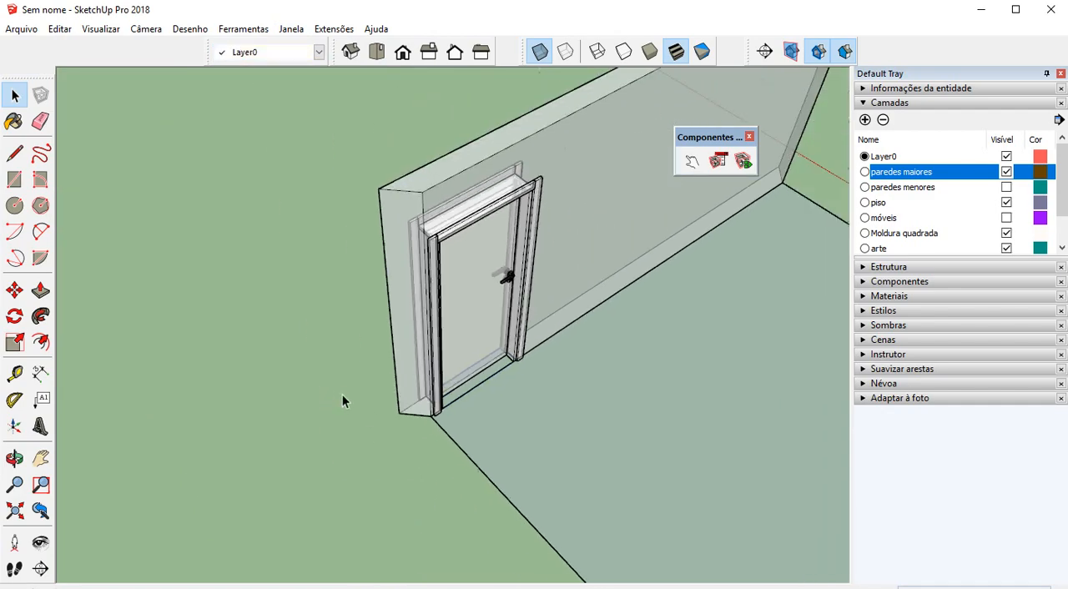
{"action": "middle_click_drag", "start_coordinate": [515, 345], "coordinate": [229, 304]}
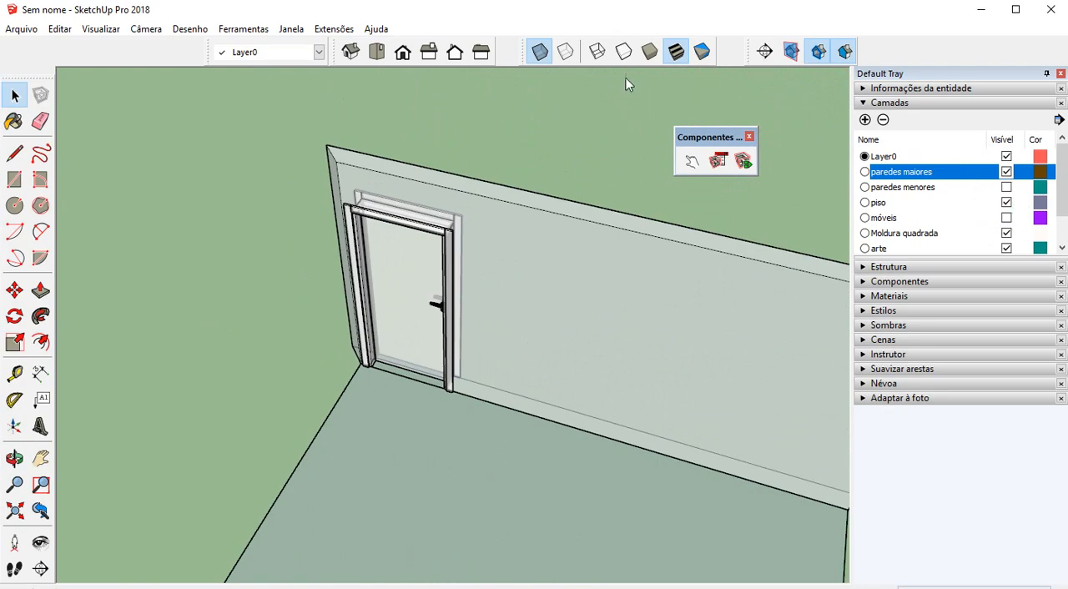
{"action": "left_click", "coordinate": [549, 56]}
{"action": "scroll", "coordinate": [524, 105], "scroll_direction": "down", "scroll_amount": 2}
{"action": "middle_click_drag", "start_coordinate": [567, 150], "coordinate": [455, 252]}
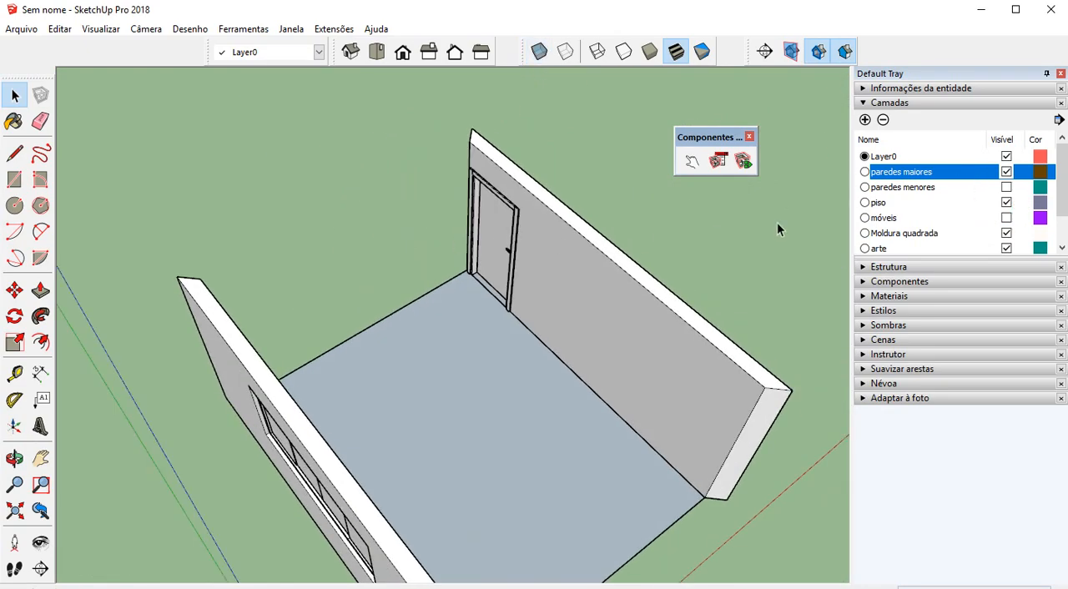
{"action": "left_click", "coordinate": [1007, 187]}
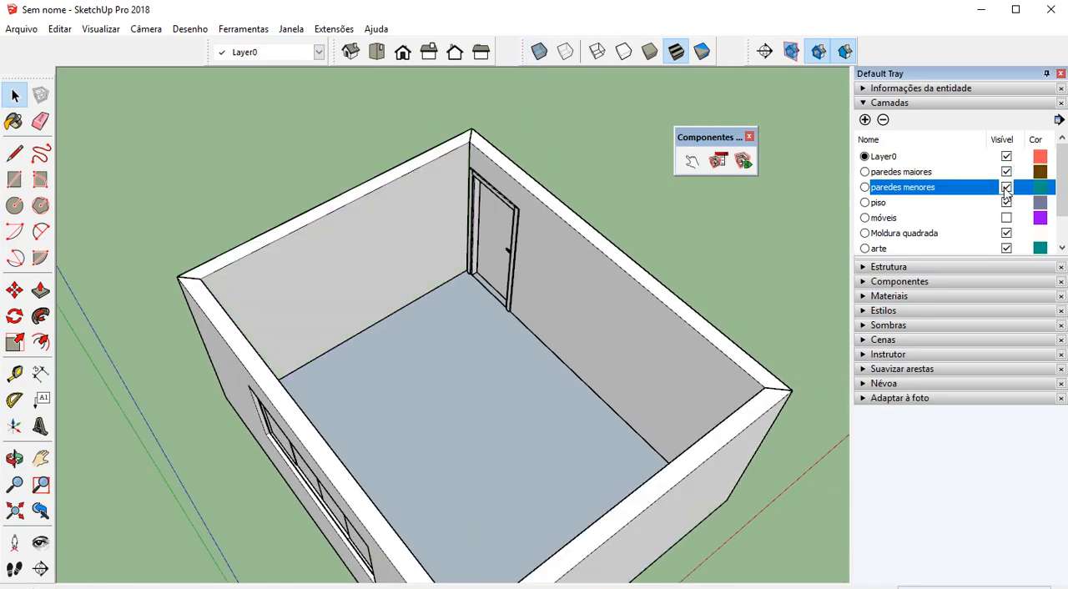
Paint the whole wall component containing the door with the colour Cor A01
{"action": "middle_click_drag", "start_coordinate": [517, 308], "coordinate": [556, 258]}
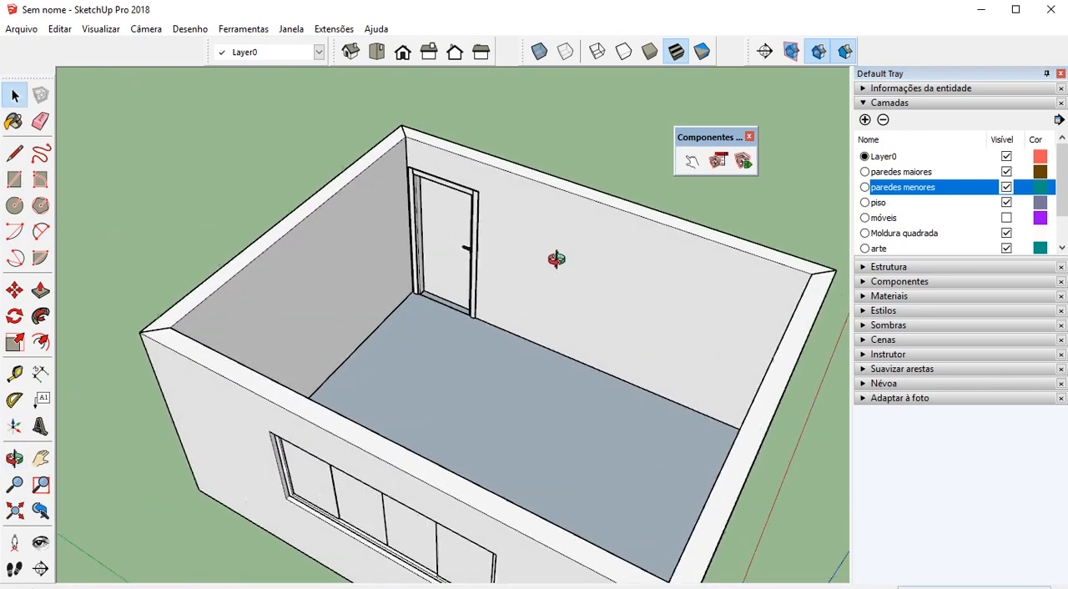
{"action": "scroll", "coordinate": [410, 215], "scroll_direction": "up", "scroll_amount": 2}
{"action": "left_click", "coordinate": [14, 122]}
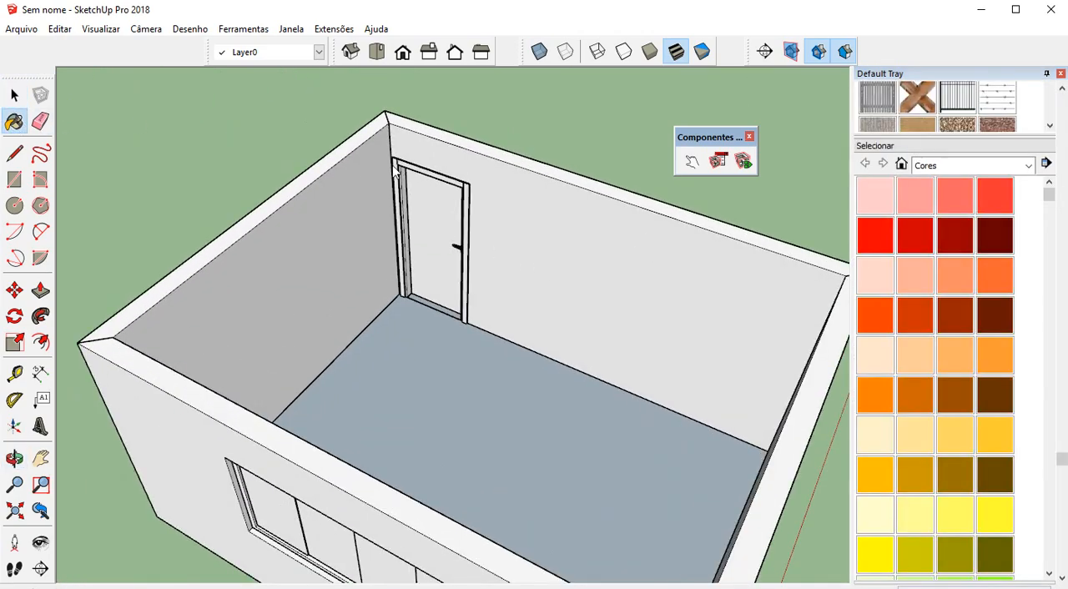
{"action": "scroll", "coordinate": [975, 217], "scroll_direction": "up", "scroll_amount": 2}
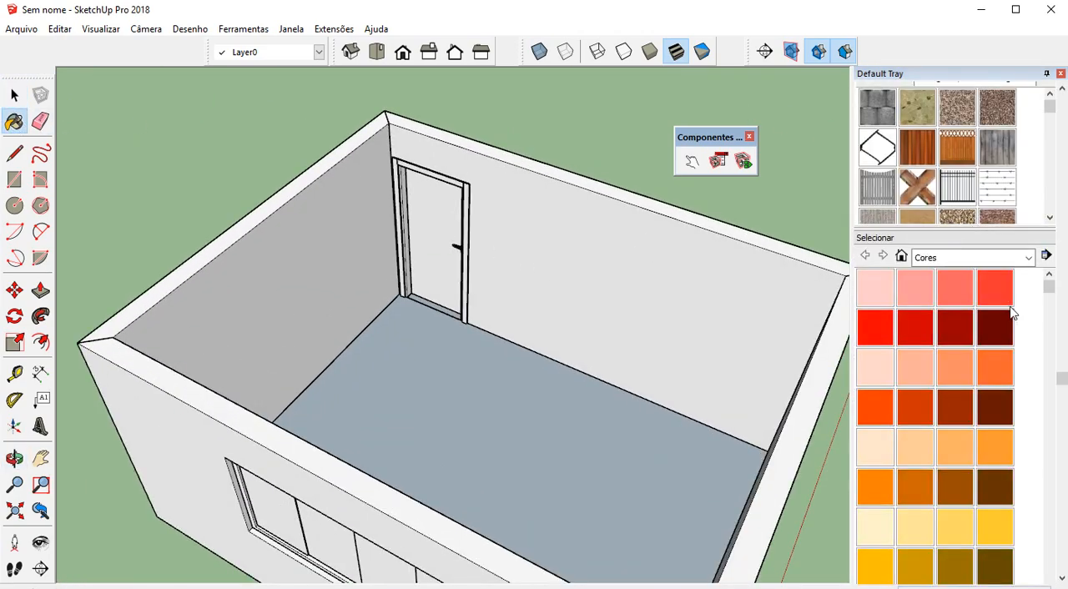
{"action": "scroll", "coordinate": [1005, 334], "scroll_direction": "down", "scroll_amount": 4}
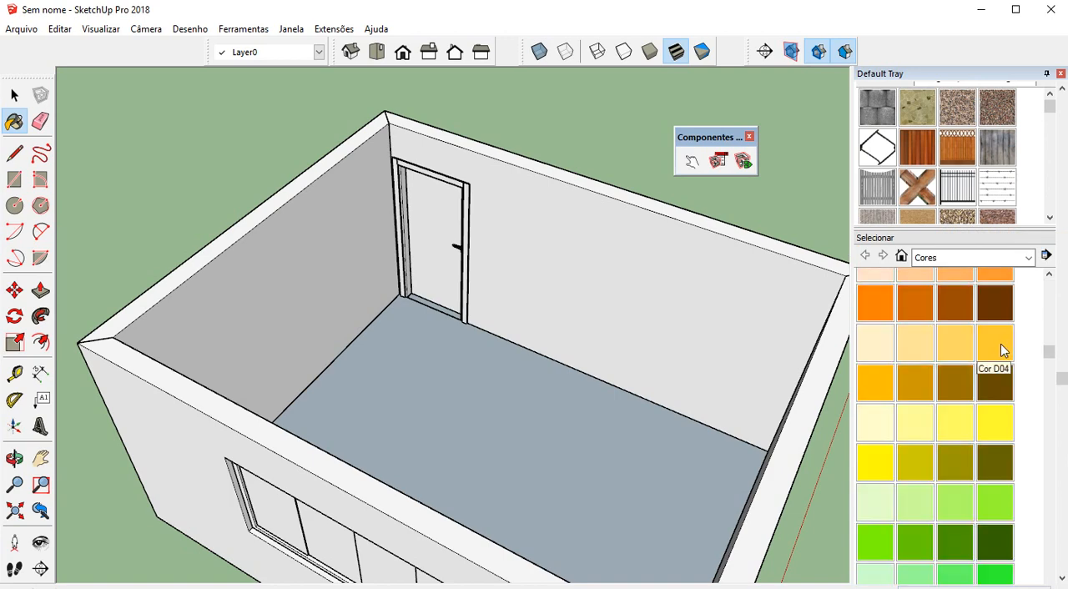
{"action": "scroll", "coordinate": [938, 364], "scroll_direction": "up", "scroll_amount": 6}
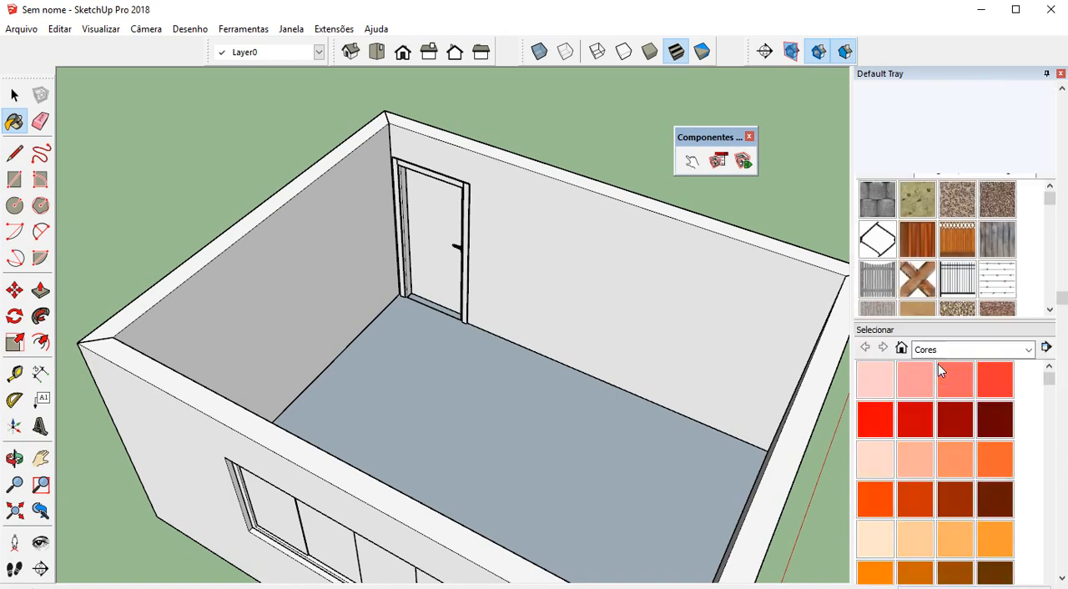
{"action": "left_click", "coordinate": [890, 383]}
{"action": "left_click", "coordinate": [598, 291]}
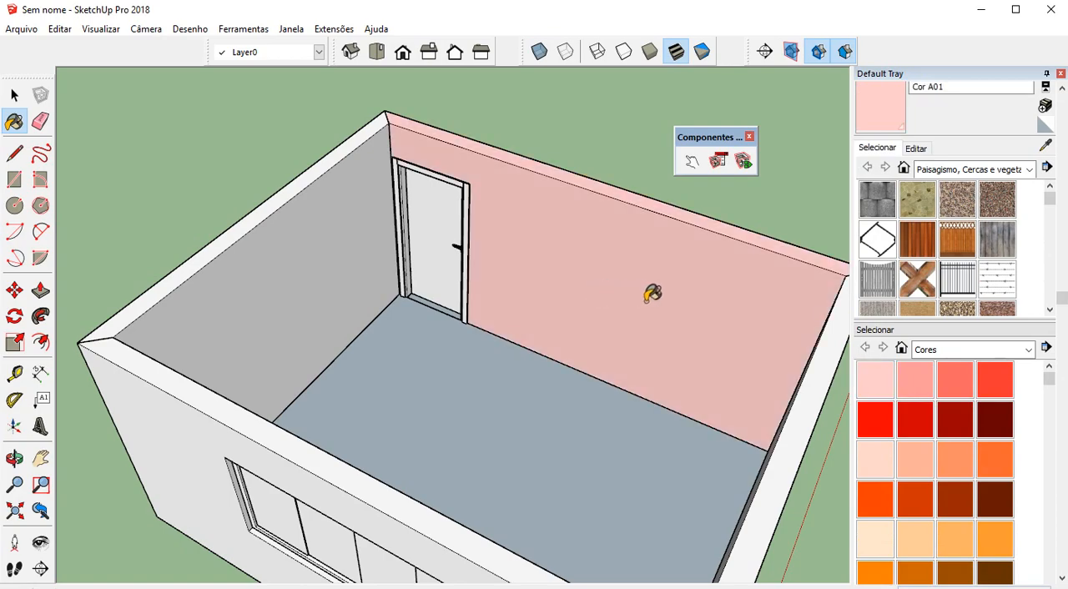
Open the door wall component, paint only its inner face with Cor B02 and leave the component
{"action": "middle_click_drag", "start_coordinate": [653, 293], "coordinate": [598, 277]}
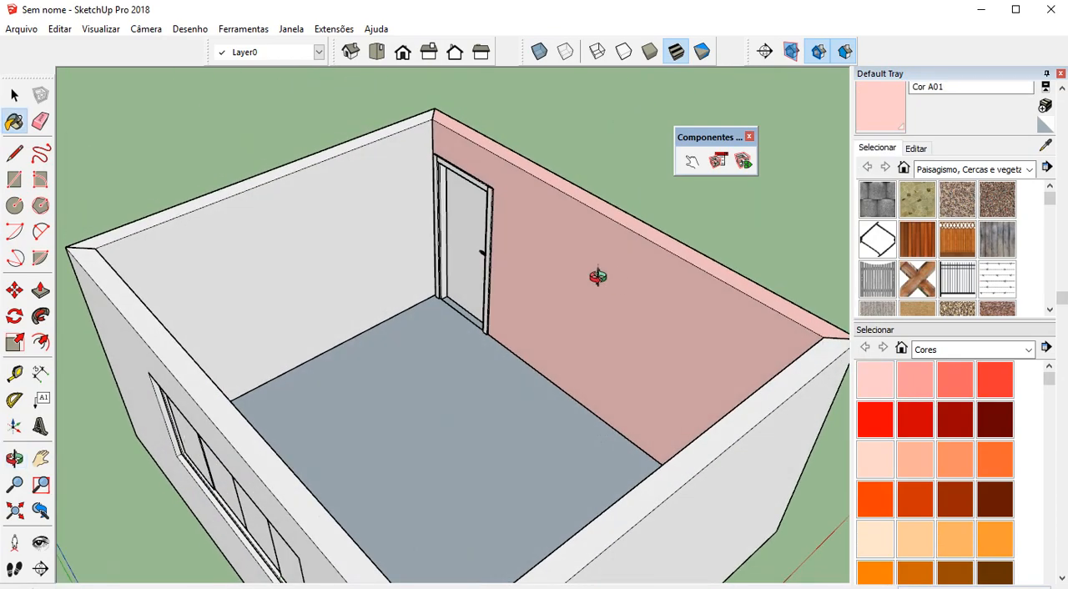
{"action": "scroll", "coordinate": [668, 284], "scroll_direction": "up", "scroll_amount": 2}
{"action": "key", "text": "space"}
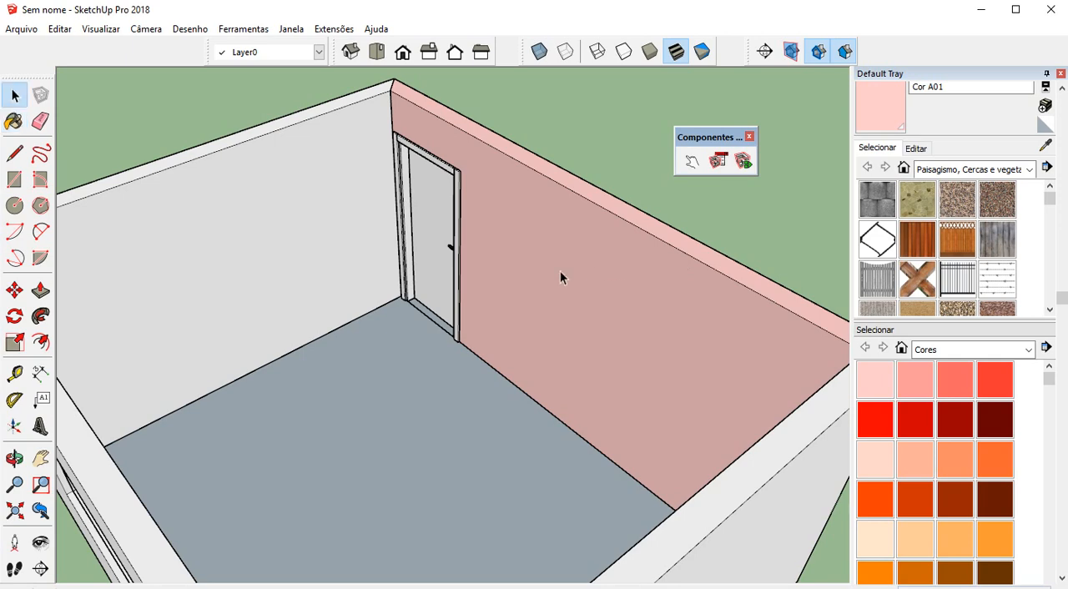
{"action": "double_click", "coordinate": [560, 270]}
{"action": "left_click", "coordinate": [553, 237]}
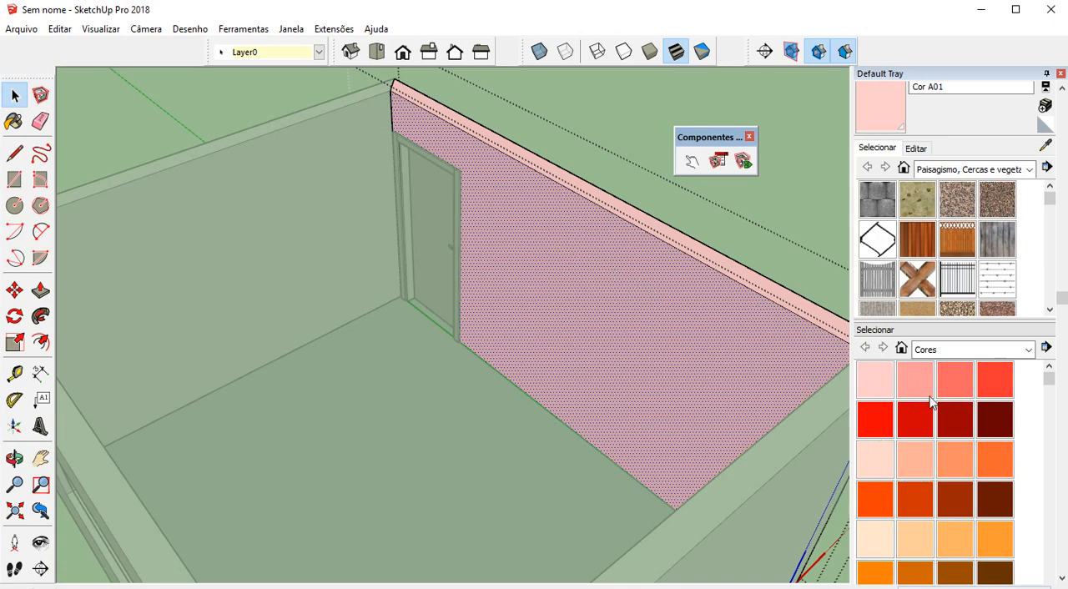
{"action": "left_click", "coordinate": [907, 476]}
{"action": "left_click", "coordinate": [585, 313]}
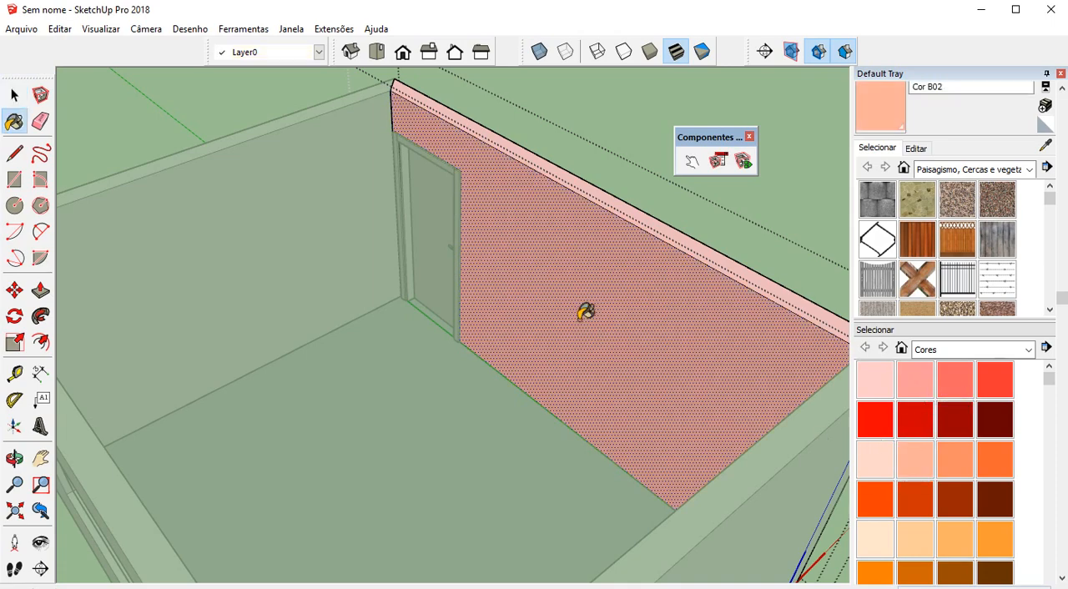
{"action": "middle_click_drag", "start_coordinate": [585, 312], "coordinate": [656, 283]}
{"action": "scroll", "coordinate": [656, 284], "scroll_direction": "down", "scroll_amount": 2}
{"action": "key", "text": "space"}
{"action": "left_click", "coordinate": [742, 241]}
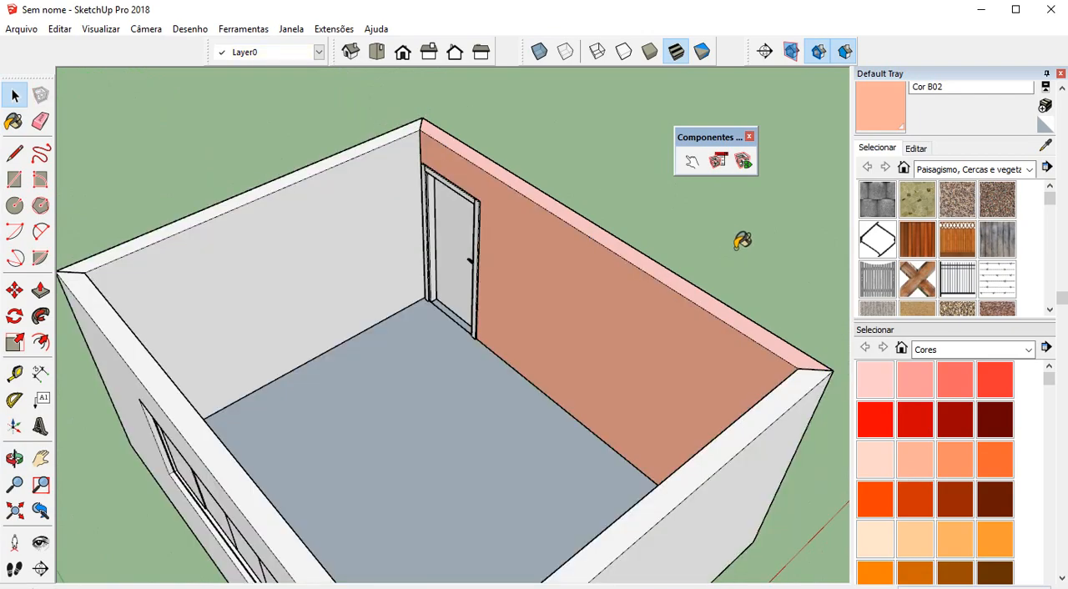
Open the window wall component, select all its faces and paint them with Cor D01
{"action": "middle_click_drag", "start_coordinate": [743, 241], "coordinate": [516, 253]}
{"action": "key", "text": "space"}
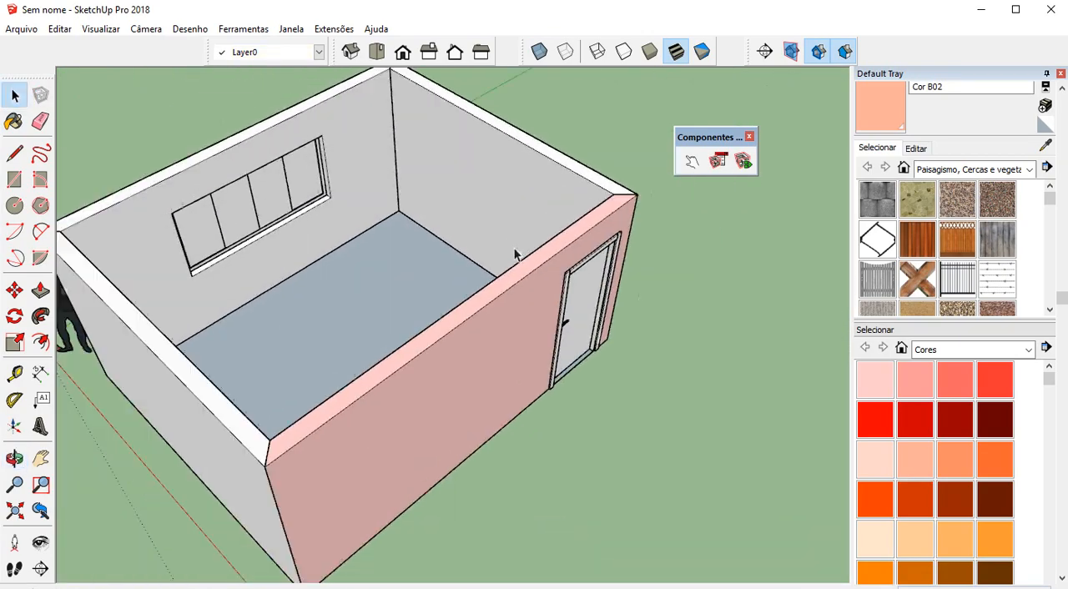
{"action": "scroll", "coordinate": [515, 253], "scroll_direction": "down", "scroll_amount": 2}
{"action": "scroll", "coordinate": [375, 182], "scroll_direction": "up", "scroll_amount": 3}
{"action": "left_click", "coordinate": [384, 184]}
{"action": "double_click", "coordinate": [384, 183]}
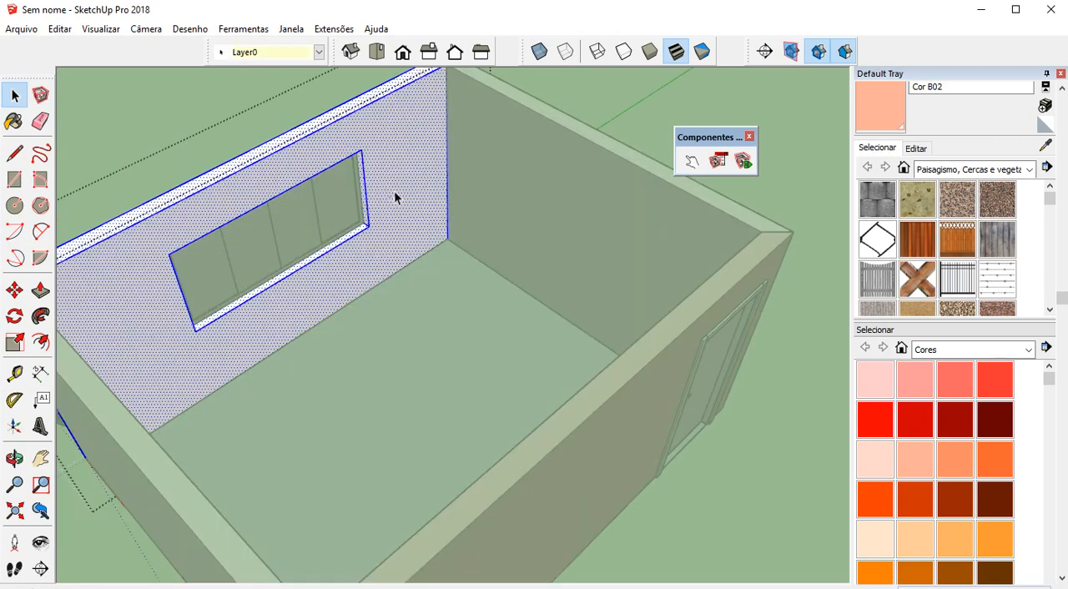
{"action": "scroll", "coordinate": [914, 446], "scroll_direction": "down", "scroll_amount": 2}
{"action": "left_click", "coordinate": [890, 518]}
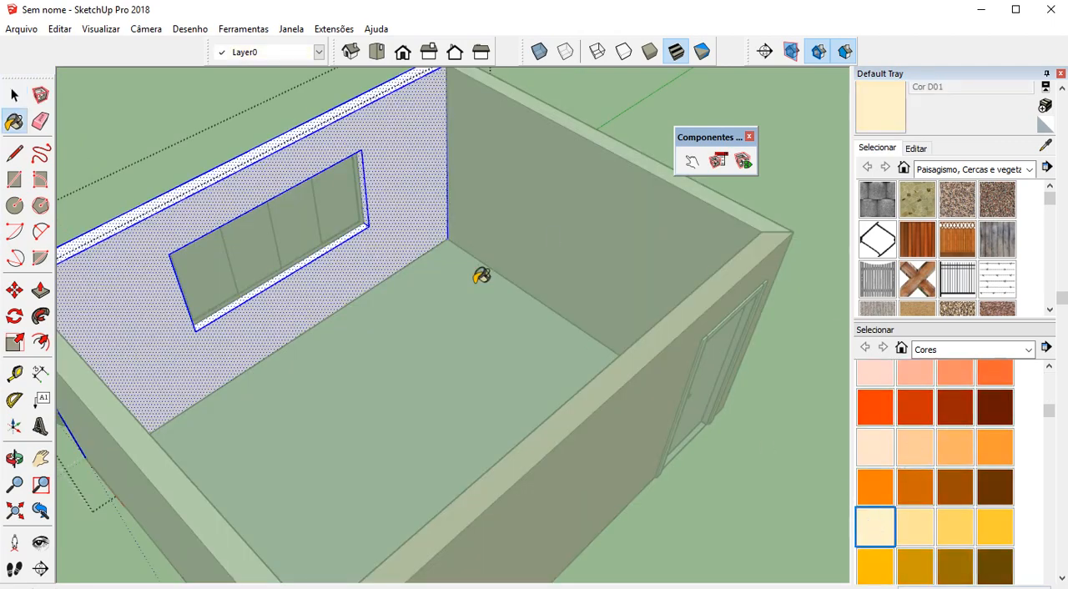
{"action": "left_click", "coordinate": [399, 208]}
Open the short wall component nearest the door and paint all its faces with the orange Cor C05
{"action": "middle_click_drag", "start_coordinate": [398, 208], "coordinate": [477, 222]}
{"action": "key", "text": "space"}
{"action": "double_click", "coordinate": [505, 223]}
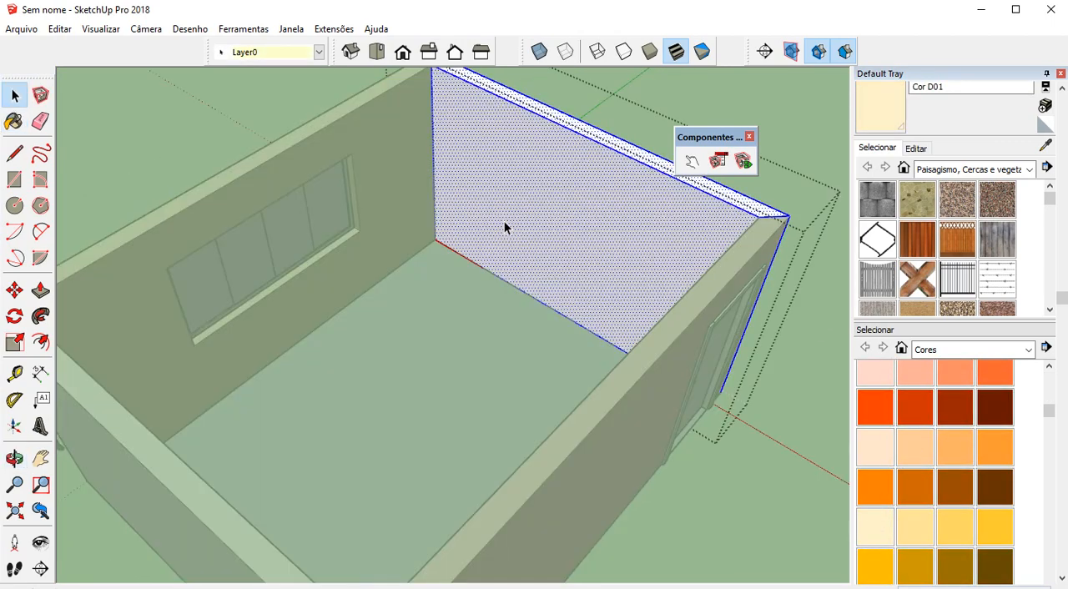
{"action": "left_click", "coordinate": [889, 495]}
{"action": "left_click", "coordinate": [619, 248]}
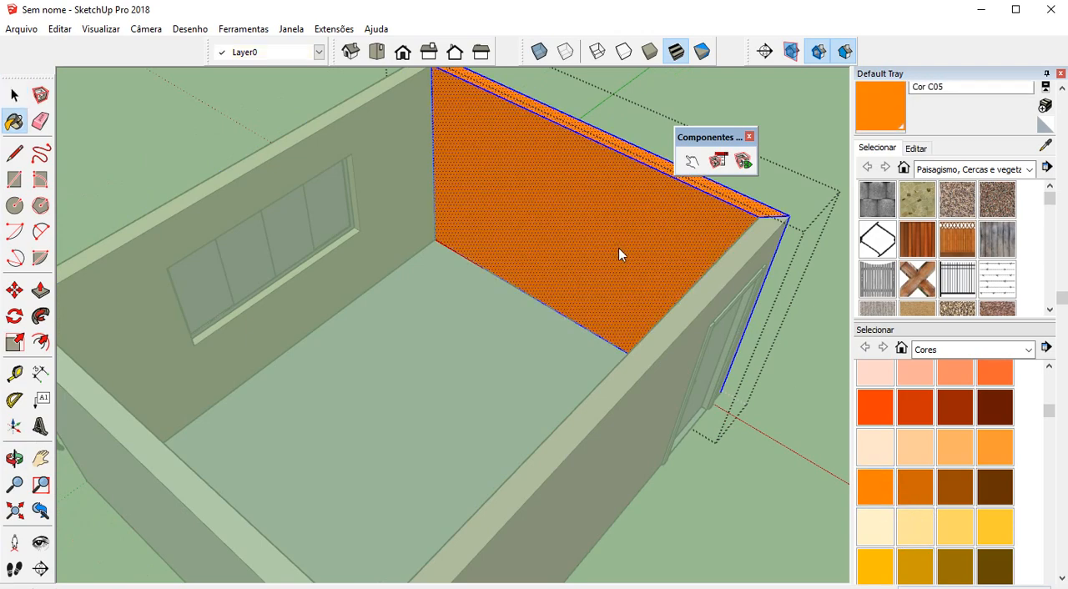
Open the opposite short wall component, paint only its inner face with Cor D01 and leave the component
{"action": "mouse_move", "coordinate": [619, 248]}
{"action": "middle_mouse_down"}
{"action": "mouse_move", "coordinate": [449, 286]}
{"action": "mouse_move", "coordinate": [294, 287]}
{"action": "mouse_move", "coordinate": [305, 248]}
{"action": "middle_mouse_up"}
{"action": "key", "text": "space"}
{"action": "double_click", "coordinate": [303, 263]}
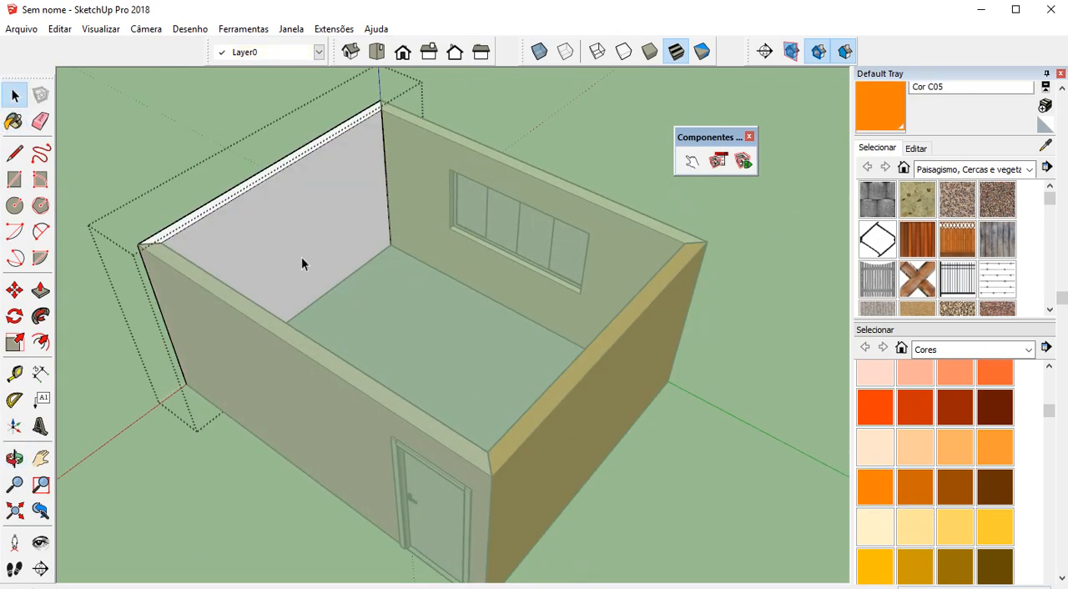
{"action": "left_click", "coordinate": [882, 537]}
{"action": "left_click", "coordinate": [364, 243]}
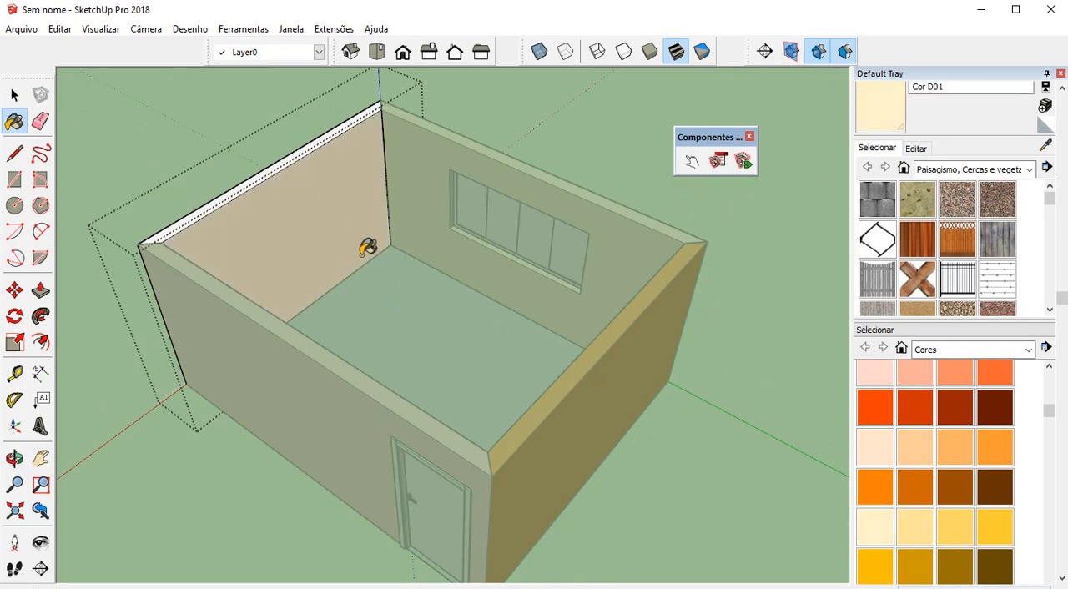
{"action": "mouse_move", "coordinate": [365, 243]}
{"action": "middle_mouse_down"}
{"action": "mouse_move", "coordinate": [312, 312]}
{"action": "mouse_move", "coordinate": [382, 282]}
{"action": "middle_mouse_up"}
{"action": "key", "text": "space"}
{"action": "left_click", "coordinate": [231, 171]}
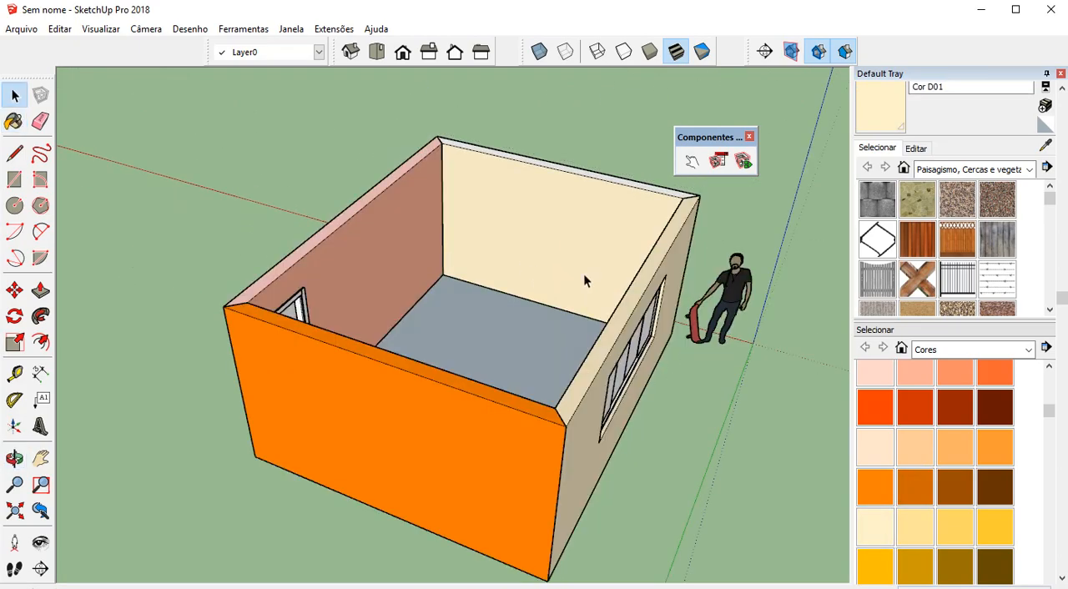
Open the orange wall component, select all its faces and hide the secondary material selector
{"action": "middle_click_drag", "start_coordinate": [733, 290], "coordinate": [190, 298]}
{"action": "left_click", "coordinate": [310, 228]}
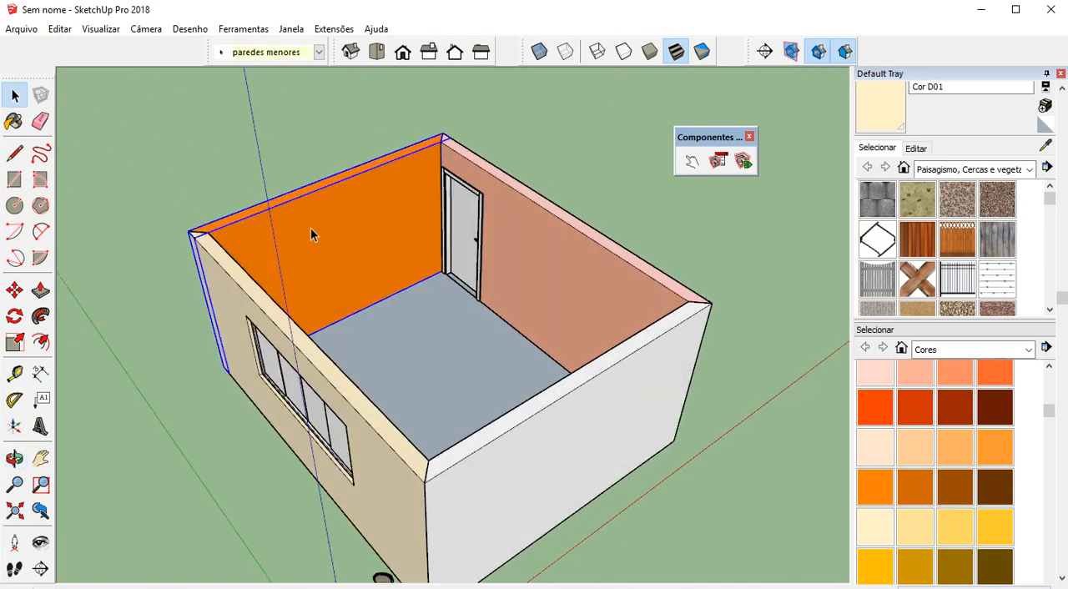
{"action": "double_click", "coordinate": [310, 227]}
{"action": "left_click", "coordinate": [308, 229]}
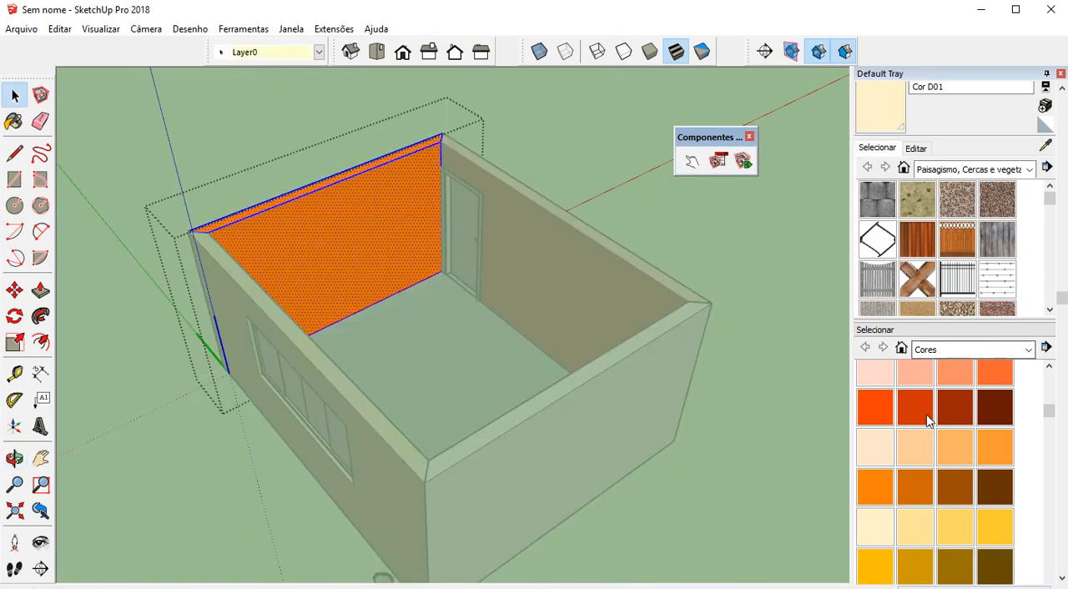
{"action": "scroll", "coordinate": [929, 420], "scroll_direction": "up", "scroll_amount": 5}
{"action": "left_click", "coordinate": [992, 259]}
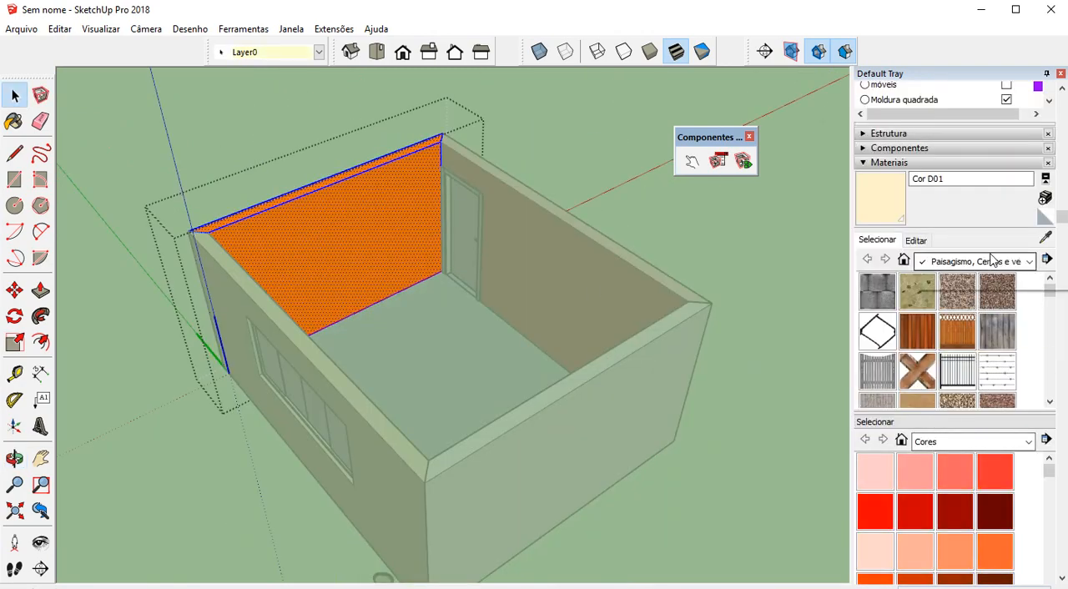
{"action": "left_click", "coordinate": [878, 244]}
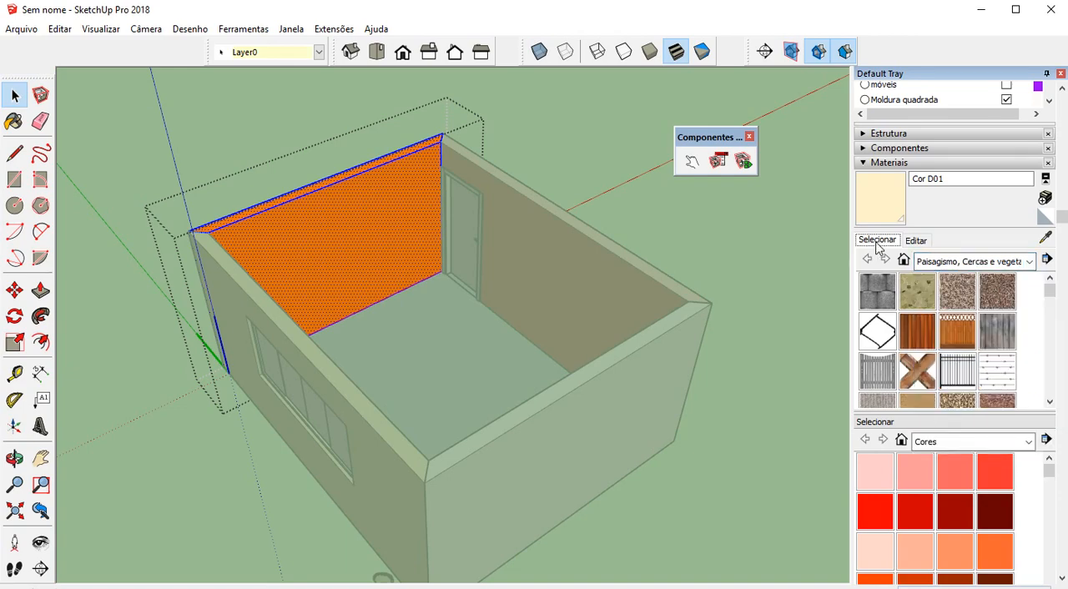
{"action": "left_click", "coordinate": [1045, 180]}
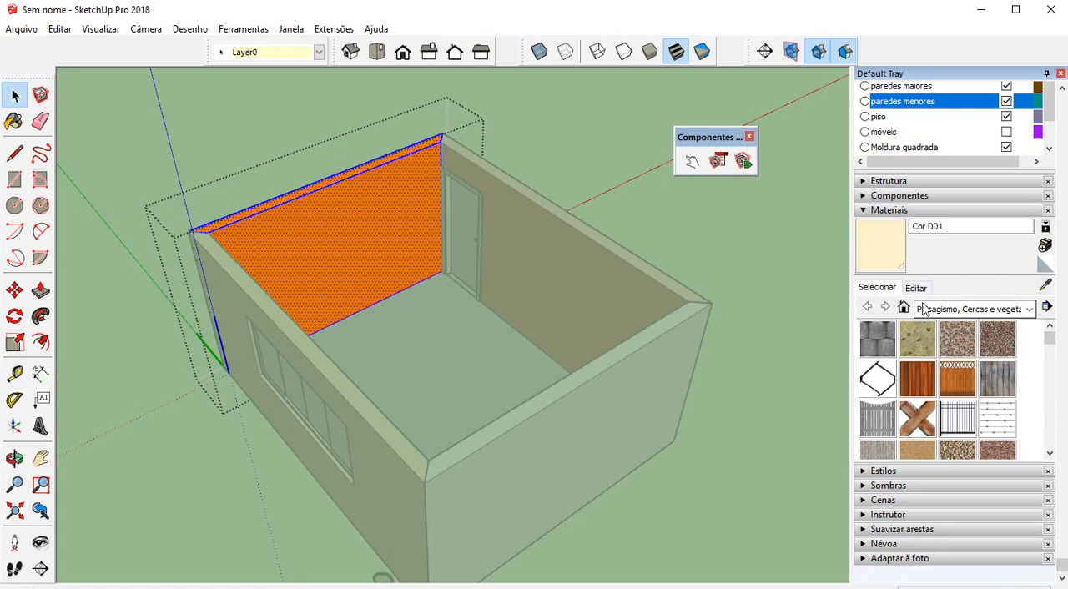
Paint the selected wall faces with Caminho de pedra áspera from the Tijolo e revestimentos collection
{"action": "left_click", "coordinate": [952, 310]}
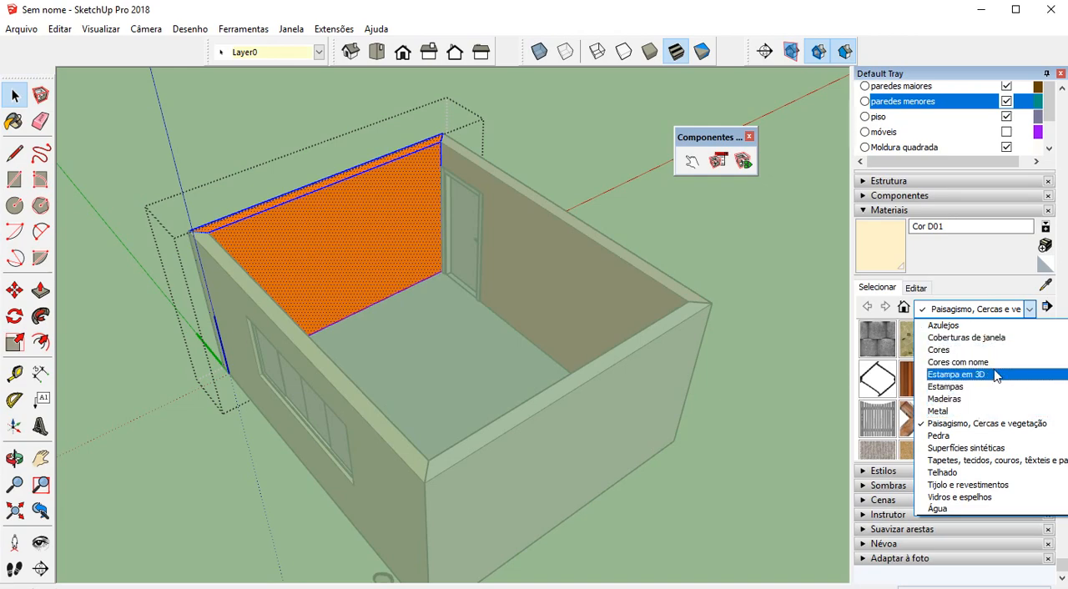
{"action": "left_click", "coordinate": [990, 485]}
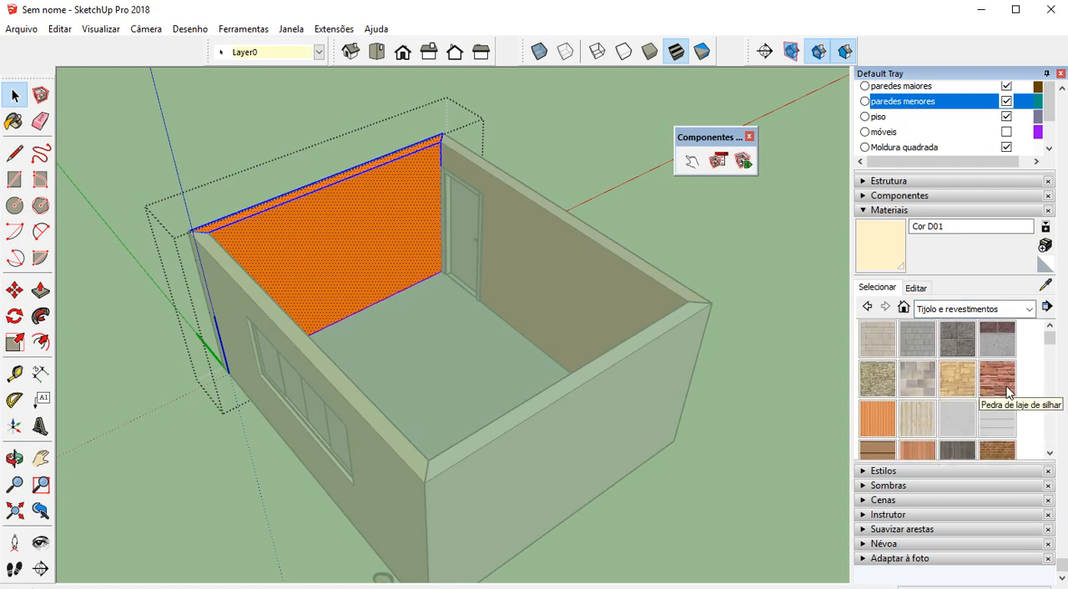
{"action": "scroll", "coordinate": [975, 411], "scroll_direction": "down", "scroll_amount": 2}
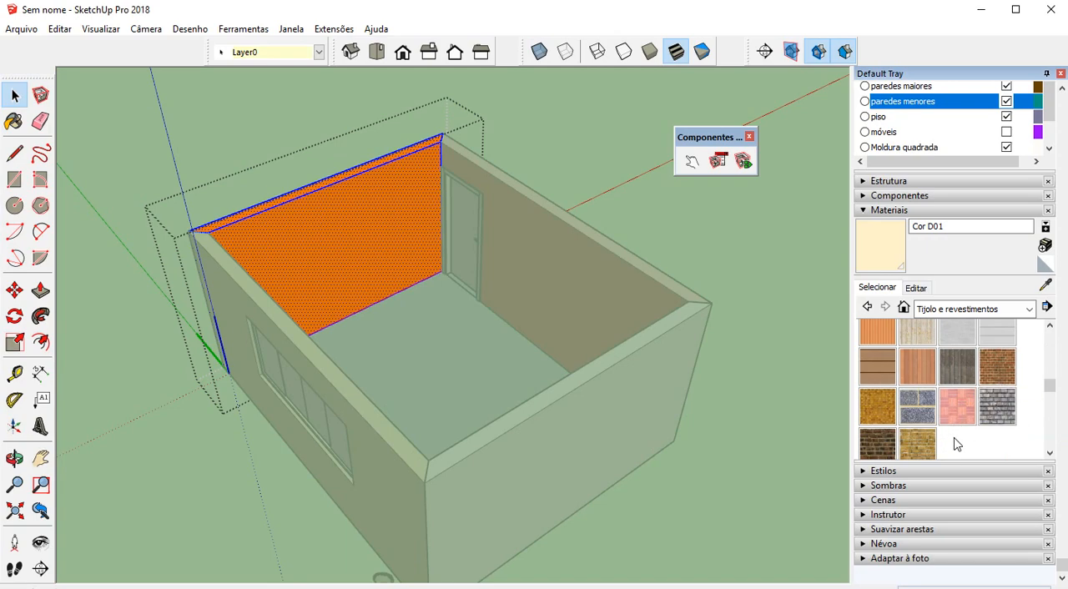
{"action": "scroll", "coordinate": [958, 442], "scroll_direction": "up", "scroll_amount": 2}
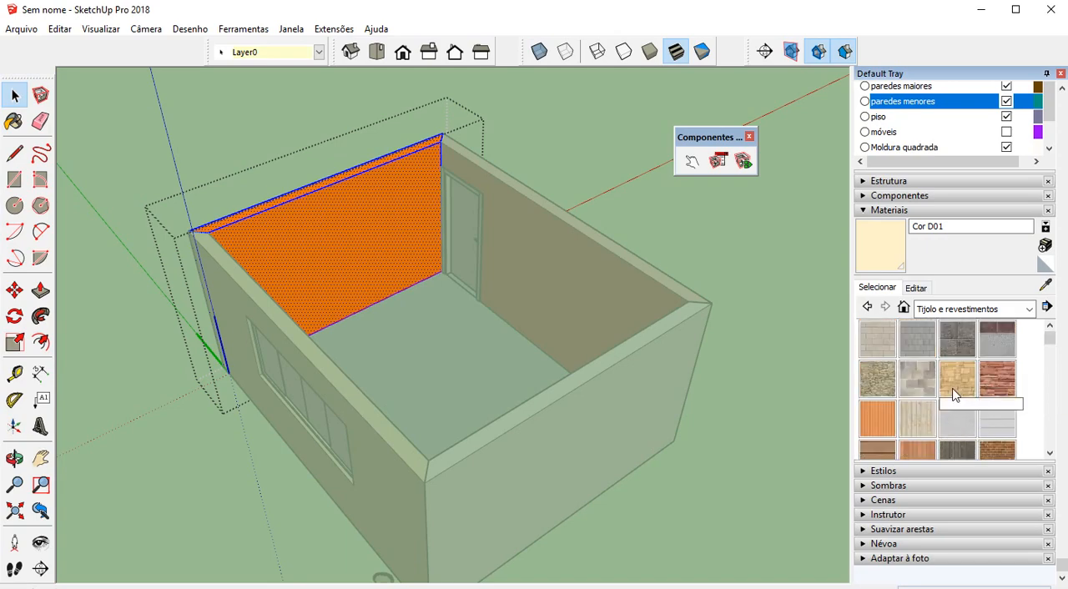
{"action": "left_click", "coordinate": [877, 380]}
{"action": "left_click", "coordinate": [345, 242]}
{"action": "middle_click_drag", "start_coordinate": [345, 243], "coordinate": [248, 241]}
{"action": "key", "text": "space"}
{"action": "mouse_move", "coordinate": [376, 277]}
{"action": "middle_mouse_down"}
{"action": "mouse_move", "coordinate": [232, 271]}
{"action": "mouse_move", "coordinate": [439, 291]}
{"action": "middle_mouse_up"}
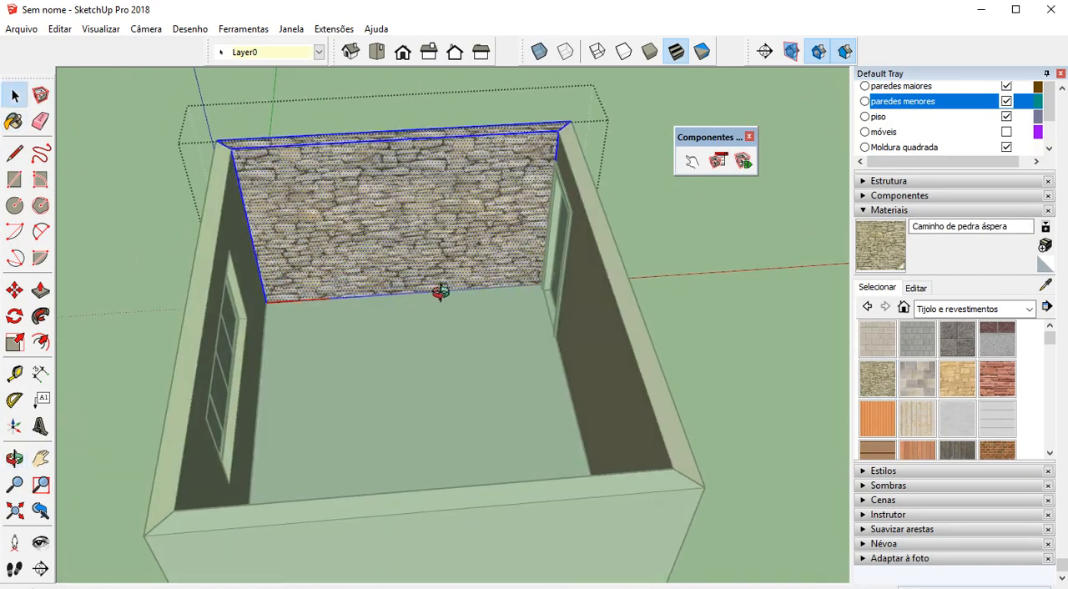
{"action": "scroll", "coordinate": [445, 225], "scroll_direction": "up", "scroll_amount": 3}
{"action": "scroll", "coordinate": [506, 244], "scroll_direction": "down", "scroll_amount": 3}
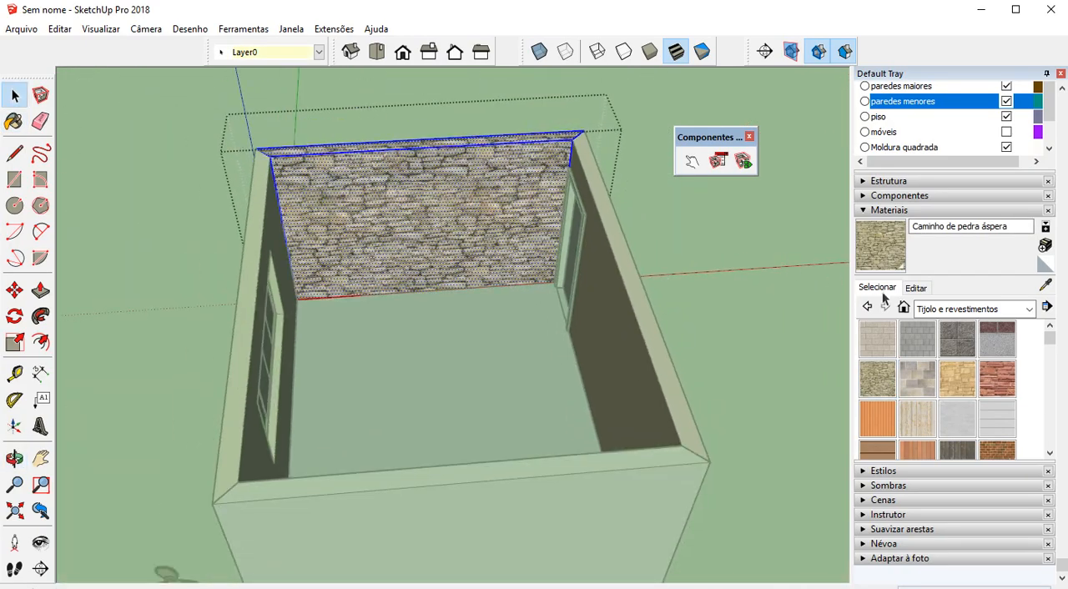
Repaint the stone-textured wall with Cor A01 from the Cores collection and leave the component
{"action": "left_click", "coordinate": [968, 309]}
{"action": "left_click", "coordinate": [973, 350]}
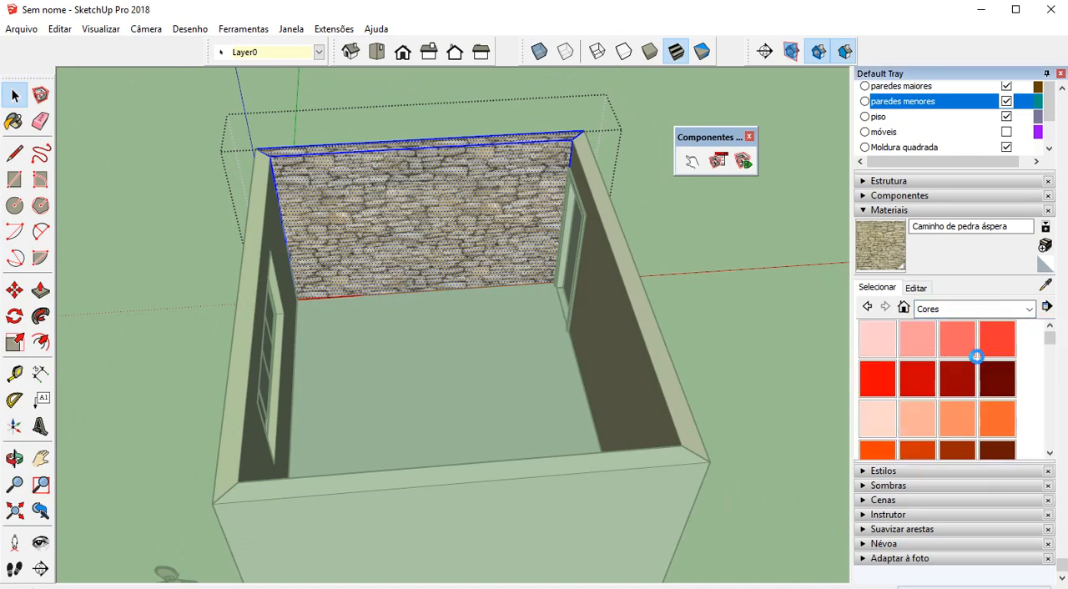
{"action": "left_click", "coordinate": [881, 351]}
{"action": "left_click", "coordinate": [432, 189]}
{"action": "mouse_move", "coordinate": [431, 189]}
{"action": "middle_mouse_down"}
{"action": "mouse_move", "coordinate": [351, 215]}
{"action": "mouse_move", "coordinate": [396, 216]}
{"action": "mouse_move", "coordinate": [92, 292]}
{"action": "mouse_move", "coordinate": [601, 279]}
{"action": "mouse_move", "coordinate": [345, 317]}
{"action": "mouse_move", "coordinate": [390, 292]}
{"action": "mouse_move", "coordinate": [826, 312]}
{"action": "mouse_move", "coordinate": [300, 276]}
{"action": "mouse_move", "coordinate": [613, 334]}
{"action": "mouse_move", "coordinate": [525, 274]}
{"action": "middle_mouse_up"}
Open the door wall component, repaint all its faces with Cor A01 and leave the component
{"action": "left_click", "coordinate": [554, 238]}
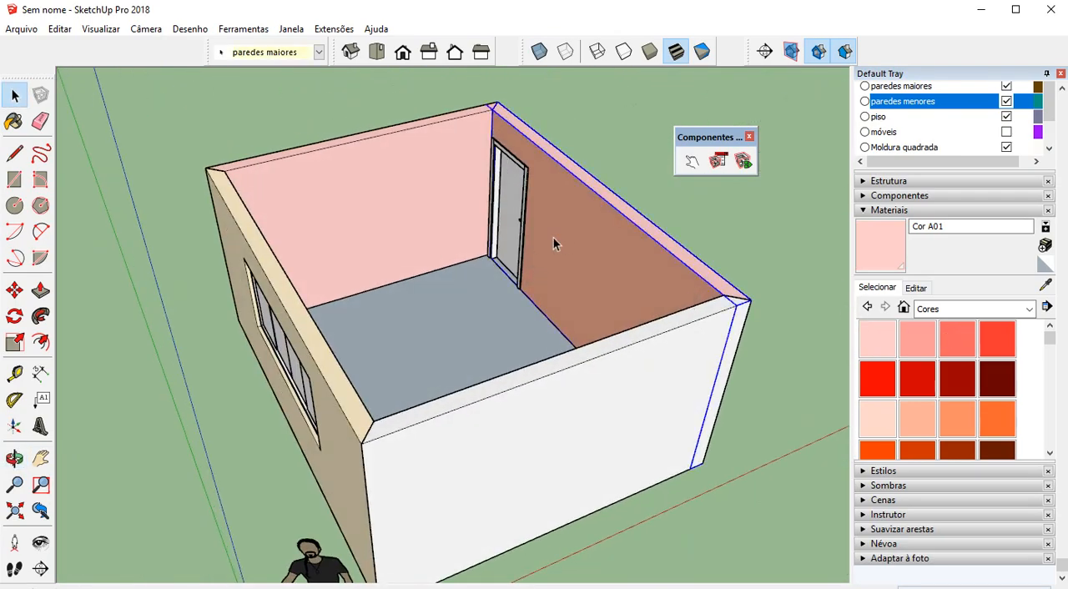
{"action": "double_click", "coordinate": [553, 237]}
{"action": "left_click", "coordinate": [564, 237]}
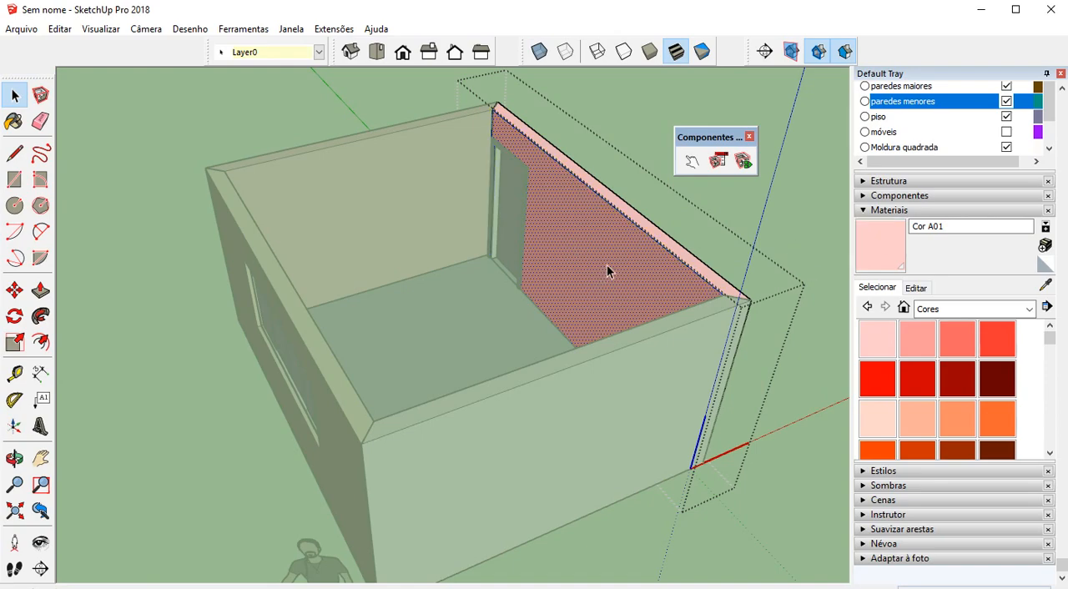
{"action": "scroll", "coordinate": [607, 271], "scroll_direction": "up", "scroll_amount": 4}
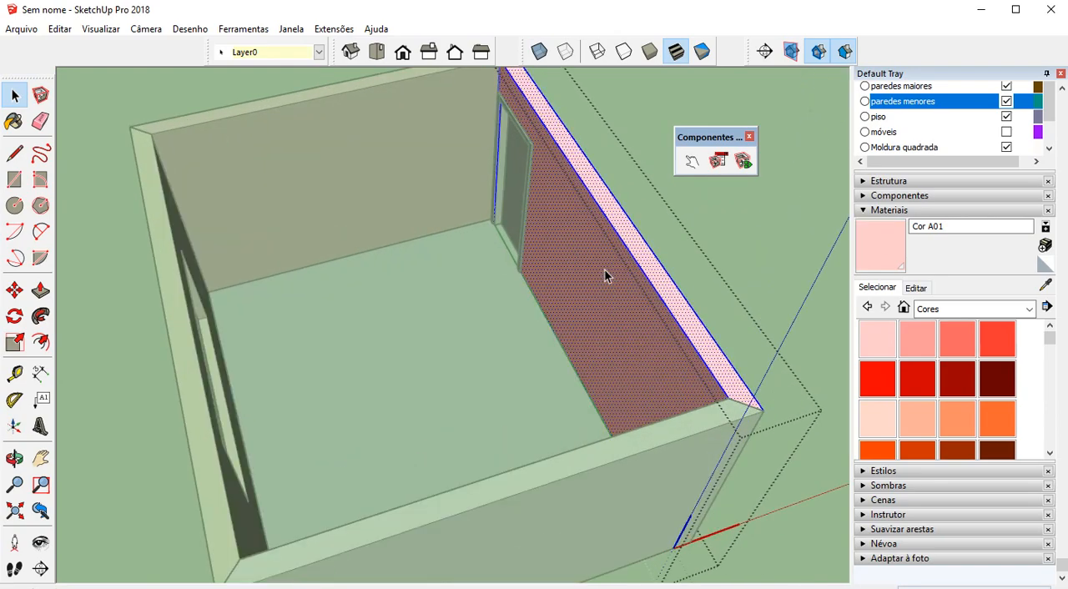
{"action": "left_click", "coordinate": [870, 241]}
{"action": "left_click", "coordinate": [609, 283]}
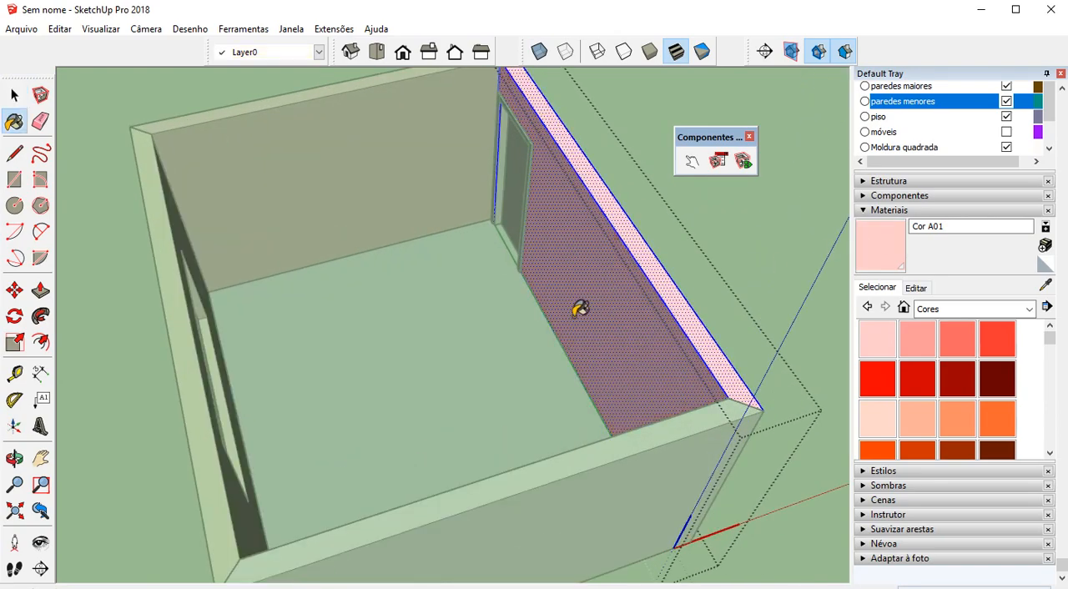
{"action": "middle_click_drag", "start_coordinate": [576, 308], "coordinate": [752, 222]}
{"action": "left_click", "coordinate": [765, 192]}
Open the floor component, cover its face with Piso de madeira escuro from the Madeiras collection and leave the component
{"action": "middle_click_drag", "start_coordinate": [697, 247], "coordinate": [40, 288]}
{"action": "middle_click_drag", "start_coordinate": [601, 284], "coordinate": [43, 288]}
{"action": "middle_click_drag", "start_coordinate": [604, 305], "coordinate": [743, 457]}
{"action": "key", "text": "space"}
{"action": "double_click", "coordinate": [477, 351]}
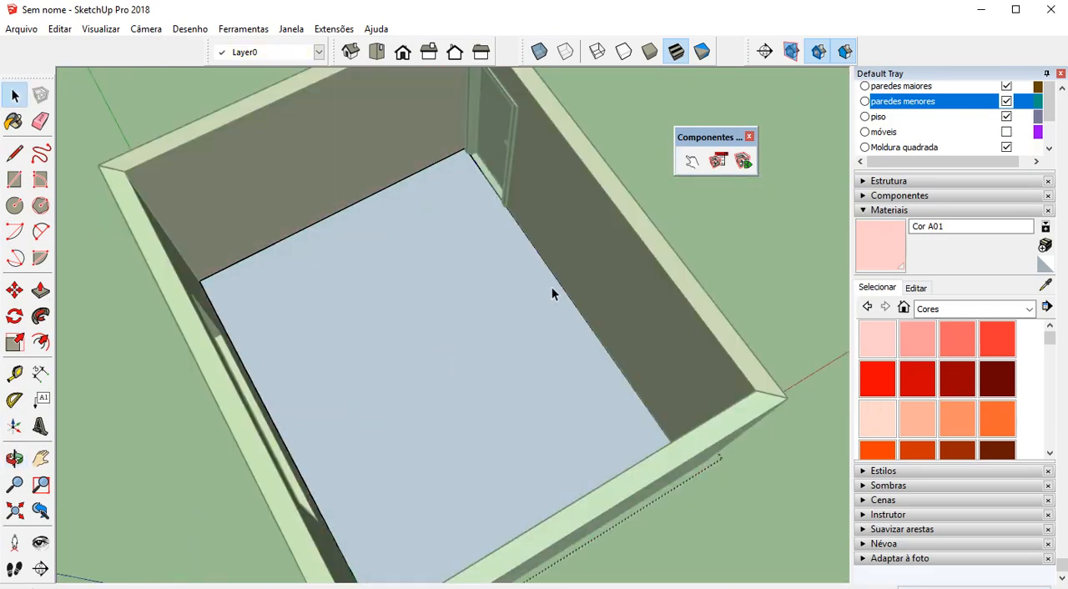
{"action": "left_click", "coordinate": [493, 306]}
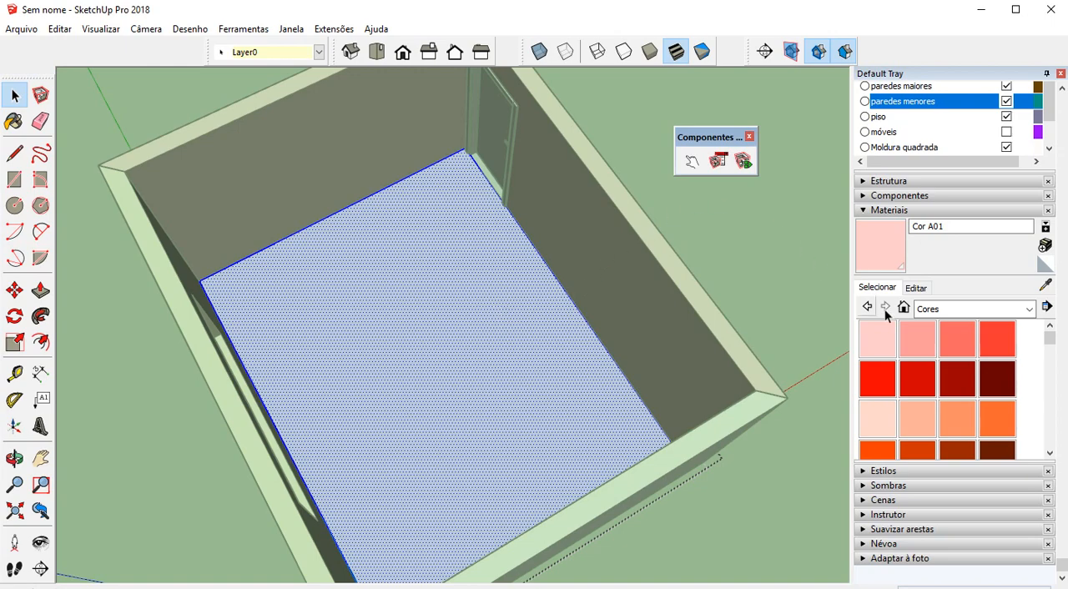
{"action": "left_click", "coordinate": [947, 310]}
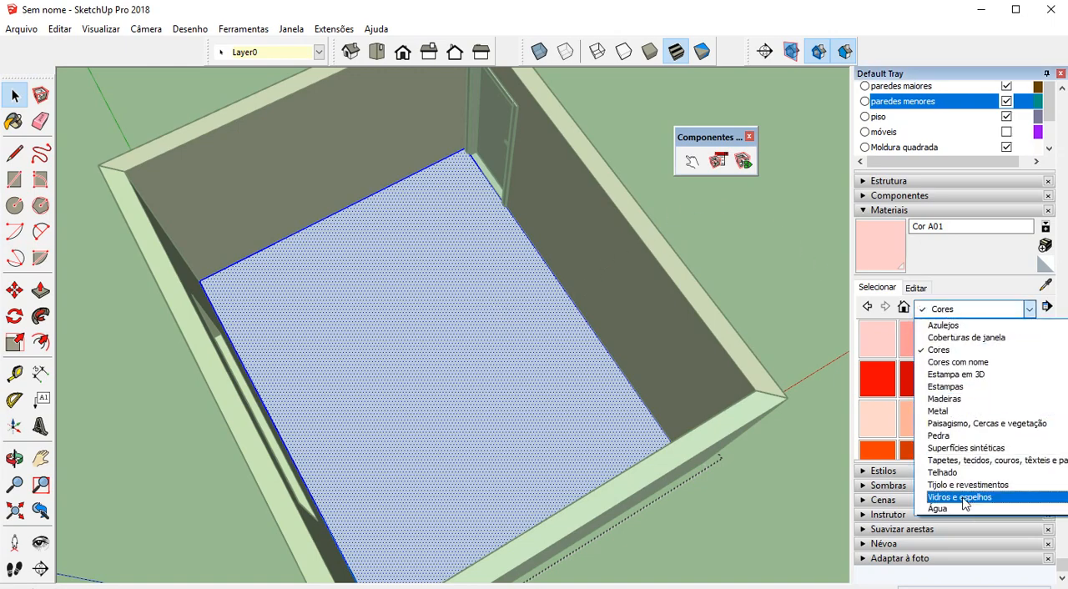
{"action": "left_click", "coordinate": [966, 399]}
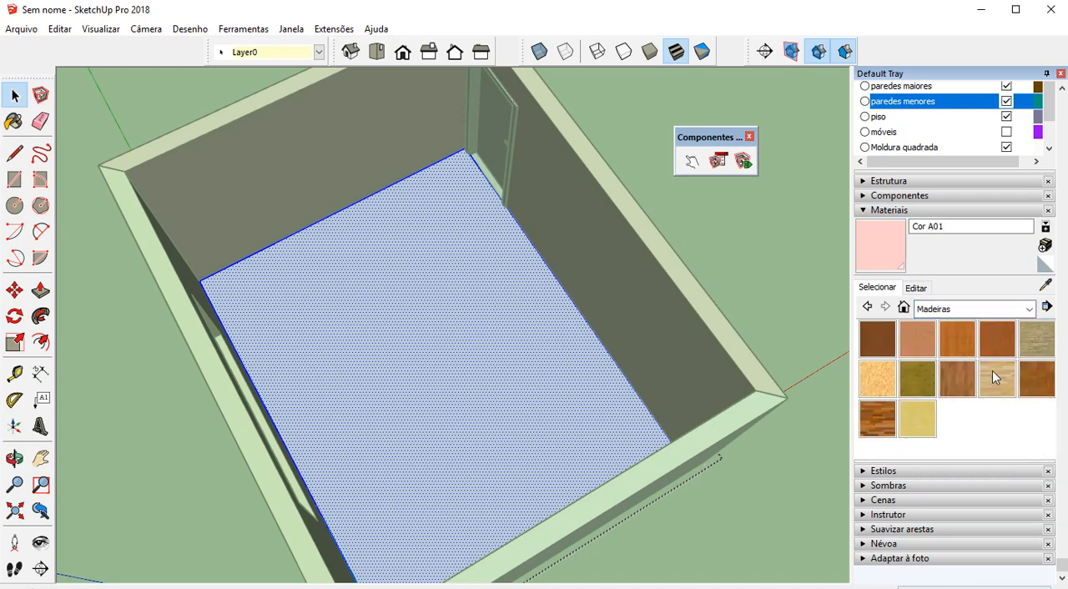
{"action": "left_click", "coordinate": [877, 416]}
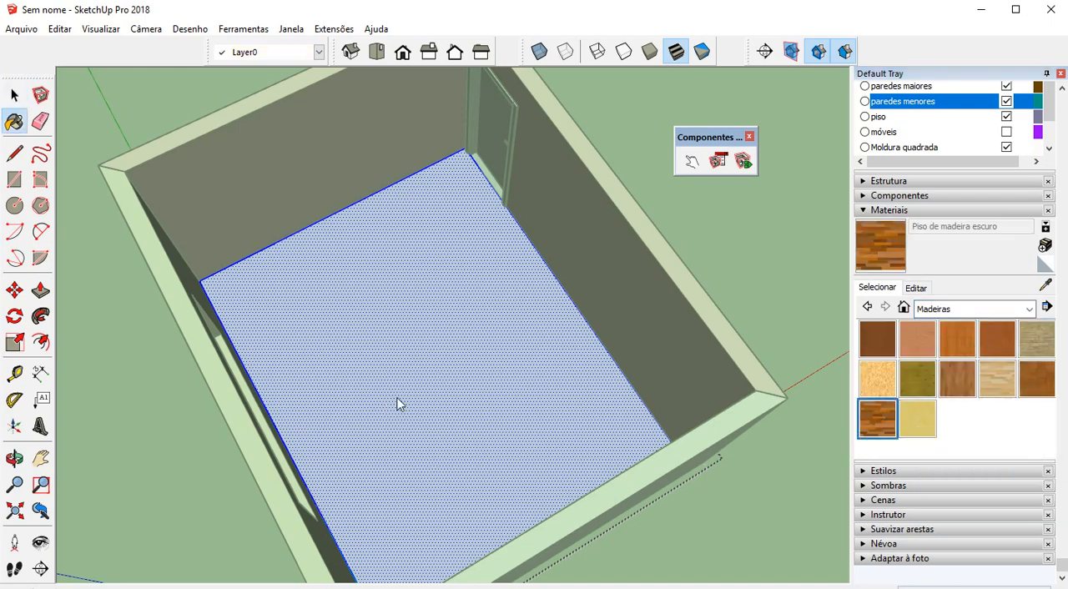
{"action": "left_click", "coordinate": [399, 406]}
{"action": "mouse_move", "coordinate": [493, 389]}
{"action": "middle_mouse_down"}
{"action": "mouse_move", "coordinate": [470, 328]}
{"action": "mouse_move", "coordinate": [532, 348]}
{"action": "mouse_move", "coordinate": [659, 259]}
{"action": "mouse_move", "coordinate": [485, 233]}
{"action": "middle_mouse_up"}
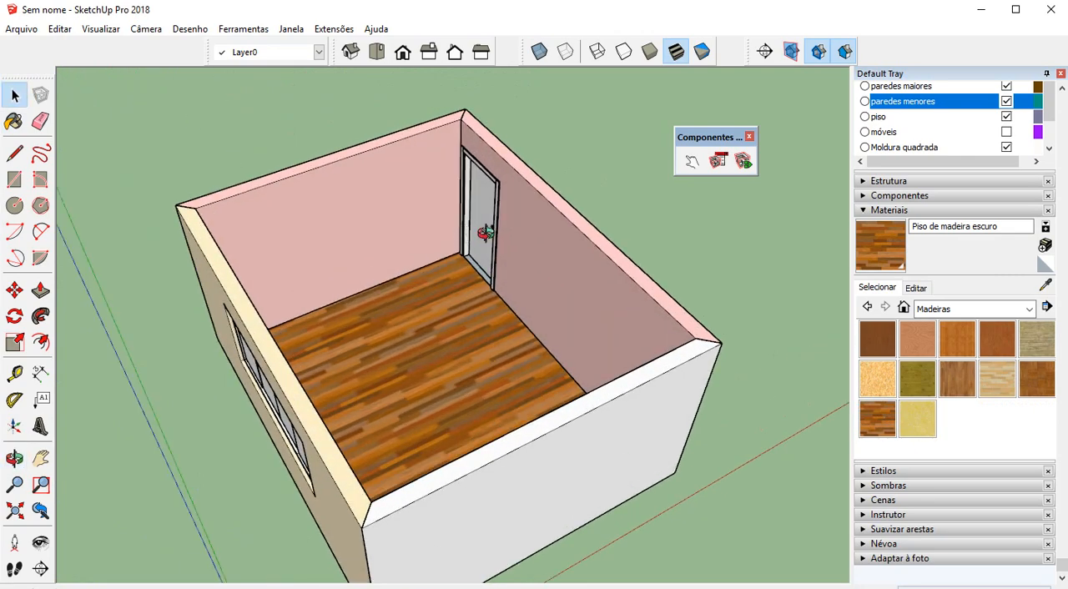
Collapse the materials settings and make the móveis and decoração layers visible
{"action": "left_click", "coordinate": [866, 210]}
{"action": "left_click", "coordinate": [1007, 218]}
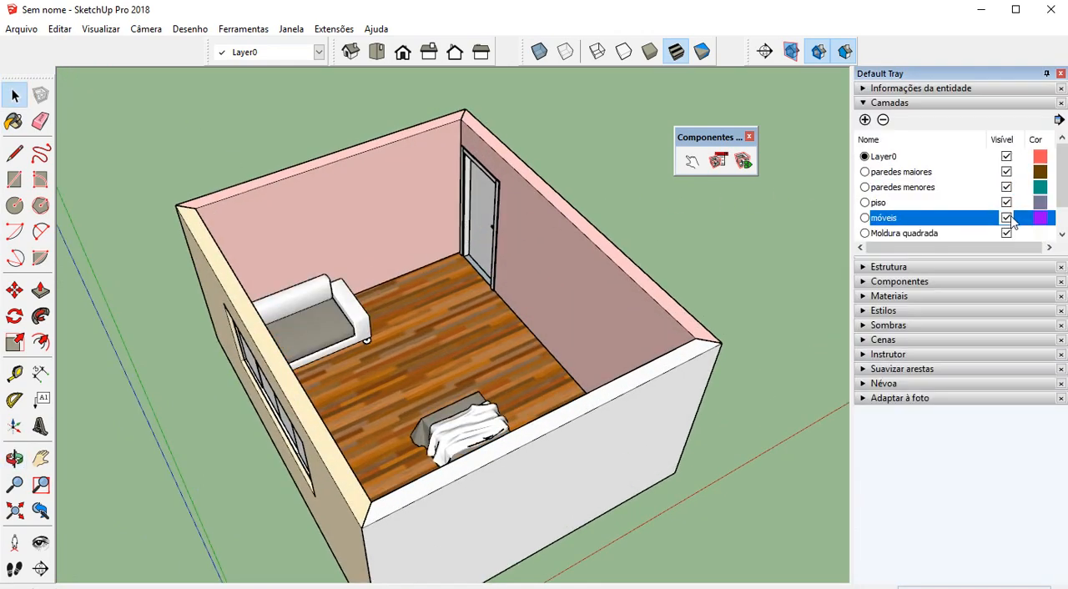
{"action": "middle_click_drag", "start_coordinate": [87, 288], "coordinate": [854, 231]}
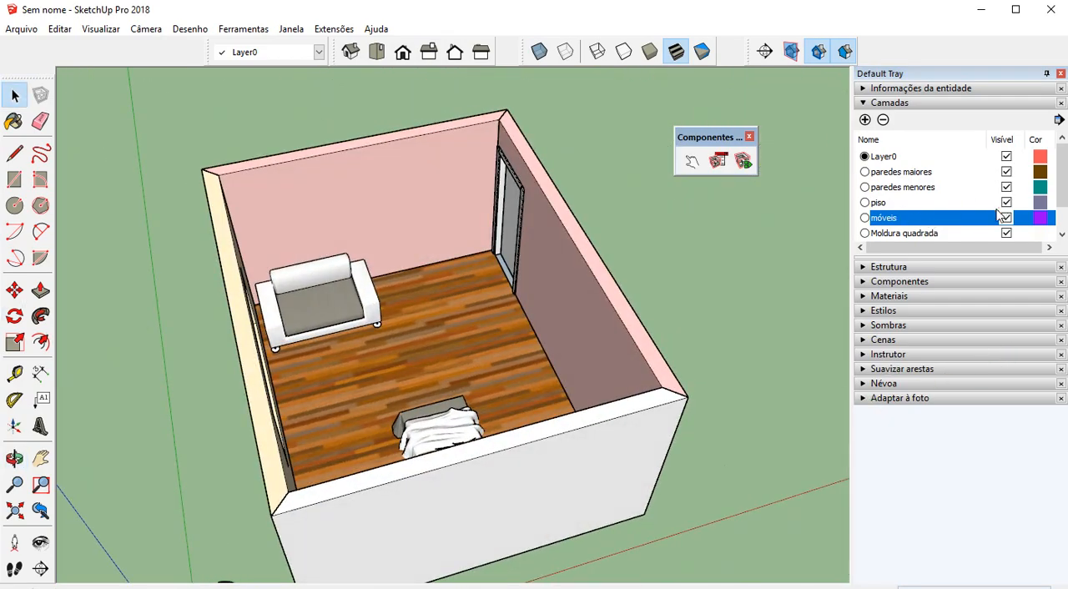
{"action": "scroll", "coordinate": [1000, 215], "scroll_direction": "down", "scroll_amount": 1}
{"action": "left_click", "coordinate": [1006, 234]}
Move the floating Componentes toolbar clear of the room model
{"action": "middle_click_drag", "start_coordinate": [478, 346], "coordinate": [451, 286]}
{"action": "middle_click_drag", "start_coordinate": [444, 273], "coordinate": [746, 150]}
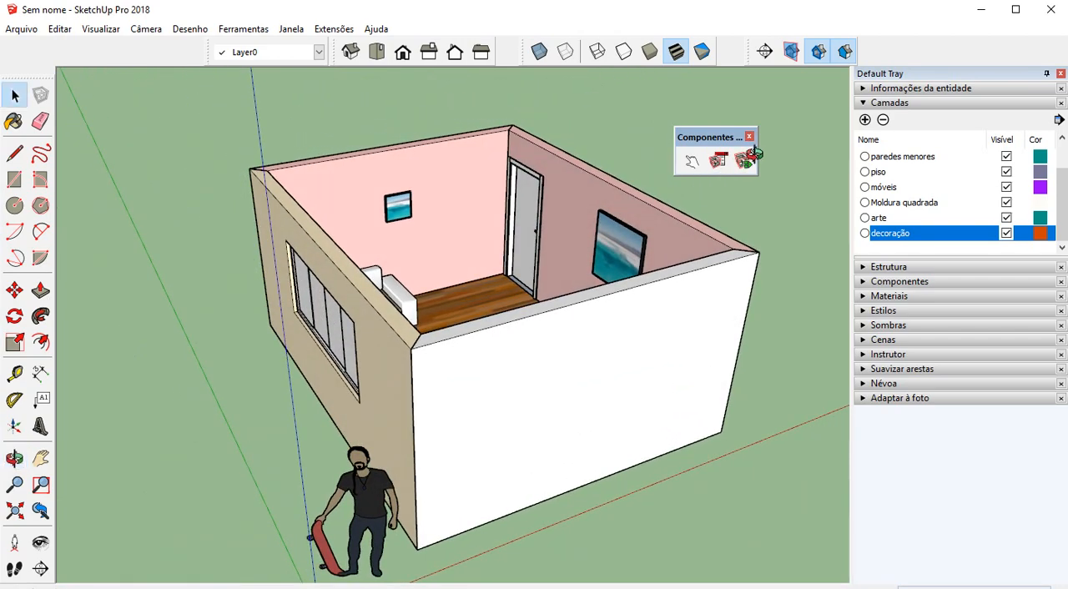
{"action": "middle_click_drag", "start_coordinate": [601, 247], "coordinate": [645, 224], "text": "shift"}
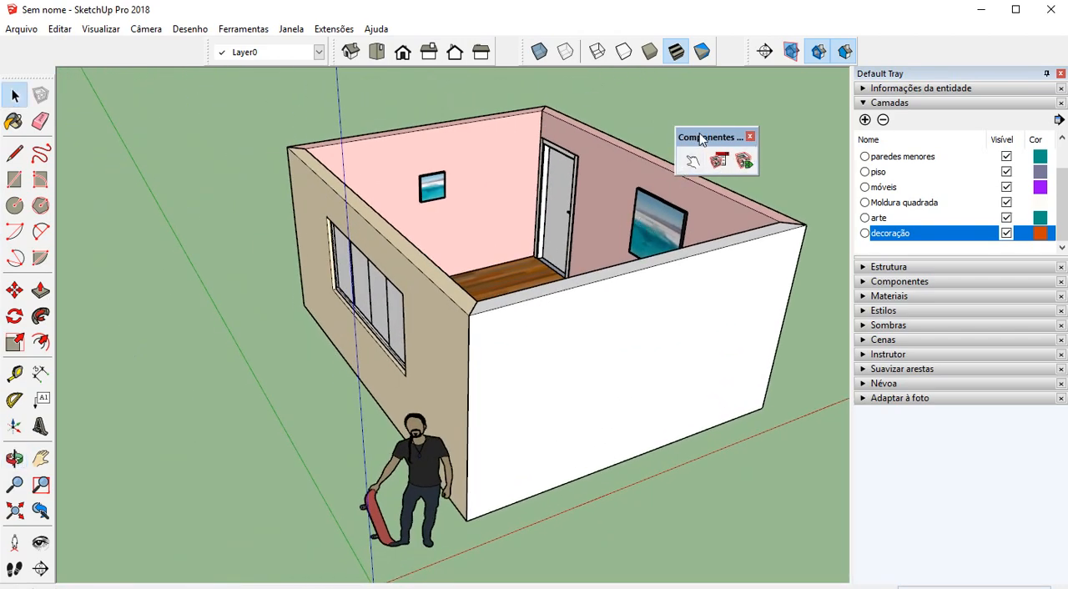
{"action": "left_click_drag", "start_coordinate": [705, 137], "coordinate": [715, 121]}
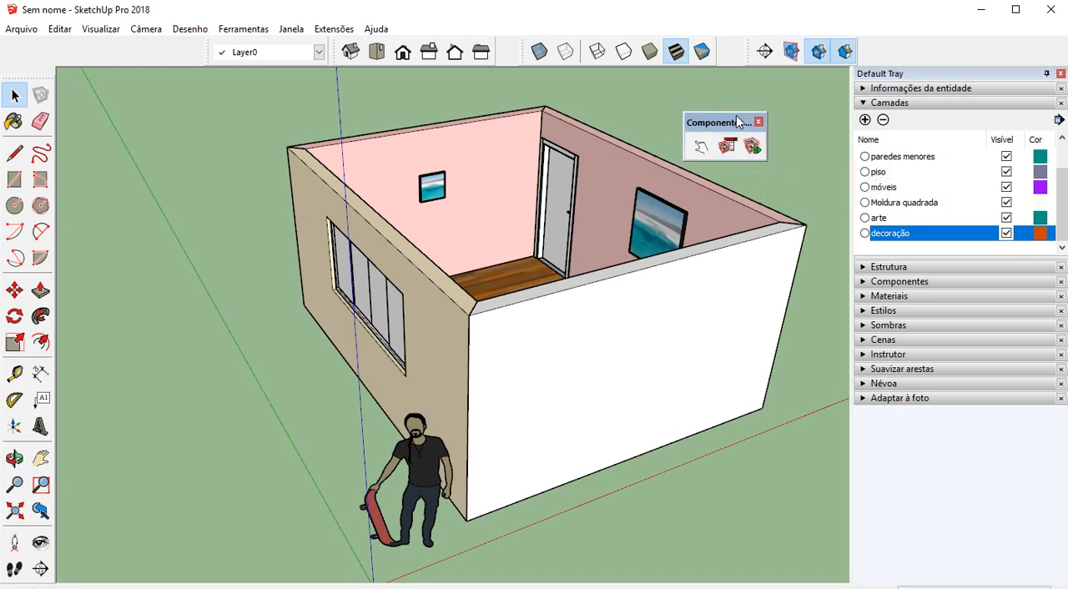
{"action": "left_click_drag", "start_coordinate": [738, 122], "coordinate": [748, 92]}
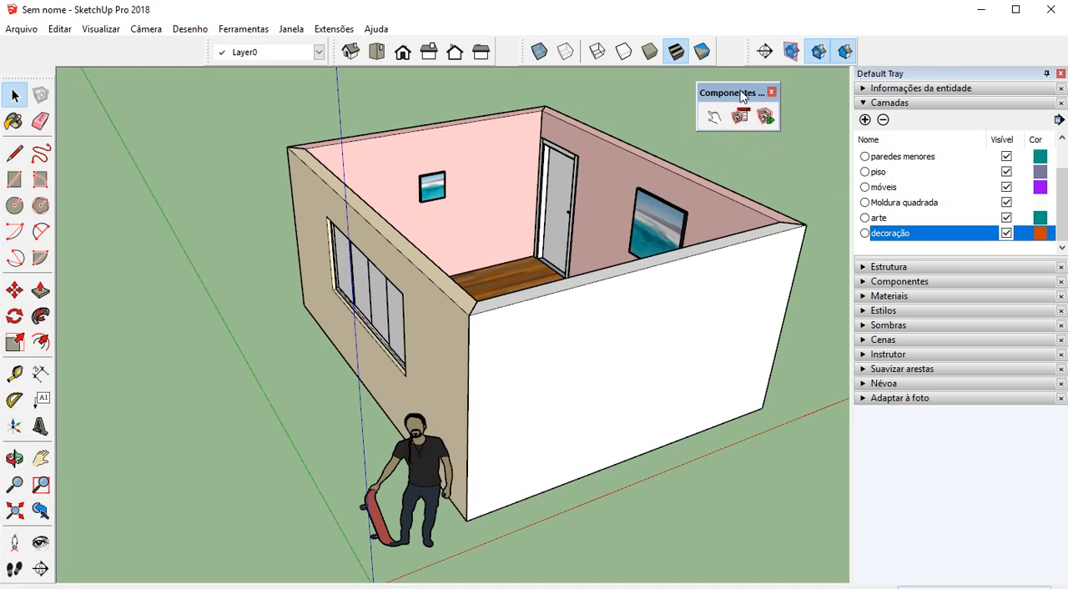